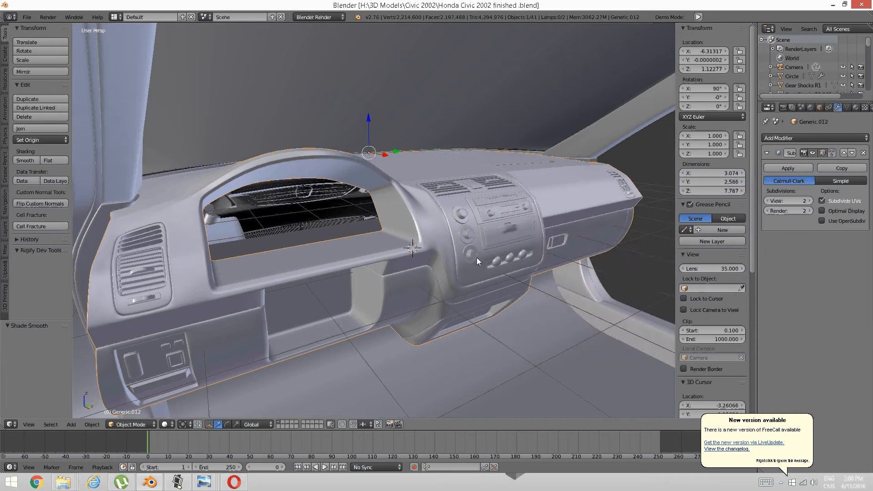
- Examine the dashboard model around the instrument opening and check the reference photo of the Civic's centre console
middle_click_drag(476, 257, 449, 260)
middle_click_drag(393, 270, 407, 236)
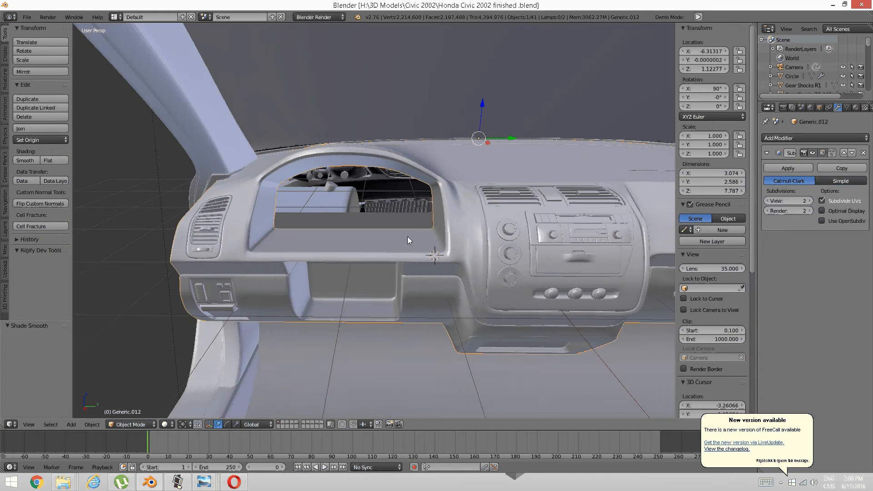
scroll(408, 236, "up", 2)
middle_click_drag(342, 264, 364, 272)
mouse_move(210, 488)
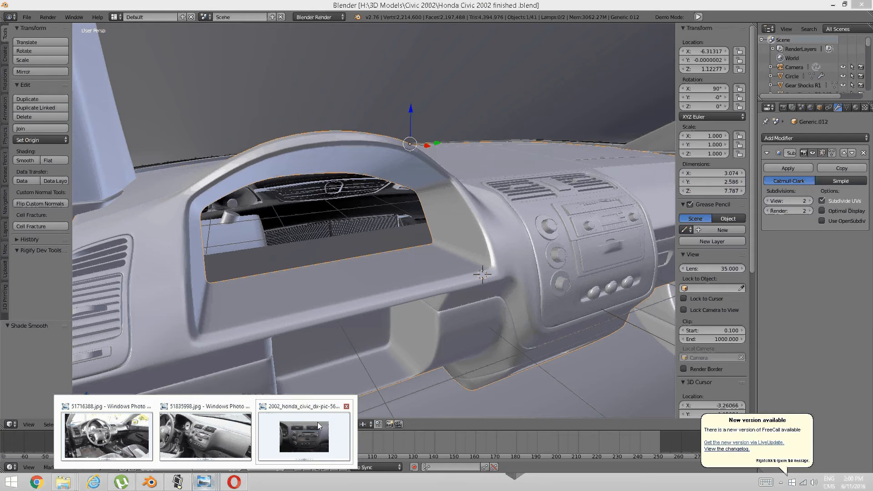
left_click(320, 425)
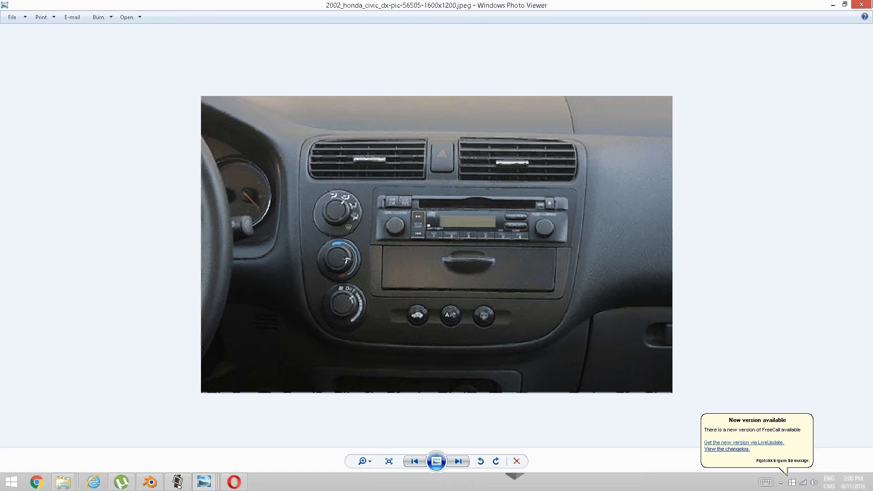
left_click(866, 4)
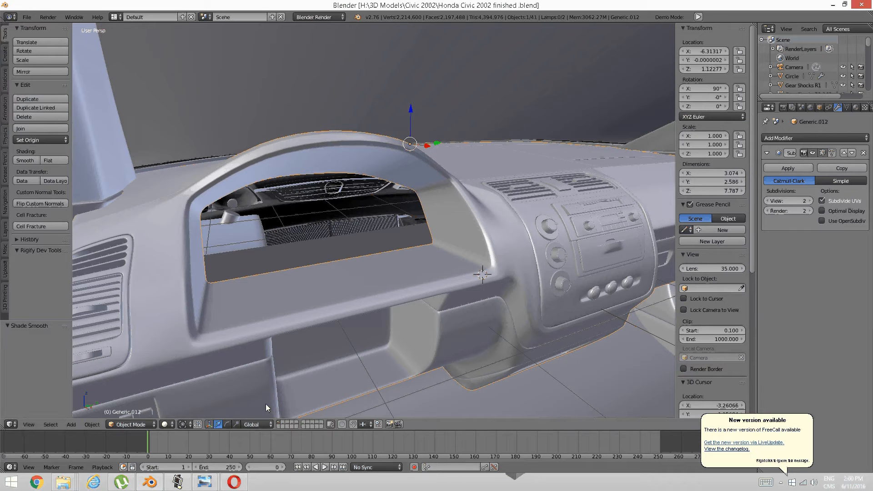
- Switch to Windows Photo Viewer and study the dashboard and gauge area in reference photos 51835998.jpg and 51716388.jpg
left_click(204, 483)
scroll(366, 252, "up", 4)
left_click_drag(450, 282, 598, 468)
scroll(274, 252, "down", 3)
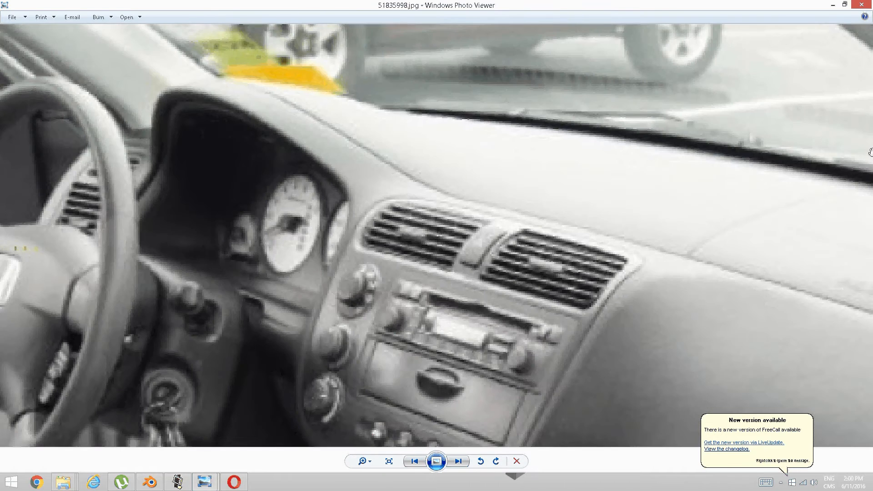
left_click(832, 5)
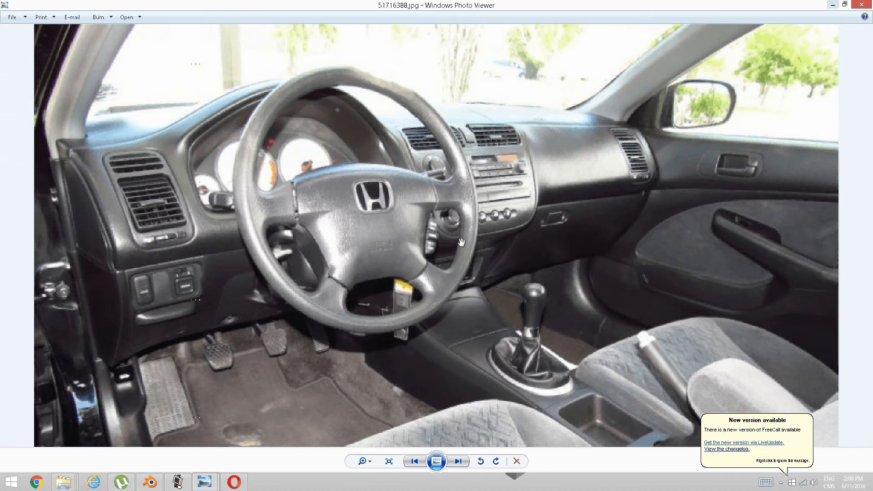
scroll(360, 151, "up", 1)
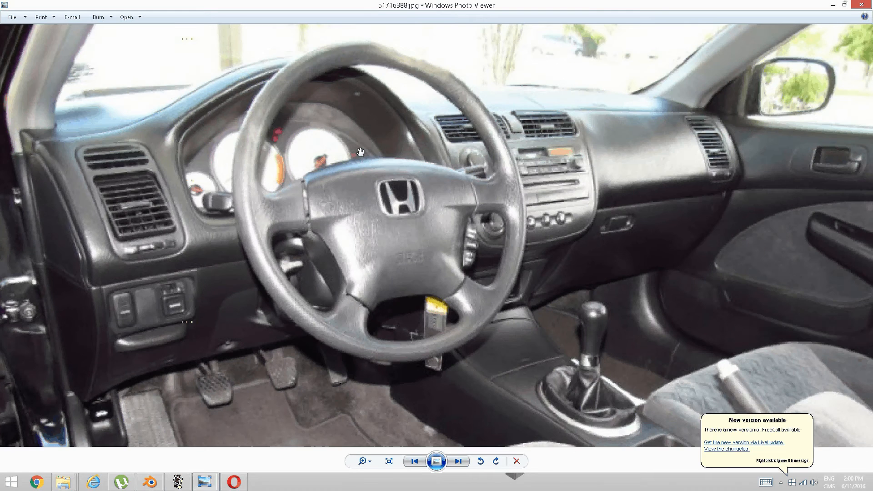
left_click(832, 5)
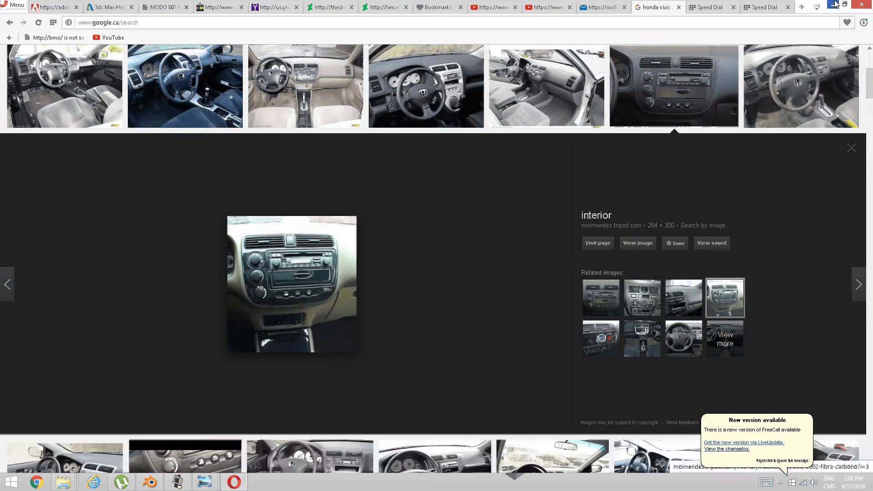
- Change the Google image search from the Civic's interior to "honda civic 2002 speedometer"
scroll(547, 150, "up", 1)
scroll(461, 149, "up", 3)
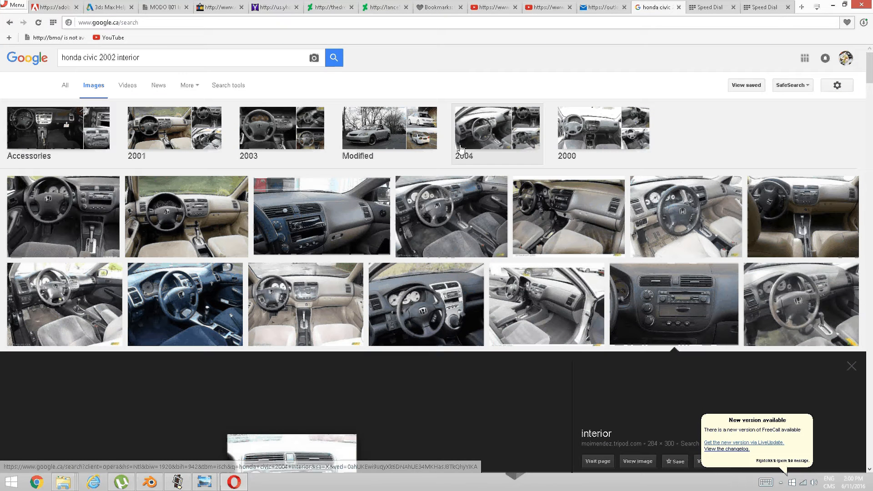
left_click(165, 54)
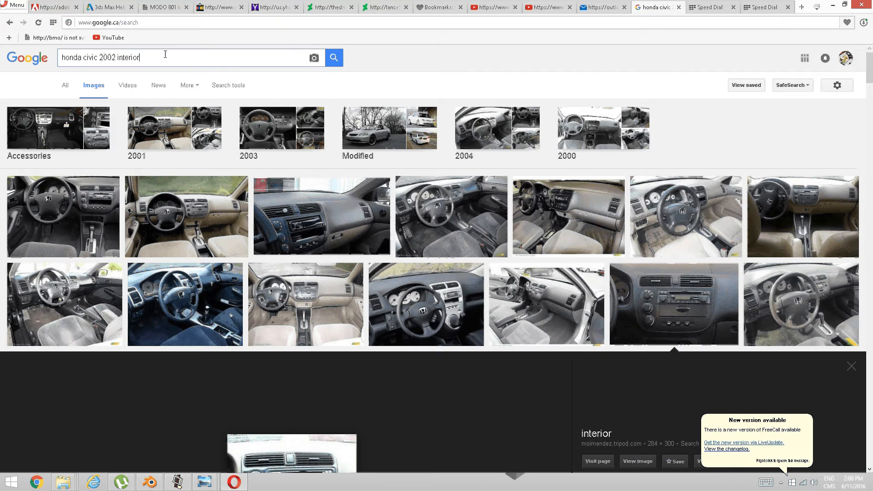
key("BackSpace")
key("BackSpace")
key("BackSpace")
key("BackSpace")
key("BackSpace")
key("BackSpace")
key("BackSpace")
key("BackSpace")
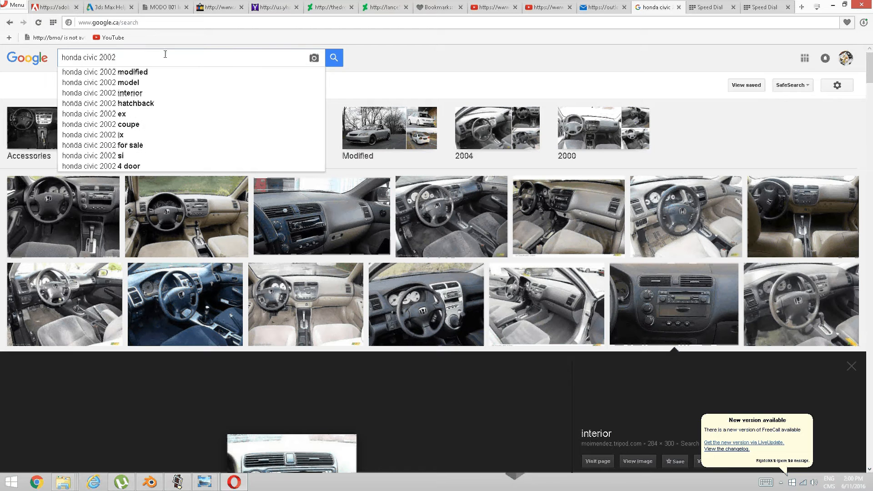
type("spee")
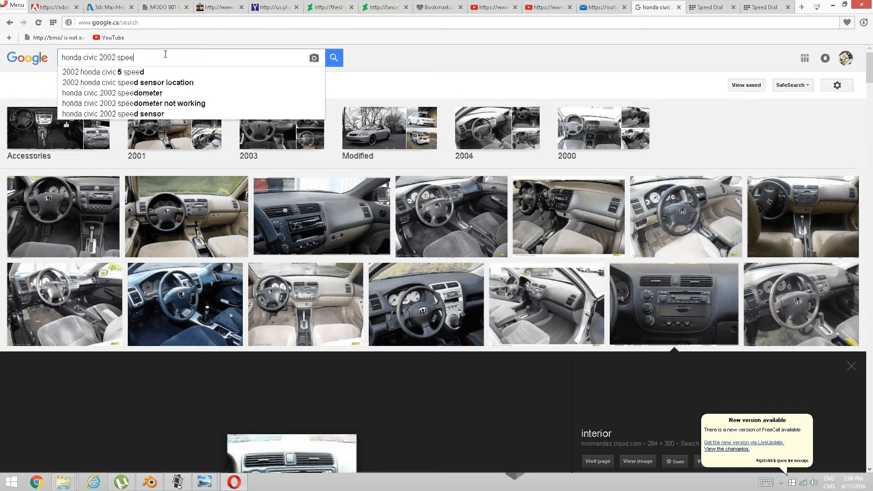
type("d")
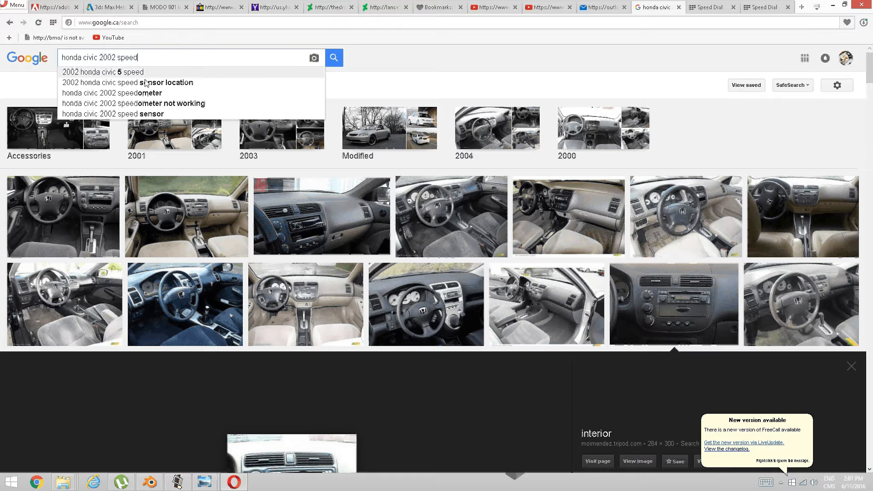
left_click(150, 93)
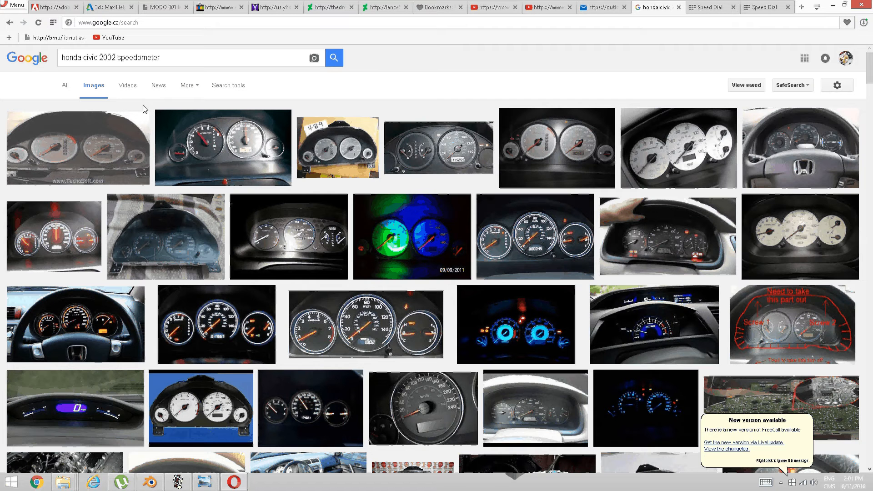
- Save the superstreetonline.com photo of the 2002 Honda Civic Si's white gauges to the Desktop
left_click(679, 148)
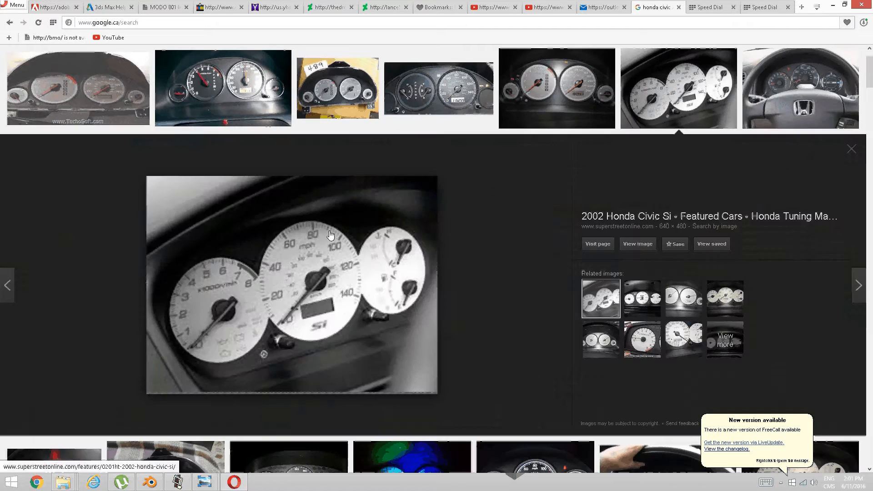
right_click(298, 246)
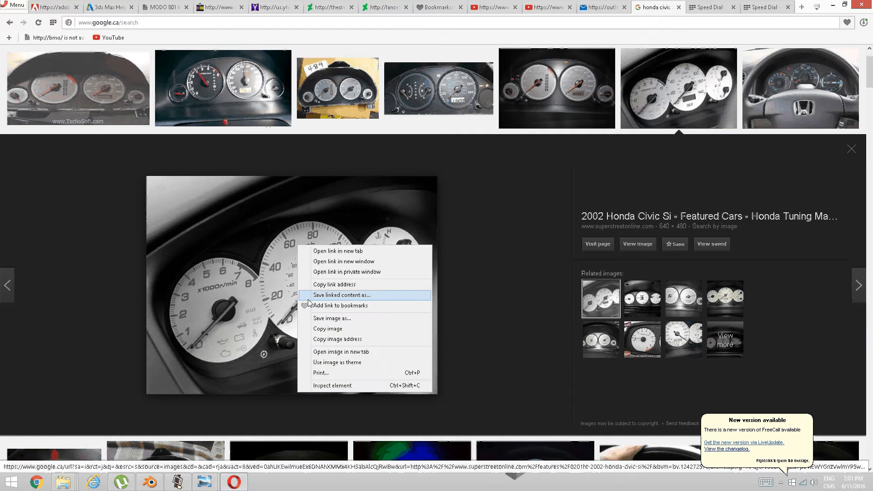
left_click(332, 318)
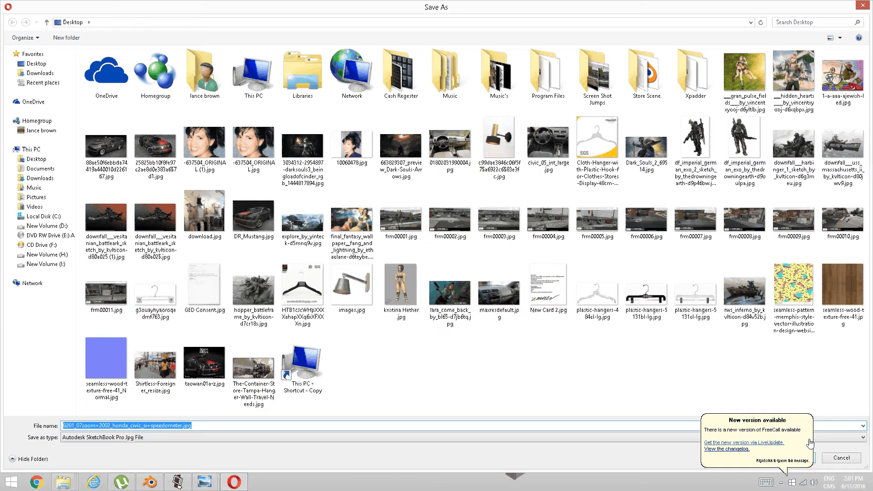
right_click(780, 462)
left_click(795, 458)
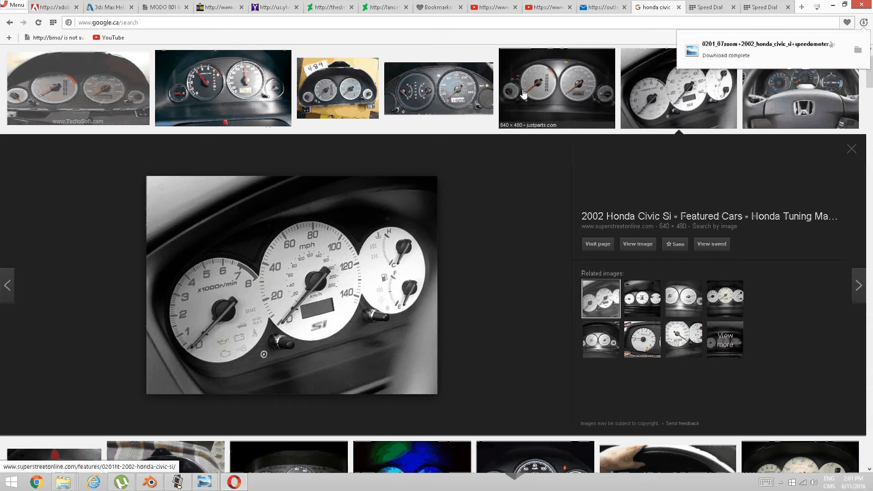
- Save the justparts.com photo of the 2002 Honda Civic speedometer instrument cluster to the Desktop
left_click(524, 94)
right_click(298, 252)
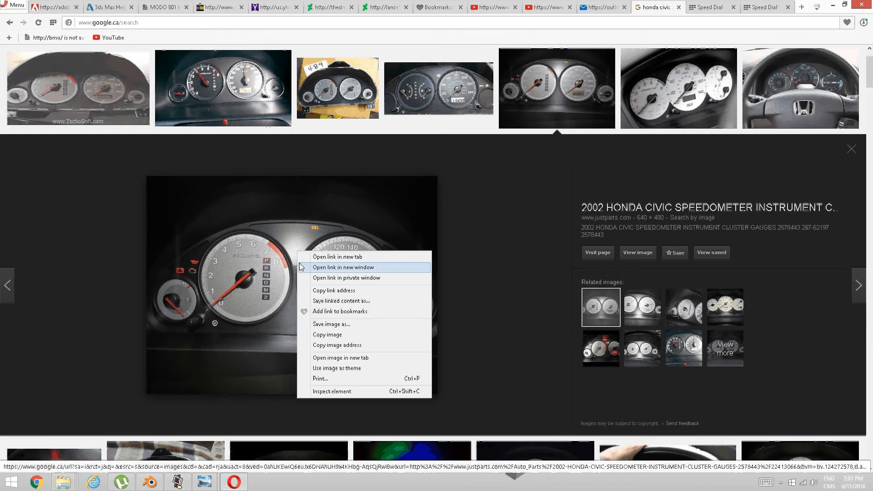
left_click(326, 324)
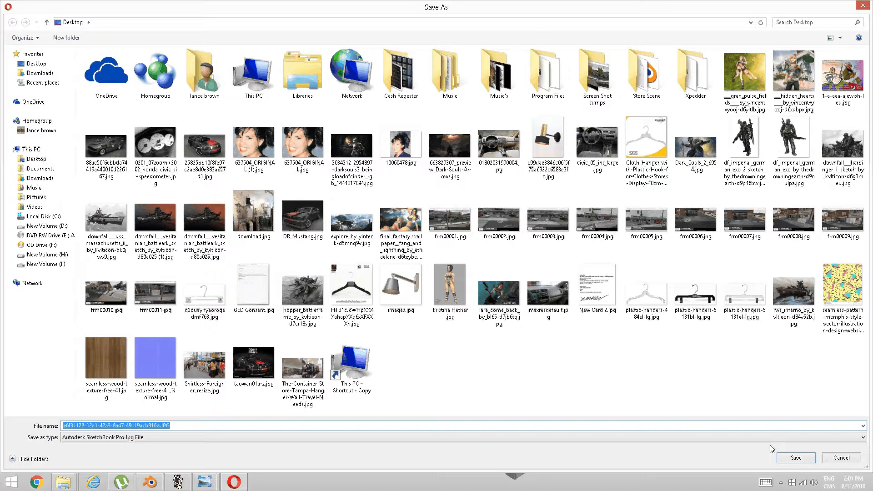
left_click(796, 458)
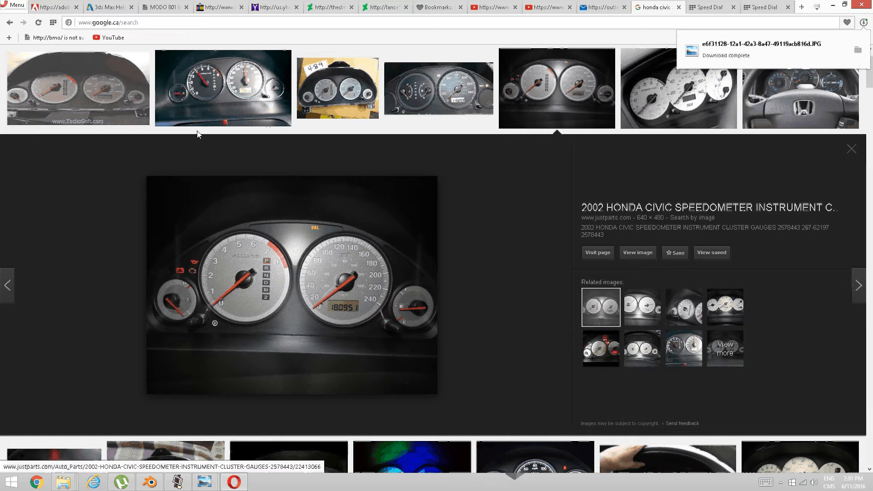
- Save the 1920 × 1080 YouTube image of the 2002 Honda Civic ES8 gauges to the Desktop as maxresdefault (1).jpg
left_click(256, 96)
scroll(258, 96, "up", 1)
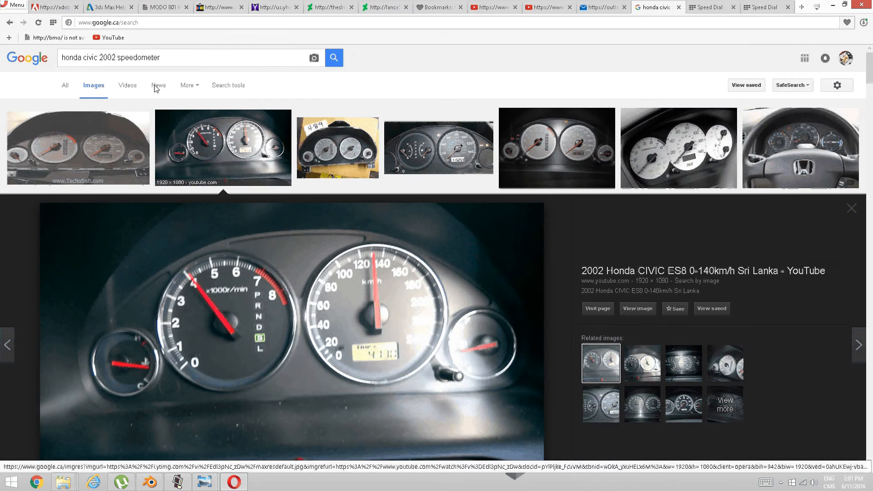
left_click(233, 142)
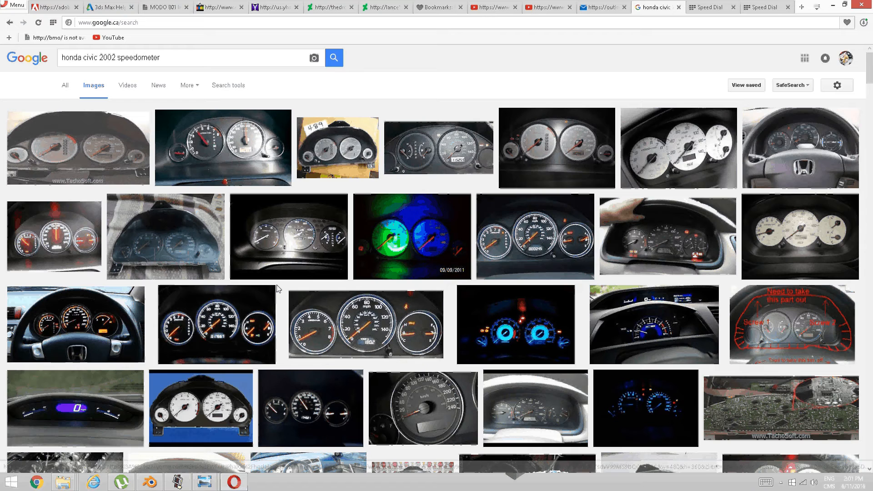
left_click(233, 142)
right_click(319, 267)
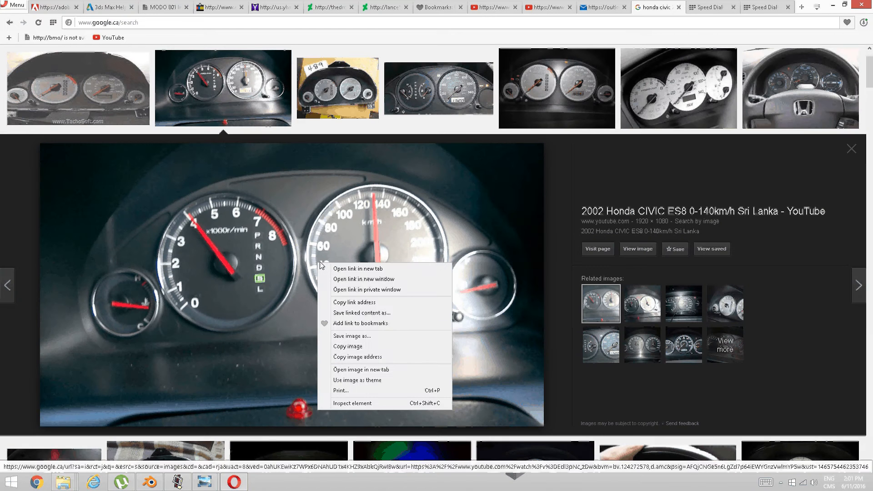
left_click(356, 337)
left_click(796, 458)
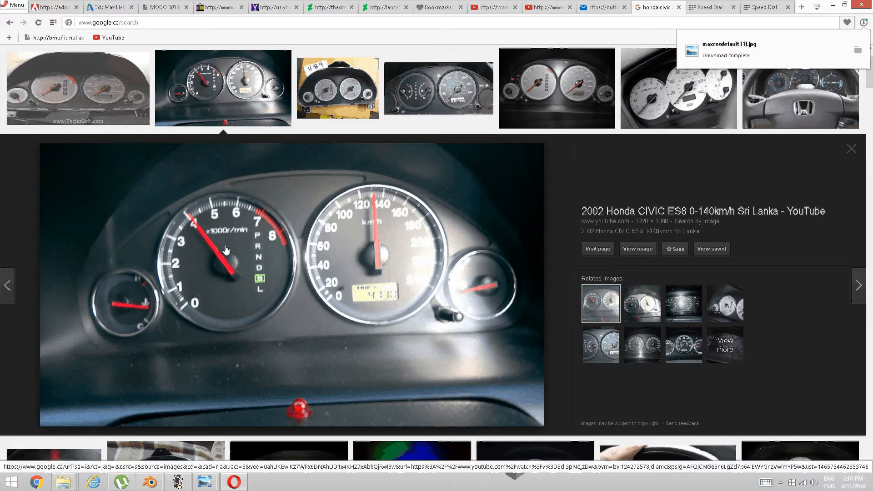
- Save a second copy of the Civic Si gauge photo to the Desktop as 0201_07zoom+2002_honda_civic_si+speedometer (1).jpg
scroll(397, 249, "down", 3)
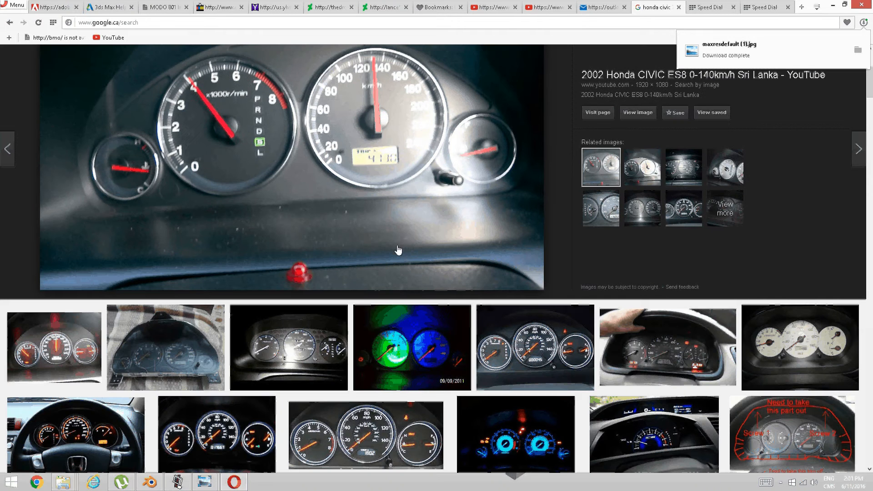
scroll(275, 158, "up", 3)
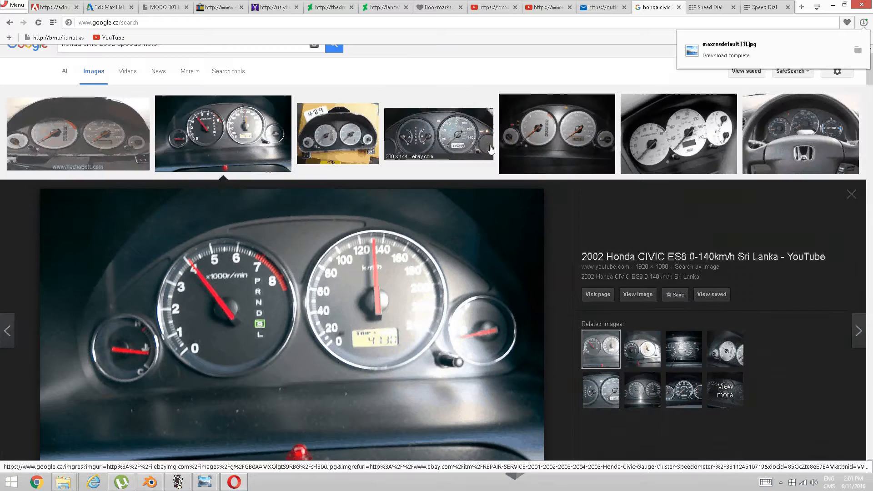
scroll(491, 153, "down", 7)
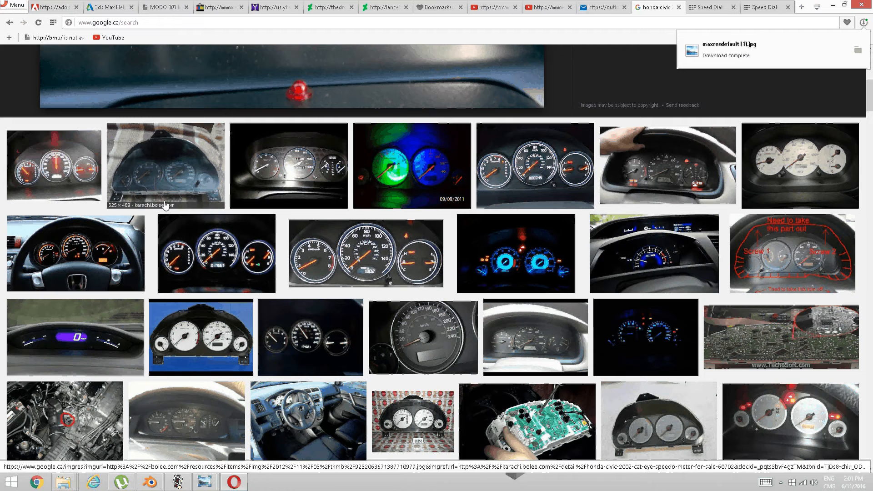
scroll(598, 124, "up", 8)
left_click(677, 132)
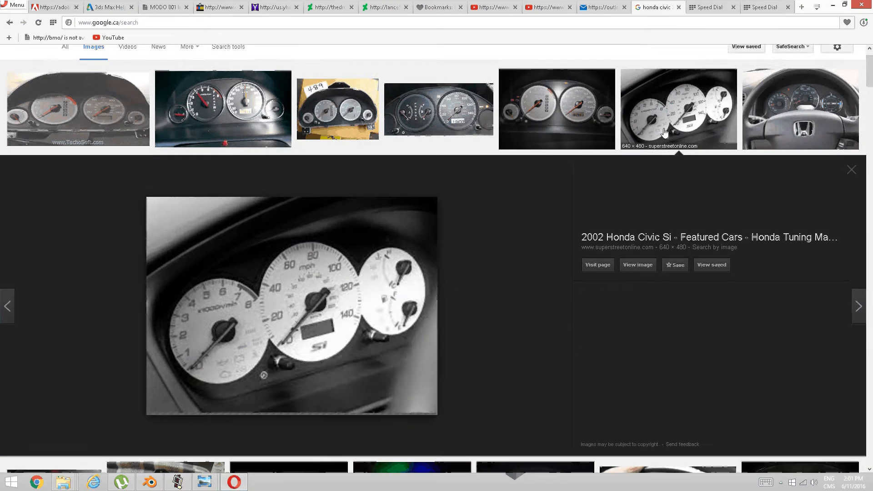
right_click(322, 268)
left_click(343, 341)
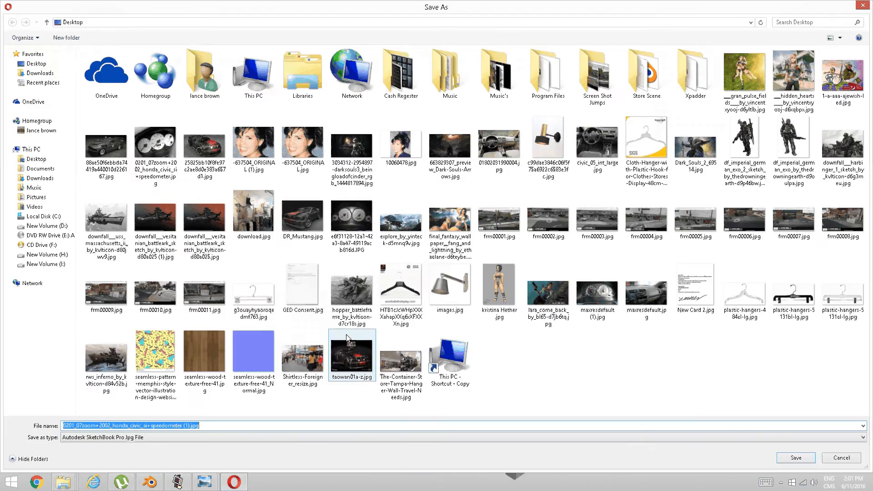
left_click(773, 460)
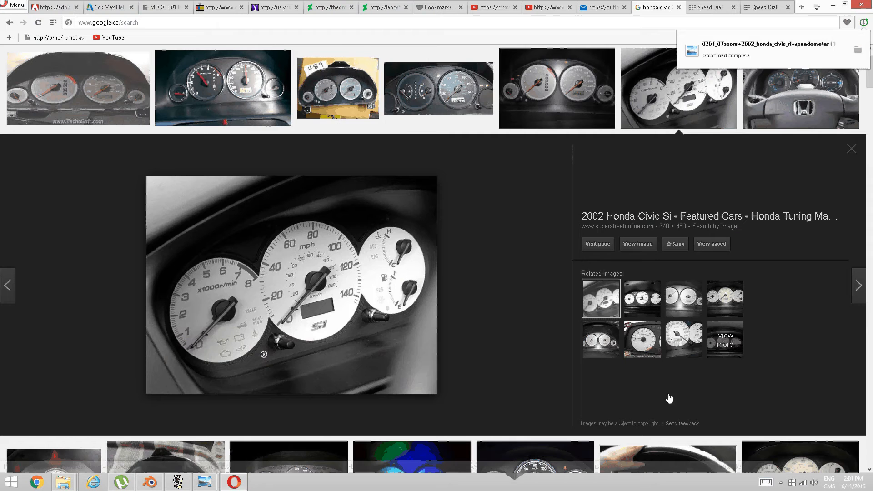
- Save a second copy of the justparts.com instrument cluster photo to the Desktop, keeping the suggested file name ending in (1)
left_click(429, 114)
left_click(557, 89)
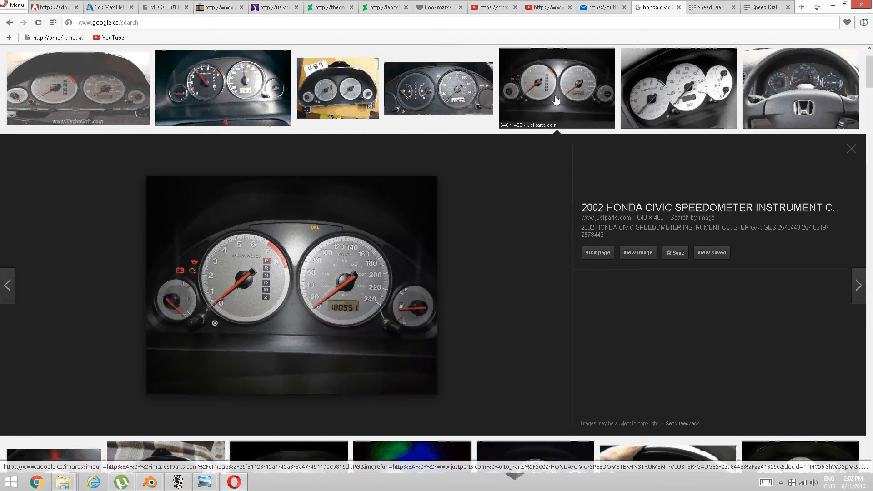
right_click(311, 250)
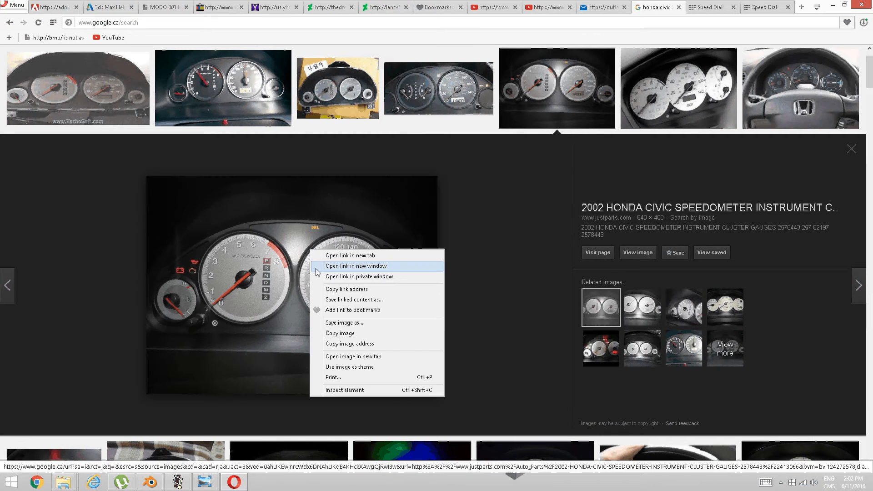
left_click(342, 323)
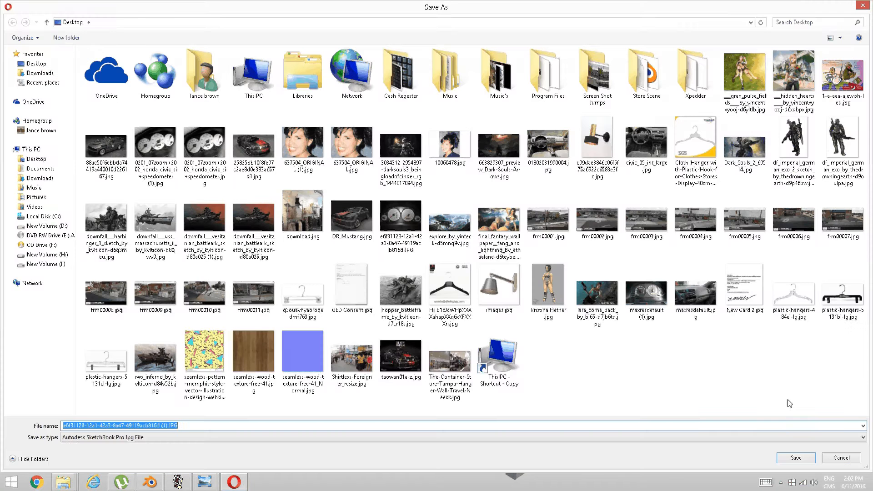
left_click(786, 459)
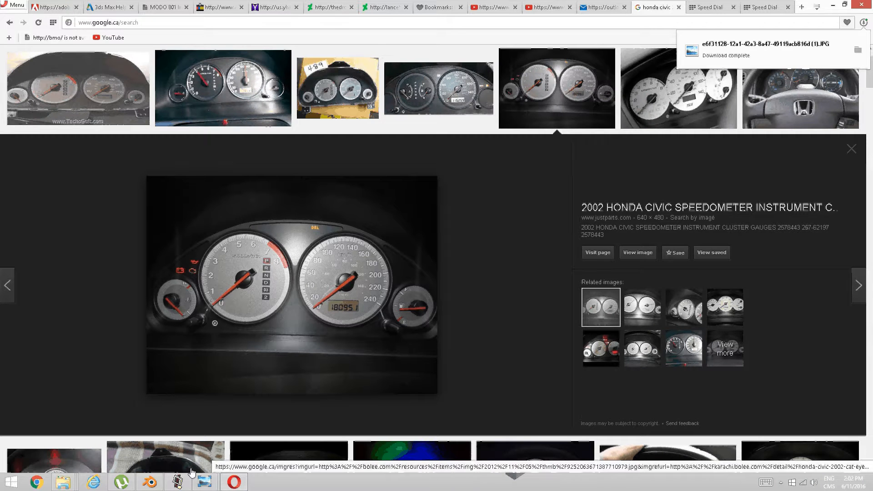
- Switch to Blender and select the edge loop around the instrument cluster opening in the dashboard mesh
left_click(150, 482)
middle_click_drag(435, 242, 416, 235)
key("Tab")
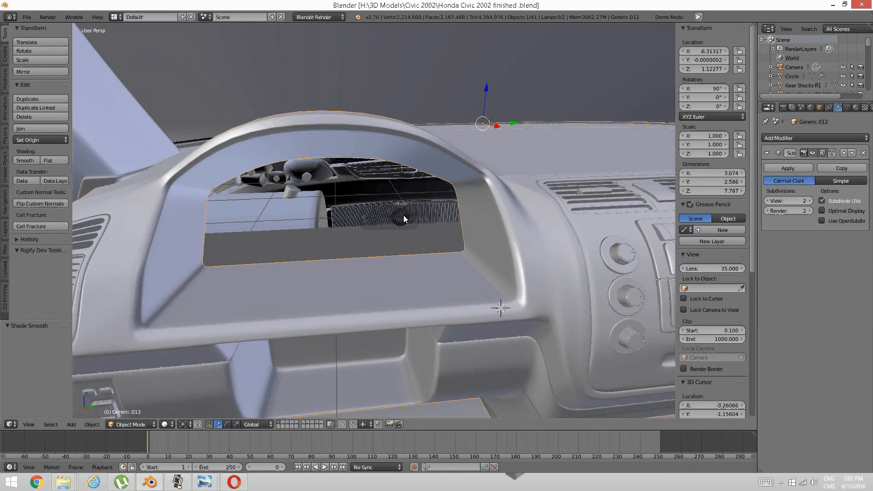
left_click(476, 212)
scroll(467, 221, "up", 1)
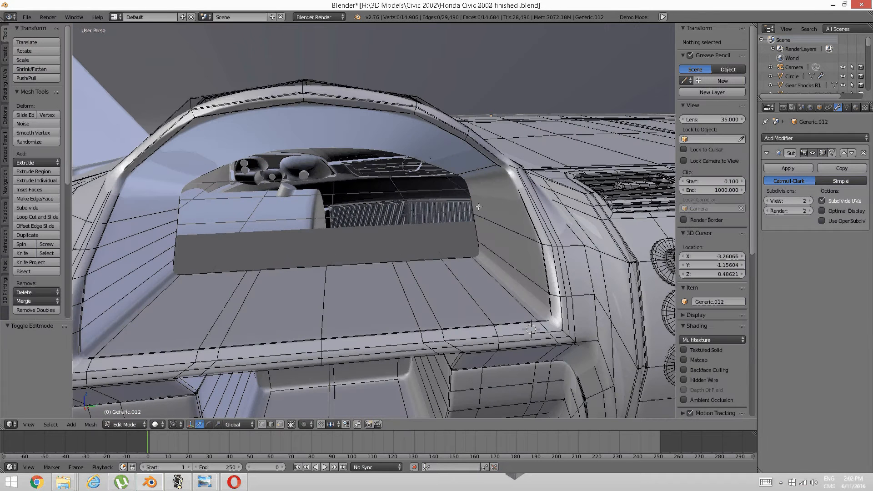
right_click(471, 203, "alt")
scroll(470, 203, "down", 2)
middle_click_drag(471, 203, 460, 221)
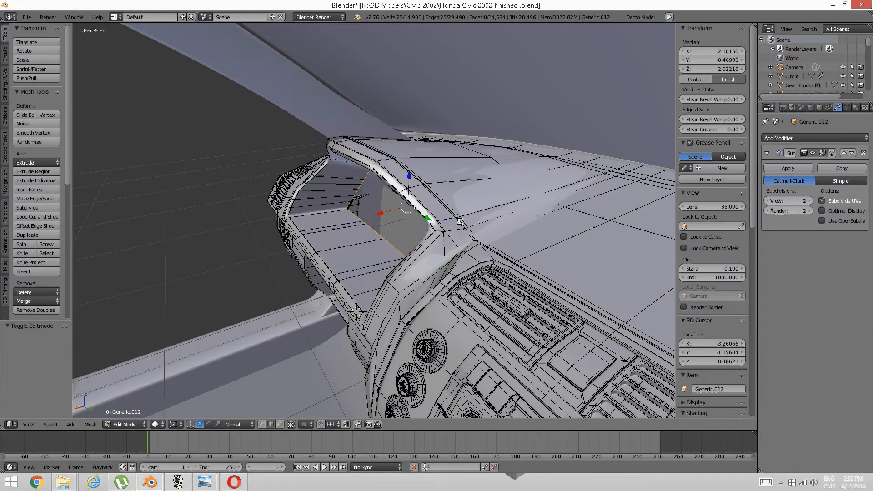
- Duplicate the cluster opening's edge loop and move the copy 2.296 along X, out in front of the dashboard
key("shift+d")
right_click(220, 283)
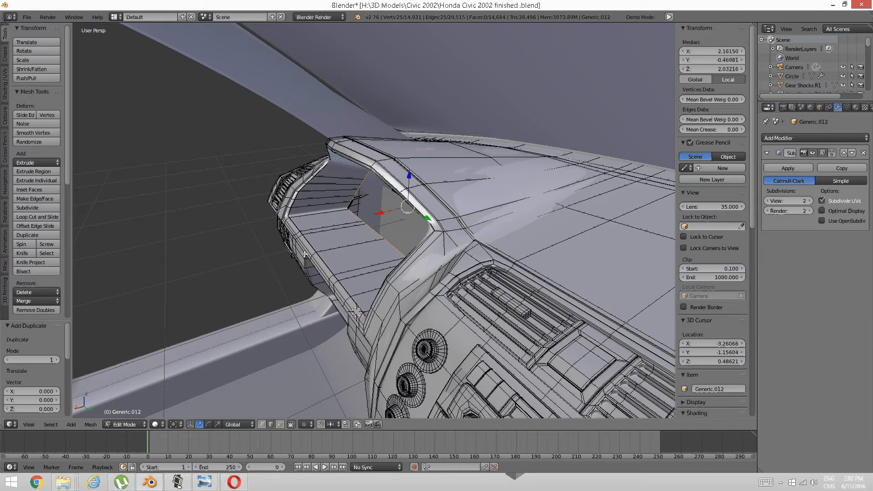
middle_click_drag(305, 253, 387, 213)
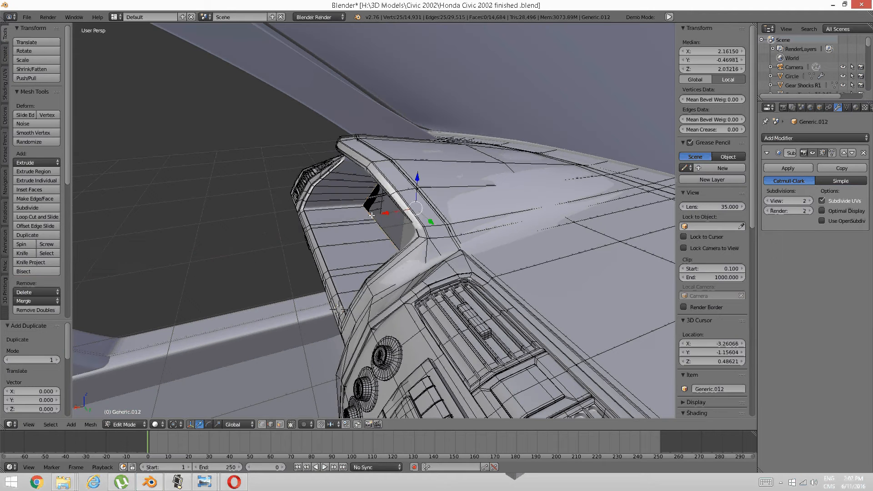
key("g")
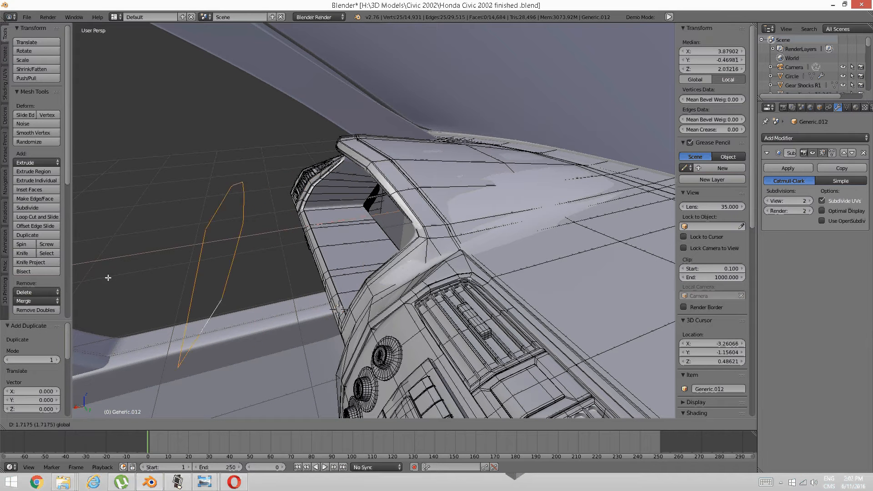
key("x")
left_click(186, 278)
- Isolate the dashboard in local view and set its Subdivision Surface view level to 0
key("KP_Divide")
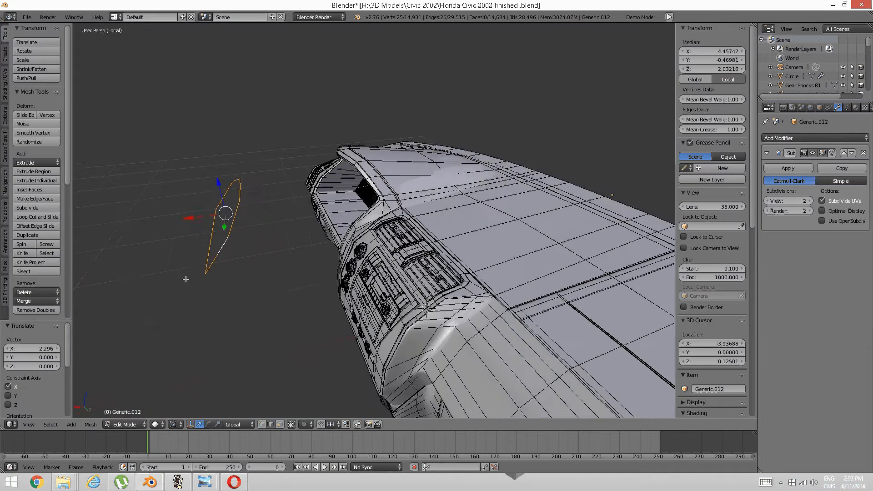
middle_click_drag(283, 259, 313, 237)
left_click(767, 201)
left_click(767, 201)
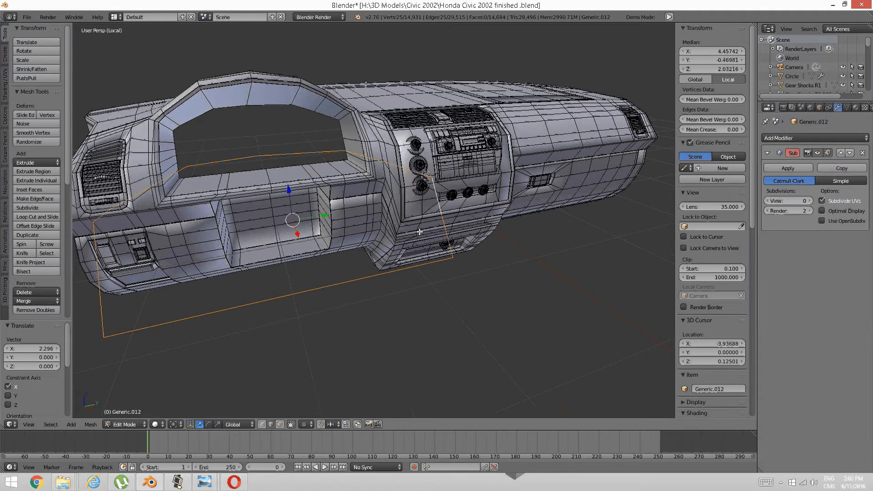
middle_click_drag(419, 233, 411, 247)
middle_click_drag(370, 281, 361, 326)
- Flatten the duplicated loop along X by repeatedly scaling it on that axis, ending with a factor of -0.215
left_click(217, 424)
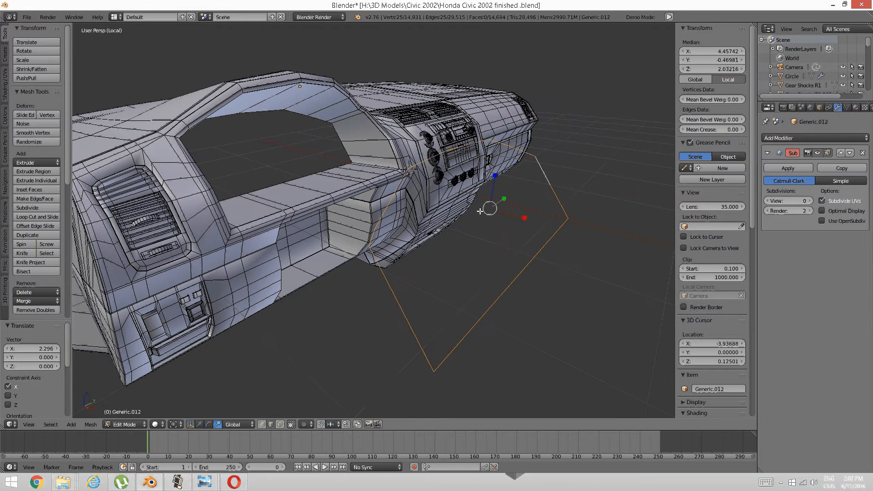
left_click_drag(523, 217, 500, 214)
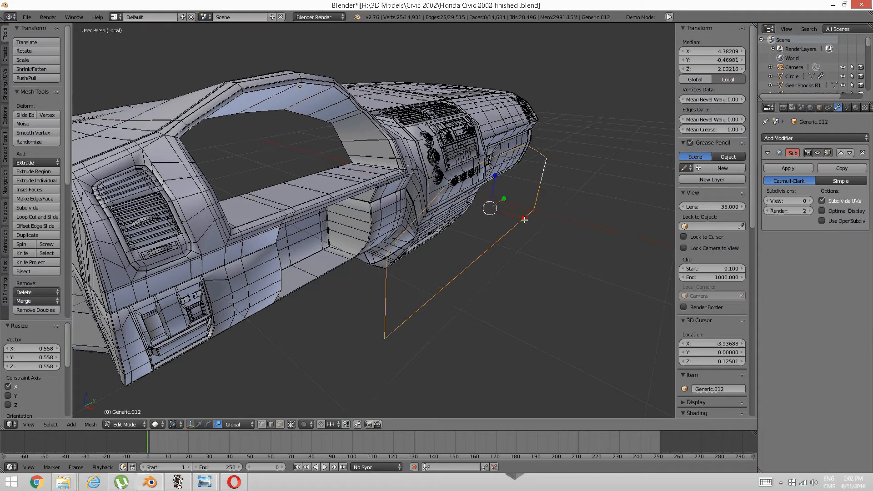
middle_click_drag(500, 214, 591, 210)
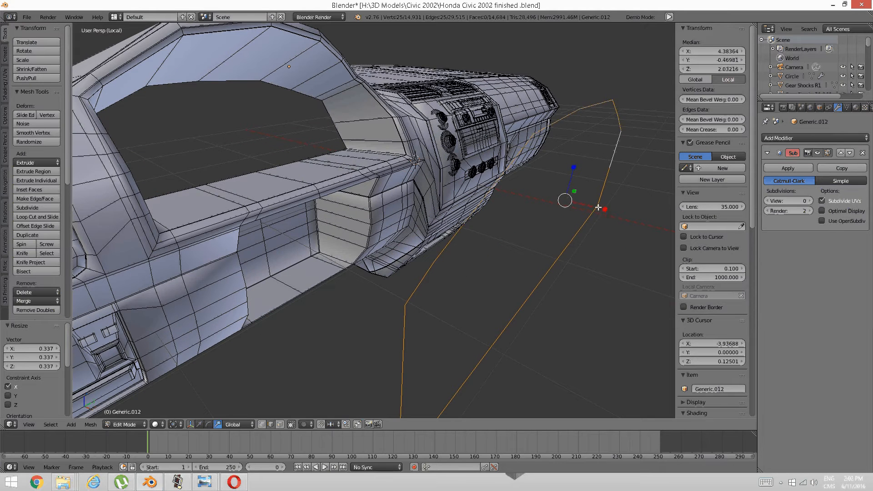
left_click_drag(606, 211, 559, 199)
middle_click_drag(559, 199, 519, 203)
scroll(519, 203, "down", 3)
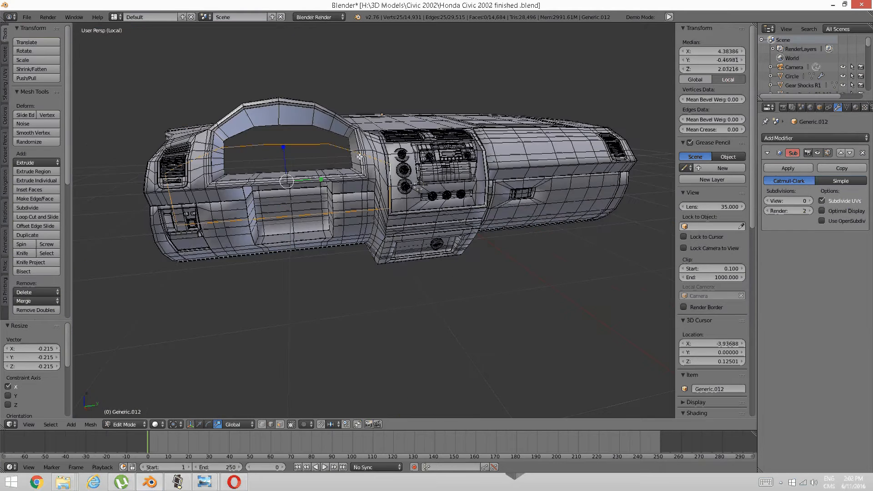
- Extrude the flattened loop and scale the new edges to 0.976 to form a narrow rim
mouse_move(405, 187)
middle_mouse_down()
mouse_move(421, 213)
mouse_move(421, 183)
middle_mouse_up()
scroll(420, 214, "up", 2)
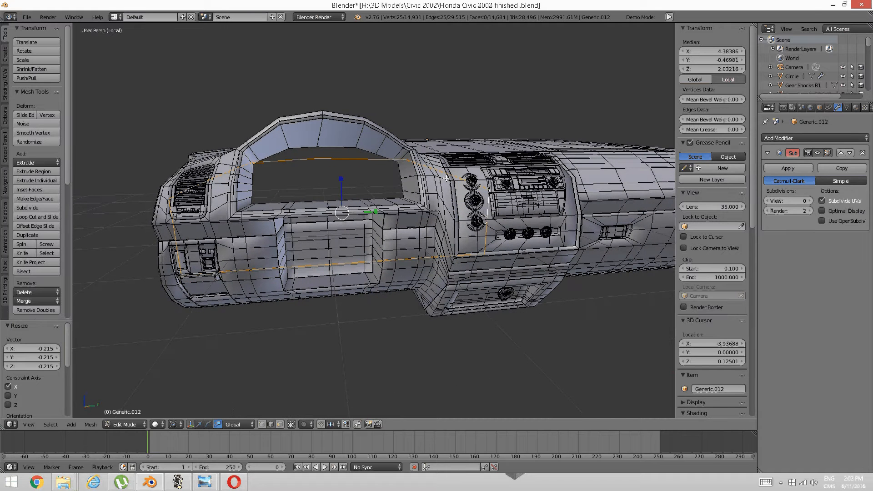
key("e")
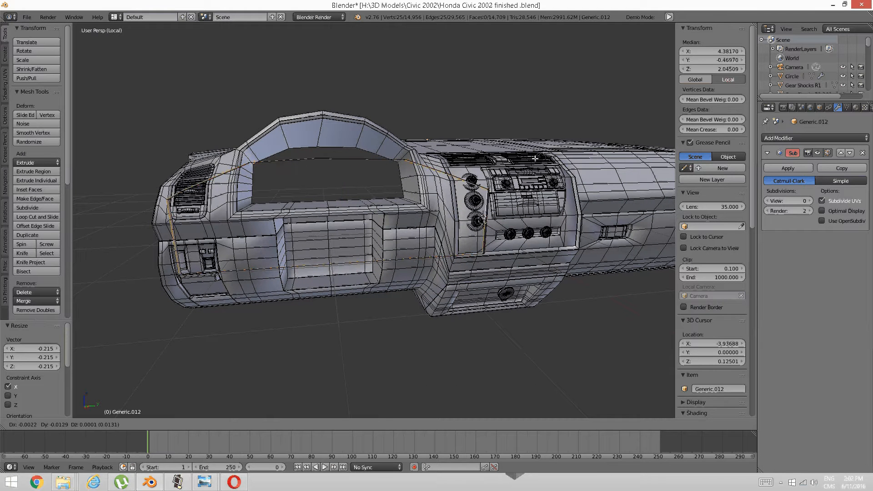
key("s")
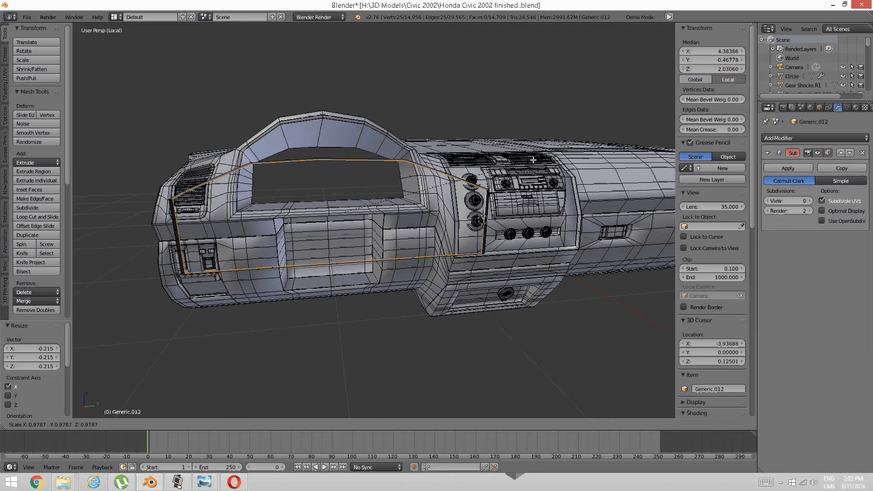
left_click(532, 160)
middle_click_drag(533, 160, 339, 199)
scroll(338, 199, "up", 3)
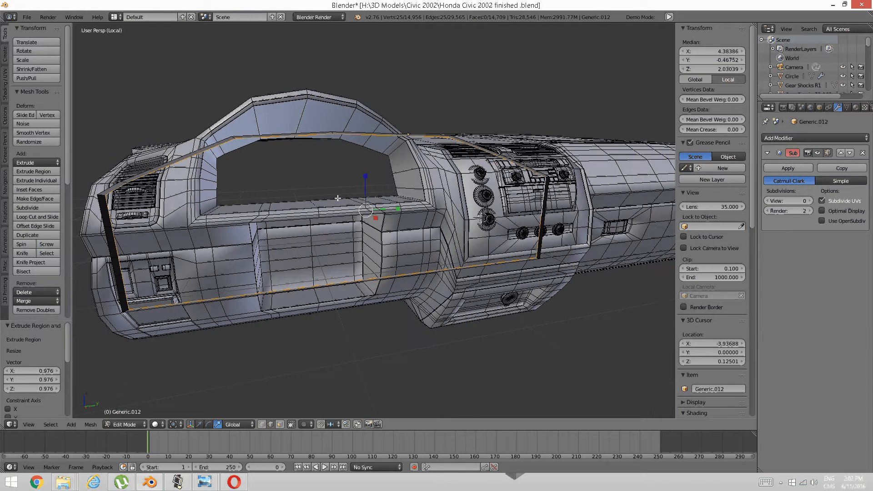
- Change to edge selection, pick edges on the rim, and extend the selection to the rim's whole linked geometry
key("a")
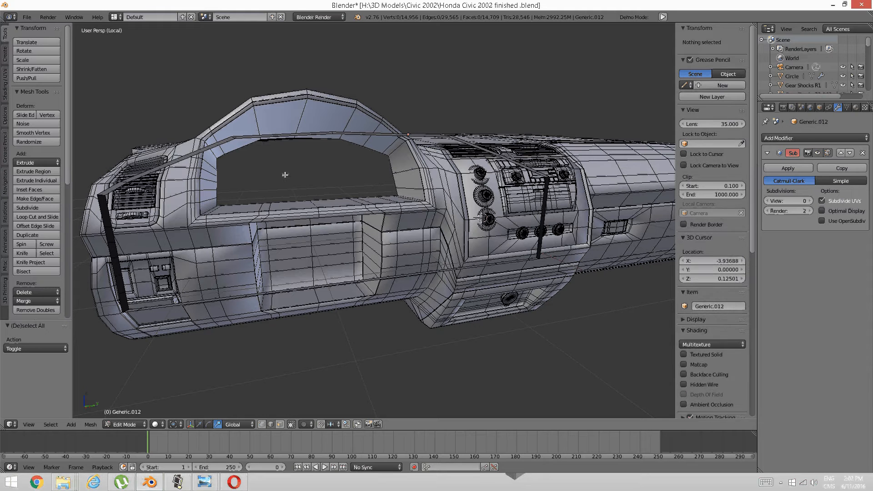
key("ctrl+Tab")
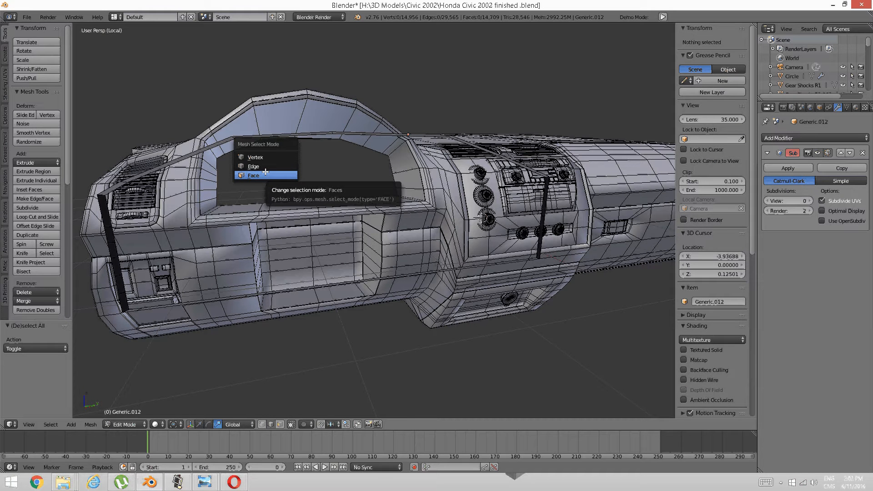
left_click(259, 167)
right_click(258, 137)
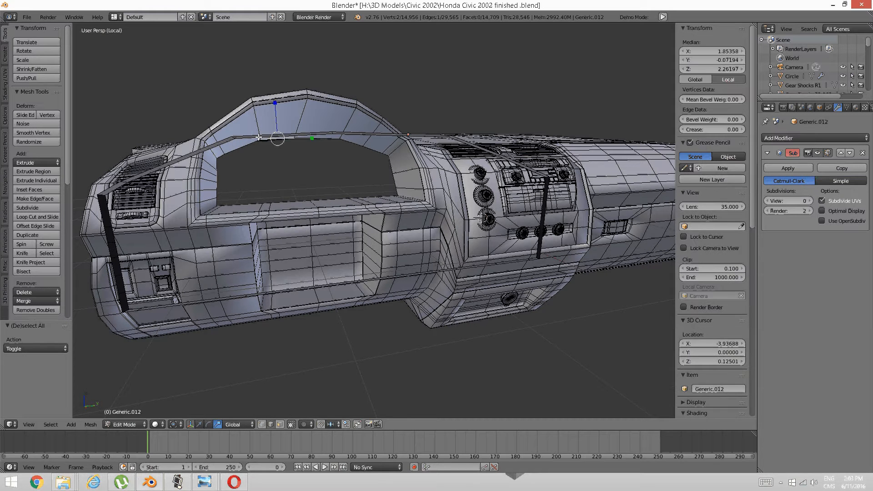
right_click(259, 137)
right_click(256, 135)
middle_click_drag(322, 218, 312, 219)
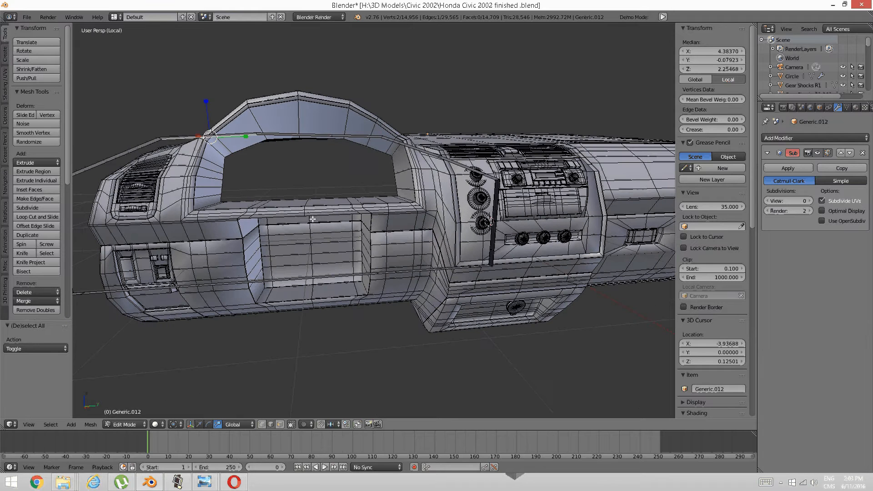
right_click(237, 280, "shift")
middle_click_drag(237, 280, 247, 280)
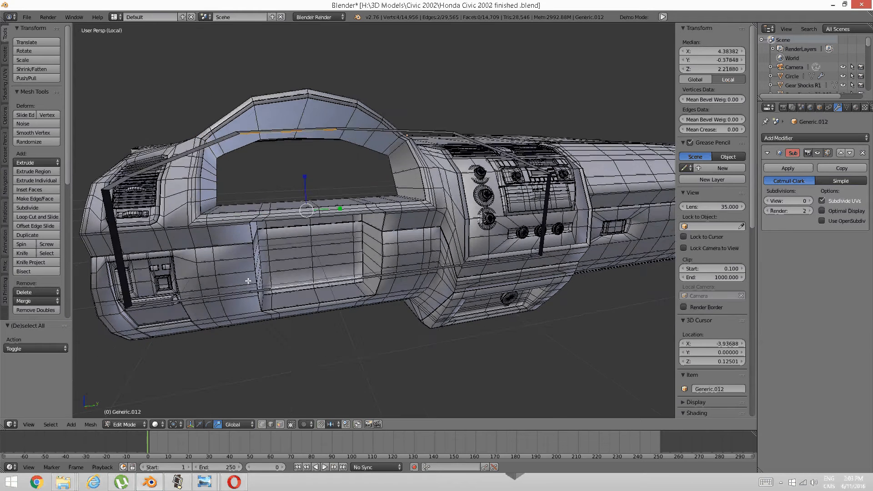
scroll(247, 281, "down", 5)
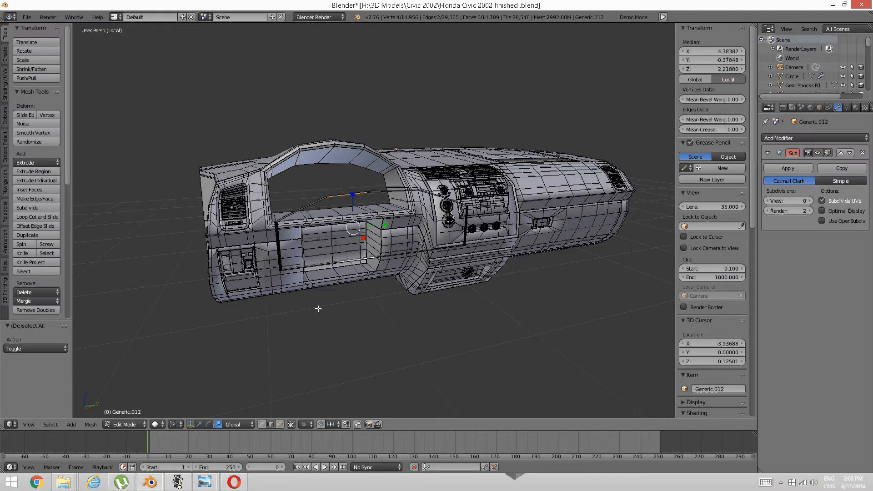
key("ctrl+l")
middle_click_drag(318, 306, 353, 261)
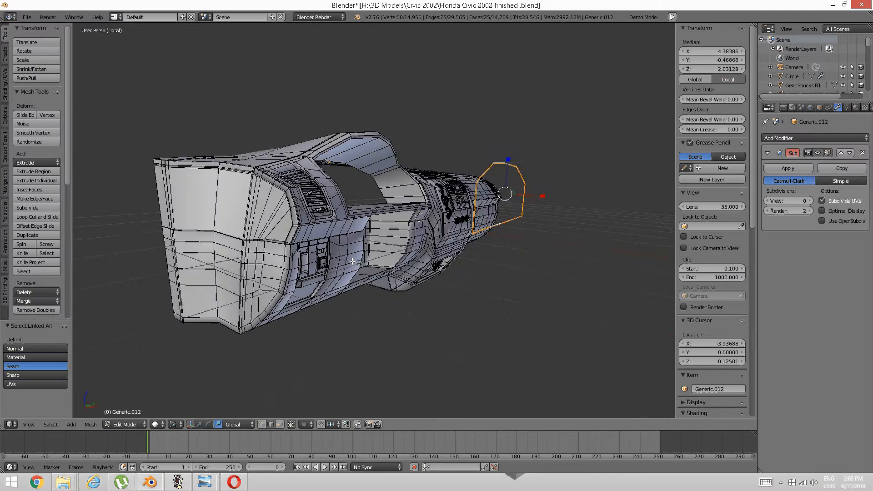
- Rotate the linked rim -90° in the front orthographic view so that it lies flat
key("KP_3")
key("KP_1")
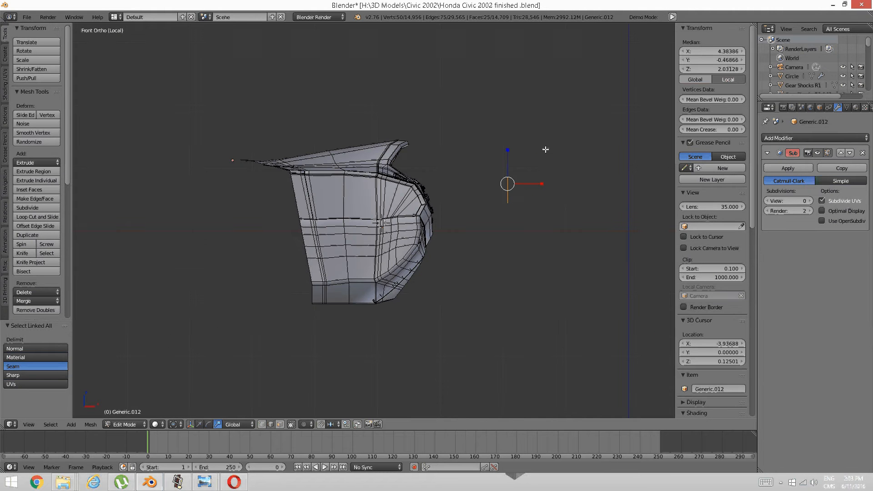
middle_click_drag(517, 163, 376, 202, "shift")
scroll(430, 222, "up", 2)
middle_click_drag(430, 222, 421, 223, "shift")
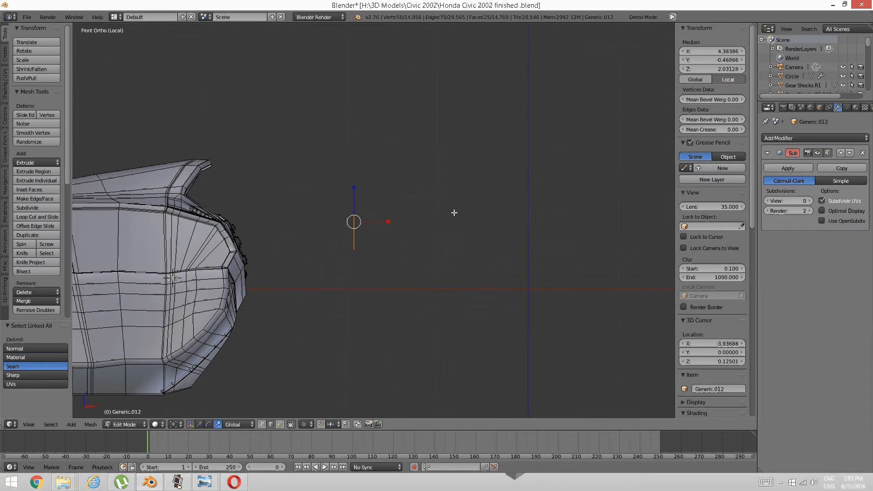
key("r")
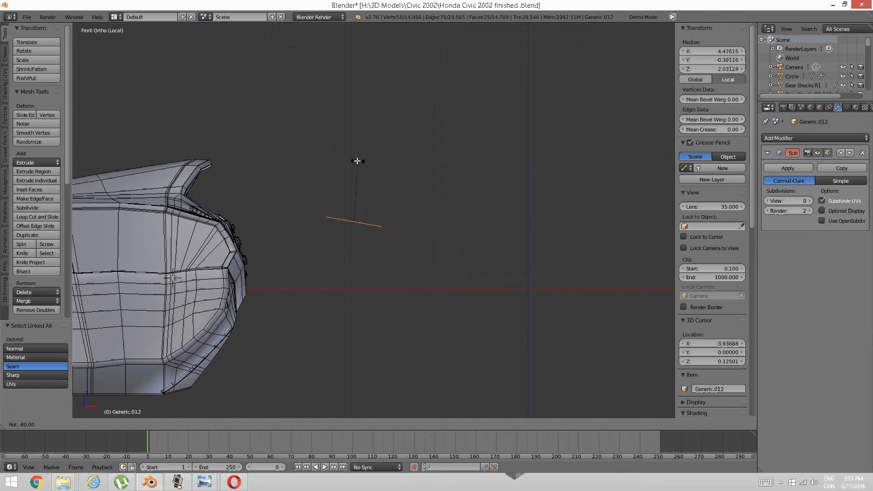
left_click(351, 165)
- Select one edge on each long side of the flat rim, opposite each other, in the top orthographic view
key("KP_7")
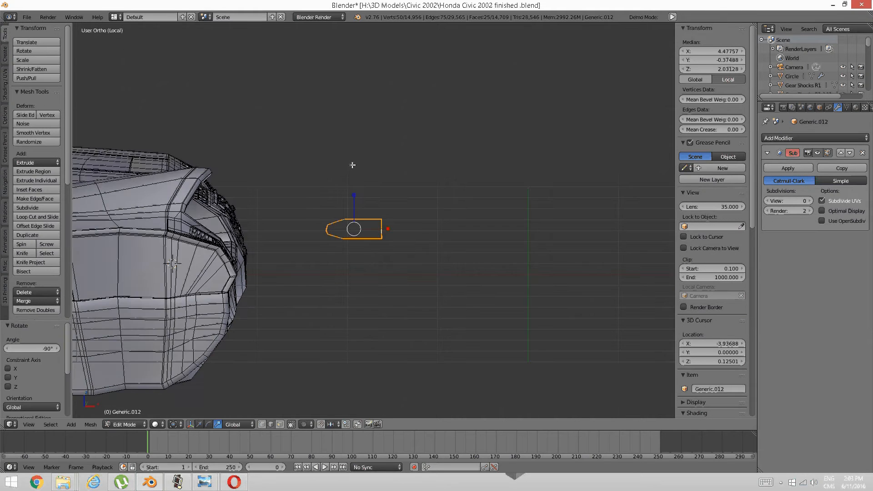
middle_click_drag(370, 283, 363, 187, "shift")
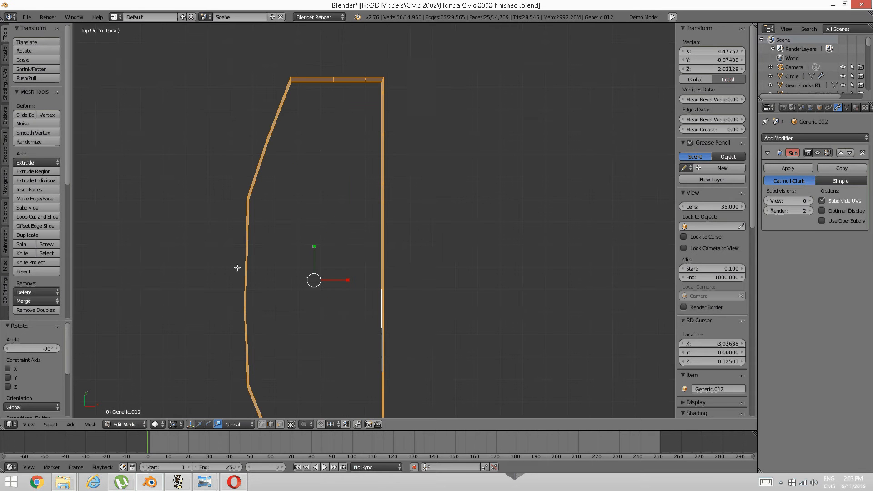
middle_click_drag(237, 267, 275, 182, "shift")
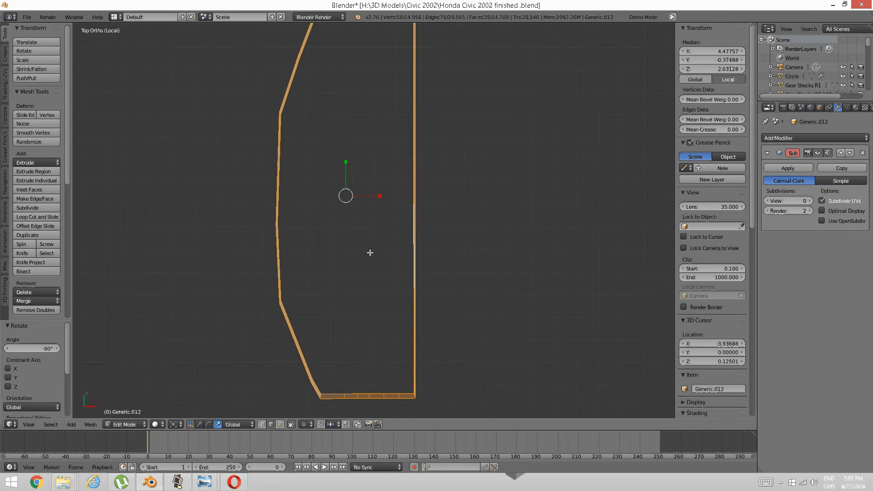
key("a")
right_click(402, 253)
right_click(291, 248, "shift")
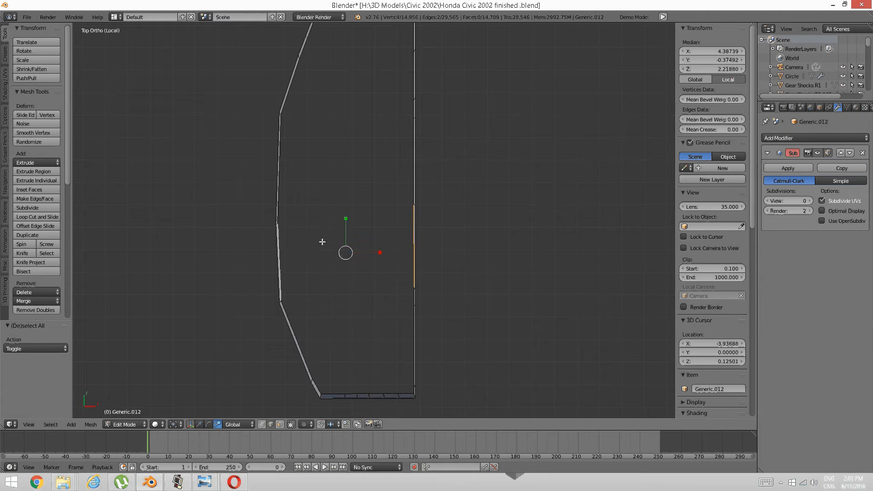
middle_click_drag(329, 238, 330, 248, "shift")
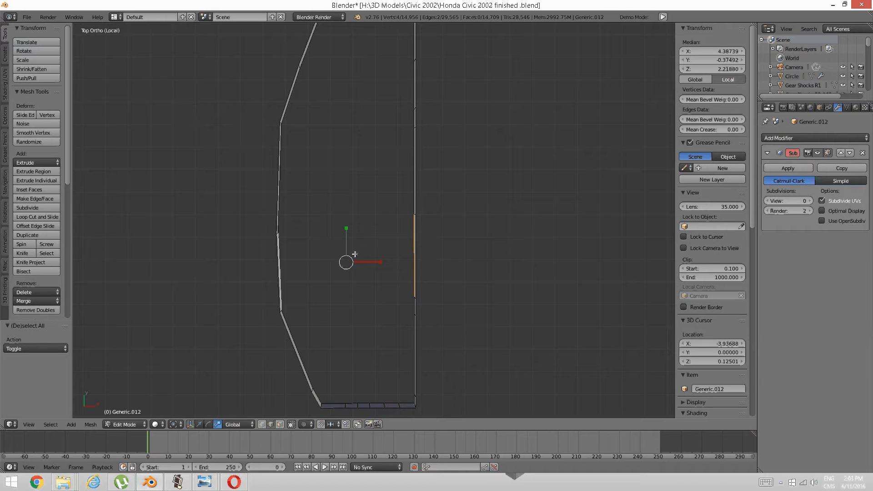
- Minimize the open windows to the desktop and open the Civic Si speedometer photo saved there
mouse_move(205, 482)
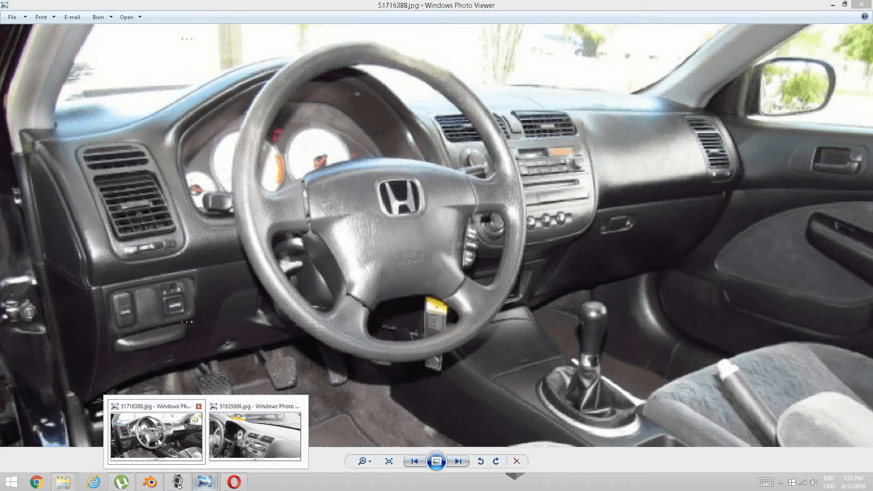
left_click(157, 438)
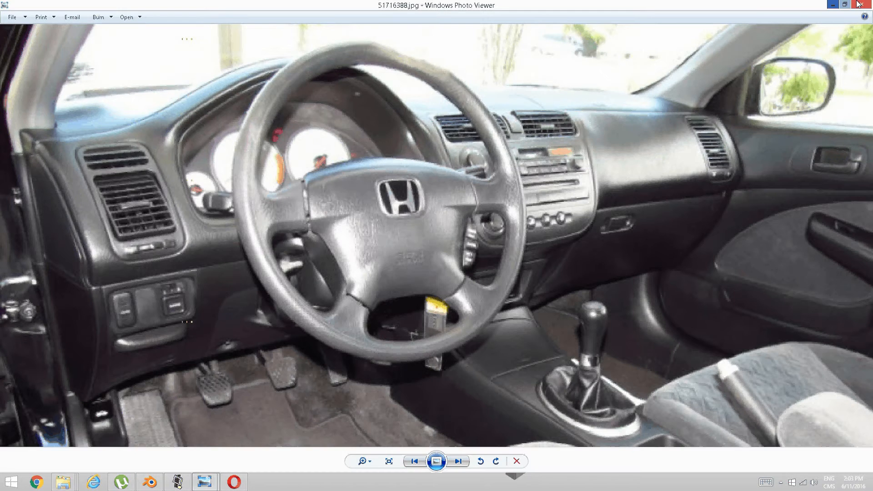
left_click(858, 4)
left_click(834, 4)
left_click(834, 4)
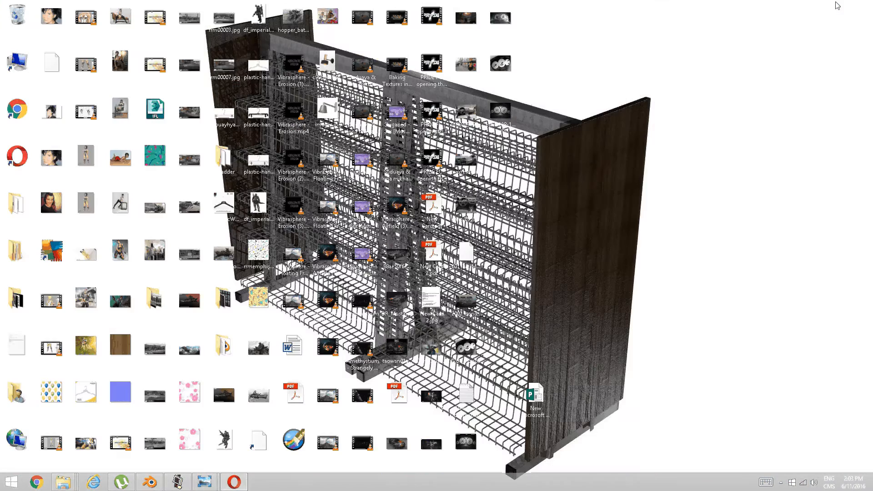
left_click(500, 112)
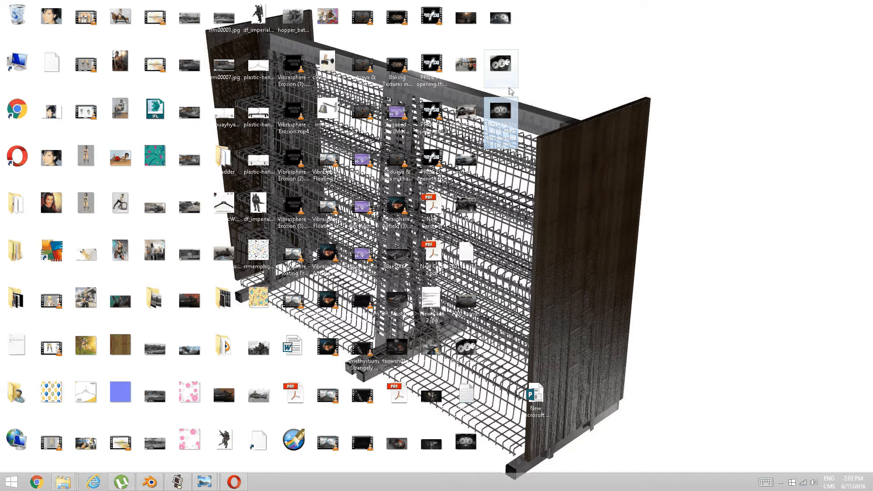
left_click(528, 175)
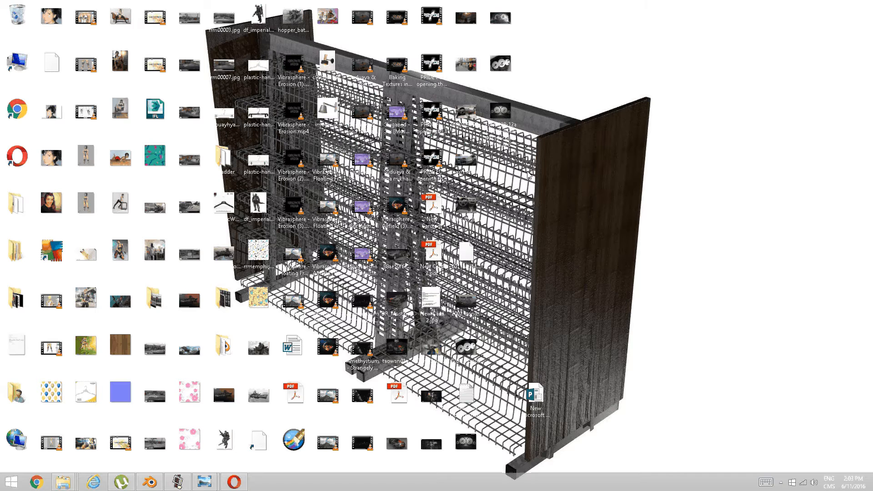
left_click(500, 114)
double_click(500, 64)
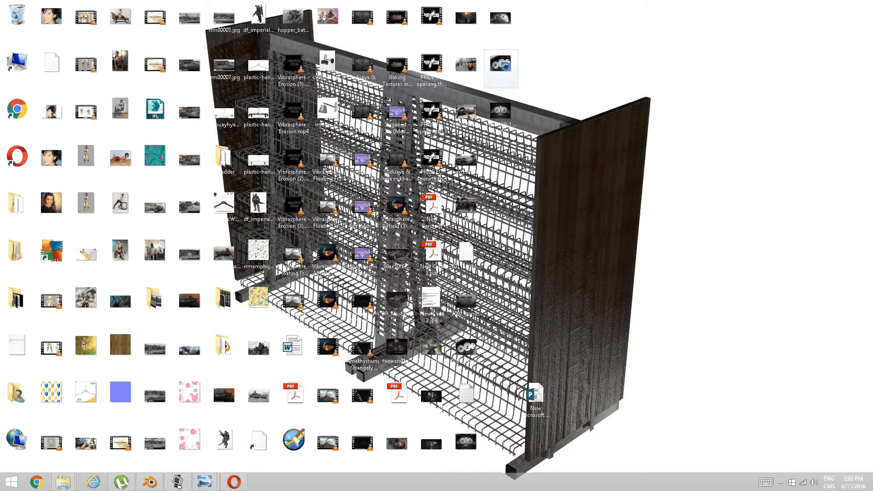
left_click(829, 5)
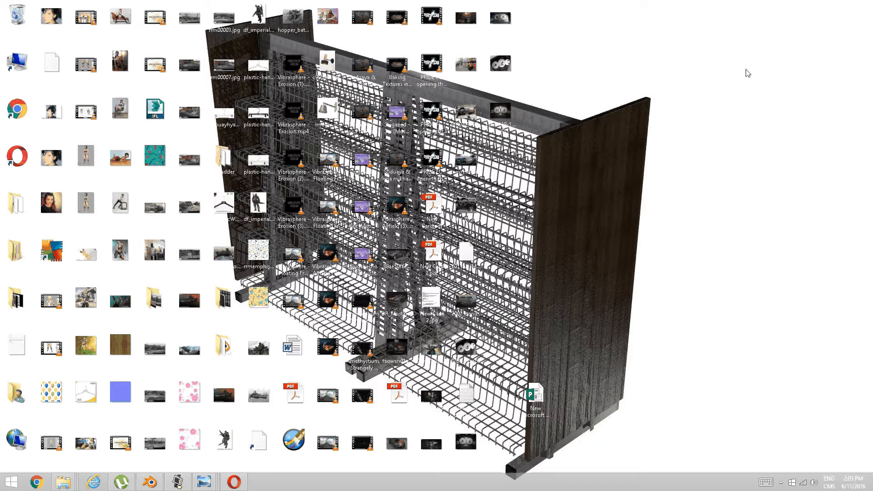
- Close both dashboard interior photos and open the second saved speedometer photo, showing the four-gauge cluster
left_click(204, 482)
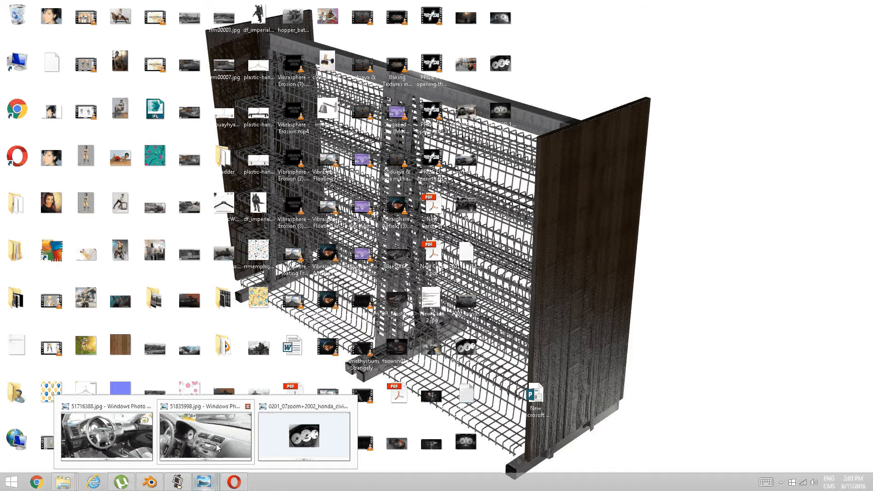
left_click(248, 406)
left_click(202, 406)
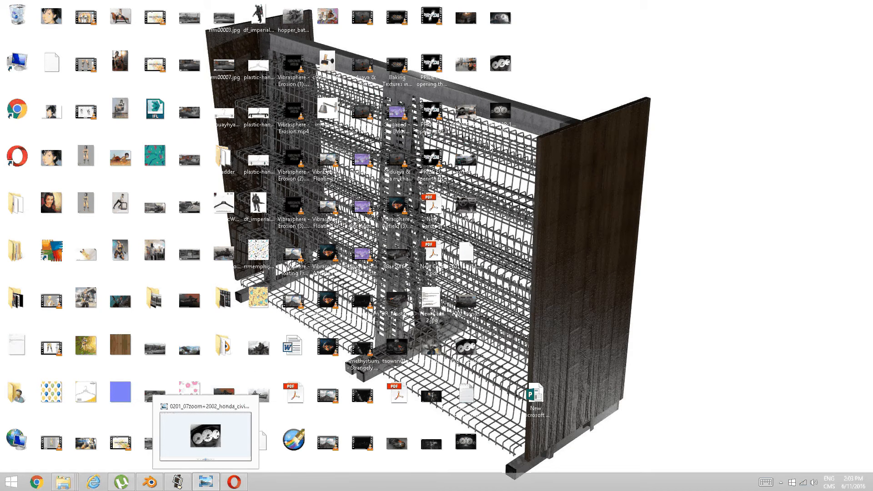
double_click(493, 119)
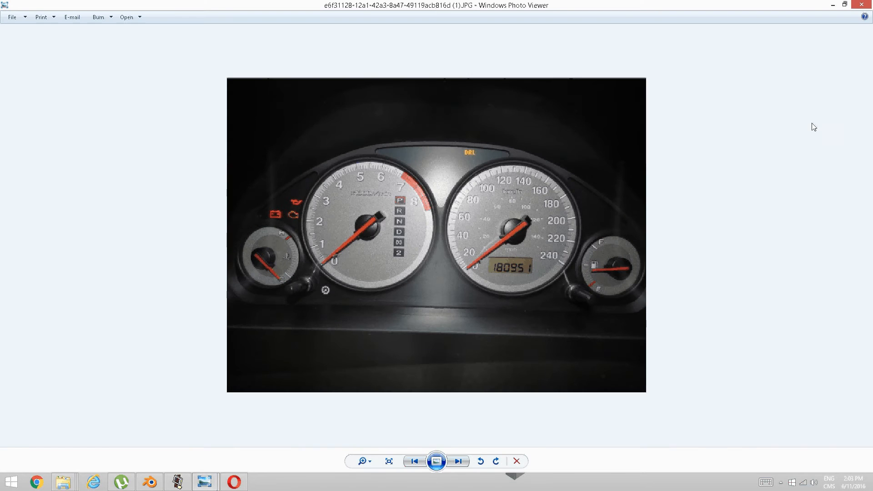
left_click(833, 5)
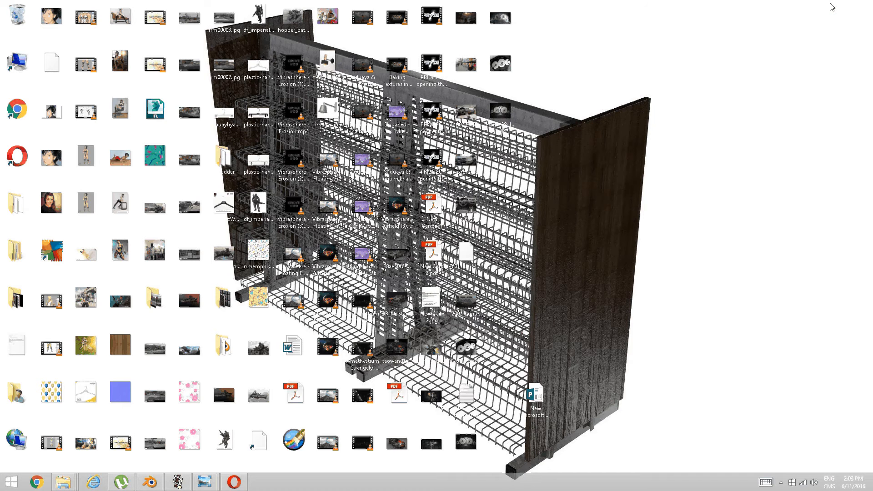
- Compare the gauge layouts in the two speedometer photos, then switch back to Blender
mouse_move(204, 482)
left_click(249, 429)
left_click(168, 446)
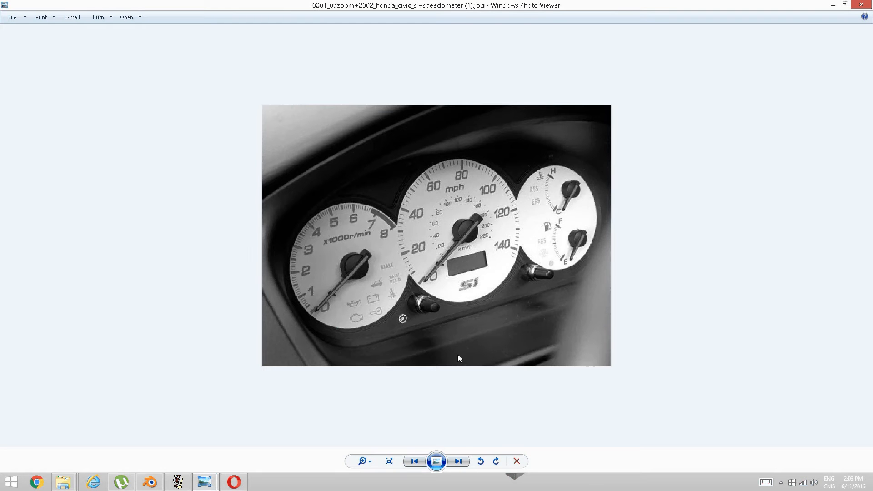
mouse_move(204, 482)
left_click(257, 432)
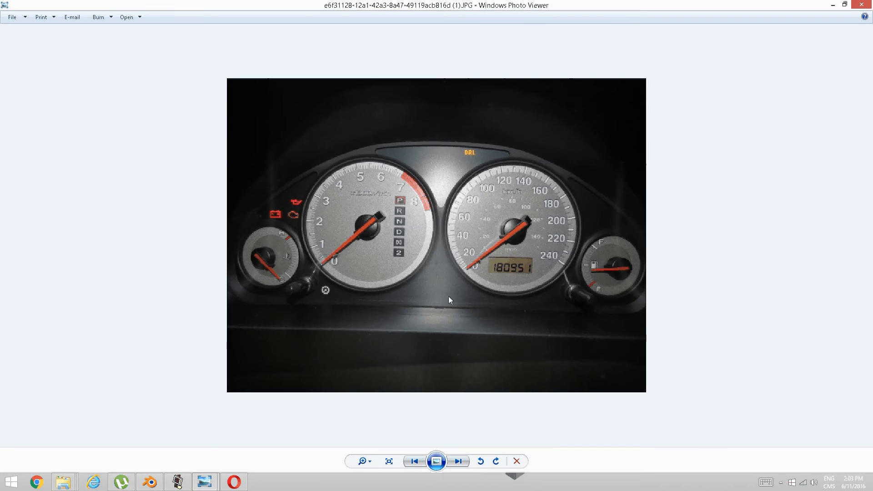
scroll(483, 233, "up", 1)
scroll(483, 230, "down", 1)
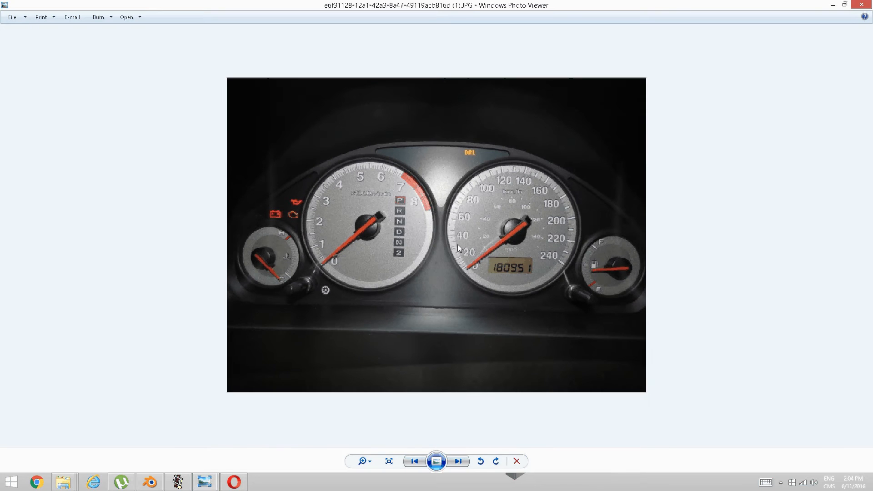
scroll(457, 245, "up", 1)
scroll(457, 244, "down", 1)
left_click(177, 481)
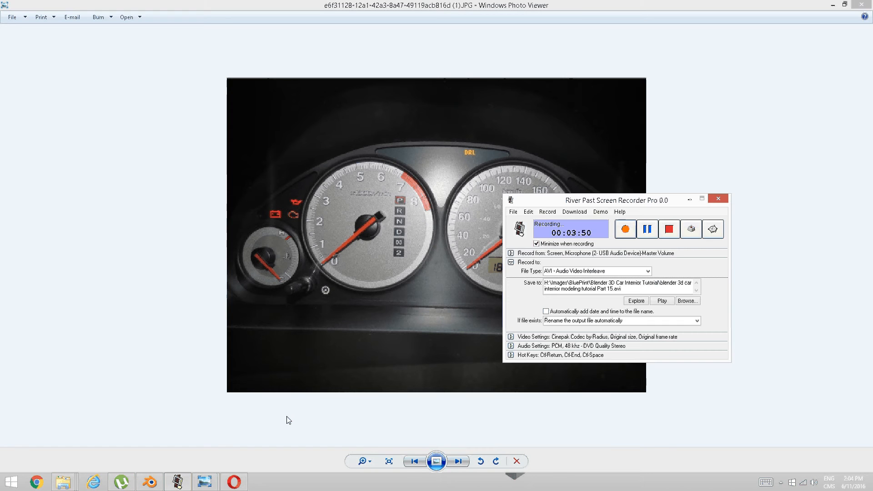
left_click(233, 481)
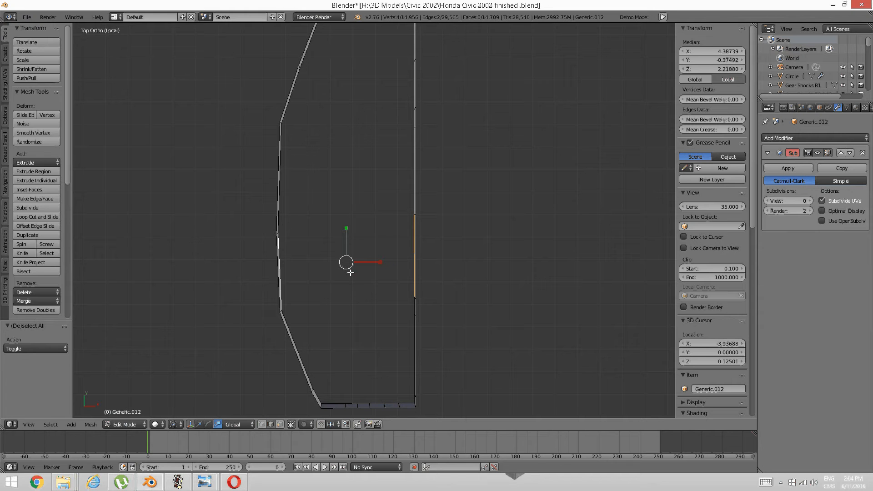
- Select the rim's whole linked geometry and rotate it a quarter turn so its straight side runs horizontally below the arch
key("ctrl+l")
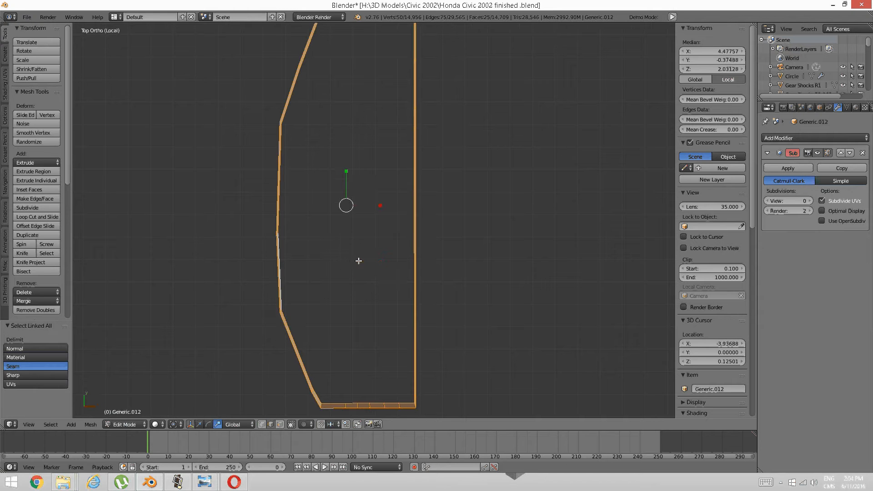
scroll(358, 261, "down", 2)
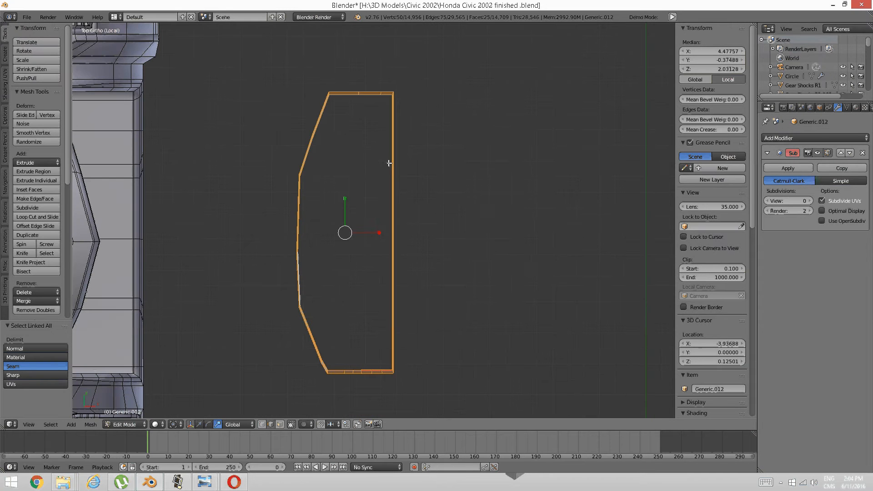
key("r")
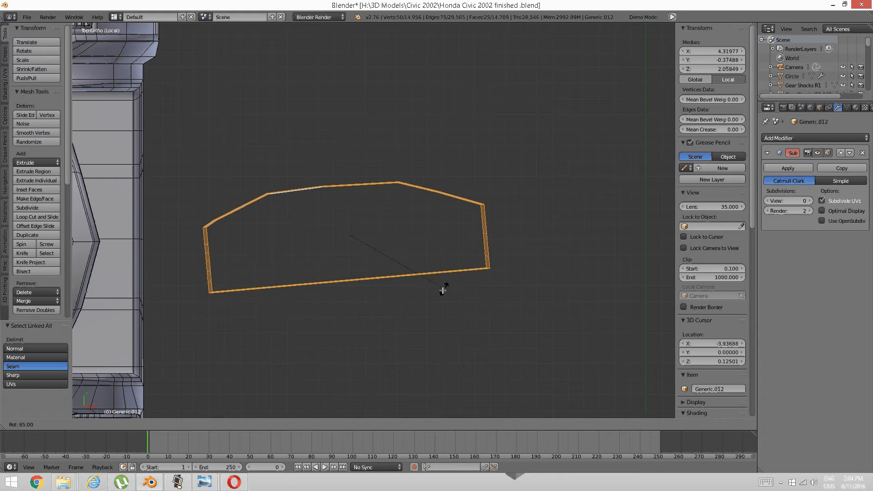
left_click(440, 293, "ctrl")
- Select one edge on the rim's arch and one on its straight side, snap the 3D cursor to the selection, and deselect everything
middle_click_drag(340, 238, 389, 247, "shift")
scroll(390, 247, "up", 2)
key("a")
right_click(352, 192)
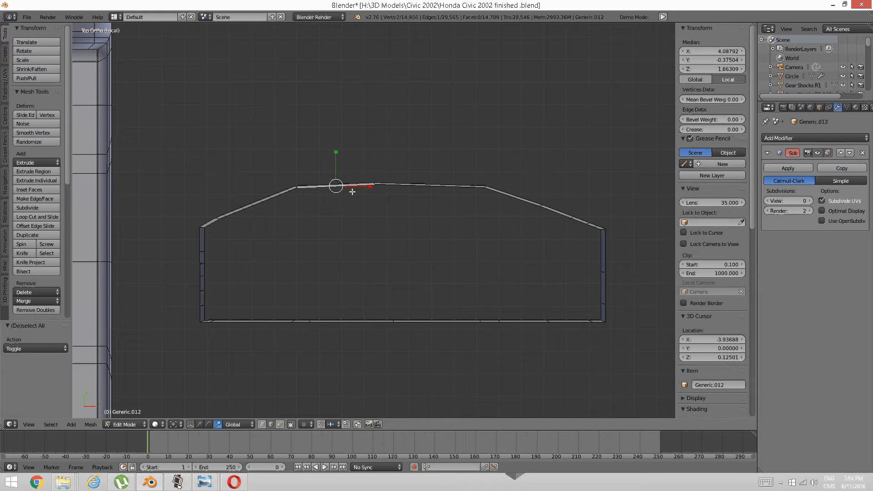
right_click(348, 320, "shift")
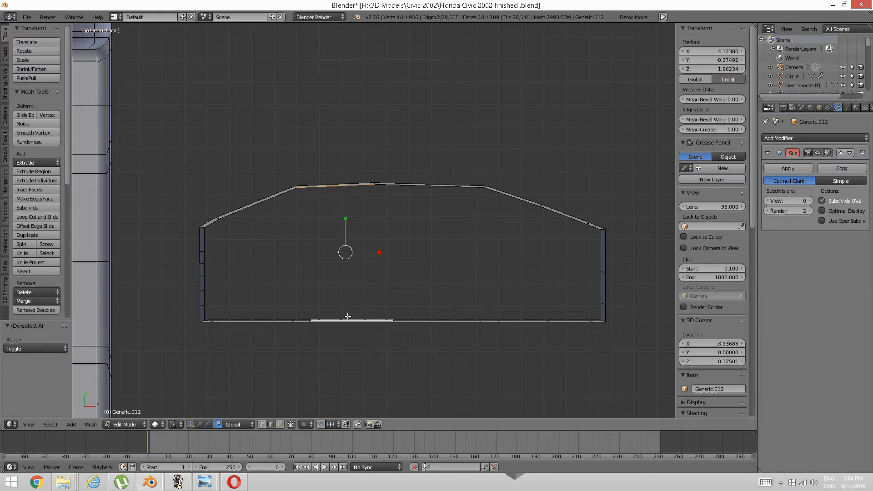
key("shift+s")
left_click(396, 255)
key("a")
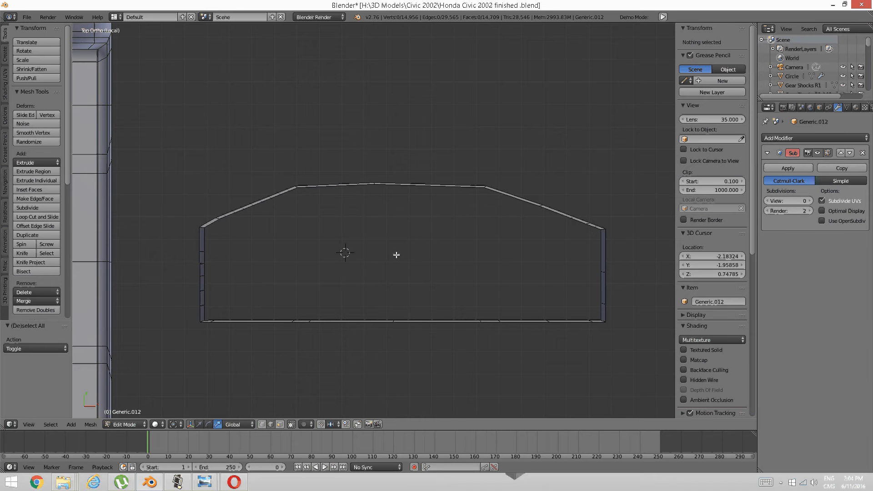
- Add a 10-vertex mesh circle at the 3D cursor and scale it to 0.263 to fit inside the rim
key("shift+a")
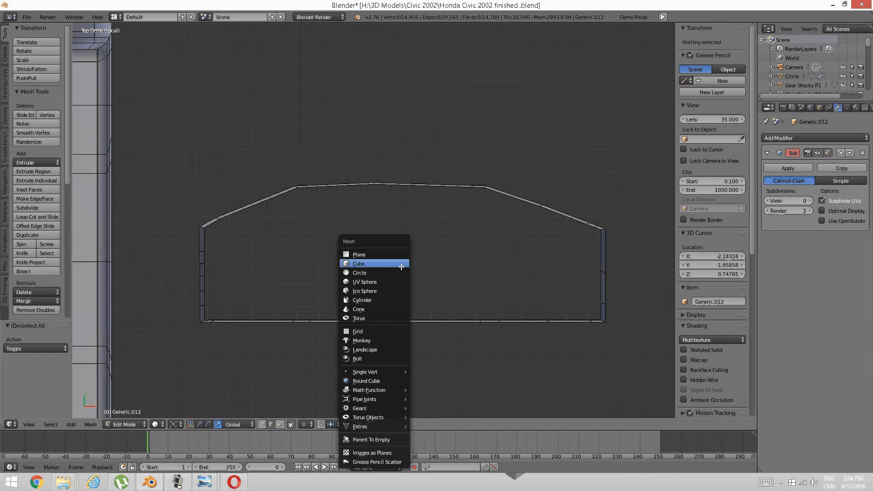
left_click(401, 270)
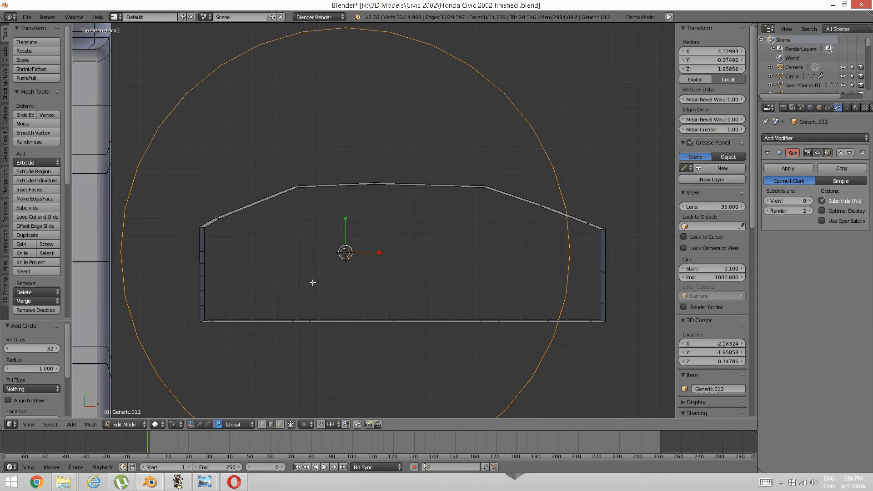
left_click(6, 349)
left_click(7, 349)
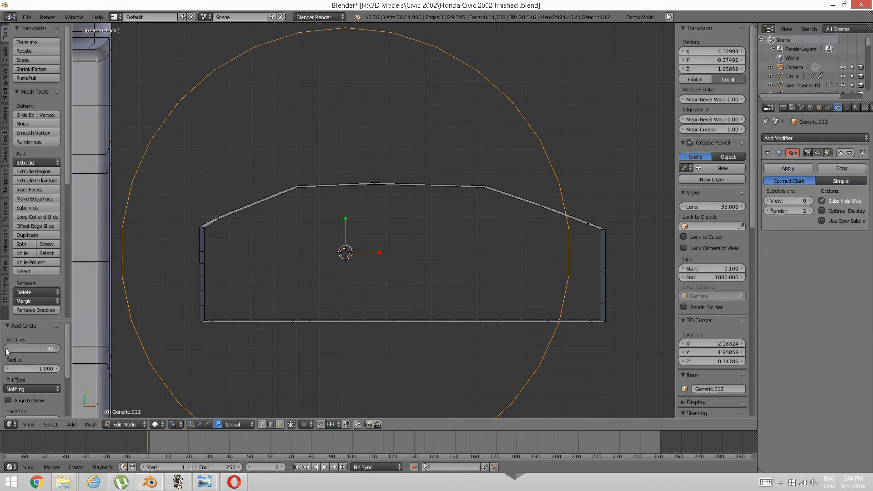
left_click(7, 348)
left_click(7, 348)
left_click(7, 349)
left_click(6, 348)
left_click(7, 349)
left_click(6, 349)
left_click(6, 349)
left_click(7, 349)
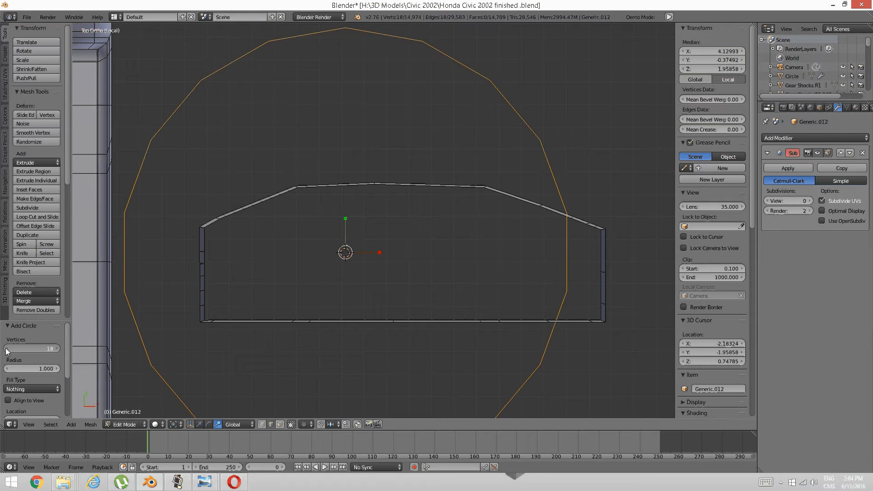
left_click(7, 349)
left_click(6, 349)
left_click(7, 349)
left_click(7, 349)
left_click(6, 349)
left_click(6, 348)
left_click(6, 349)
left_click(6, 349)
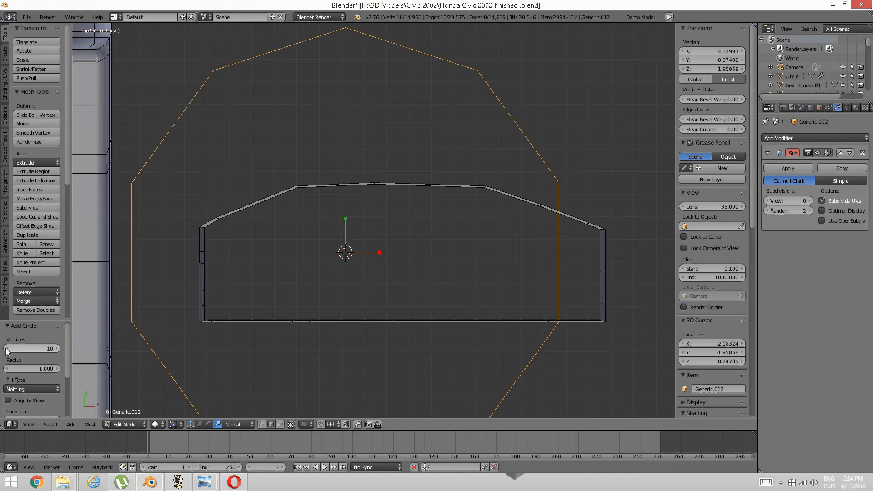
key("s")
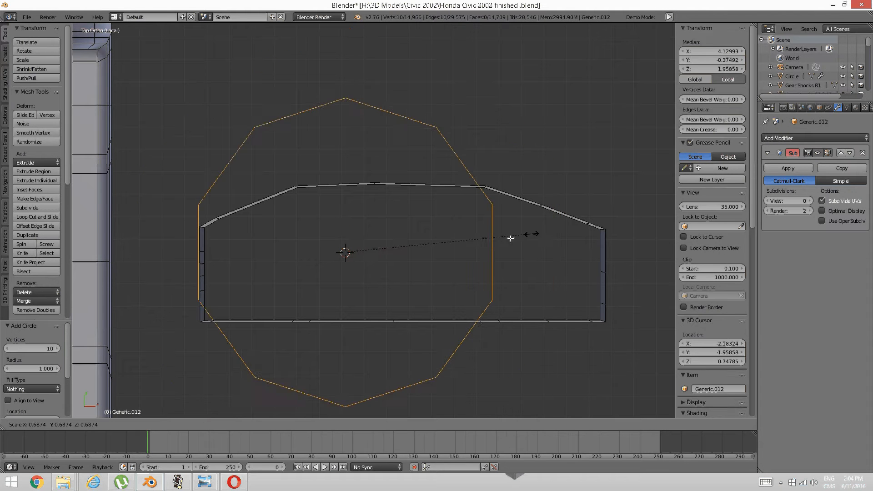
left_click(419, 254)
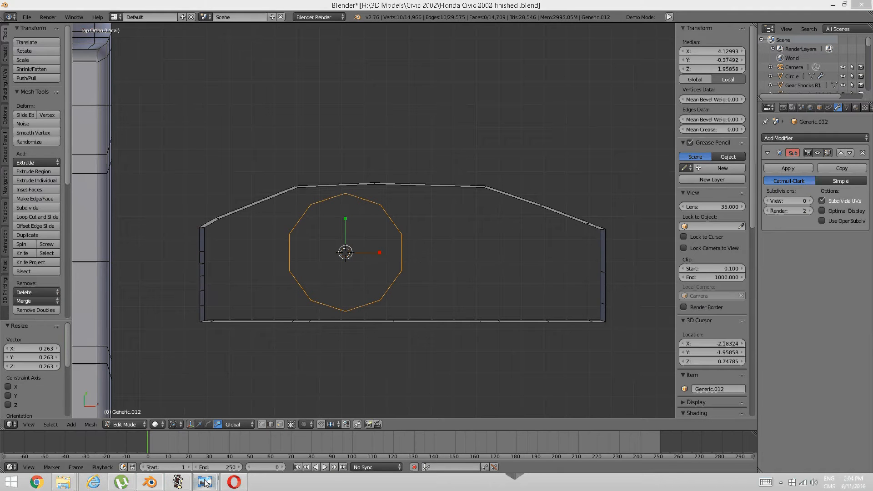
- Check the gauge sizes and positions in both speedometer photos against the circle inside the rim
mouse_move(205, 483)
left_click(161, 436)
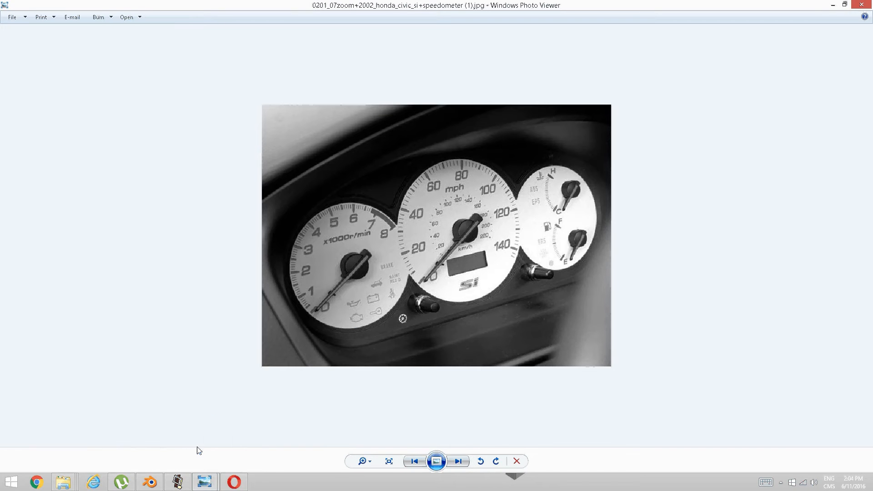
left_click(269, 437)
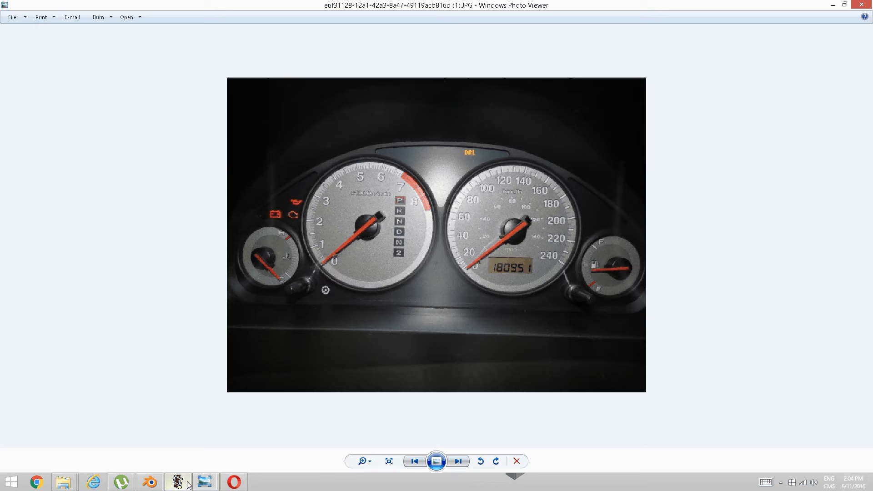
mouse_move(151, 485)
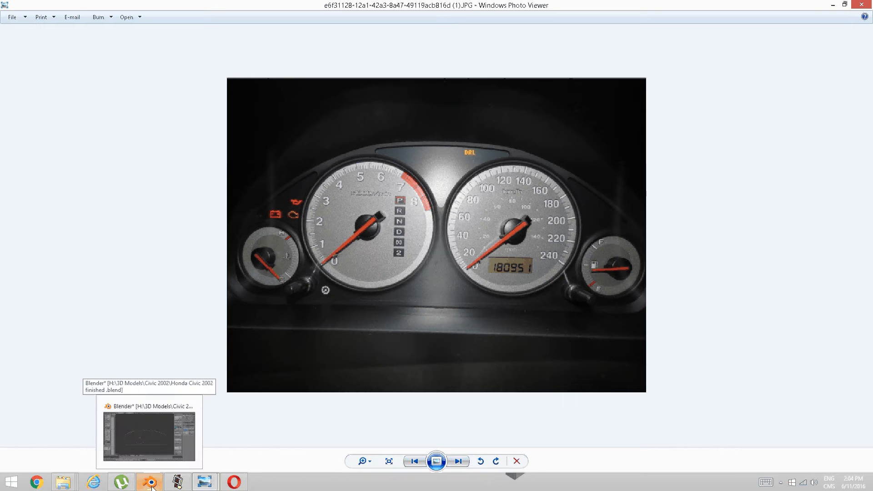
left_click(152, 486)
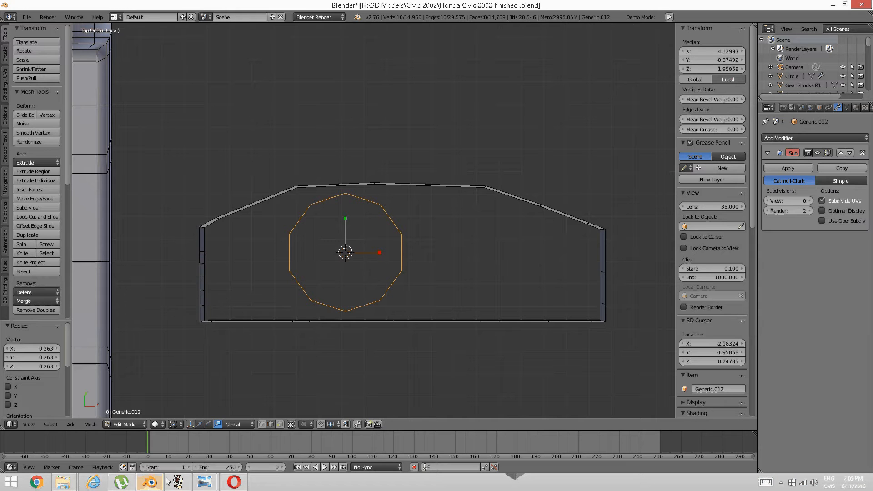
mouse_move(205, 482)
left_click(266, 434)
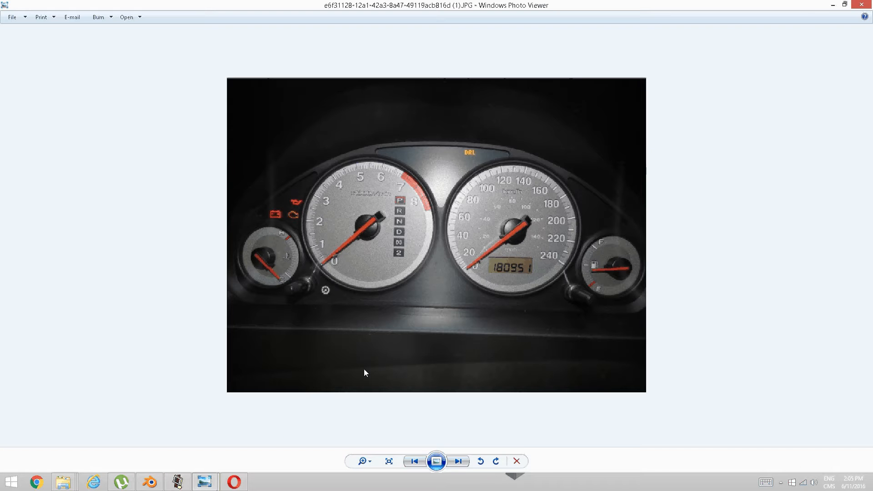
left_click(155, 481)
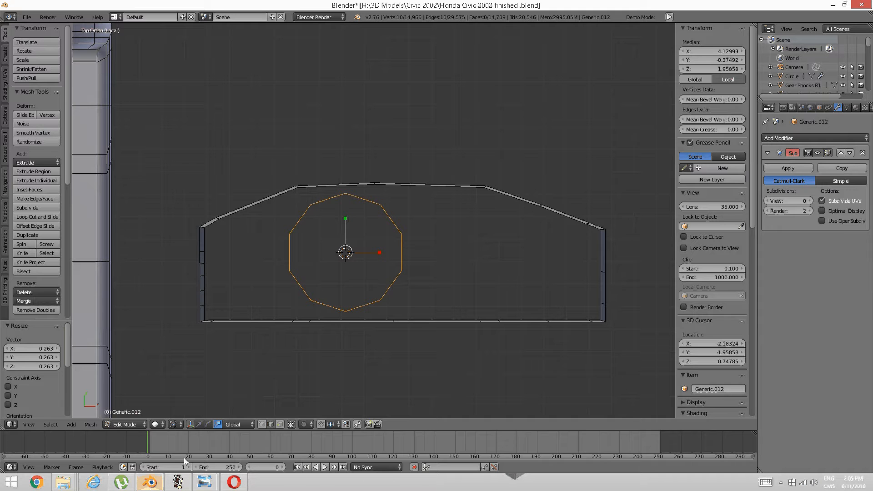
- Shrink the gauge circle slightly inside the rim and move it down about 0.018 along Y
middle_click_drag(413, 257, 404, 257, "shift")
key("s")
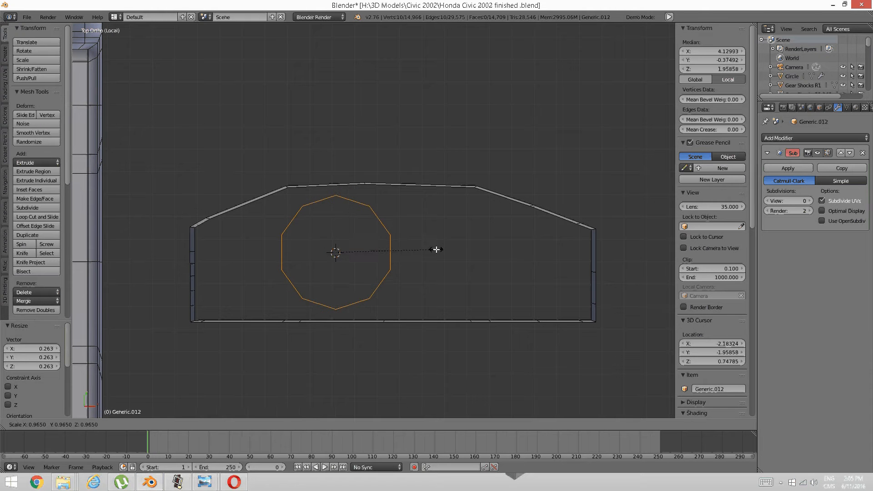
left_click(431, 249)
key("s")
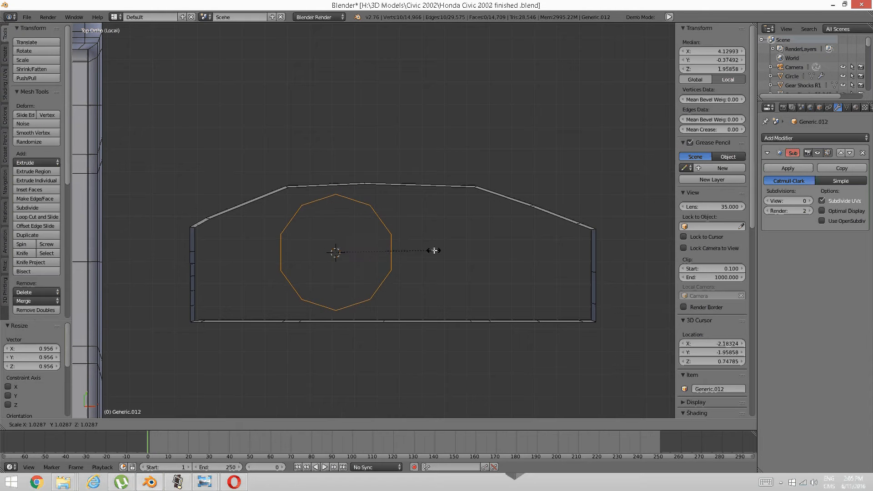
left_click(435, 250)
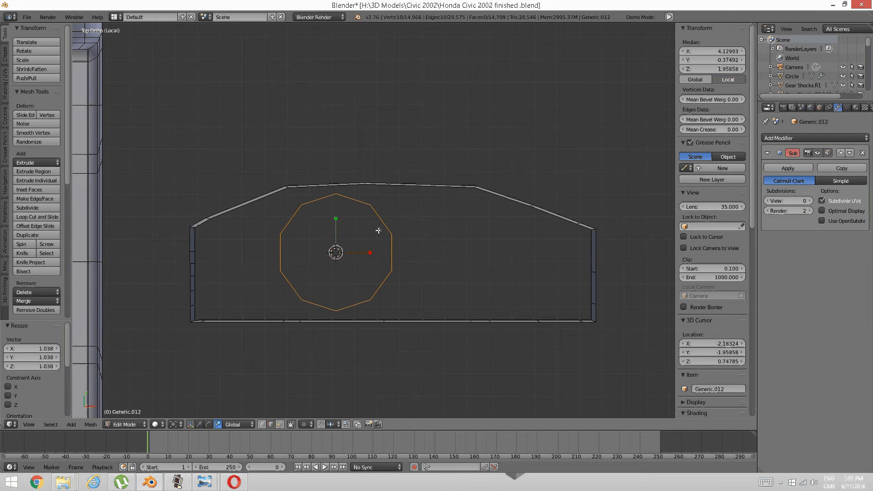
left_click(199, 424)
left_click_drag(337, 219, 340, 226)
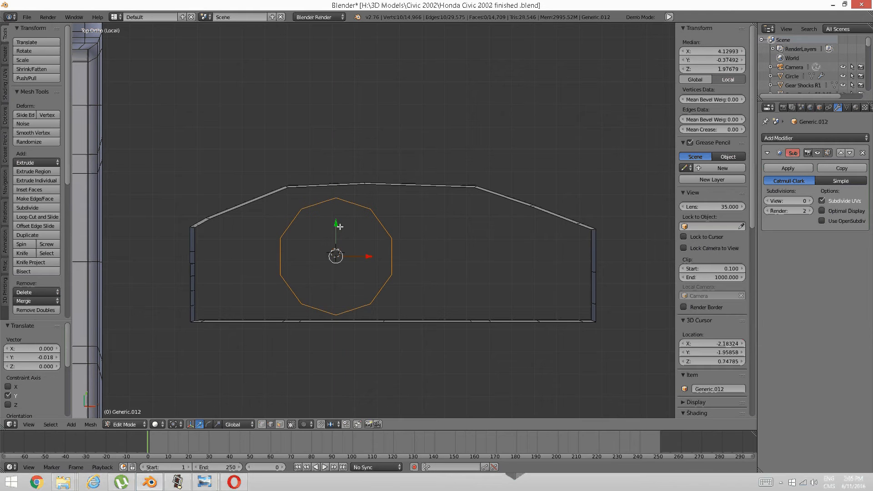
- Duplicate the gauge circle and move the copy about 0.548 along X to form the second large gauge
key("shift+d")
right_click(469, 222)
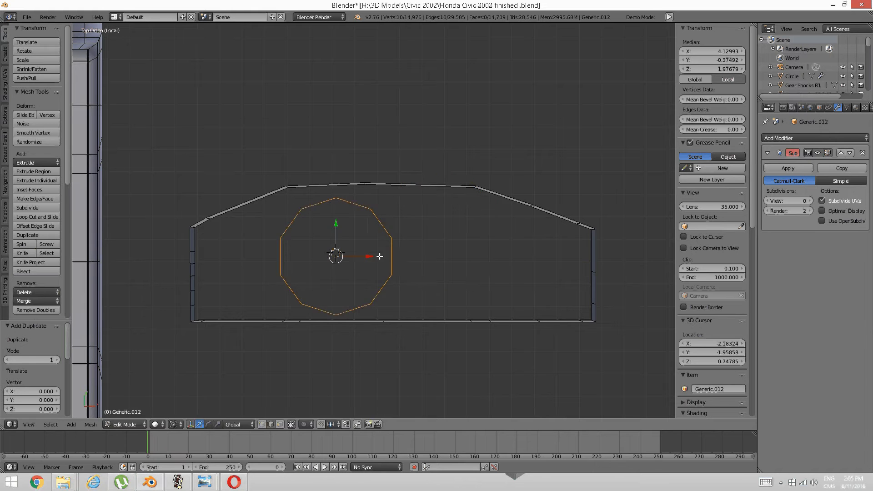
left_click_drag(370, 256, 496, 251)
- Duplicate the second large circle, move the copy about 0.443 along X toward the rim's right end, and scale it to roughly half size
key("shift+d")
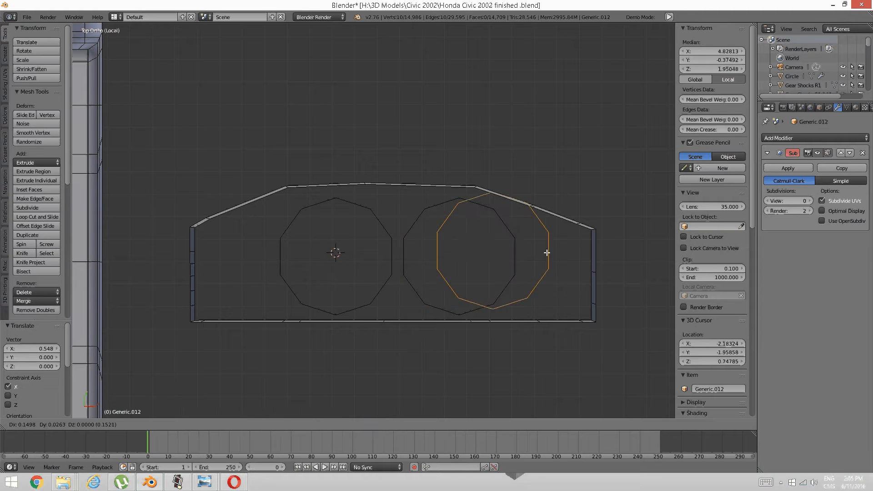
right_click(554, 253)
left_click_drag(491, 256, 593, 255)
key("s")
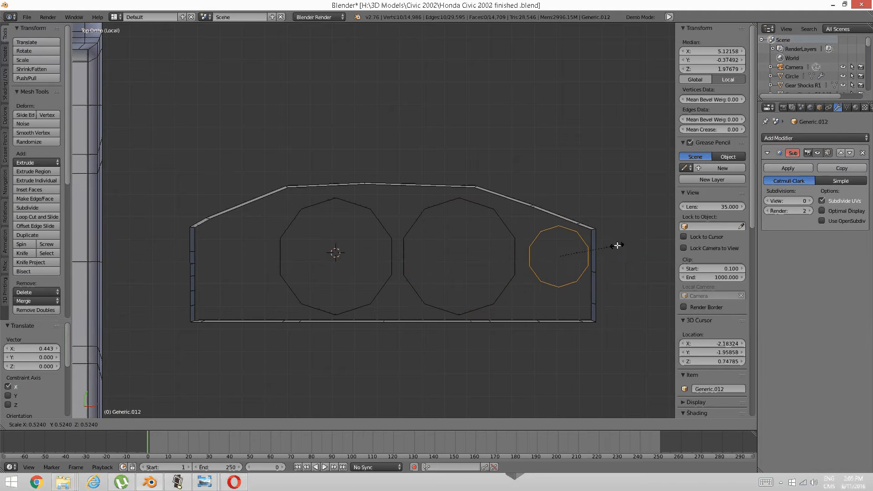
left_click(608, 246)
- Lower the small right circle about 0.125 along Y, shift it 0.032 inward along X, and finish resizing it by 1.069
left_click_drag(560, 225, 559, 252)
key("s")
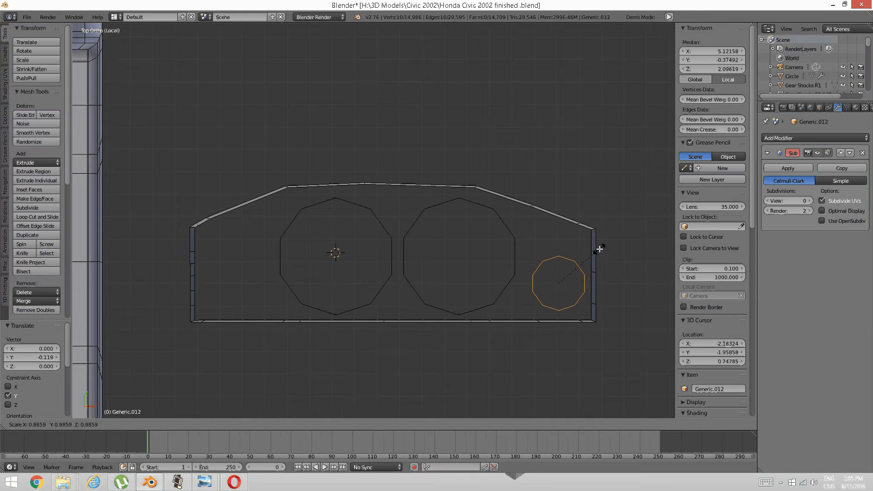
left_click(599, 249)
middle_click_drag(588, 255, 593, 254, "shift")
left_click_drag(565, 248, 564, 250)
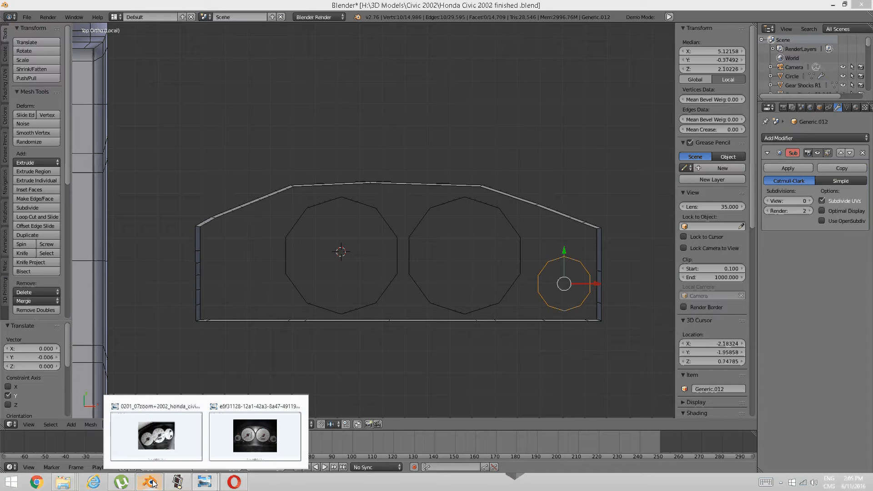
left_click_drag(596, 282, 589, 284)
key("s")
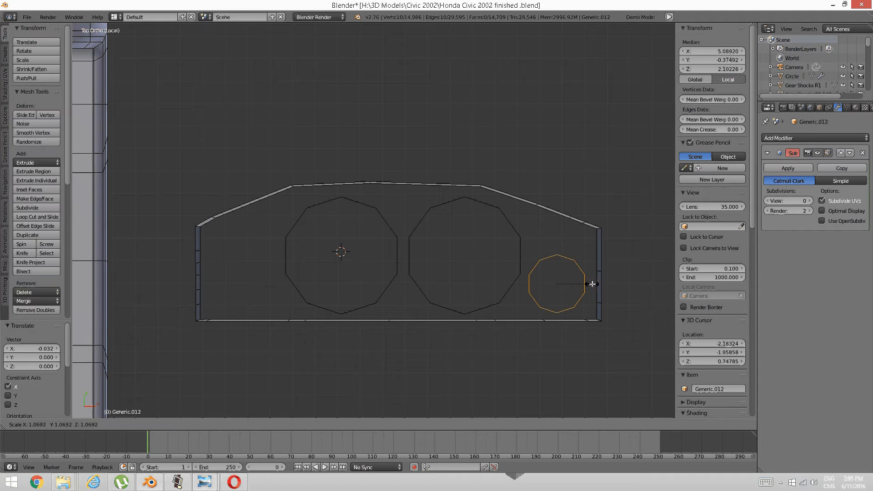
left_click(592, 284)
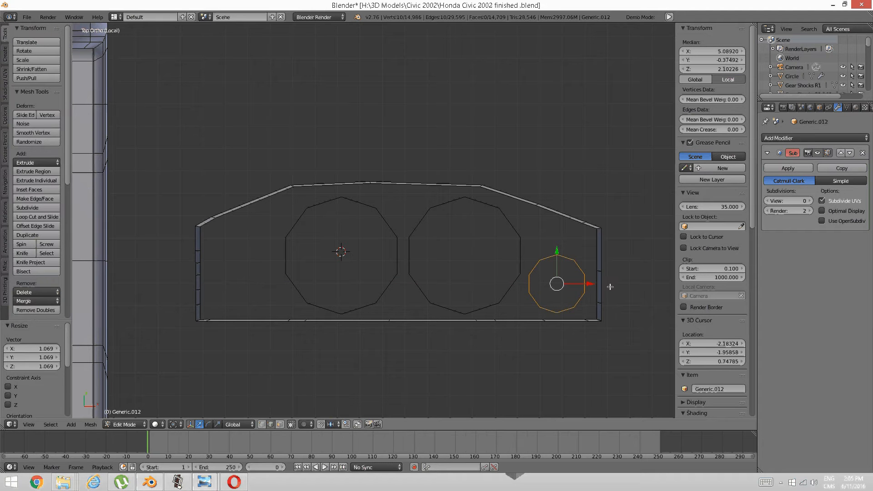
- Duplicate the small circle to the rim's left end, about 1.390 along negative X, enlarge it slightly, and raise it 0.012 along Y
key("shift+d")
right_click(585, 284)
left_click_drag(590, 284, 278, 293)
key("s")
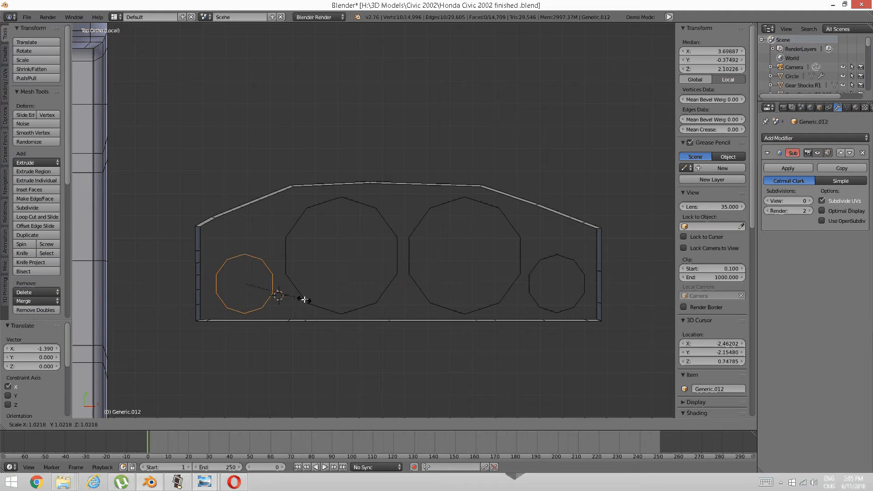
left_click(304, 300)
left_click_drag(245, 252, 246, 249)
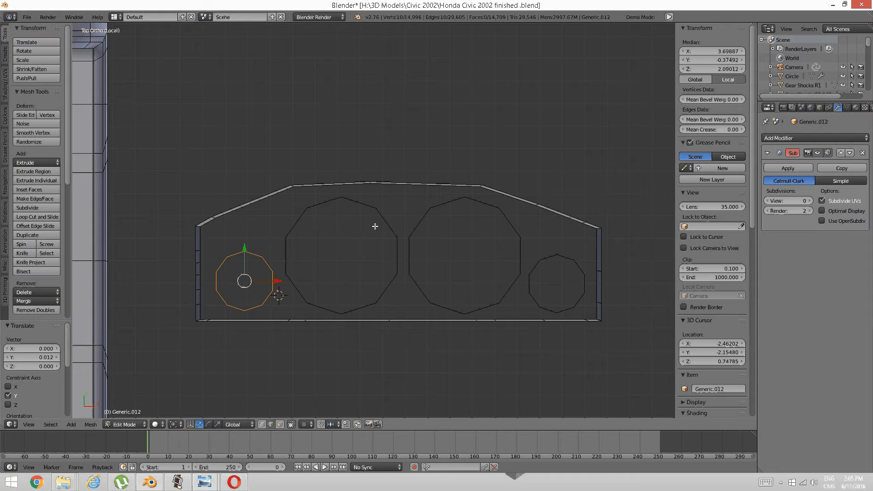
- Fill a face between the facing vertical edges of the two large circles
middle_click_drag(398, 227, 353, 264)
key("a")
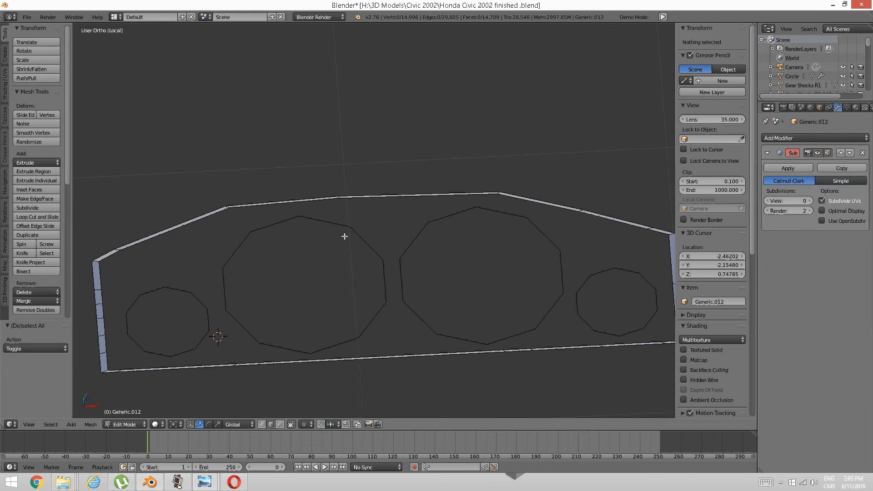
right_click(388, 270)
right_click(398, 281, "shift")
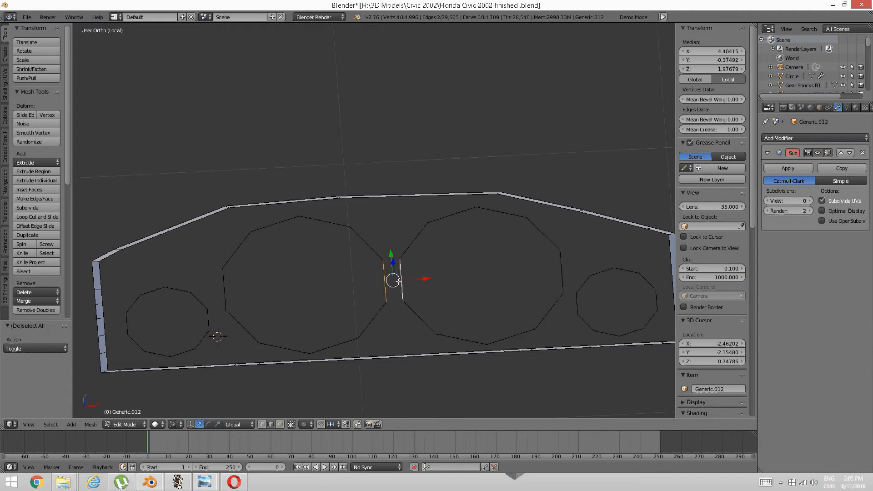
key("f")
key("a")
- Fill a face below the central bridge using the two lower inner edges of each large circle
middle_click_drag(456, 282, 358, 306)
right_click(358, 306)
right_click(310, 314, "shift")
right_click(290, 333, "shift")
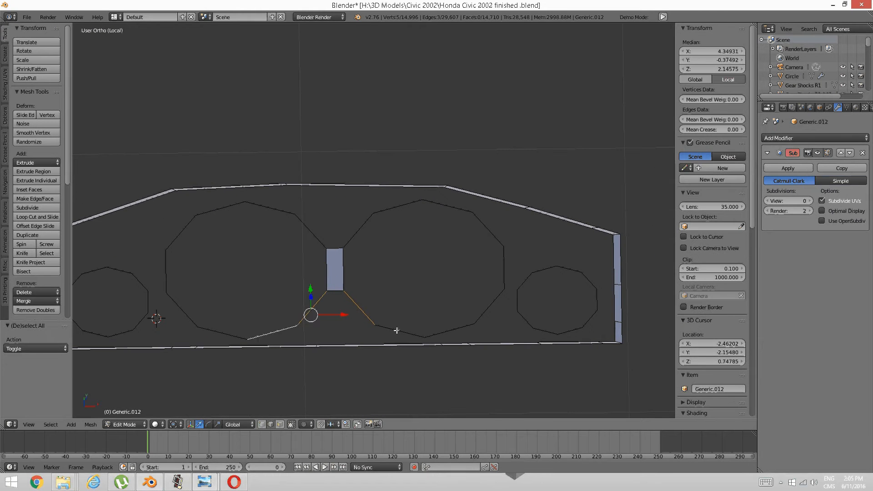
right_click(394, 331, "shift")
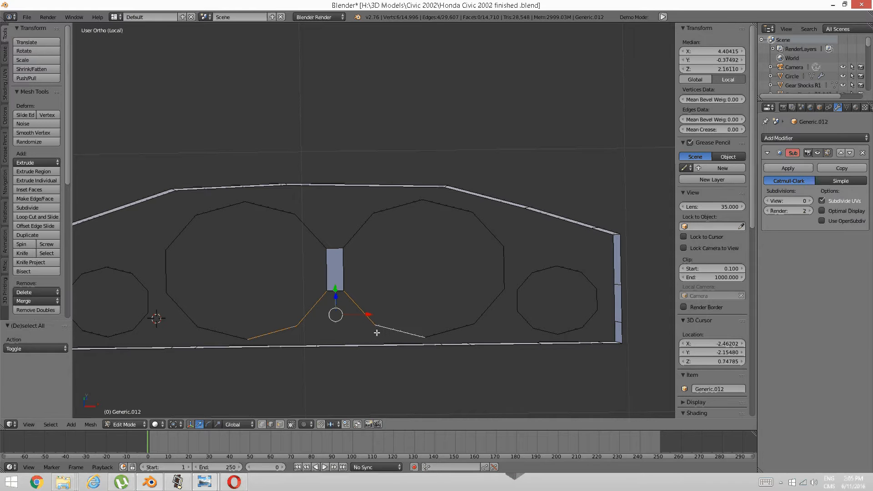
key("f")
key("a")
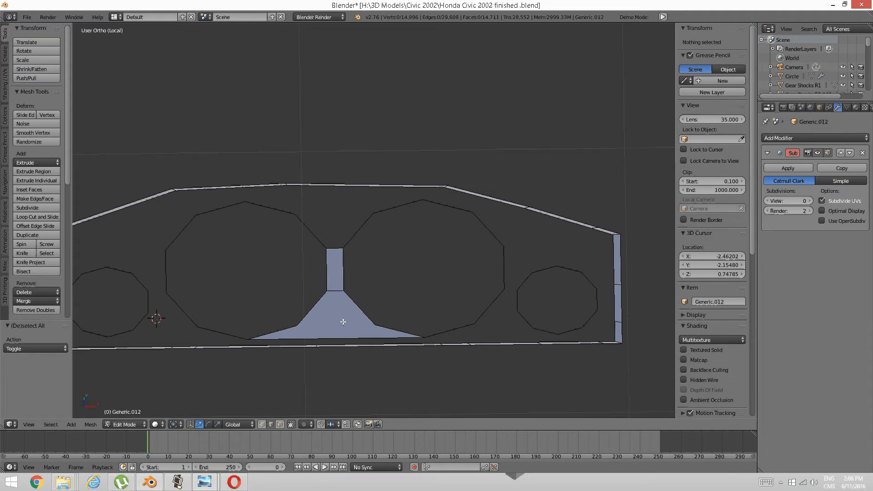
- Knife-cut the lower bridging face straight across between the large circles' opposite inner vertices
key("k")
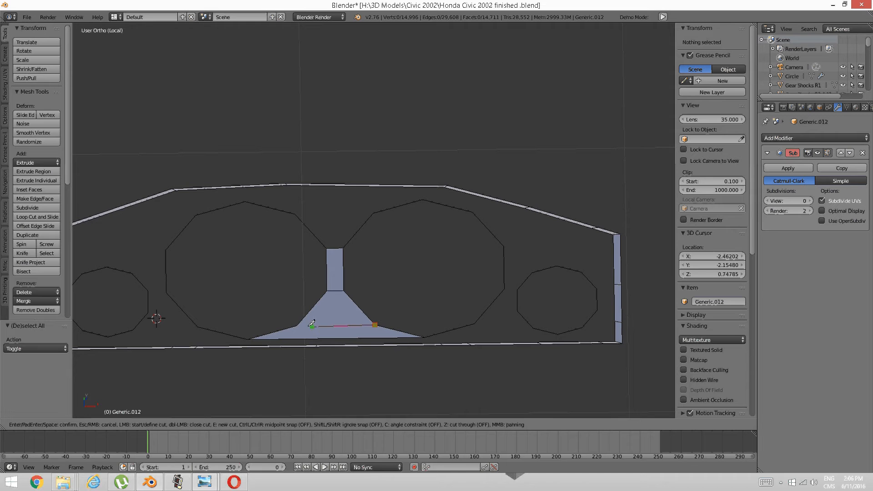
left_click(375, 325)
key("Return")
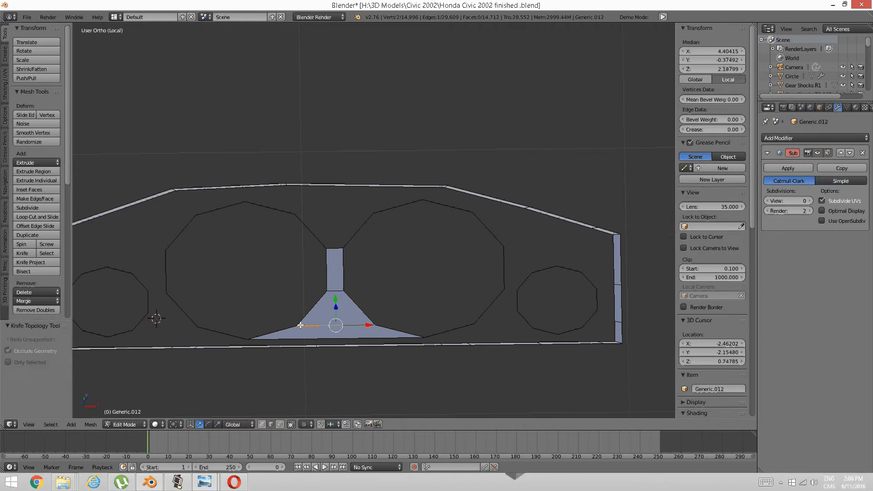
key("a")
- Fill a face between the large circles' upper inner diagonal edges, directly above the central bridge
middle_click_drag(300, 158, 300, 180)
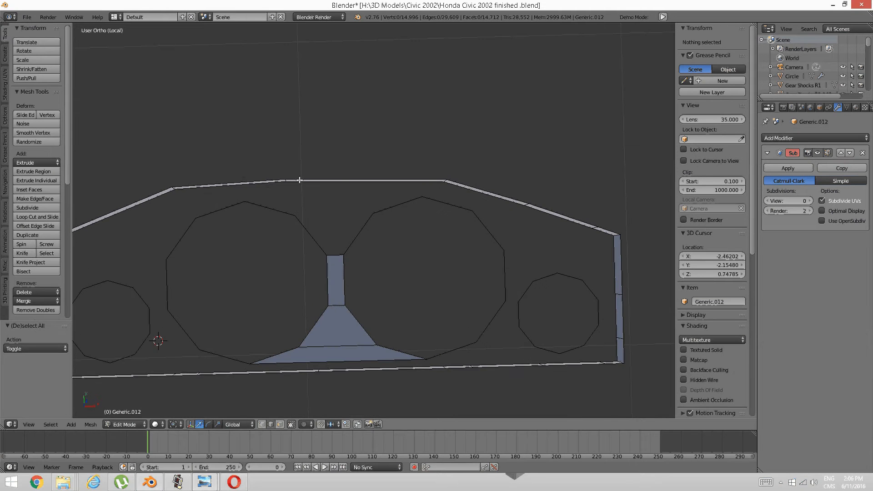
key("ctrl+Tab")
left_click(286, 210)
right_click(309, 231)
right_click(350, 233, "shift")
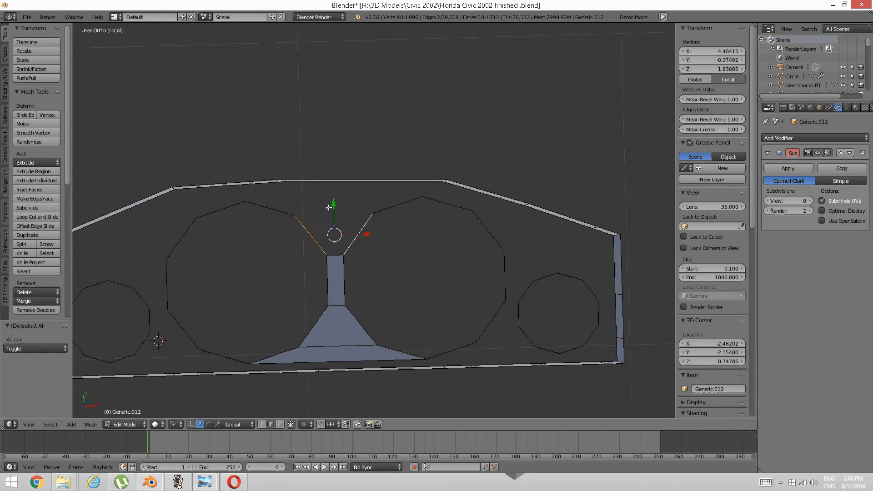
key("f")
key("a")
- Fill the topmost face between the large circles from their next pair of upper edges
right_click(273, 208)
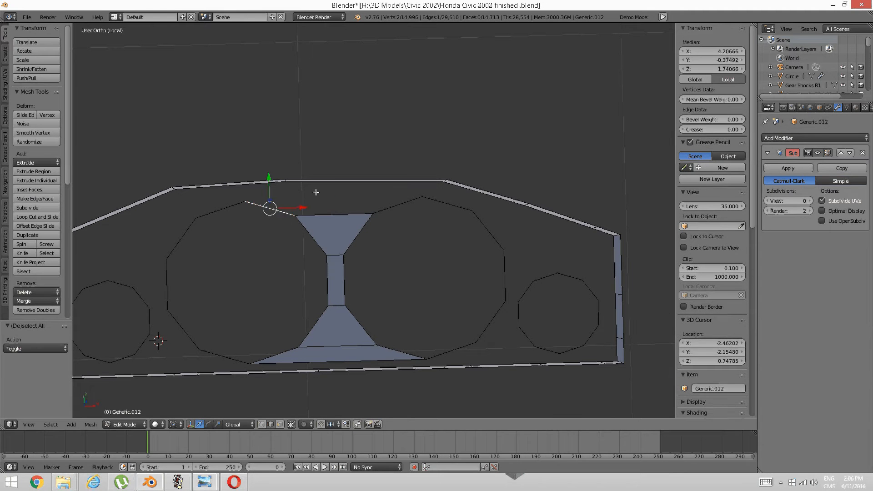
right_click(379, 210, "shift")
key("f")
key("a")
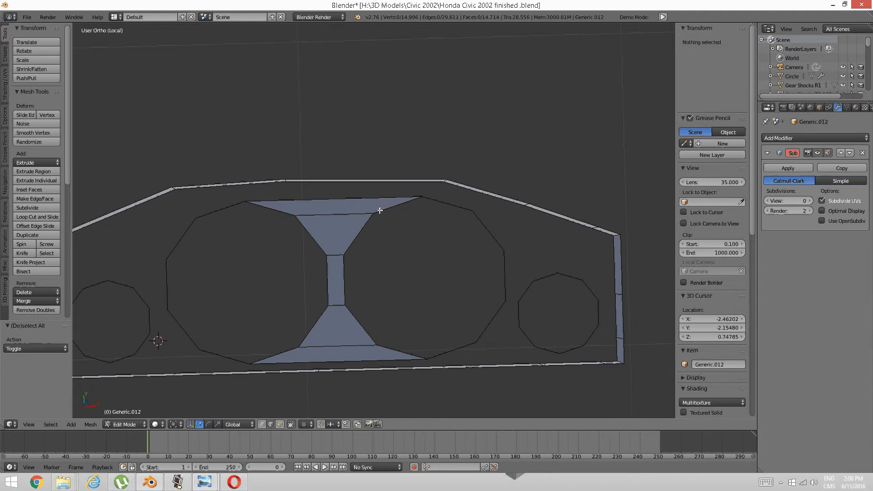
- Fill a face between the left small circle's lower-right edge and the left large circle's lower-left edge
middle_click_drag(378, 238, 374, 216, "shift")
middle_click_drag(229, 283, 361, 242, "shift")
right_click(306, 269)
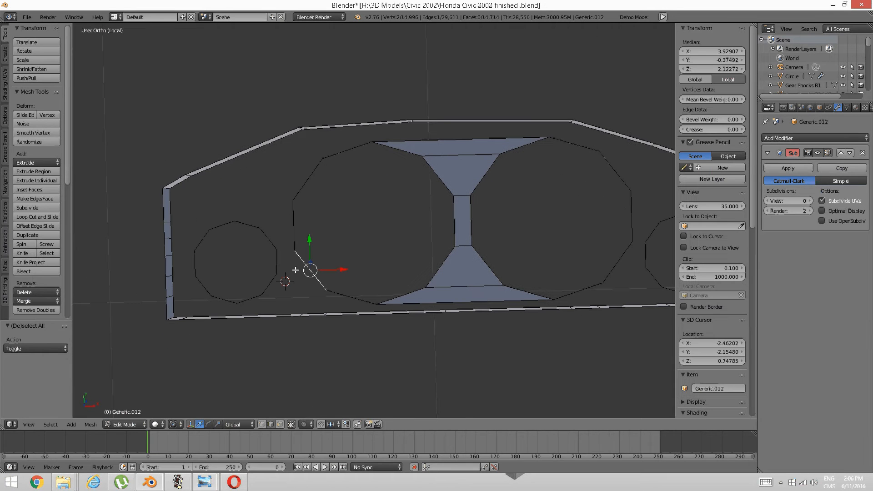
right_click(291, 281)
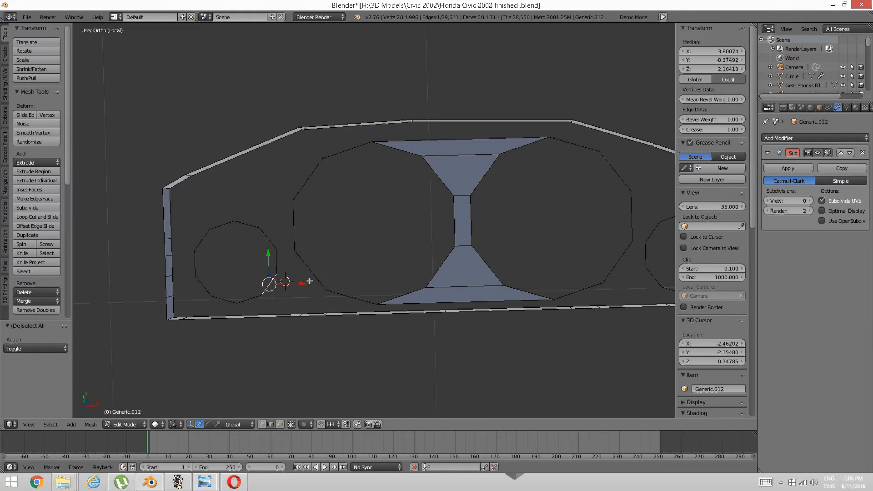
right_click(294, 269, "shift")
key("f")
key("a")
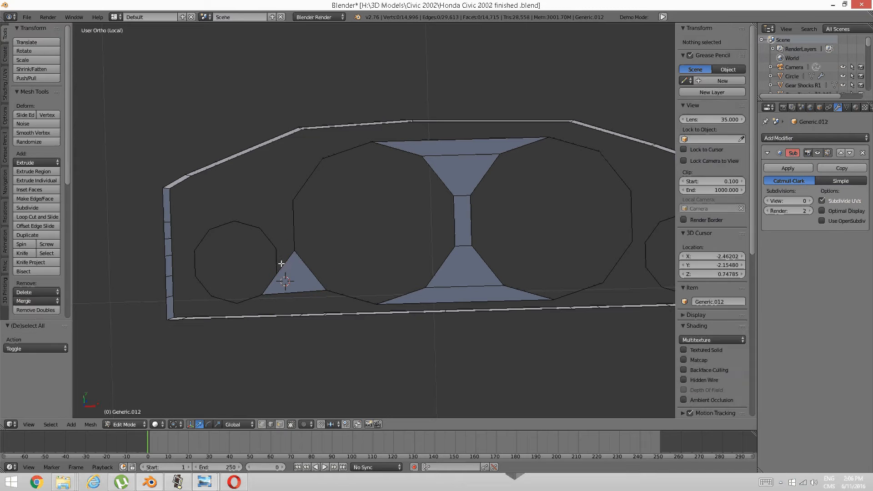
- Fill a face between the left small circle's upper-right edge and the left large circle's vertical outer edge
right_click(282, 257)
right_click(273, 240)
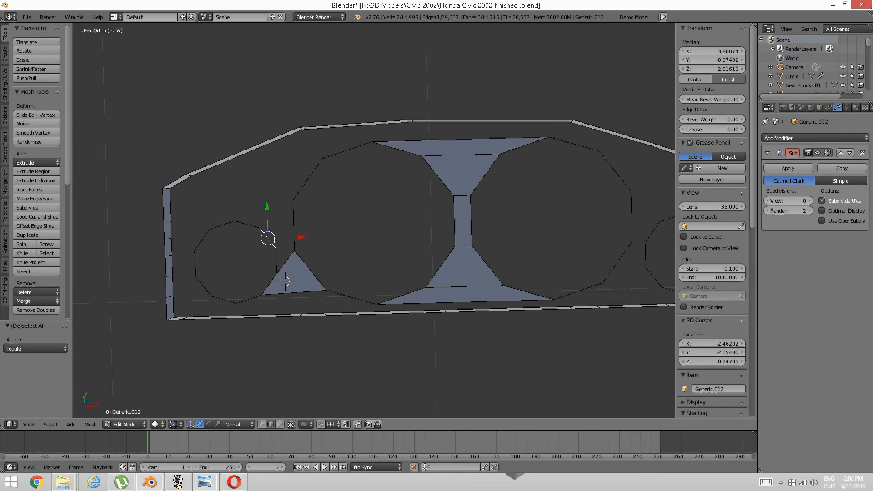
right_click(294, 223, "shift")
key("f")
key("a")
- Close the triangular gap between the two left bridging faces using its three surrounding edges
right_click(291, 249)
right_click(291, 250, "shift")
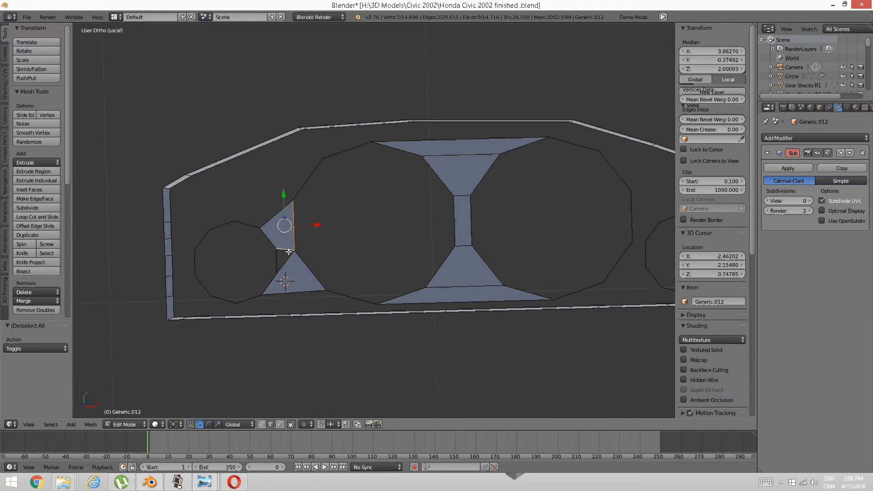
key("a")
right_click(284, 250)
right_click(283, 261, "shift")
right_click(279, 261, "shift")
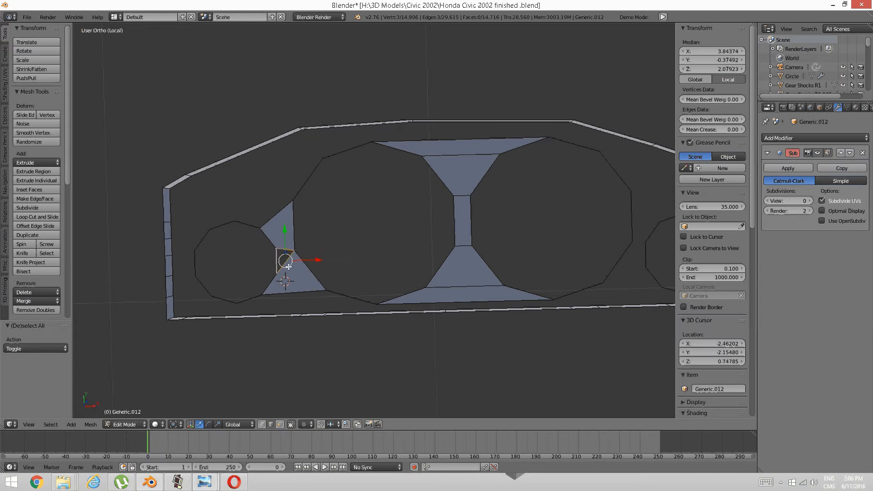
key("f")
- Fill a face between the right large circle's lower-right edge and the right small circle's vertical left edge
middle_click_drag(355, 257, 242, 272, "shift")
middle_click_drag(343, 238, 143, 258, "shift")
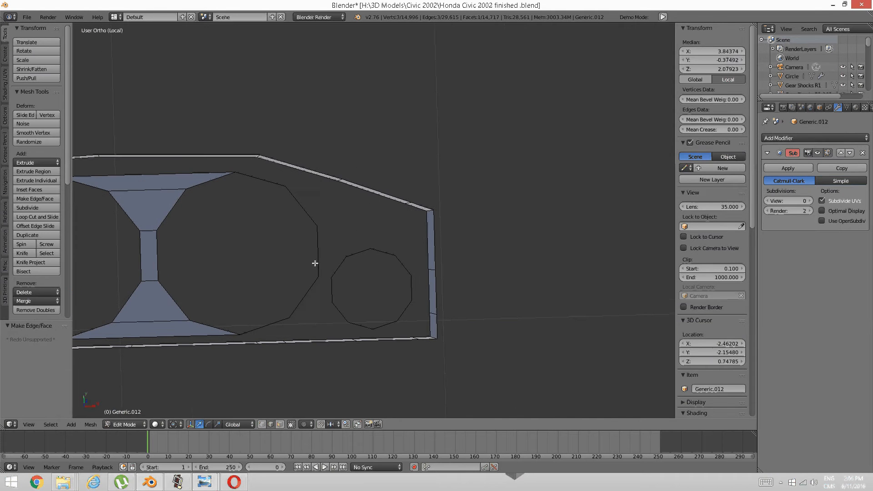
key("a")
right_click(314, 287)
right_click(330, 294, "shift")
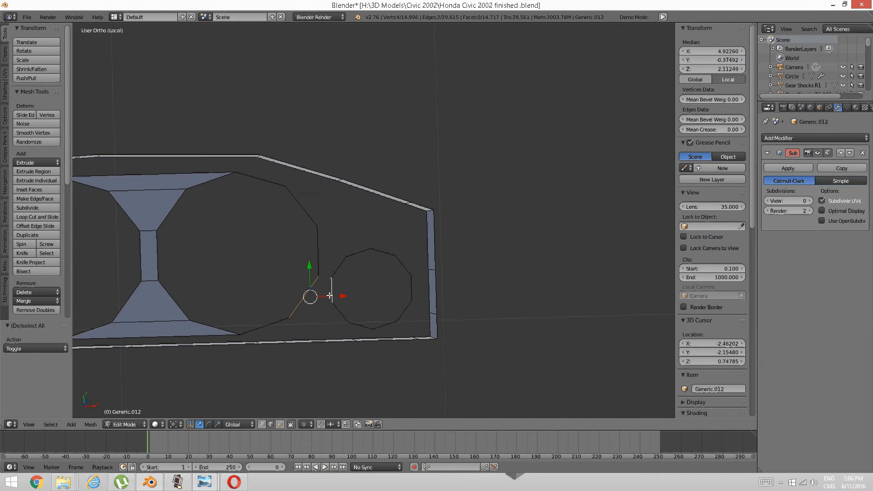
key("f")
key("a")
- Fill a face between the right large circle's vertical outer edge and the right small circle's upper-left edge
right_click(318, 255)
right_click(338, 268, "shift")
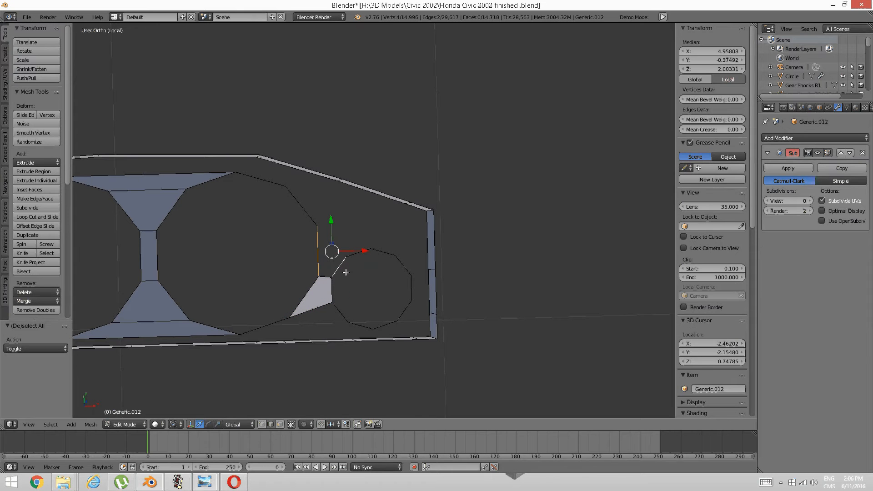
key("f")
key("a")
middle_click_drag(337, 302, 354, 258, "shift")
right_click(352, 273)
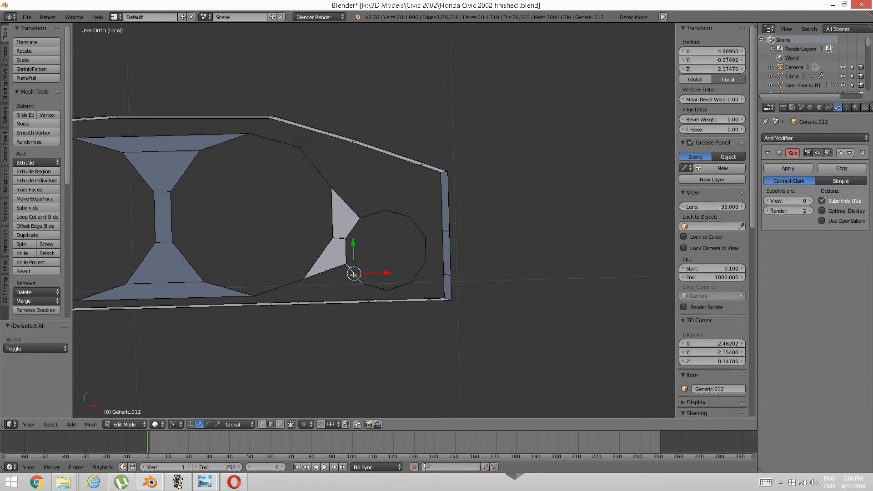
key("a")
right_click(354, 277)
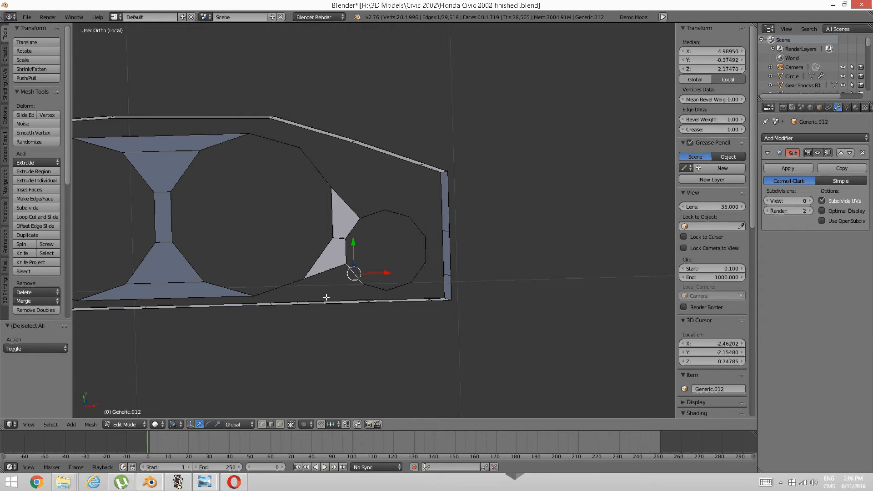
right_click(293, 287, "shift")
key("f")
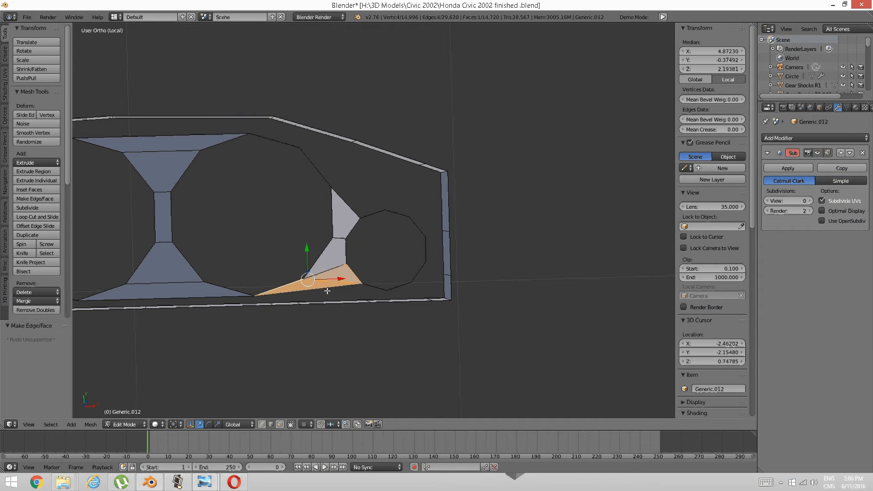
key("ctrl+z")
key("a")
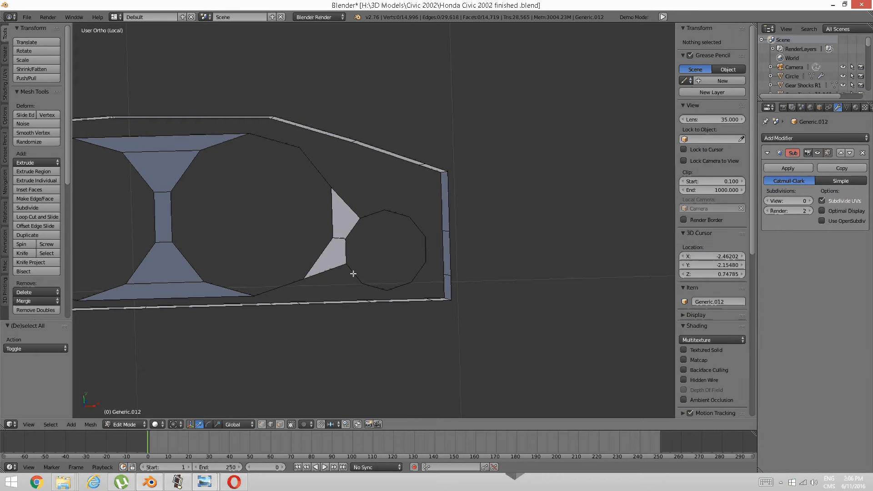
- Fill a face between the right small circle's lower-left edge and the bottom rim edge beneath it
right_click(352, 273)
right_click(335, 300, "shift")
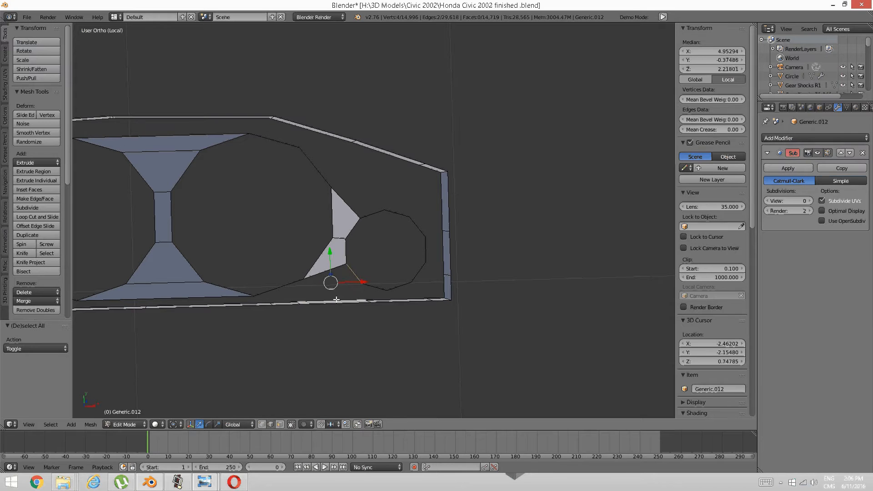
key("f")
right_click(287, 289)
right_click(327, 288, "shift")
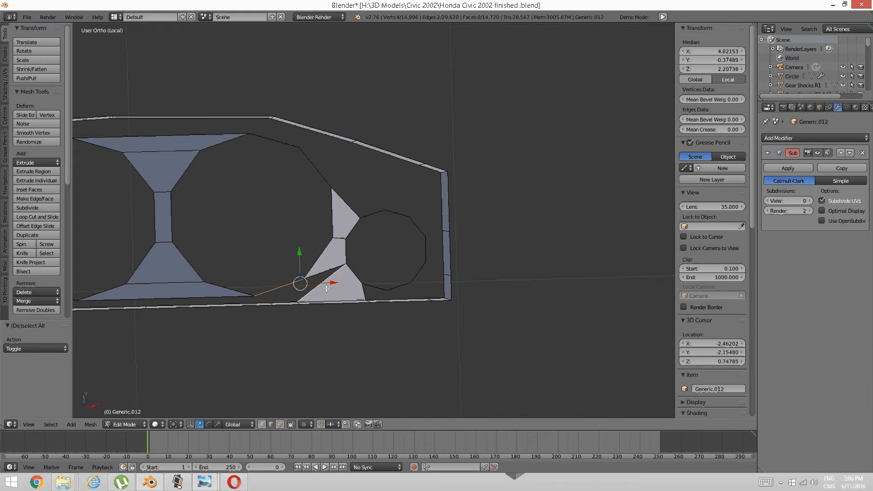
key("f")
key("a")
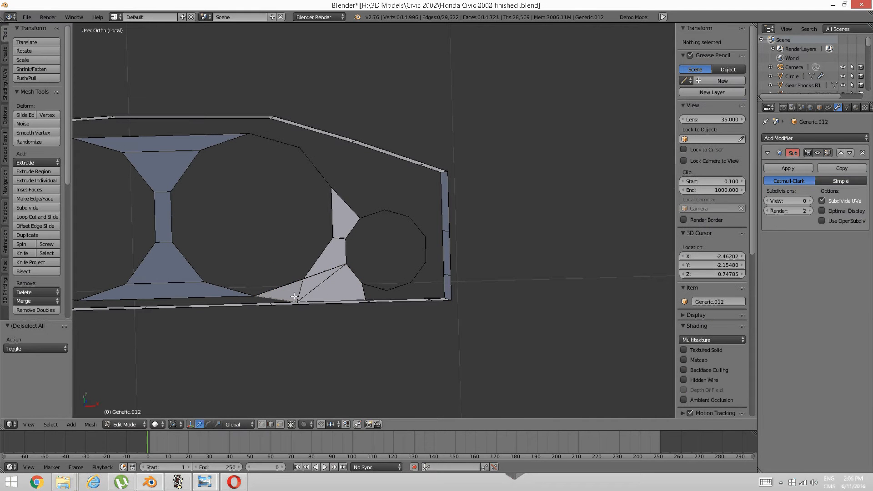
key("ctrl+z")
key("ctrl+z")
key("ctrl+z")
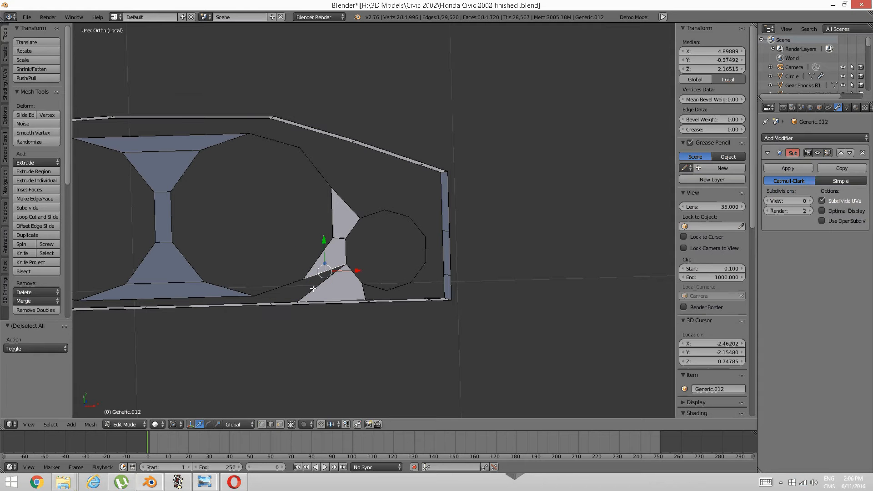
- Close the triangular gap below the right bridging faces and fill a face from the right large circle's lower-right edge to the bottom rim
right_click(313, 288, "shift")
key("f")
key("a")
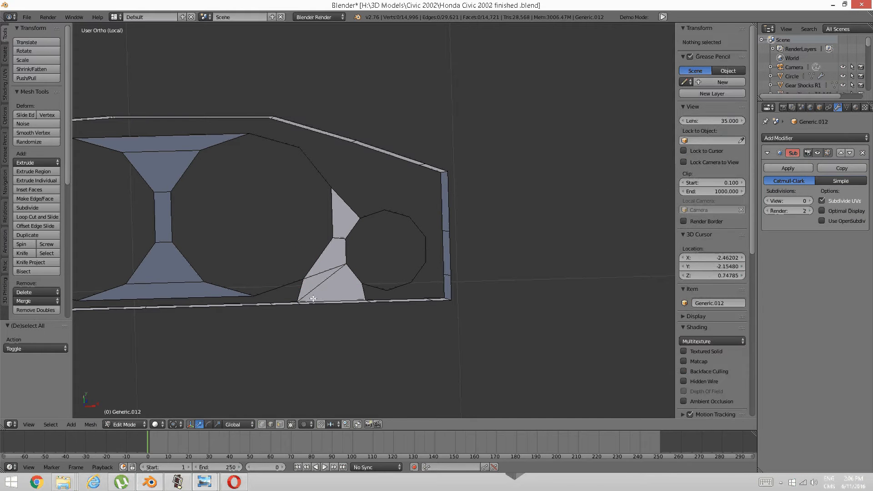
right_click(285, 287)
right_click(294, 303, "shift")
key("f")
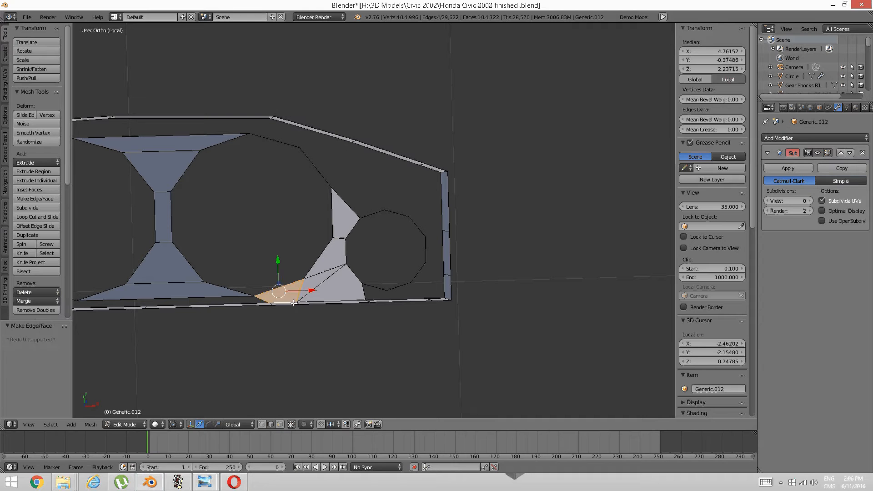
key("a")
right_click(375, 287)
right_click(379, 298, "shift")
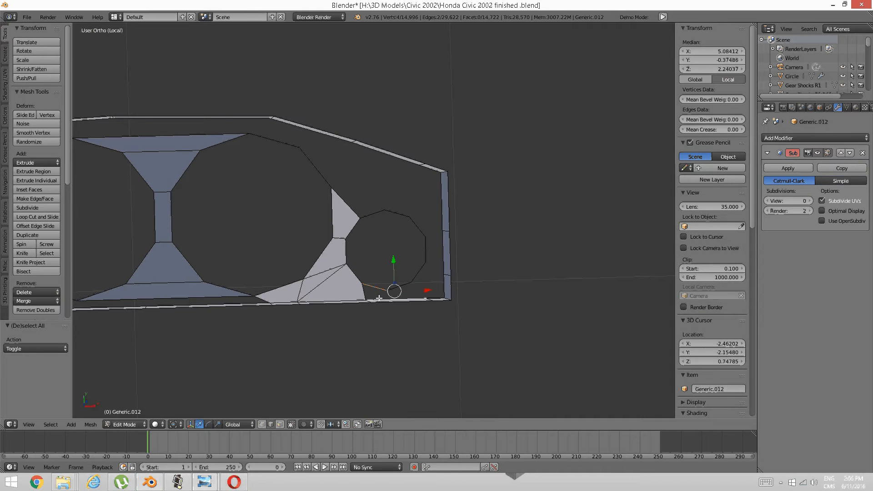
key("f")
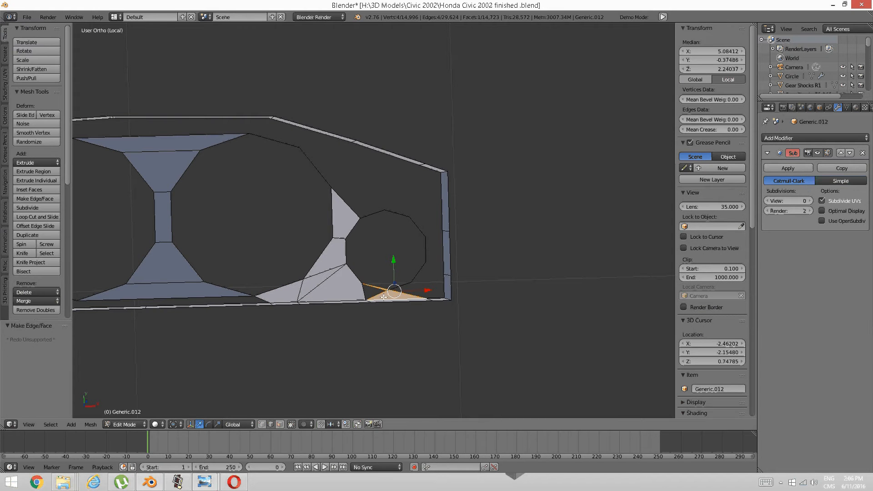
key("ctrl+z")
key("ctrl+z")
- Fill a triangle at the right small circle's bottom-left edge and a face between its bottom-right edge and the bottom rim
right_click(379, 294, "shift")
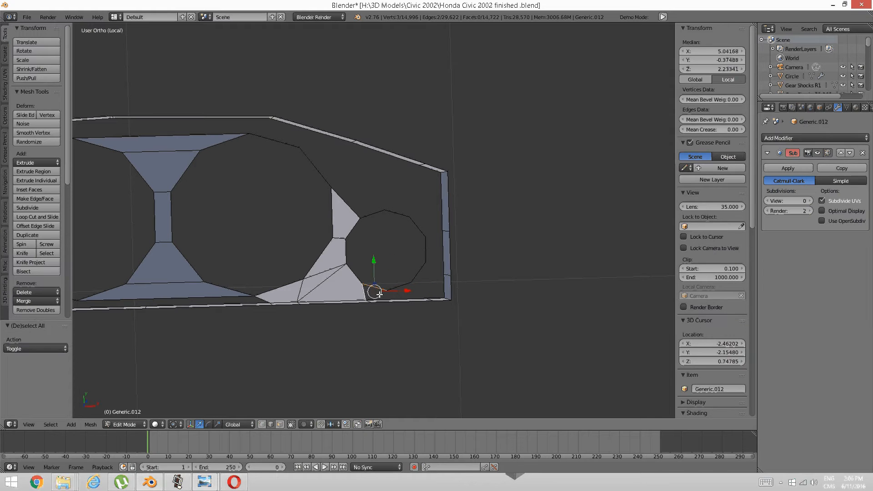
key("f")
key("a")
right_click(396, 293)
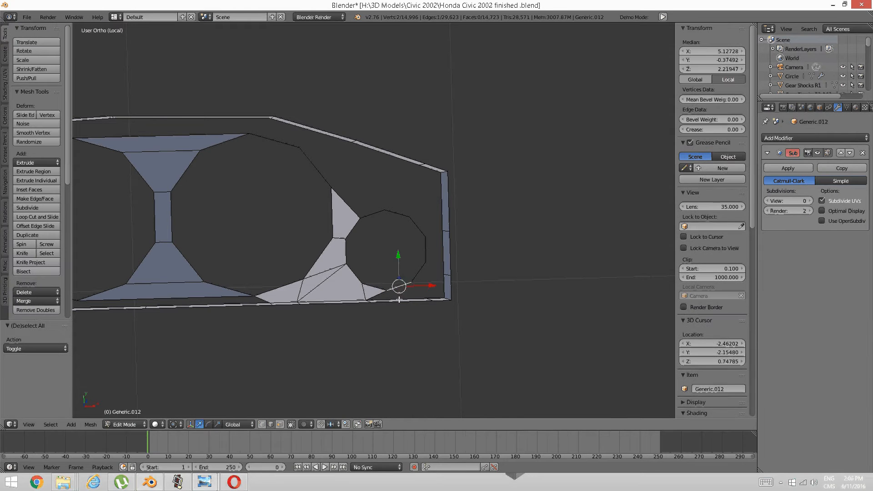
right_click(399, 300, "shift")
key("f")
key("a")
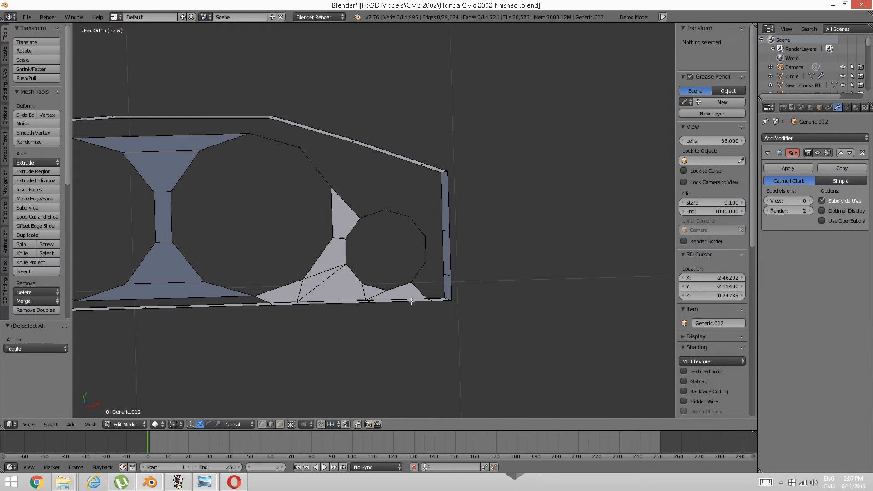
- Fill a face between the right small circle's lower-right edge and the last bottom rim edge near the corner
right_click(416, 271)
right_click(435, 294, "shift")
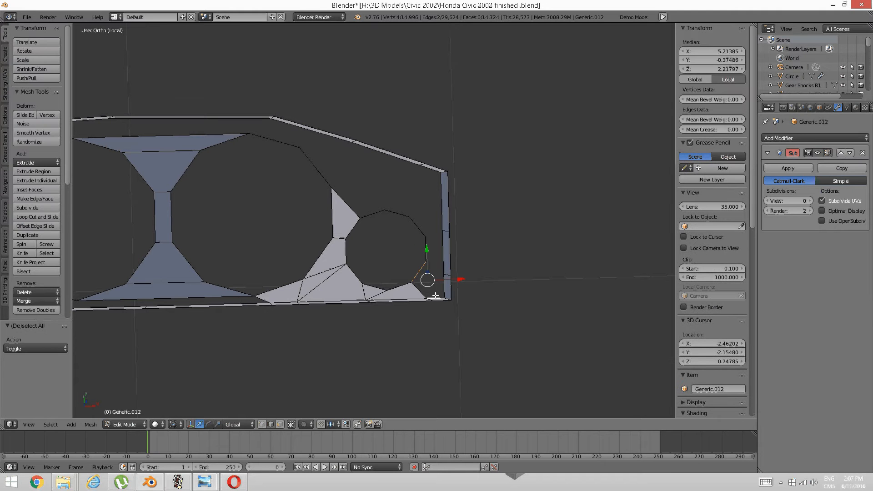
key("f")
key("a")
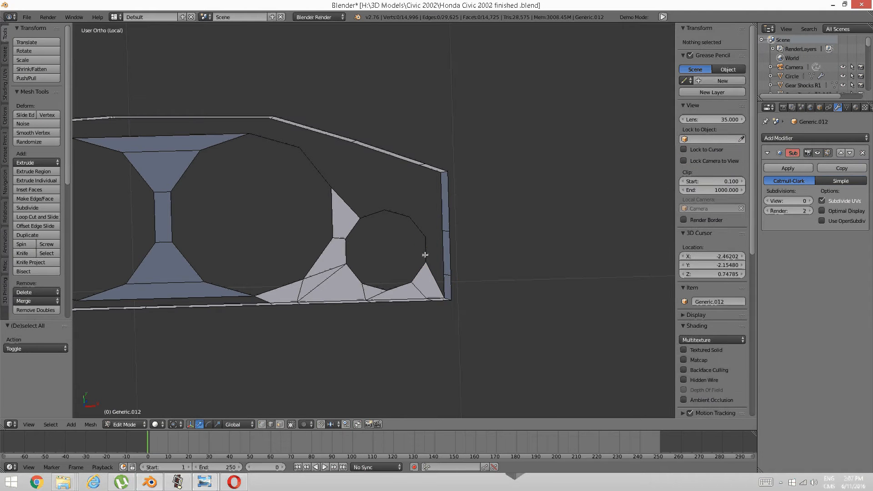
- Fill a face between the right small circle's vertical right edge and the rim's side, and close the triangular gap below it
right_click(426, 254)
right_click(443, 252, "shift")
key("f")
key("a")
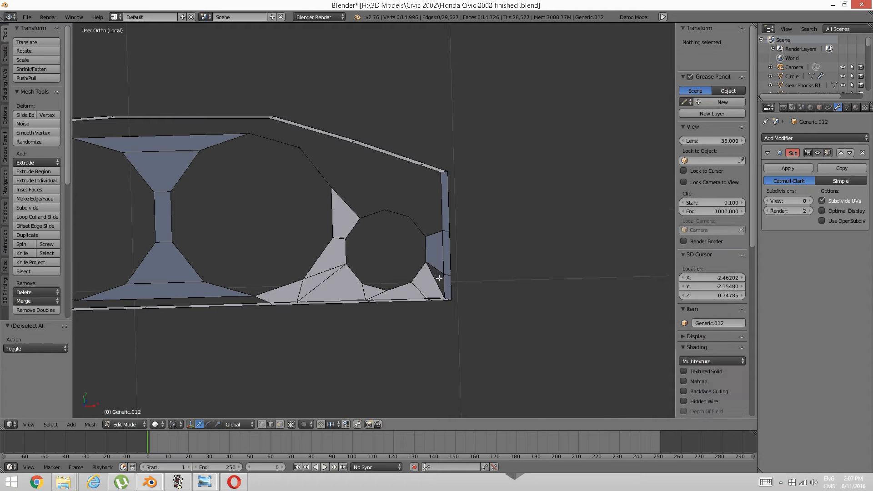
right_click(435, 280)
right_click(440, 270, "shift")
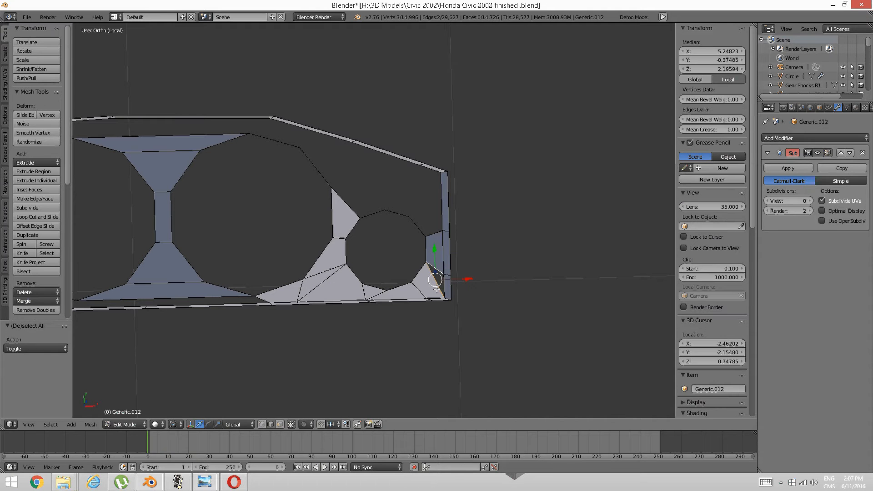
key("f")
key("a")
- Add one centered vertical loop cut through the faces between the two large circles
scroll(427, 302, "down", 10, "ctrl")
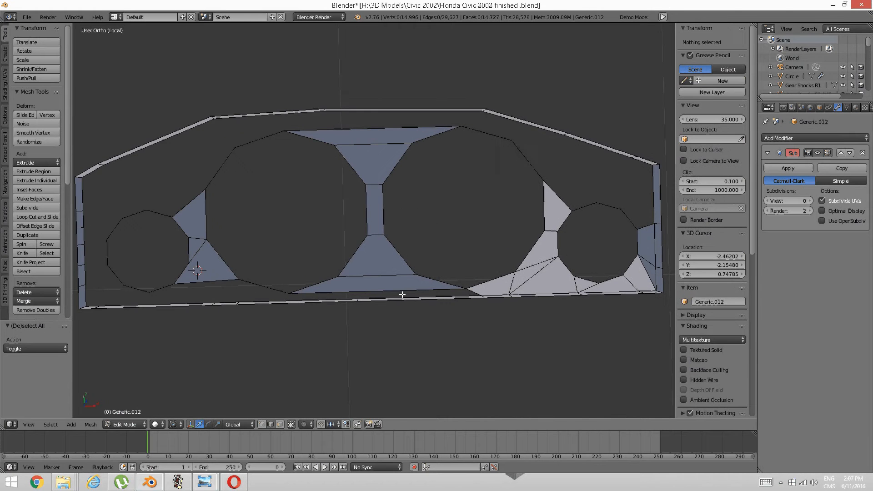
key("ctrl+r")
left_click(380, 283)
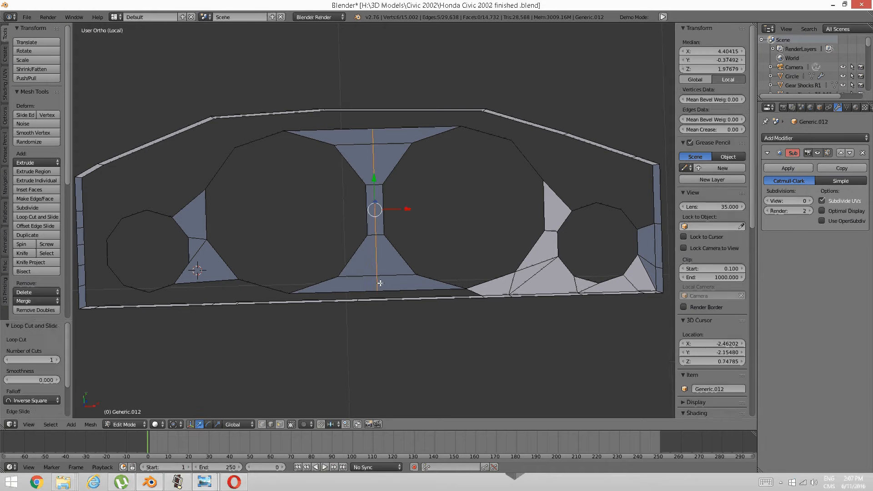
right_click(380, 282)
- Fill two faces joining the right and left halves of the center column's bottom edge to the bottom rim
right_click(403, 290)
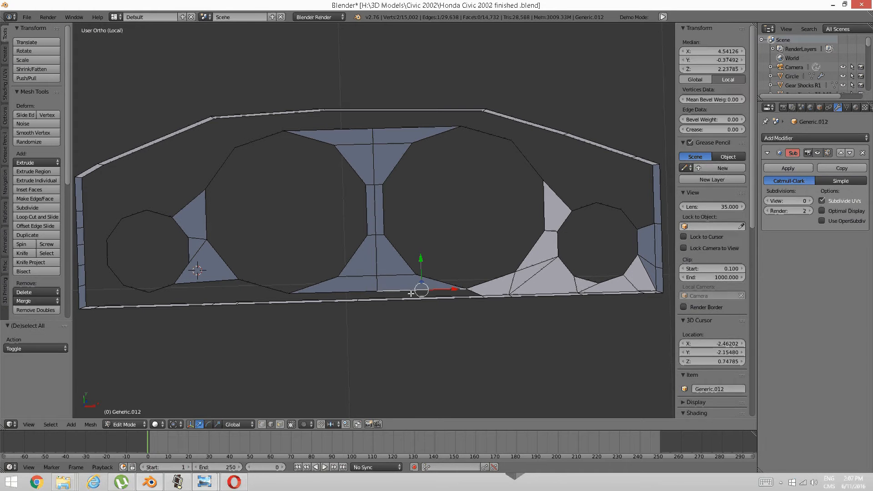
right_click(436, 294, "shift")
key("f")
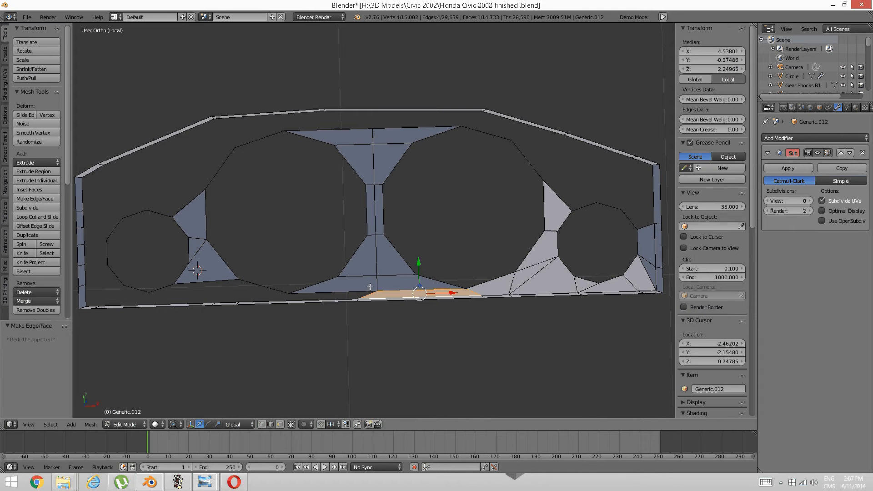
key("a")
right_click(353, 290)
right_click(331, 297, "shift")
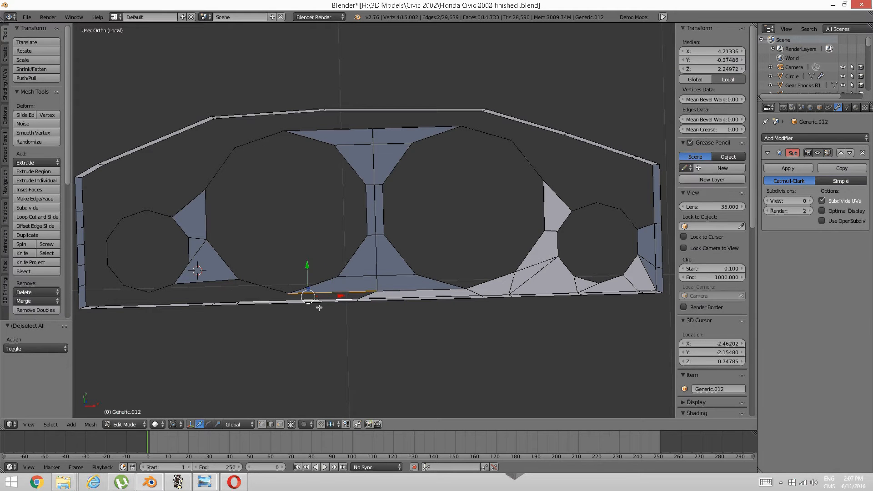
key("f")
key("a")
- Fill a triangle between the left large circle's bottom-left edge and the slanted end of the new bottom face
right_click(264, 285)
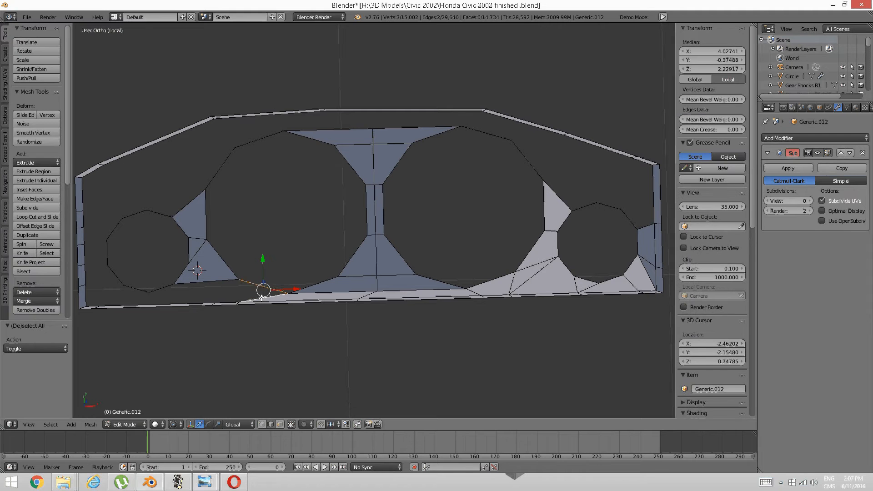
right_click(263, 302, "shift")
key("f")
middle_click_drag(223, 308, 306, 318, "shift")
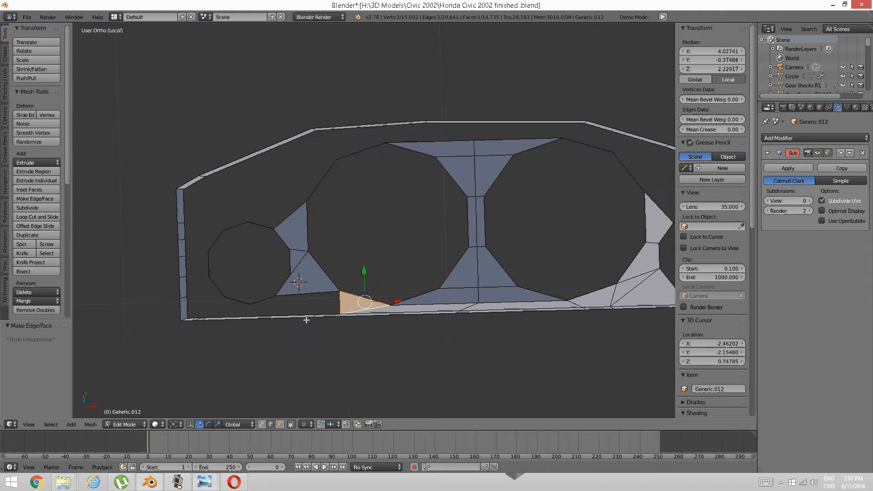
key("a")
right_click(321, 304)
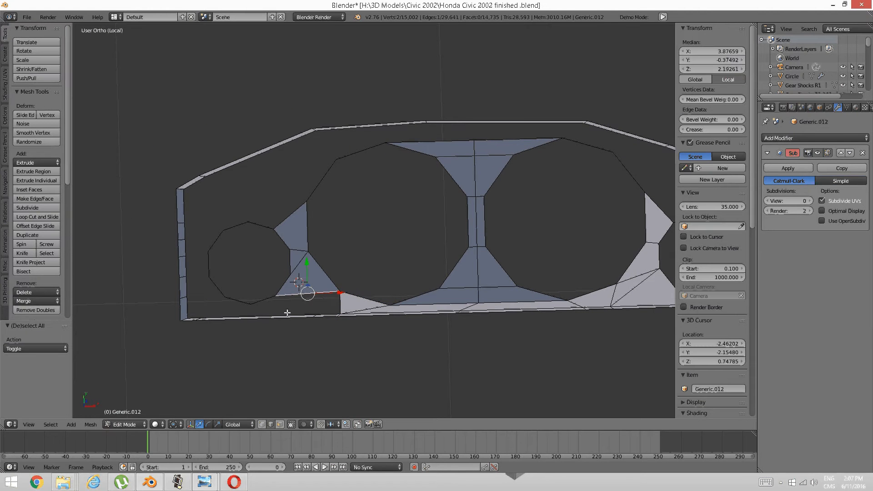
right_click(309, 314, "shift")
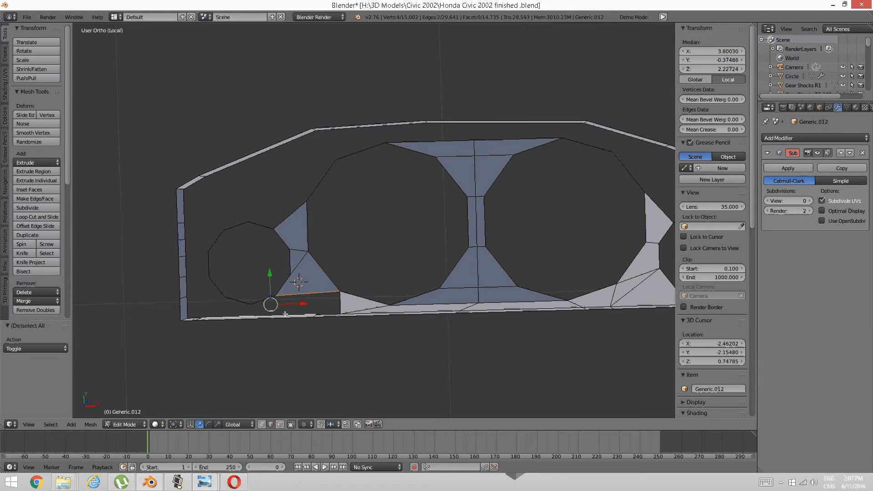
key("a")
- Fill a face between the left bridging face's lower edge and the short bottom rim edge beneath it
right_click(320, 294)
right_click(325, 311, "shift")
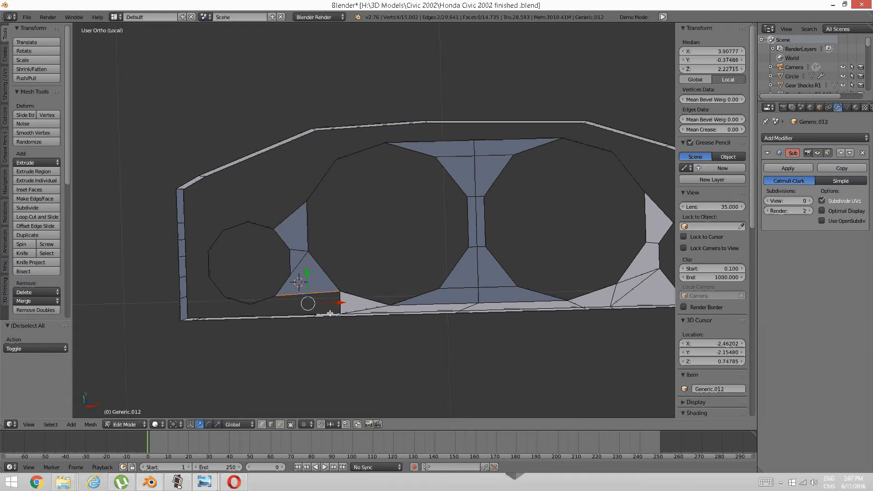
key("f")
key("a")
right_click(267, 305)
right_click(268, 311, "shift")
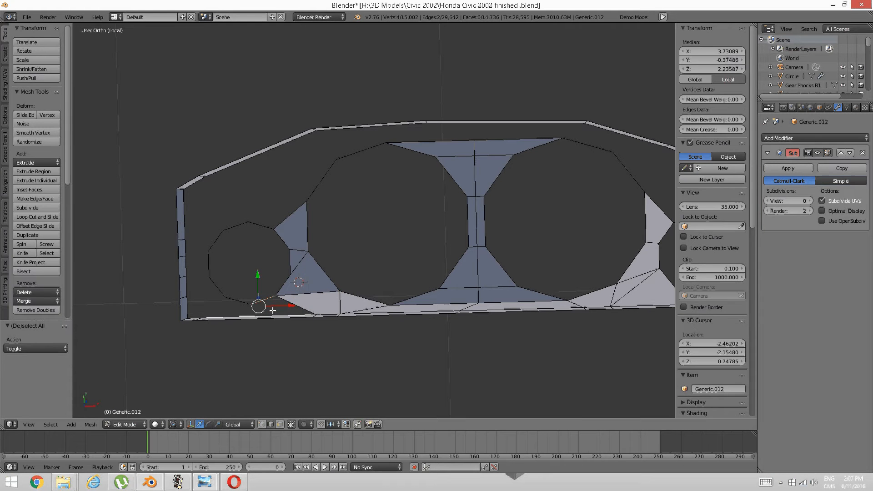
key("f")
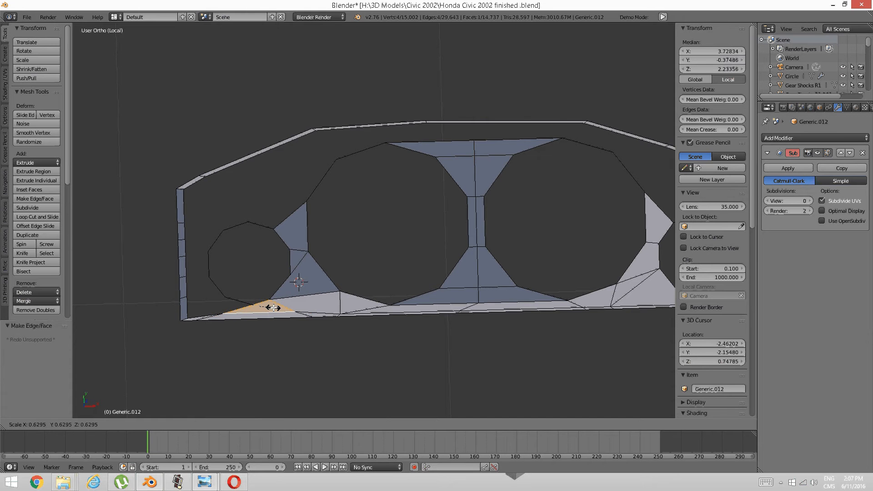
key("a")
key("ctrl+z")
key("ctrl+z")
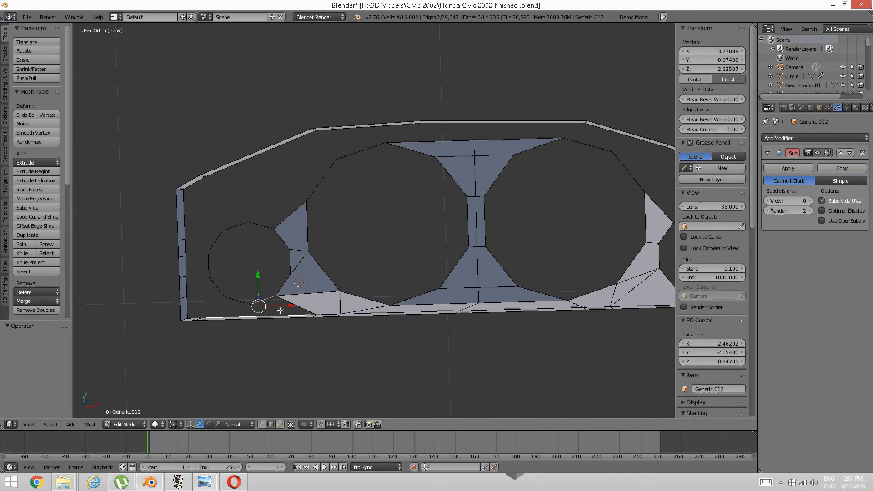
key("a")
right_click(287, 305)
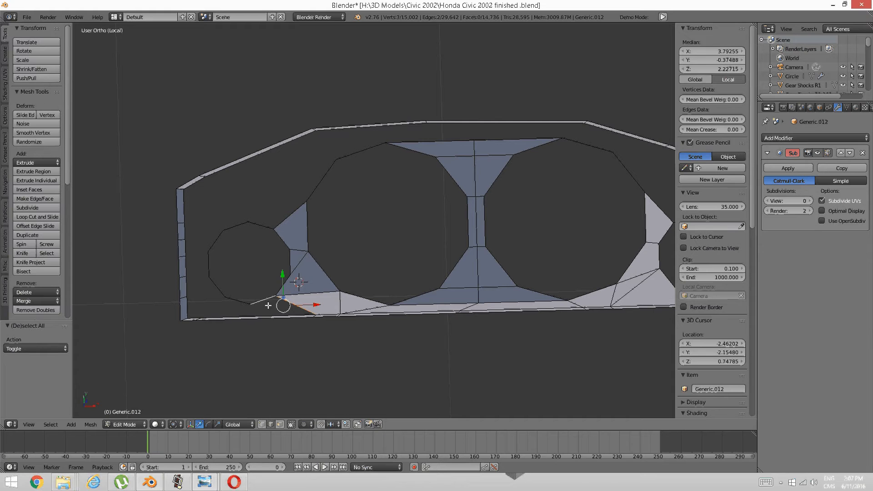
key("a")
right_click(238, 301)
right_click(228, 314, "shift")
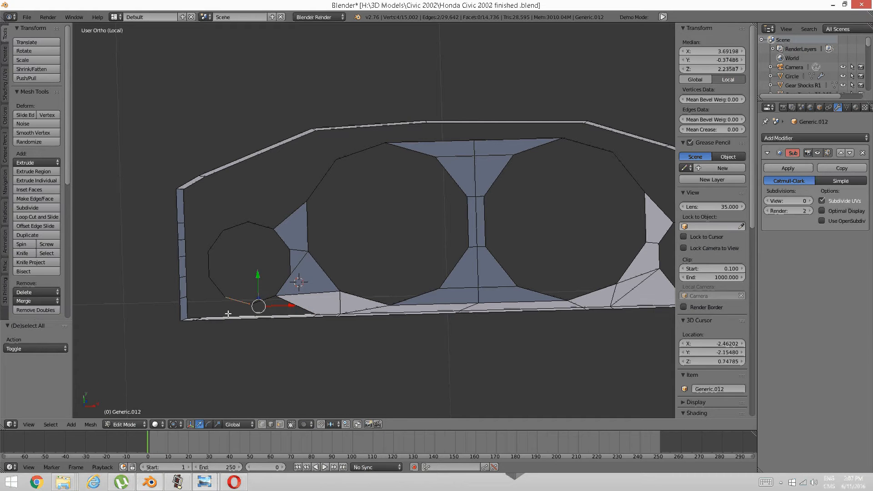
key("a")
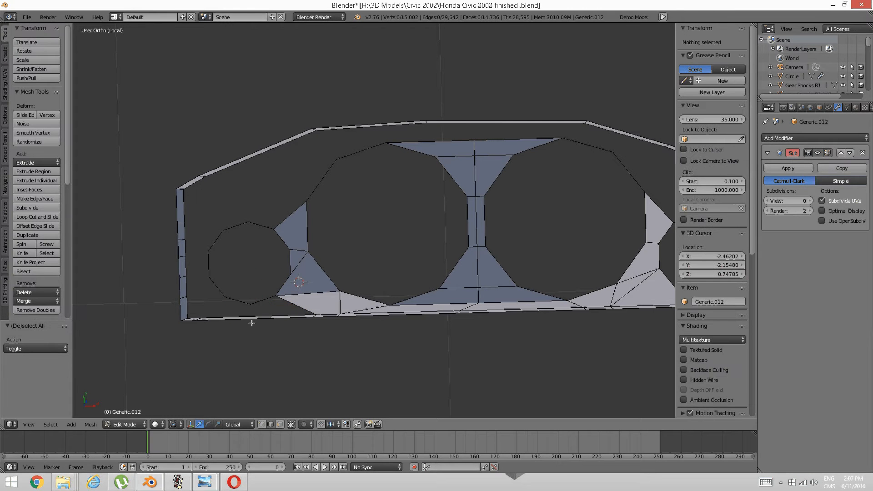
- Add a loop cut across the bottom rim below the left small circle and fill a face up to the circle's bottom-right edge
key("w")
key("ctrl+r")
left_click(253, 316)
left_click(279, 315)
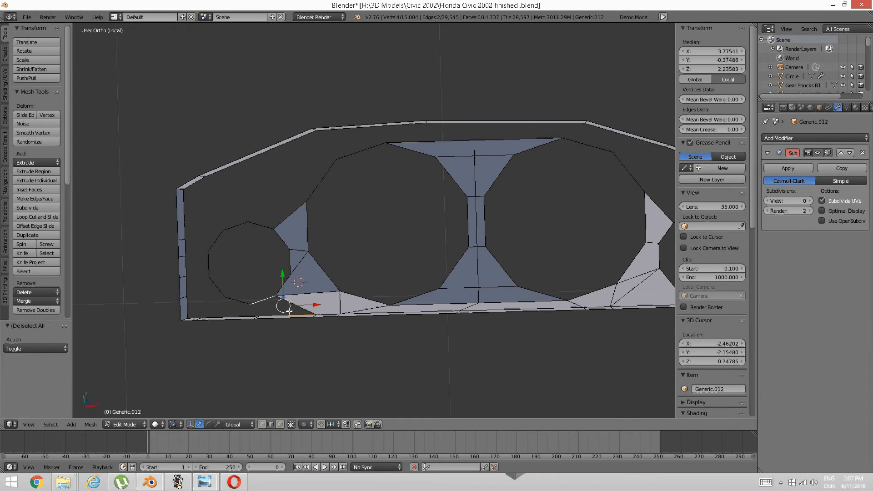
key("f")
key("a")
- Fill two faces joining the left small circle's bottom and bottom-left edges to the remaining bottom rim edges as far as the corner
right_click(243, 307)
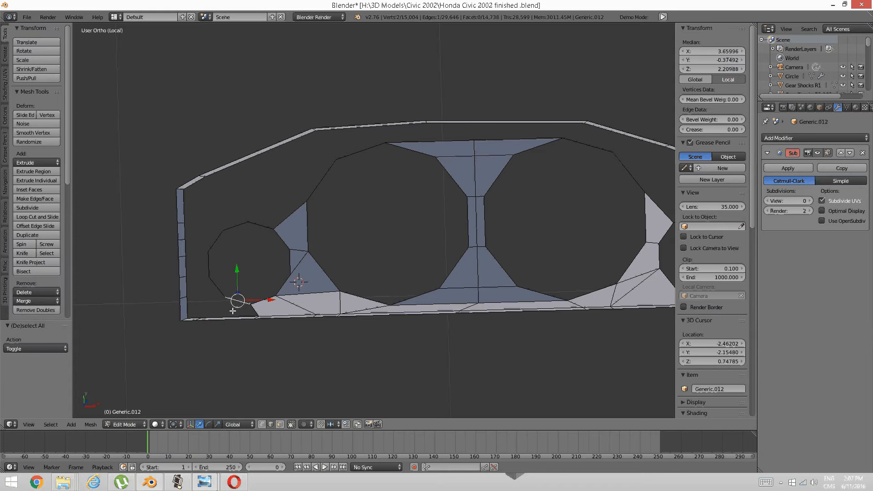
right_click(232, 312, "shift")
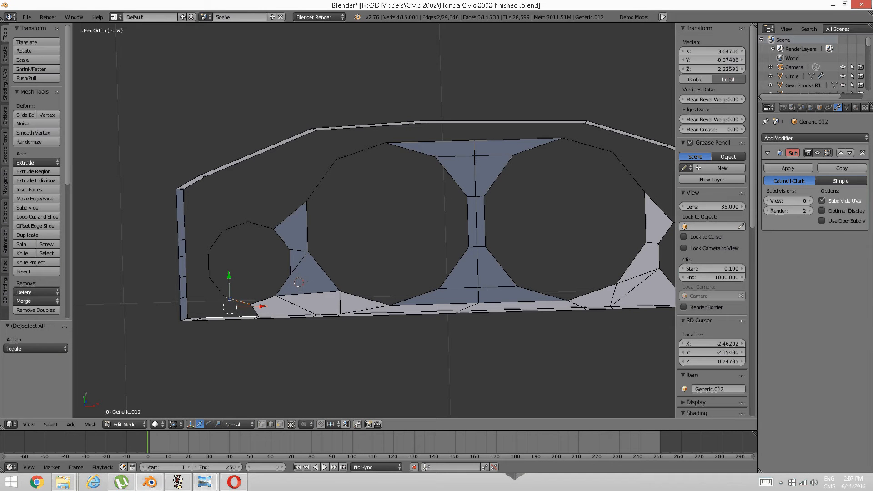
key("f")
key("a")
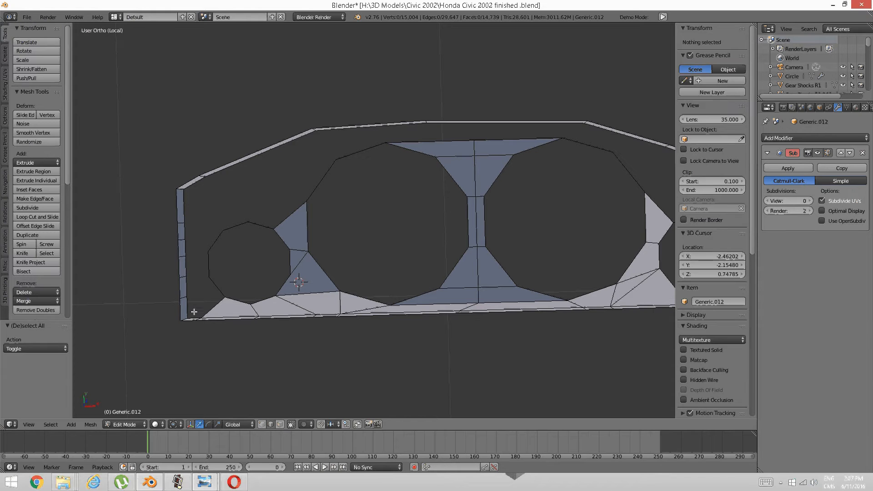
right_click(194, 313)
right_click(215, 291, "shift")
key("f")
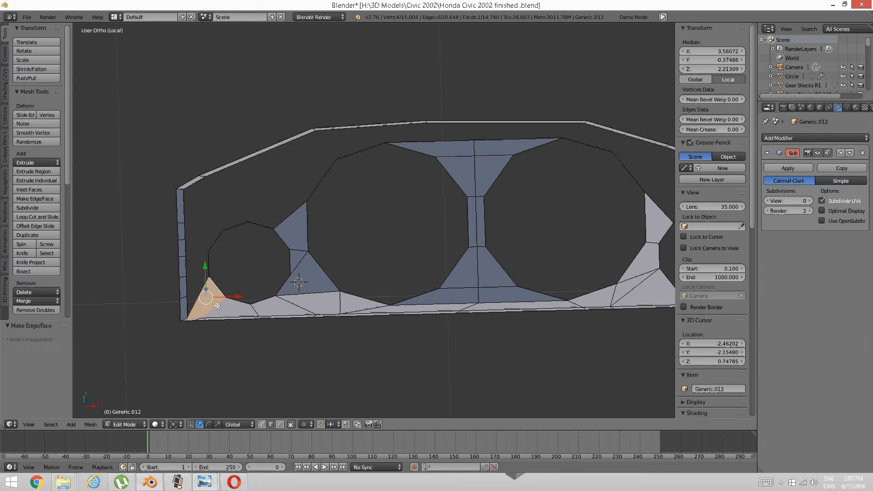
key("a")
- Fill a triangle from the left rim's lowest edge to the corner face, plus a quad from the rim edge above to the small circle
right_click(188, 304)
right_click(197, 299, "shift")
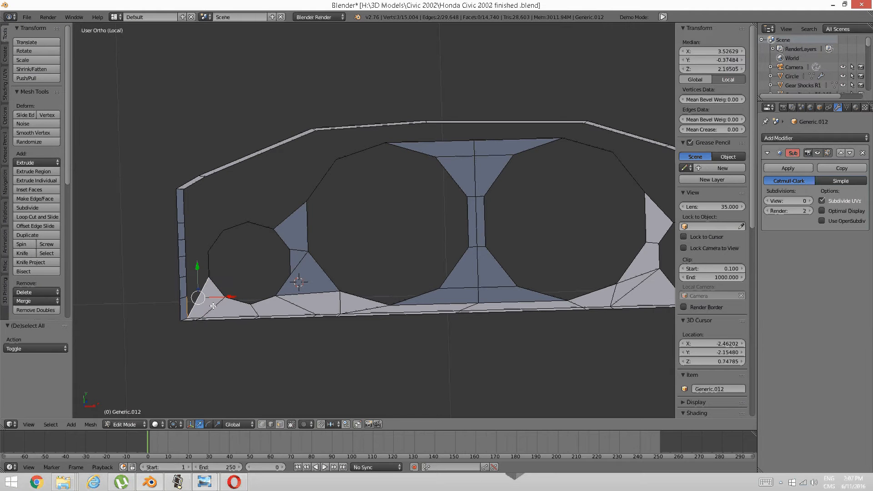
key("f")
key("a")
right_click(191, 280)
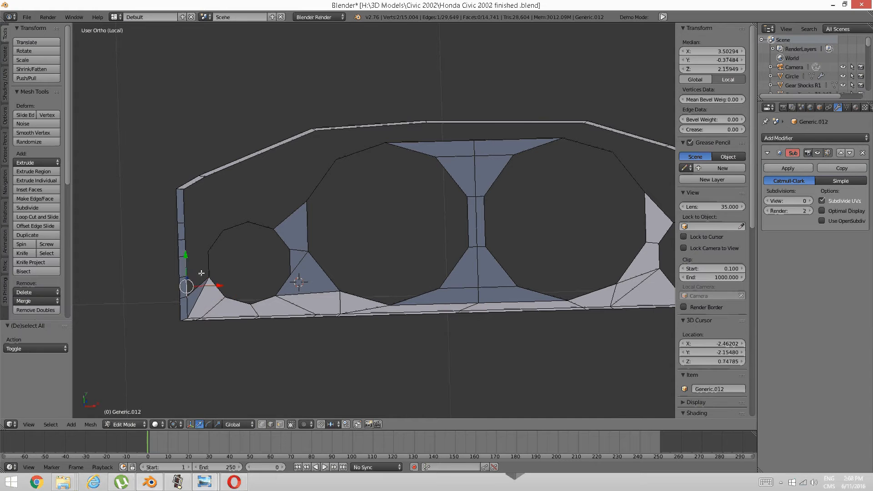
right_click(206, 270, "shift")
key("f")
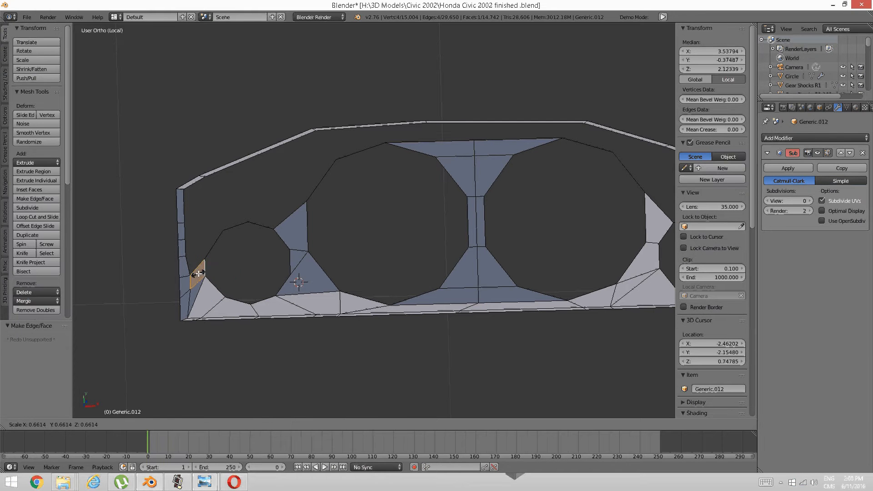
key("a")
- Add a loop cut across the top rim above the center column and fill a face down to the right half of the column's top edge
middle_click_drag(317, 256, 190, 299, "shift")
key("ctrl+r")
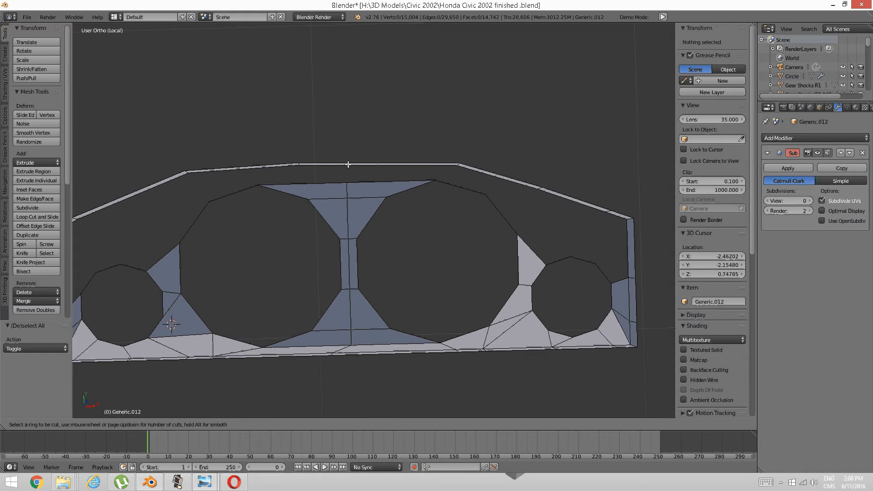
left_click(336, 164)
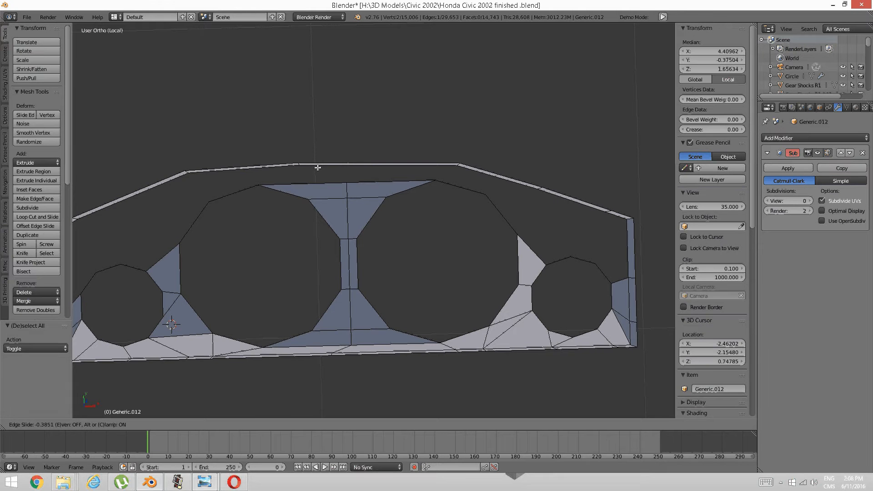
left_click(360, 175)
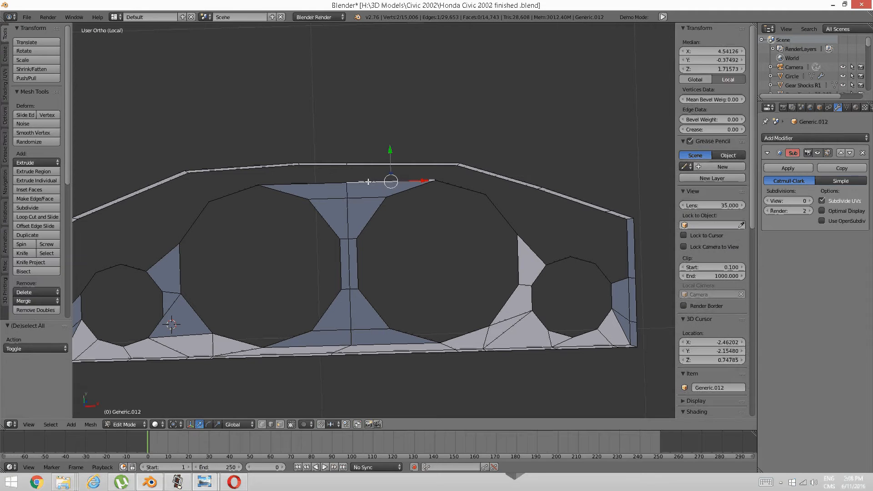
right_click(385, 179, "shift")
key("f")
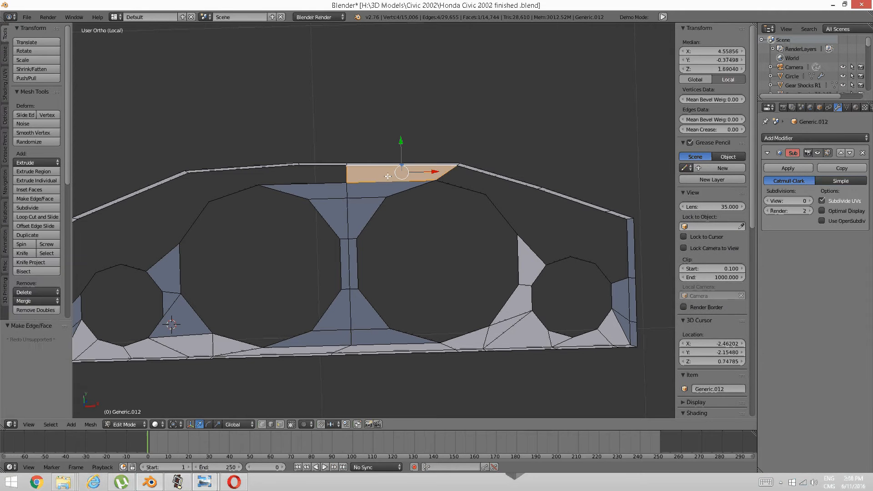
key("a")
- Slide the top rim's edge left of center along the rim until it sits above the center column's top-left corner
key("ctrl+Tab")
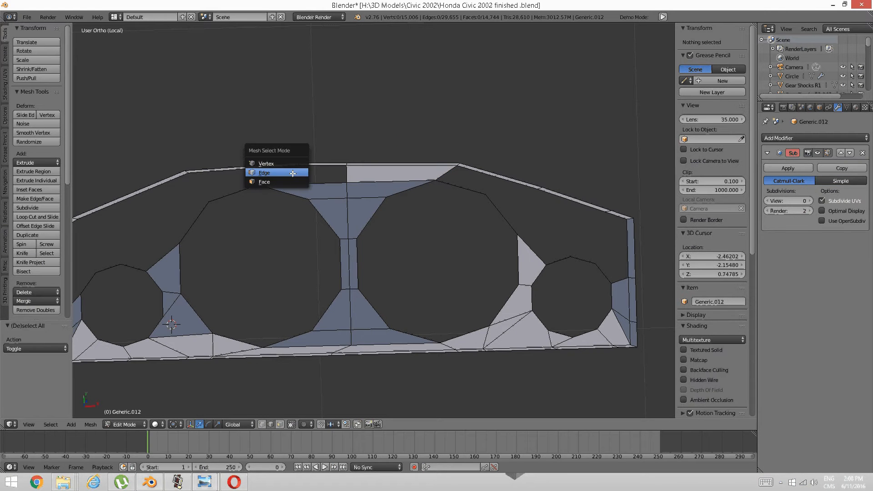
left_click(282, 172)
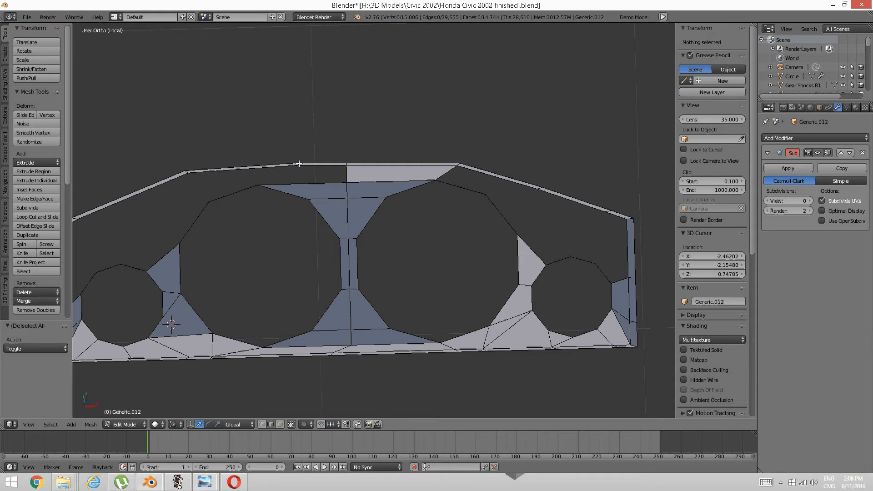
right_click(296, 165)
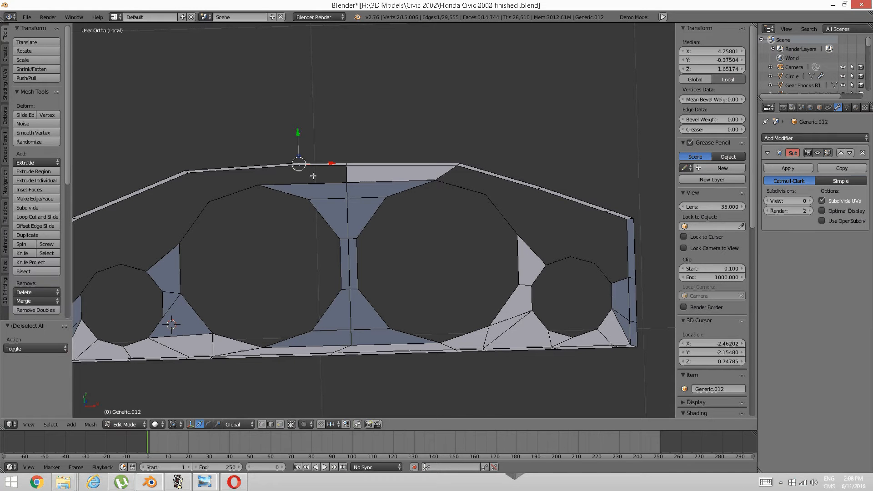
key("ctrl+e")
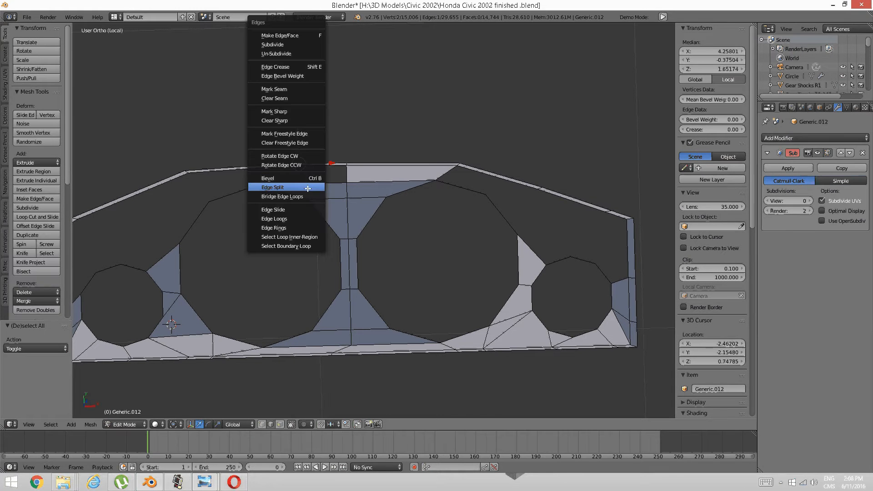
left_click(305, 208)
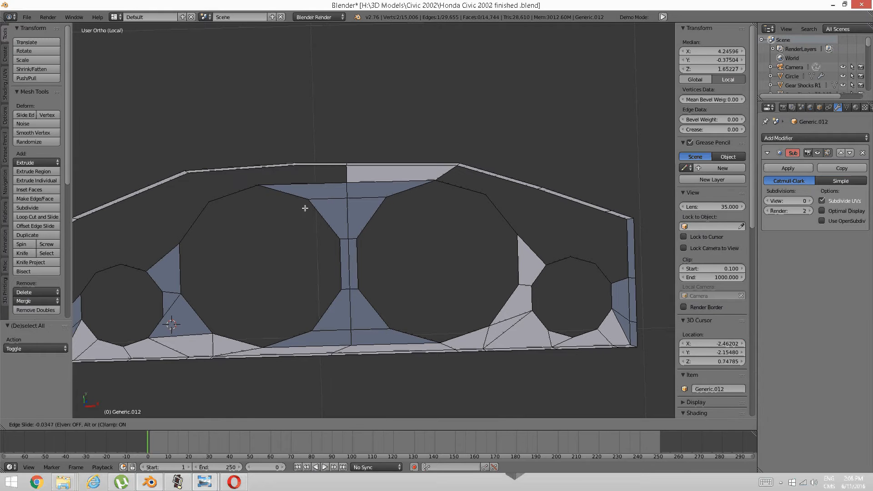
left_click(282, 207)
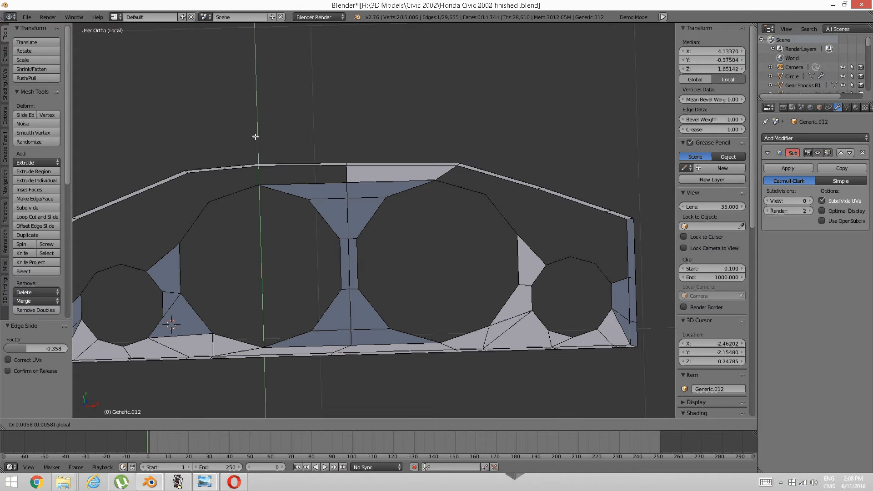
- Fill a face between the left half of the center column's top edge and the top rim edge above it
key("a")
right_click(298, 182)
right_click(303, 171, "shift")
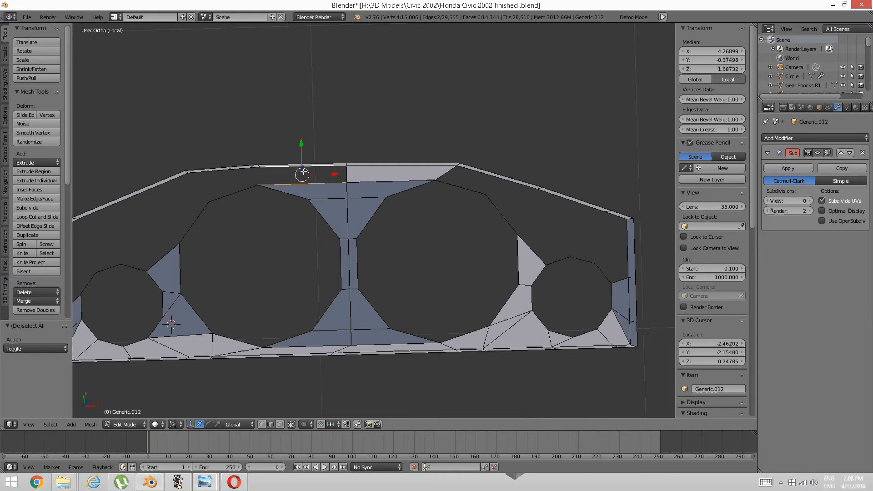
key("f")
key("a")
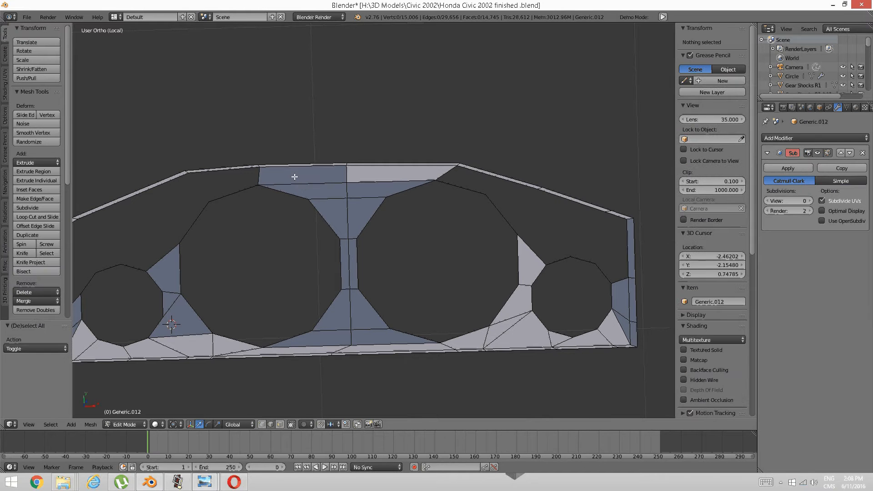
- Slide the rim edge at the new face's upper-left corner further left by a factor of about -0.315, slanting the face's end
key("ctrl+Tab")
left_click(253, 164)
right_click(258, 165)
key("ctrl+e")
left_click(290, 170)
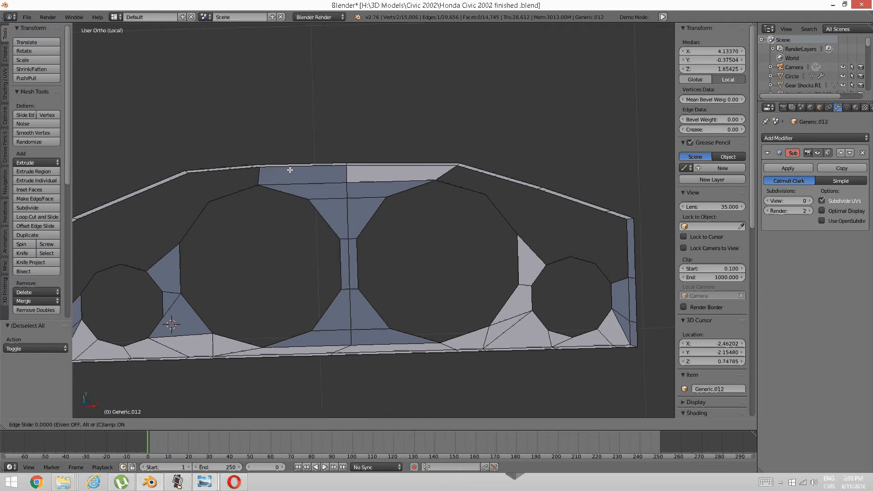
left_click(278, 170)
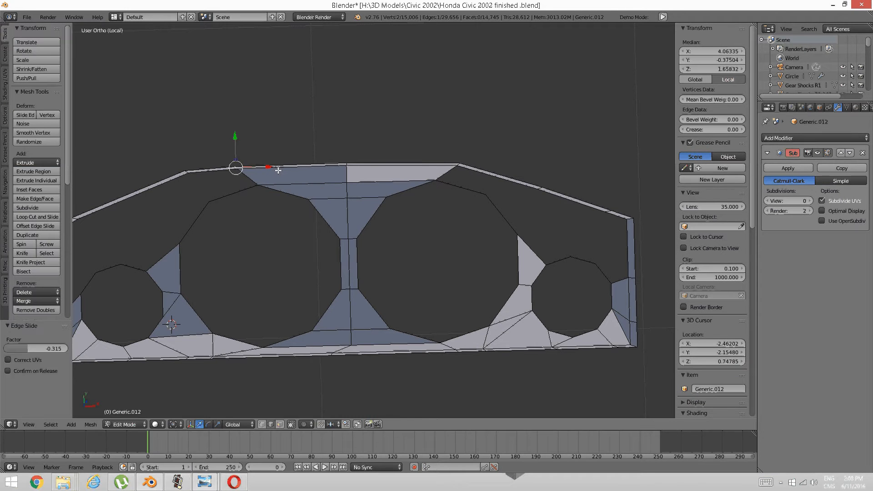
key("a")
- Switch to Windows Photo Viewer to examine the area around the gauges in the reference photo, and return to Blender
middle_click_drag(349, 198, 330, 199, "shift")
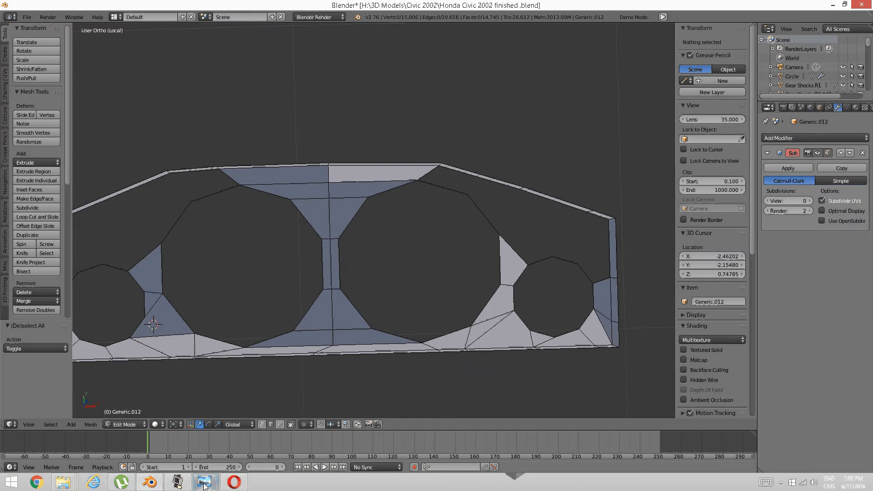
mouse_move(204, 486)
left_click(274, 422)
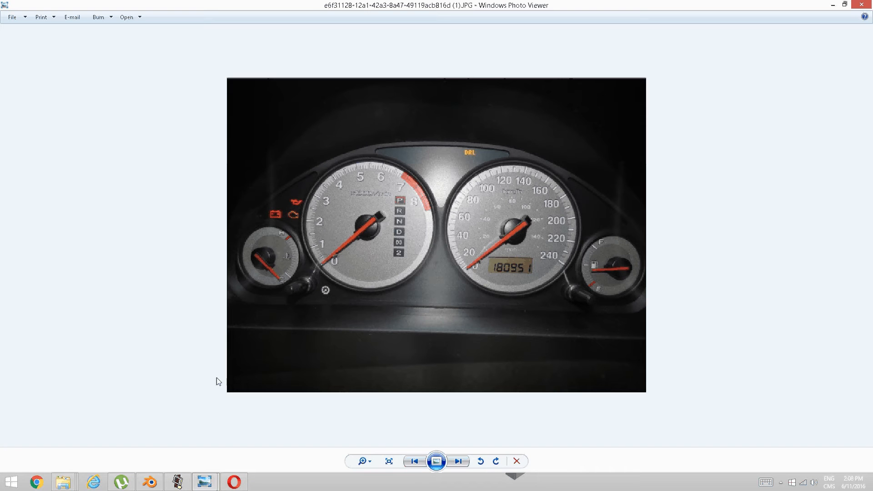
left_click(156, 485)
- Fill a face between the left small circle's upper-left edge and the left rim edge beside it
middle_click_drag(466, 314, 425, 332, "shift")
middle_click_drag(506, 270, 441, 298, "shift")
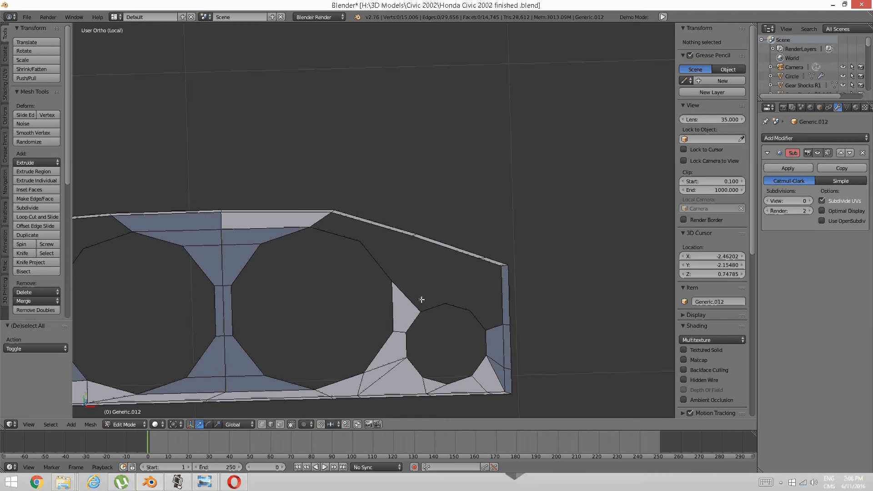
middle_click_drag(279, 341, 448, 276)
right_click(238, 295)
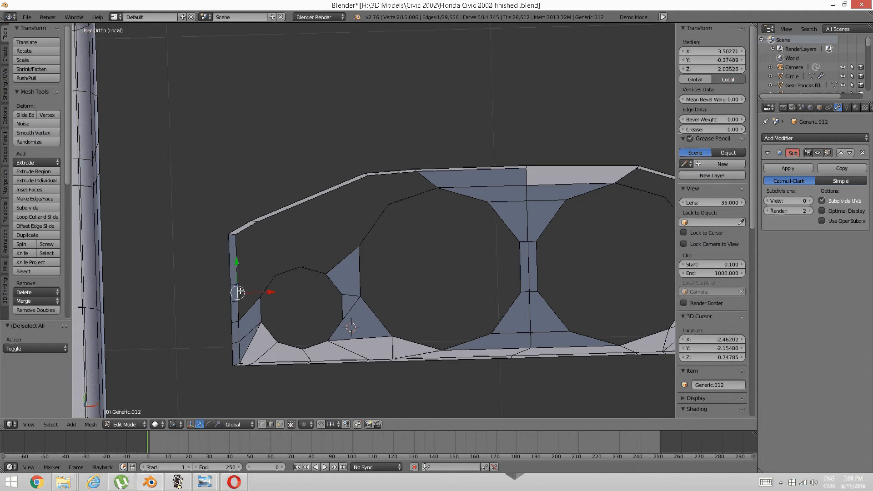
right_click(264, 293, "shift")
key("f")
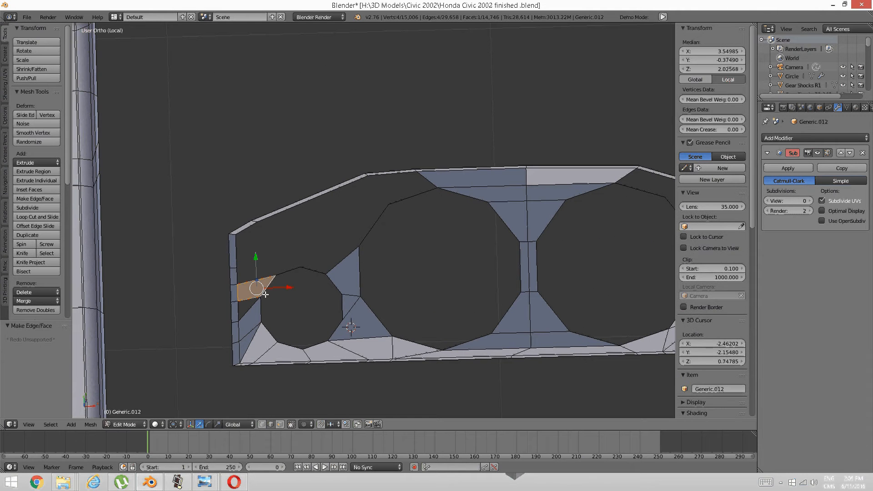
key("a")
- Fill the triangular gap between the left rim edge and the two faces above and below it beside the small circle
right_click(237, 310)
right_click(249, 299, "shift")
right_click(248, 310, "shift")
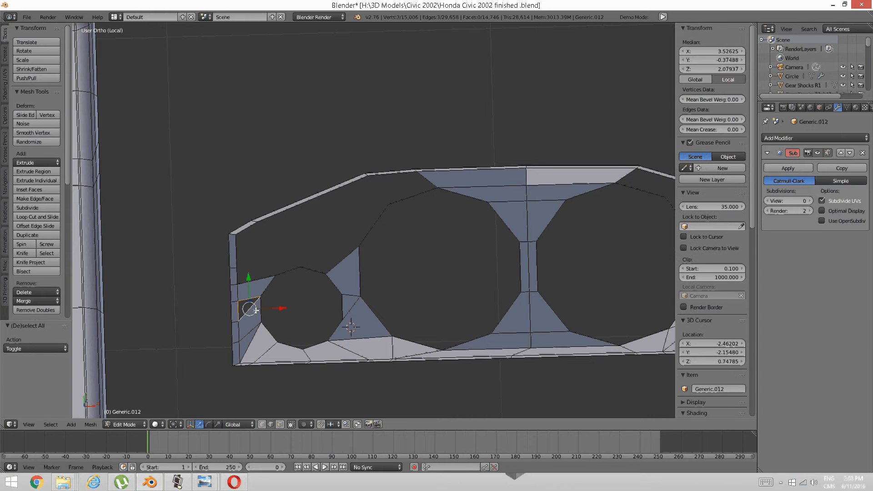
key("f")
key("a")
- Fill a face between the right small circle's upper-right edge and the long upper edge of the right rim
middle_click_drag(306, 306, 146, 274, "shift")
right_click(423, 286)
right_click(440, 284, "shift")
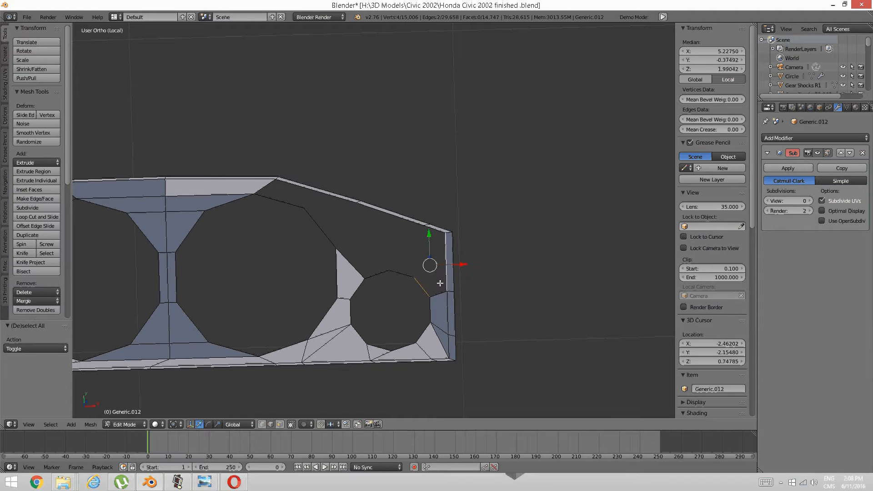
key("f")
key("a")
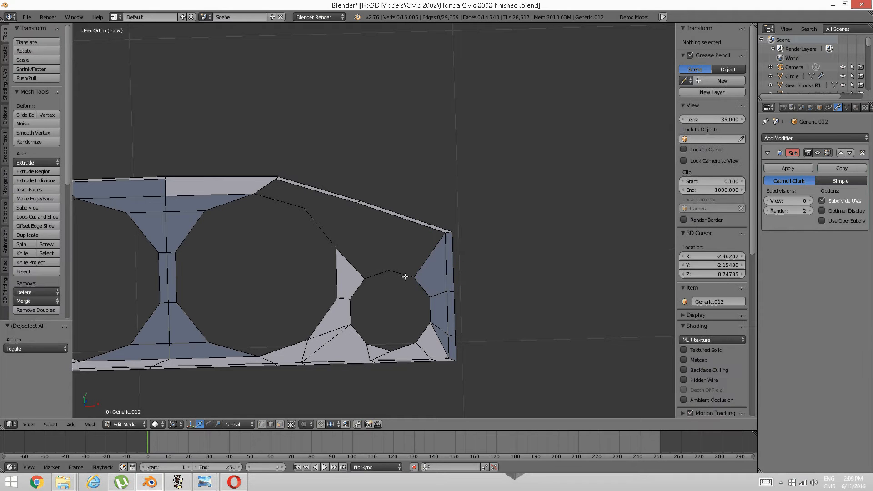
- Fill two adjoining faces from the right small circle's two top edges to the last two segments of the slanted upper rim
right_click(403, 276)
right_click(428, 238, "shift")
key("f")
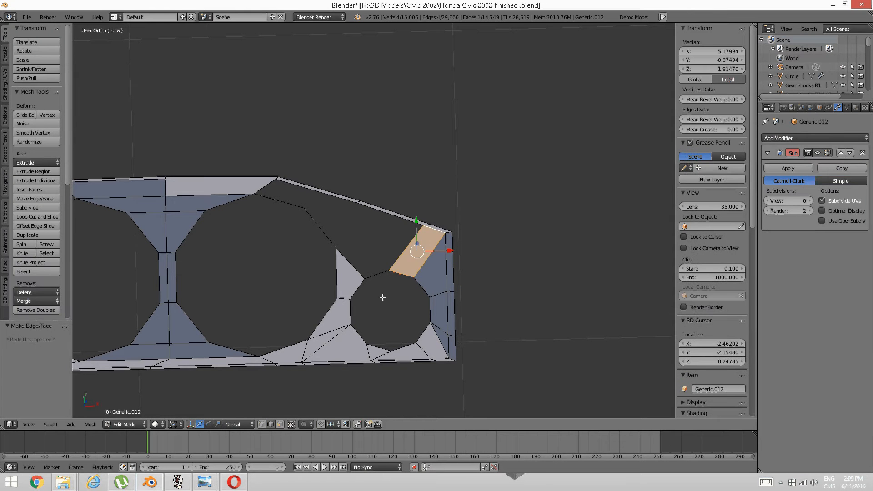
right_click(360, 300)
right_click(379, 274)
right_click(386, 223, "shift")
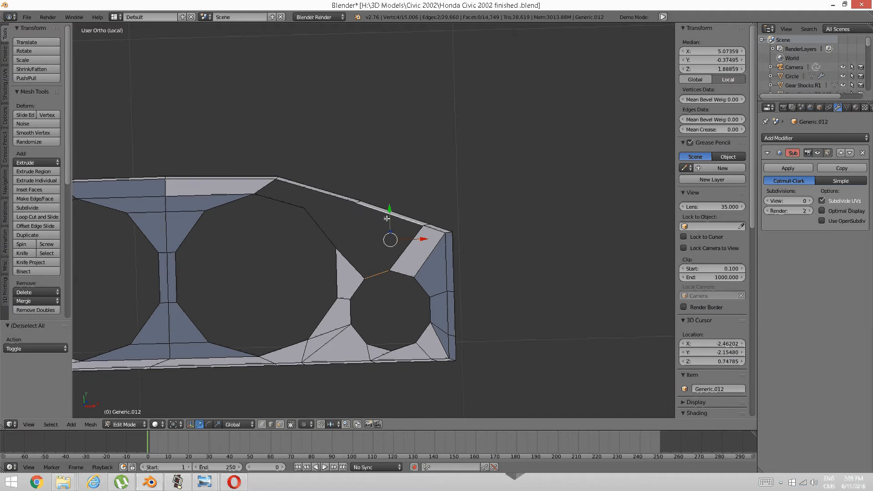
key("f")
key("a")
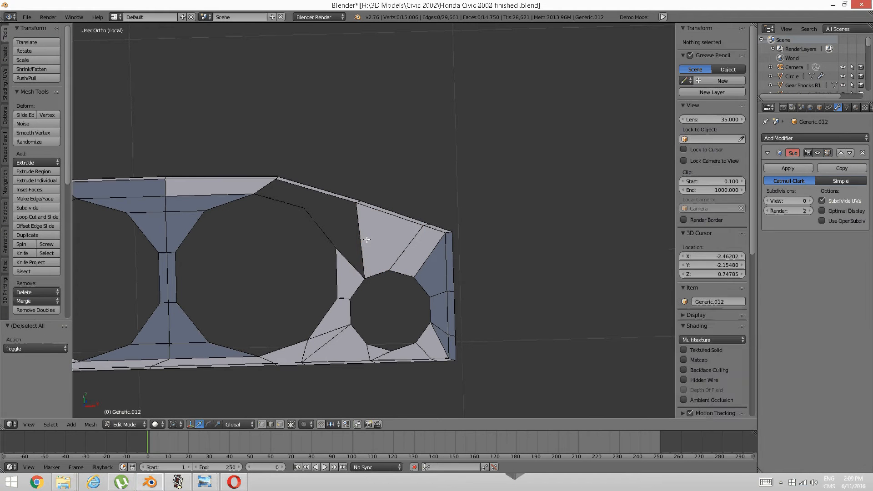
- Fill a triangle between the right bridging face's upper edge and the adjacent side of the new face above the small circle
right_click(351, 253)
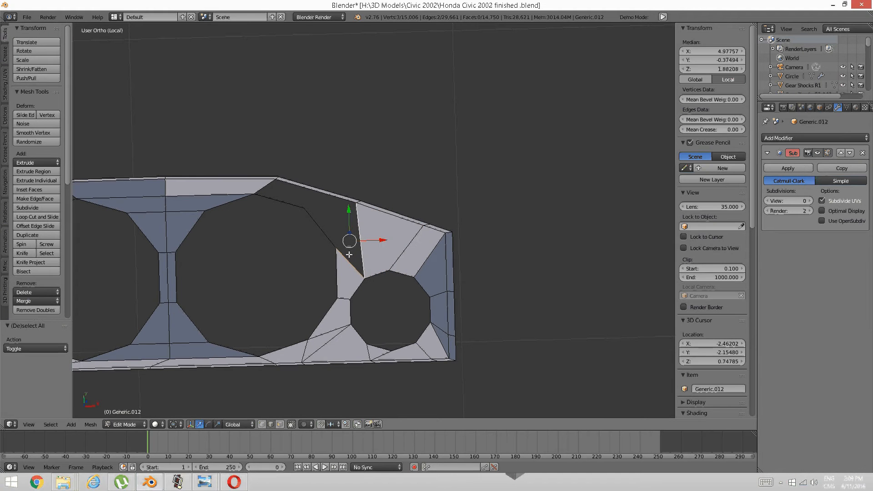
key("f")
key("a")
- Add a centred loop cut across the slanted upper rim segment above the right large gauge circle
right_click(320, 229)
right_click(332, 200, "shift")
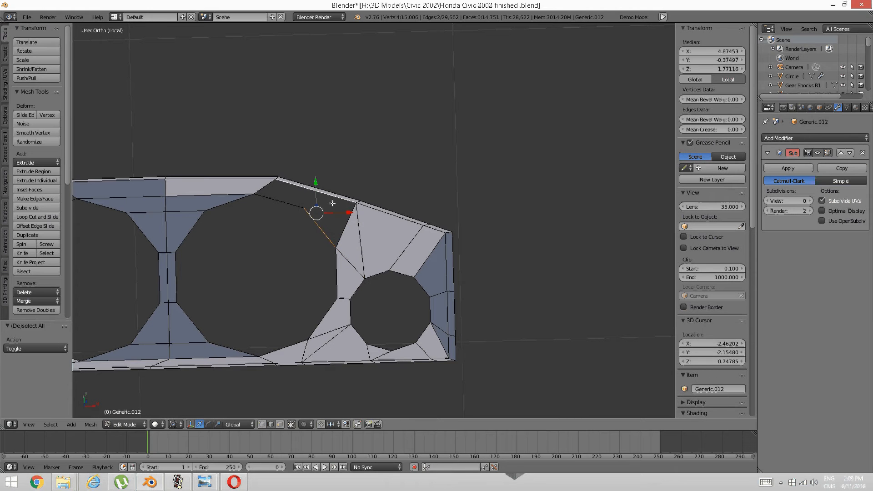
key("a")
key("ctrl+r")
left_click(320, 184)
right_click(319, 185)
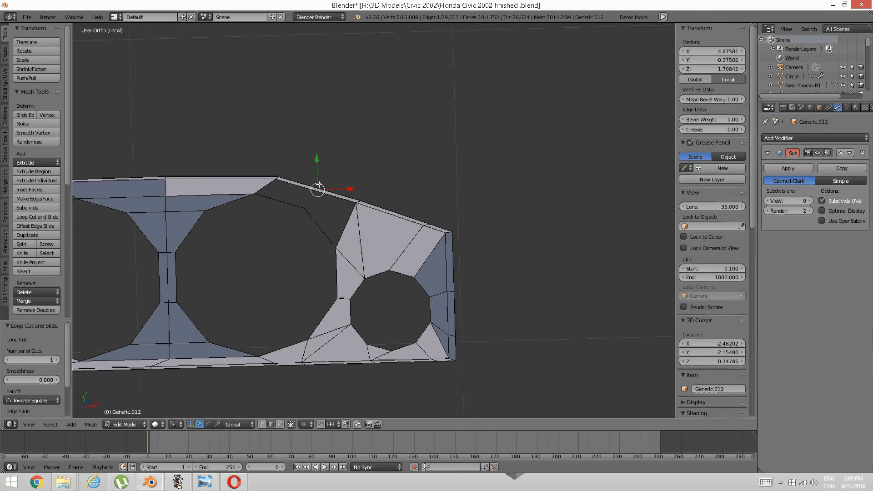
- Fill two adjoining faces from the right large circle's two open upper edges to the two halves of the cut rim segment
key("a")
right_click(320, 227)
right_click(335, 198, "shift")
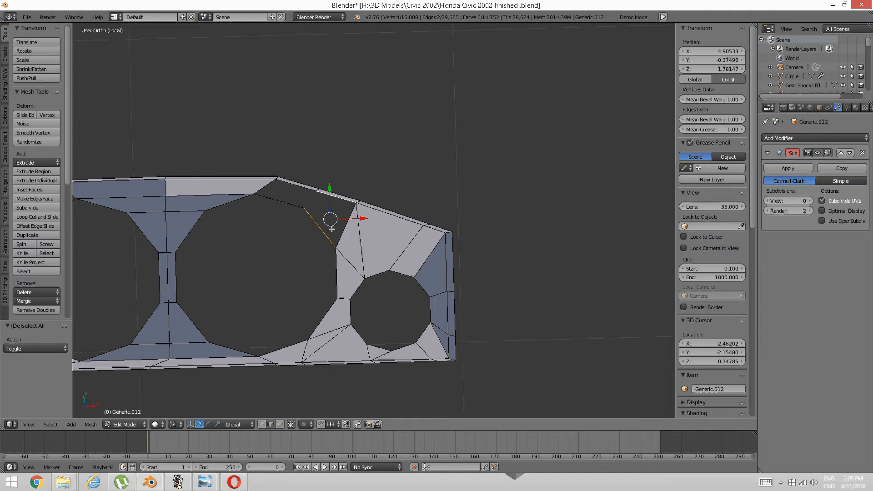
key("f")
key("a")
right_click(279, 201)
right_click(298, 184, "shift")
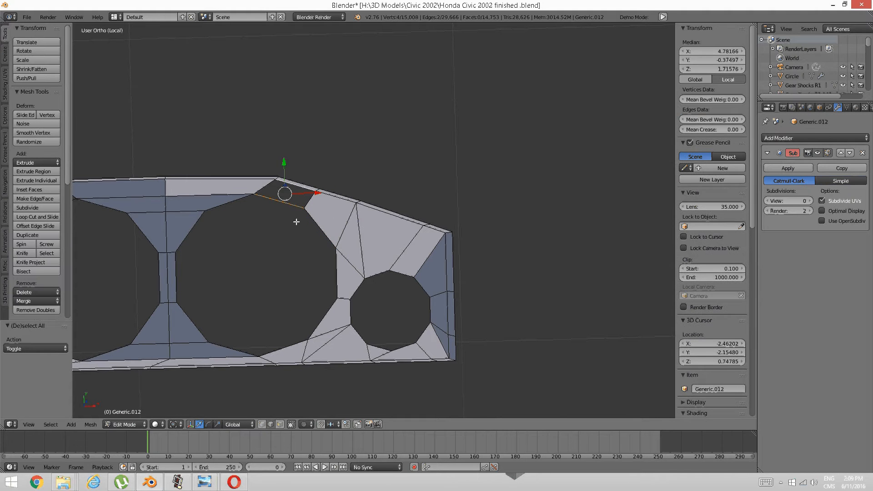
key("f")
key("a")
- Fill a face between the left large circle's open top edge and the short upper rim segment above it
scroll(408, 260, "up", 3, "ctrl")
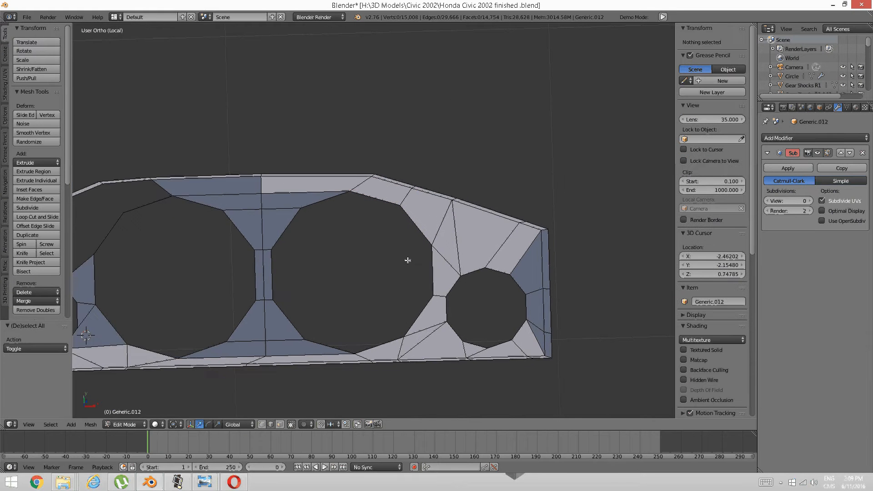
scroll(408, 260, "up", 5, "ctrl")
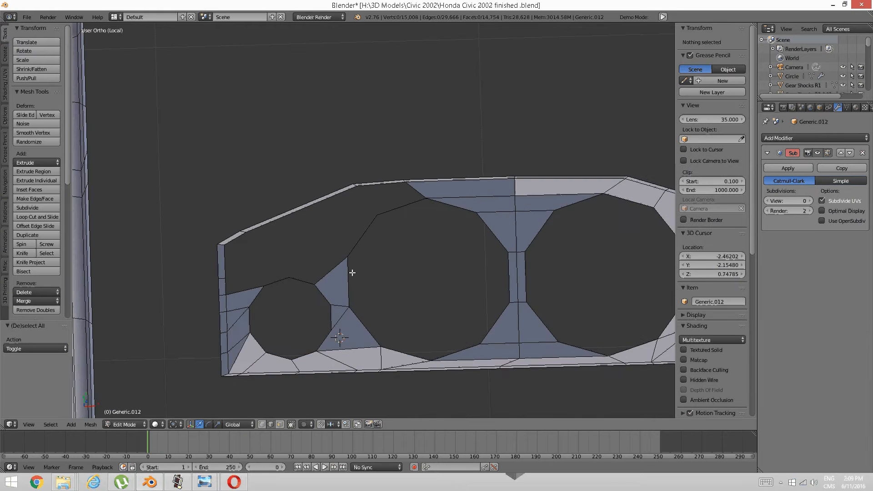
right_click(387, 205)
right_click(381, 185, "shift")
key("f")
key("a")
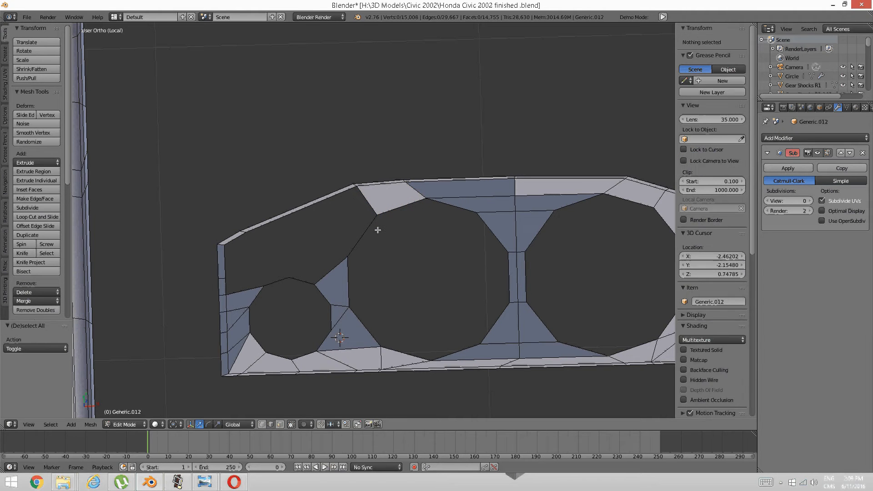
- Add a centred loop cut across the long slanted segment of the left upper rim
right_click(370, 229)
right_click(323, 206, "shift")
key("a")
key("ctrl+r")
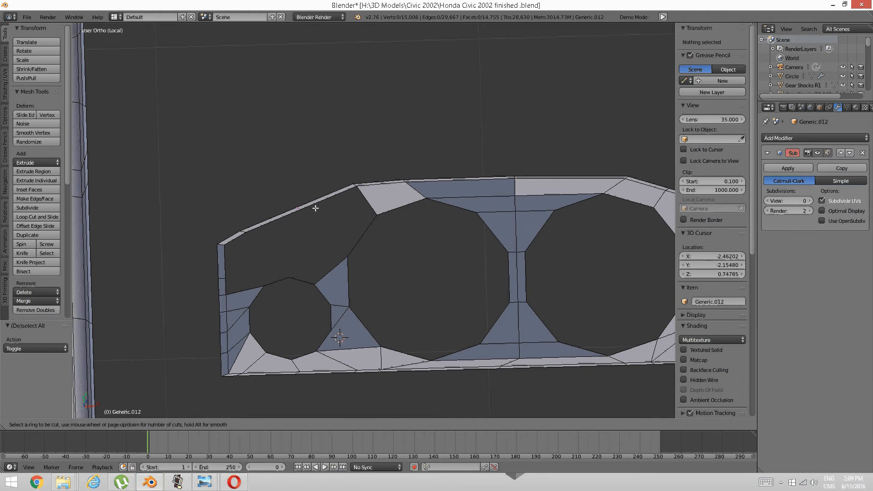
left_click(315, 206)
right_click(316, 206)
- Fill a face between the left large circle's upper-left edge and the upper half of the cut slanted rim segment
key("a")
right_click(347, 233)
right_click(322, 201, "shift")
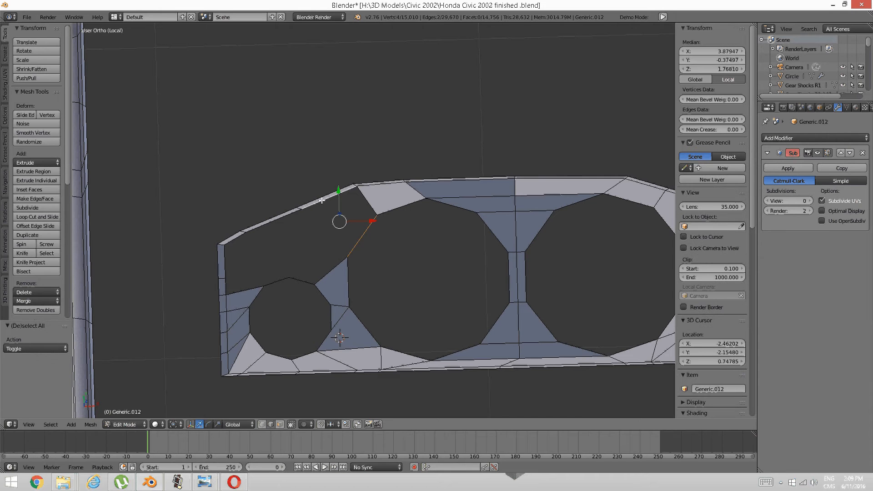
key("f")
key("a")
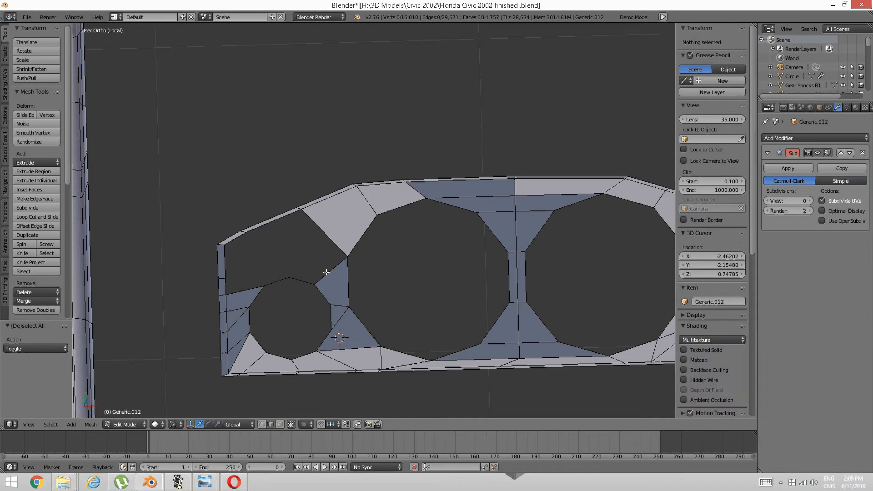
- Fill a face between the left small circle's top-right edge and the adjacent side of the face beside the large circle
right_click(326, 274)
right_click(290, 224, "shift")
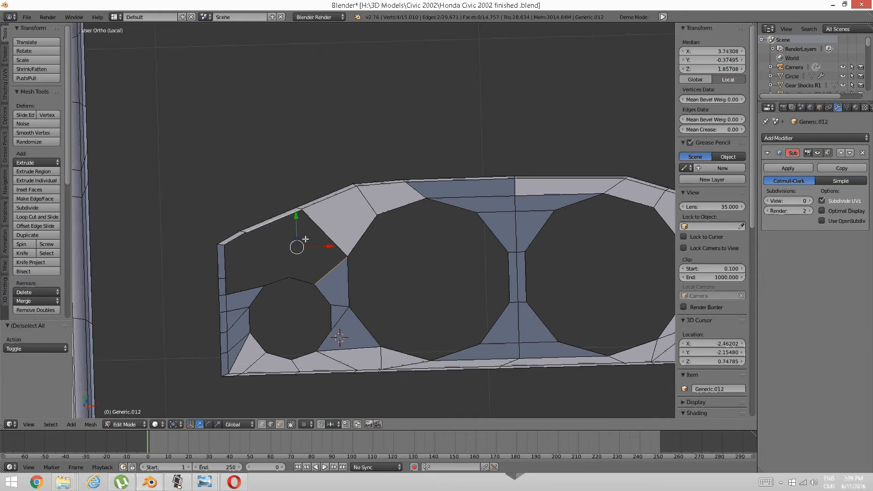
key("a")
right_click(301, 280)
right_click(326, 231, "shift")
key("f")
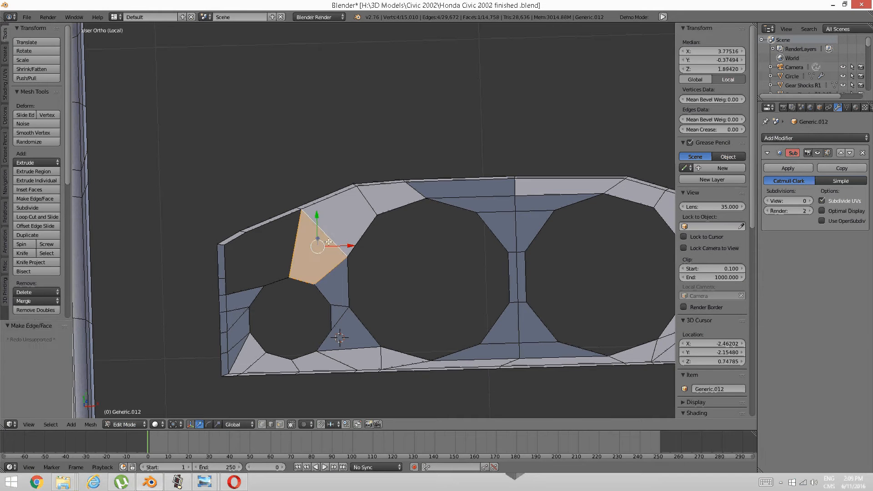
key("a")
- Fill a face between the left small circle's top-left edge and the lower half of the slanted rim segment
right_click(272, 279)
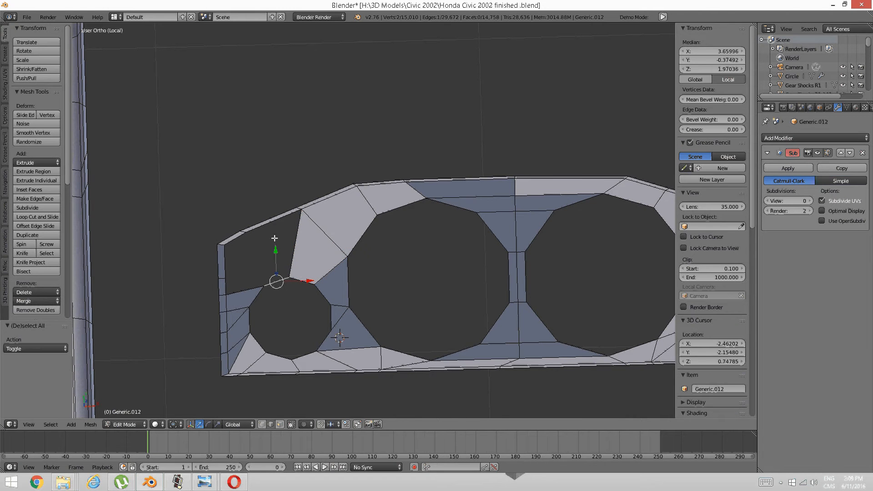
right_click(274, 231, "shift")
key("f")
key("a")
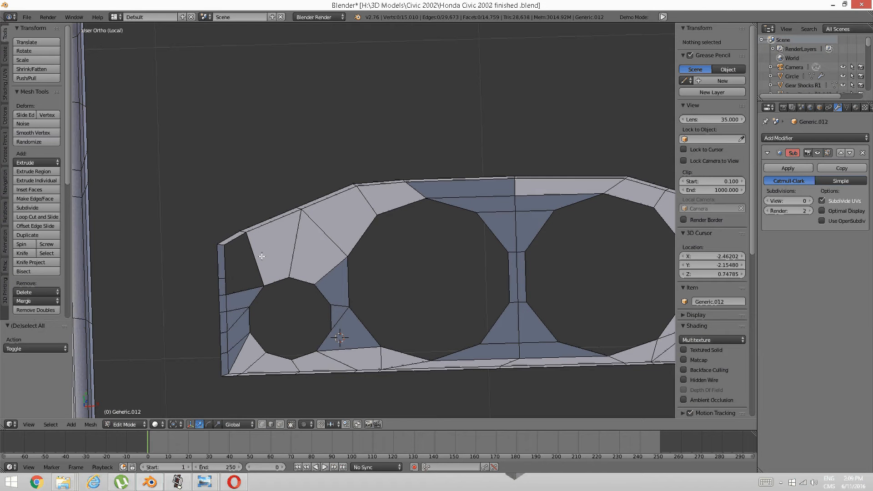
- Add a centred loop cut through the filled faces above and beside the left small circle
key("ctrl+r")
left_click(262, 255)
right_click(263, 256)
- Fill the remaining gap in the upper-left corner with two faces, one above the other, joining the left rim to the cut face
right_click(245, 273, "alt")
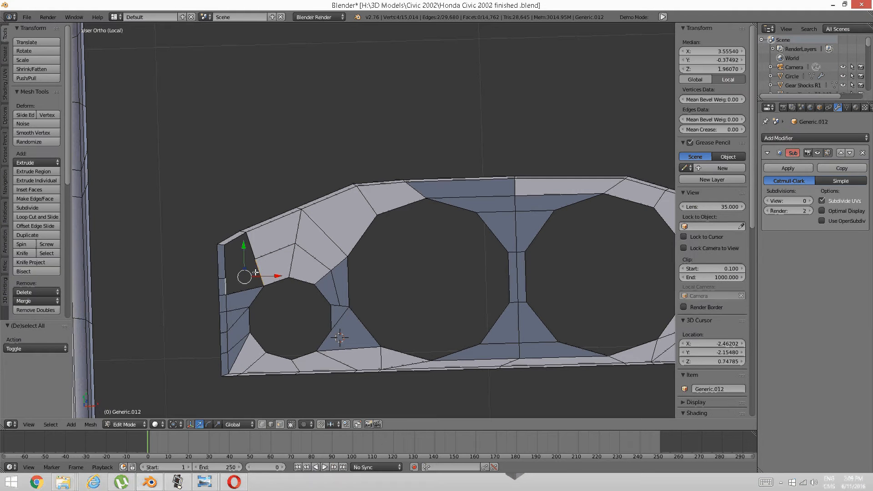
key("f")
key("a")
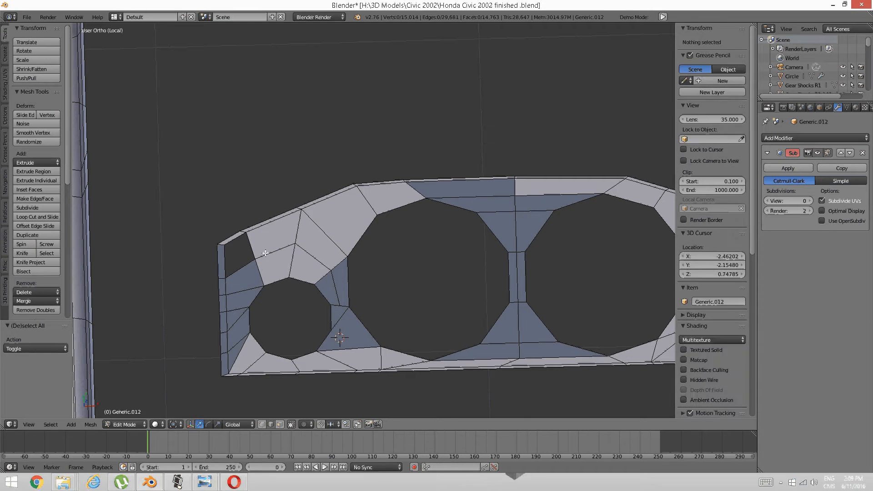
right_click(249, 247)
right_click(242, 246, "alt")
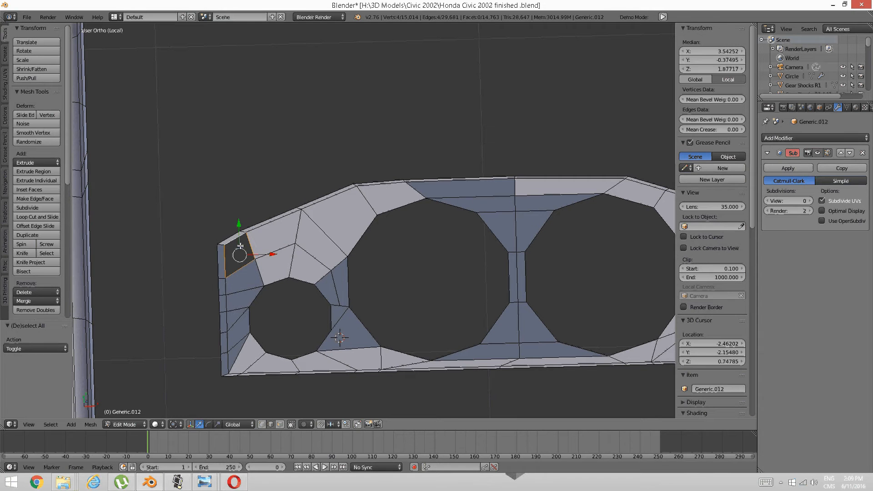
key("f")
key("a")
- Select the whole connected cluster panel and recalculate its normals to be consistent
scroll(456, 284, "down", 2)
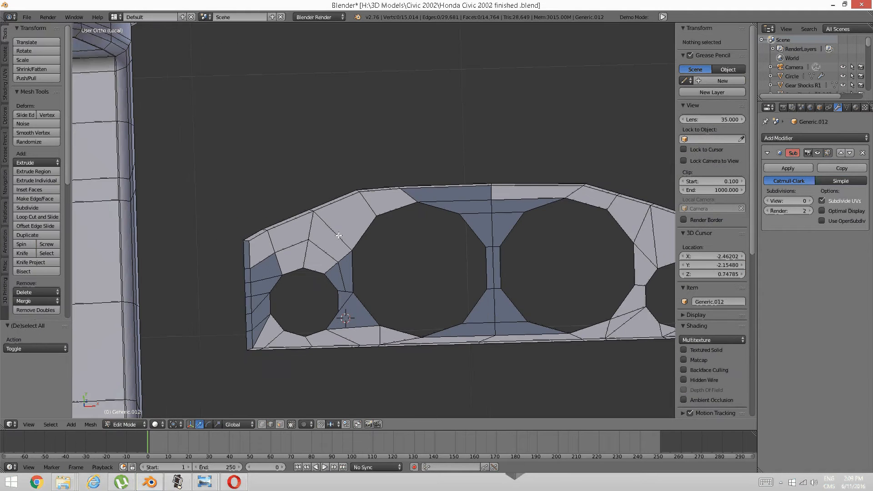
scroll(388, 276, "up", 2)
right_click(396, 265)
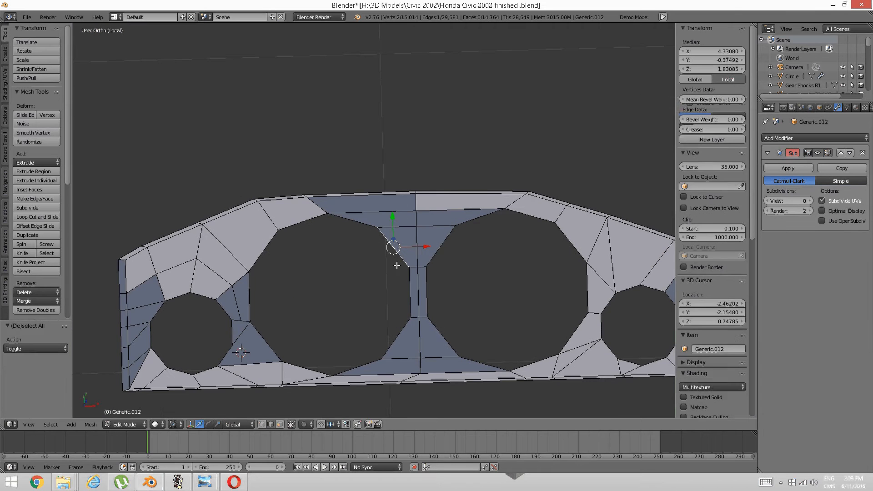
key("ctrl+l")
key("ctrl+n")
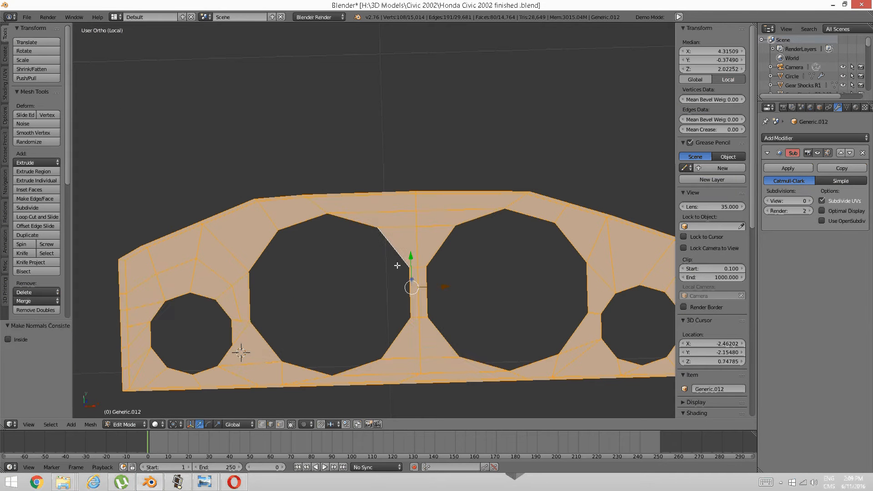
key("a")
scroll(402, 262, "down", 2)
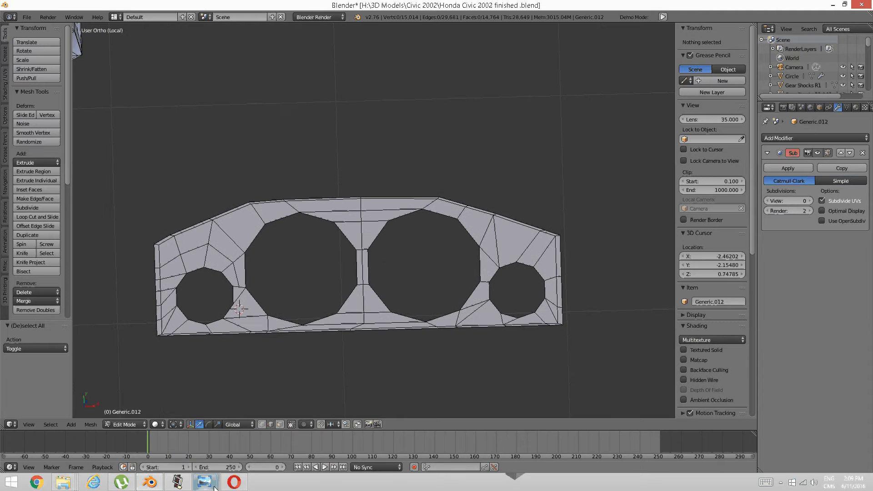
- Examine the instrument cluster reference photo in Windows Photo Viewer, then return to Blender
mouse_move(204, 482)
left_click(254, 448)
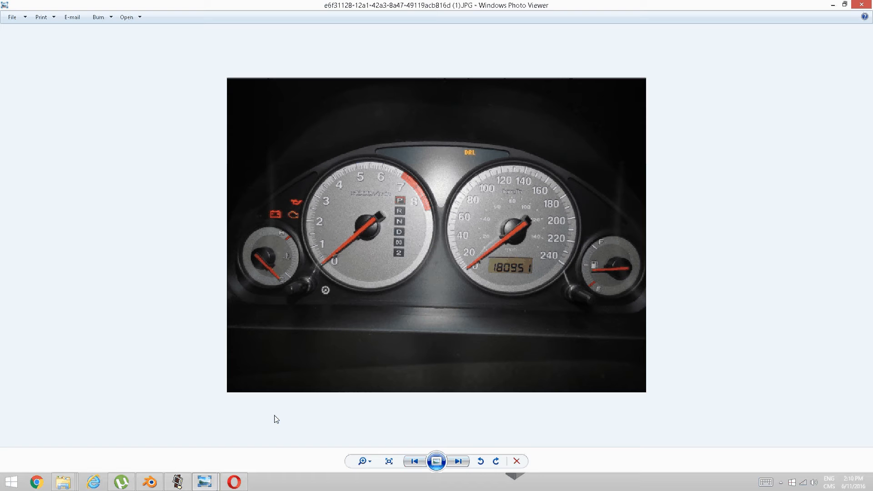
left_click(169, 483)
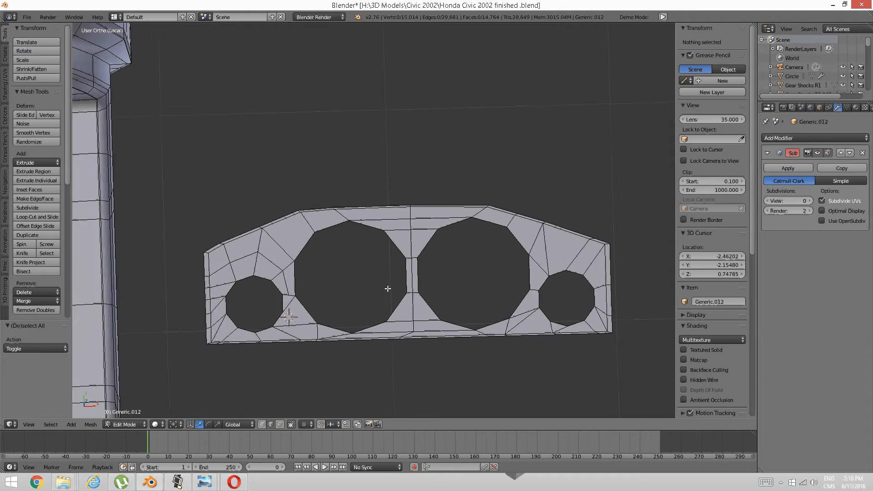
- Knife-cut a closed warning-light window outline into the panel above the left small circle, following the slanted rim and the large circle
scroll(392, 282, "up", 4)
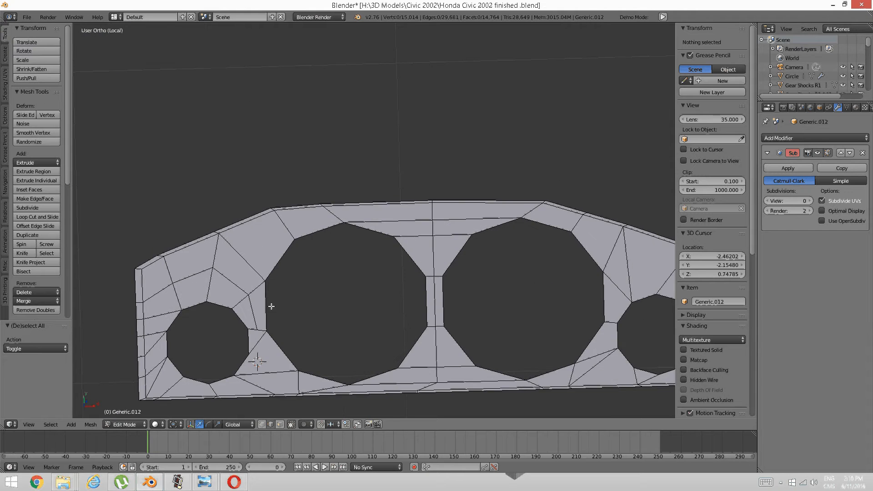
scroll(392, 282, "up", 3)
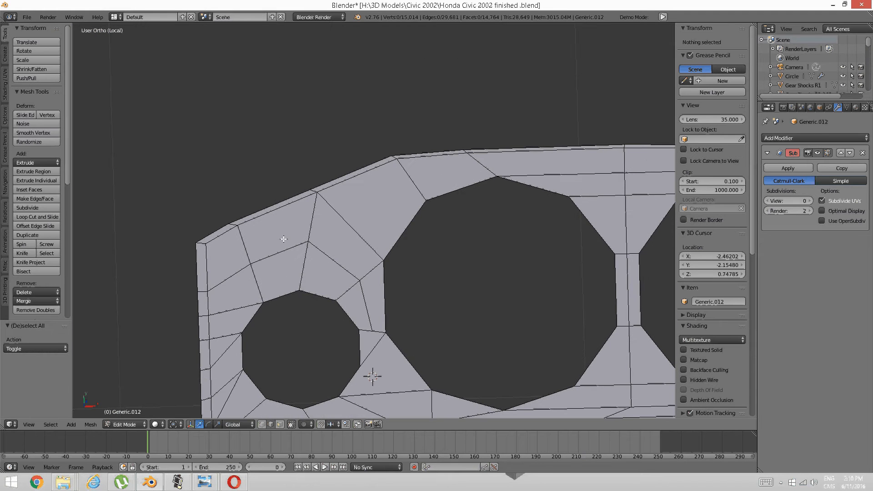
key("k")
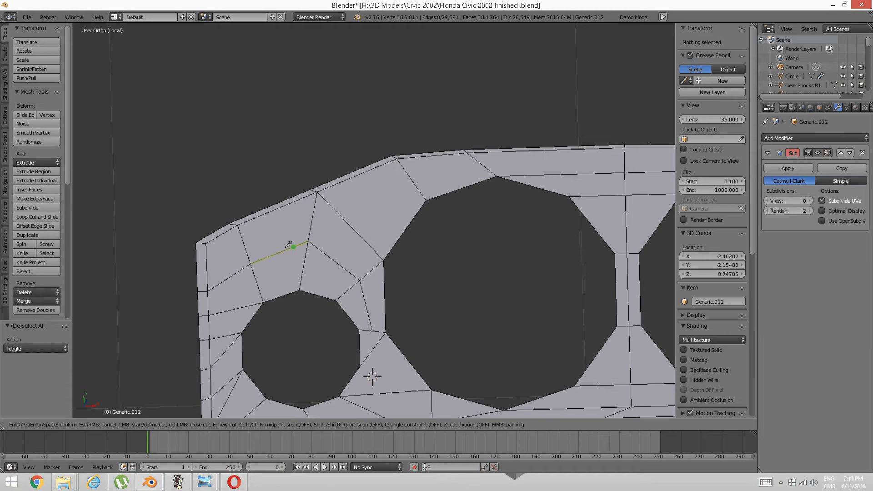
left_click(237, 272)
left_click(234, 258)
left_click(243, 239)
left_click(314, 206)
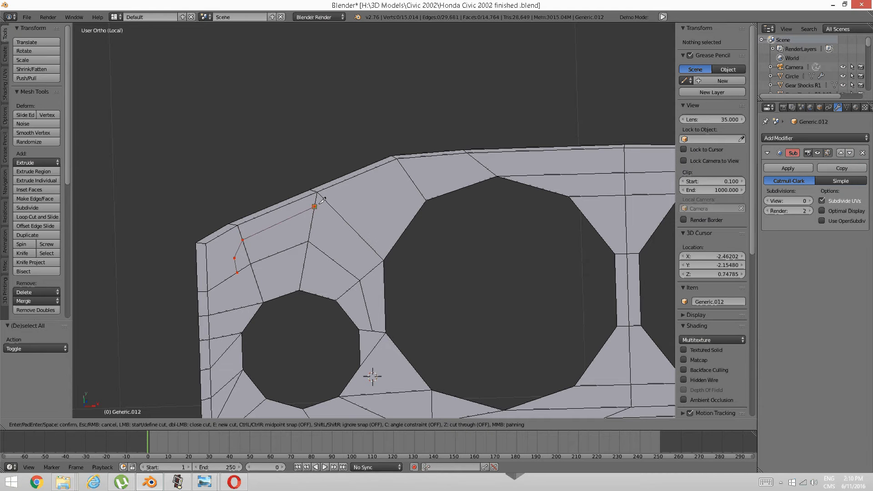
left_click(405, 171)
left_click(413, 183)
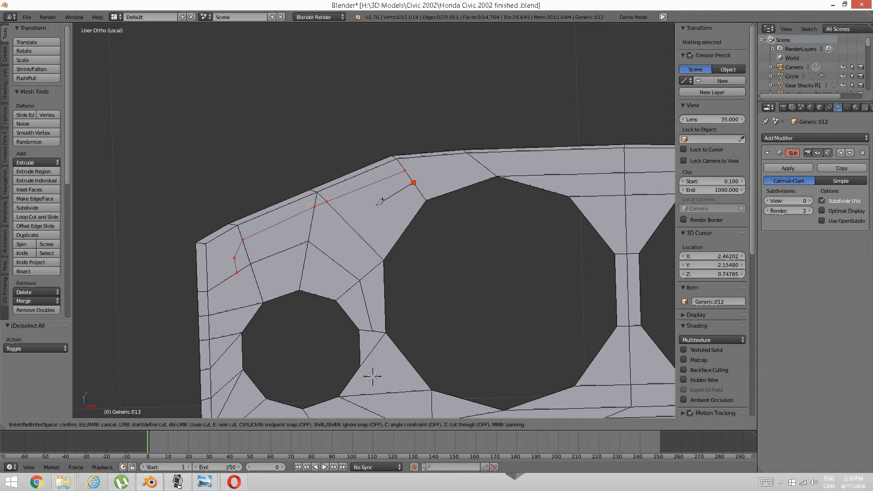
left_click(371, 247)
left_click(366, 273)
left_click(301, 277)
left_click(255, 278)
left_click(237, 272)
key("Return")
- Set the mesh selection mode to faces only
scroll(273, 266, "up", 1)
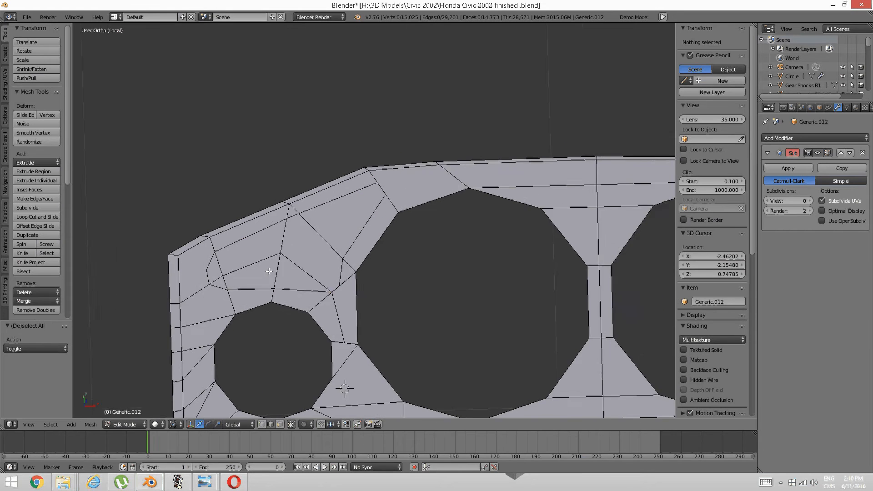
scroll(273, 266, "down", 2)
key("ctrl+Tab")
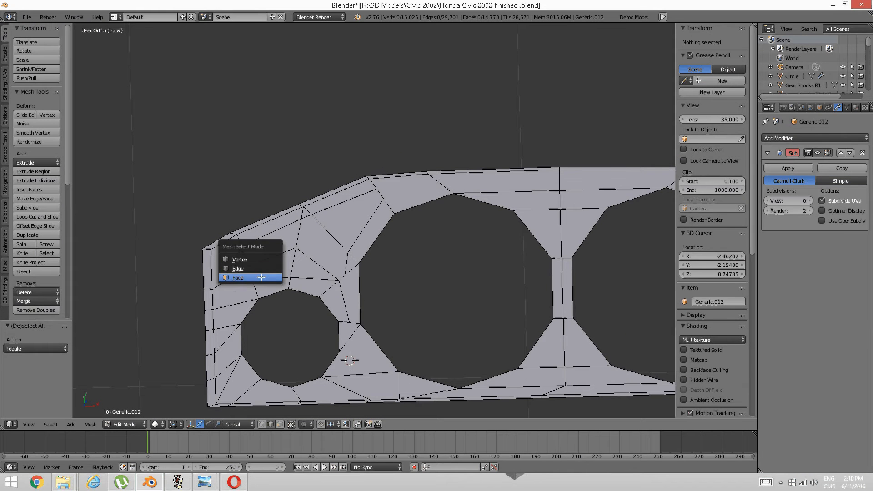
left_click(260, 276, "shift")
right_click(260, 272)
key("a")
key("ctrl+Tab")
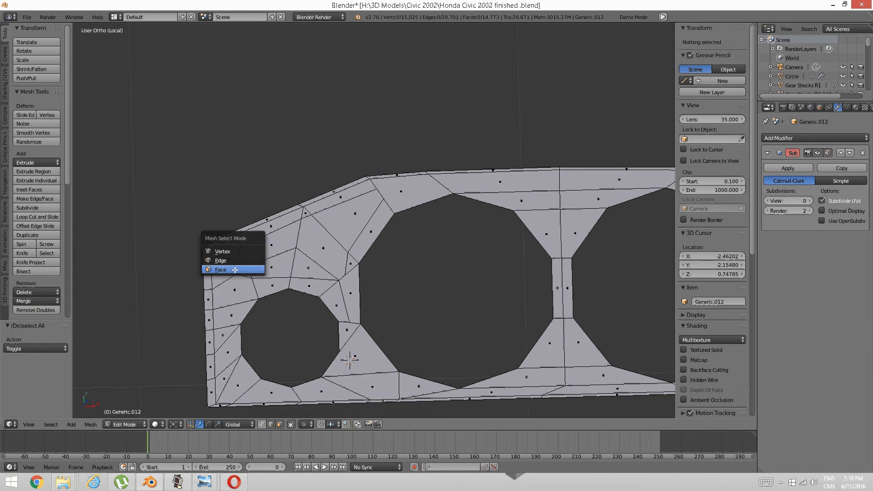
left_click(231, 270)
- Delete the seven faces inside the knife-cut outline above the left small circle to open the window
right_click(244, 272)
right_click(241, 259, "shift")
right_click(268, 246, "shift")
right_click(266, 267, "shift")
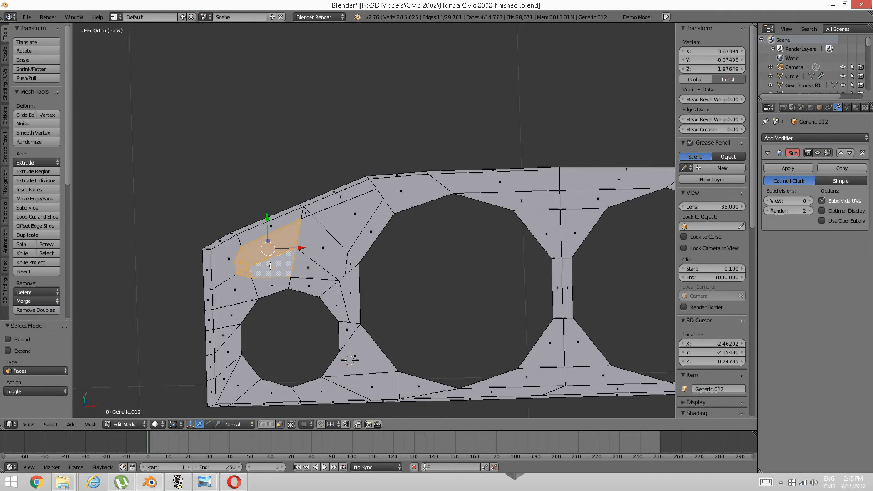
right_click(303, 266, "shift")
right_click(337, 264, "shift")
right_click(340, 224, "shift")
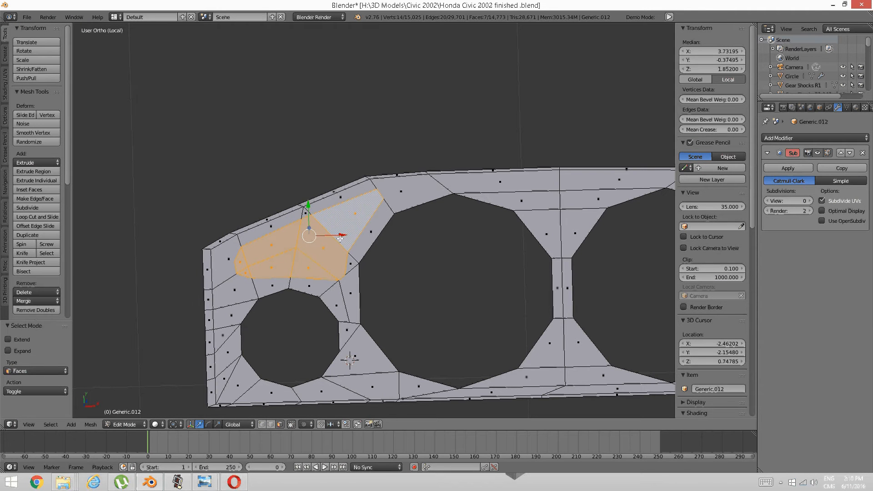
key("x")
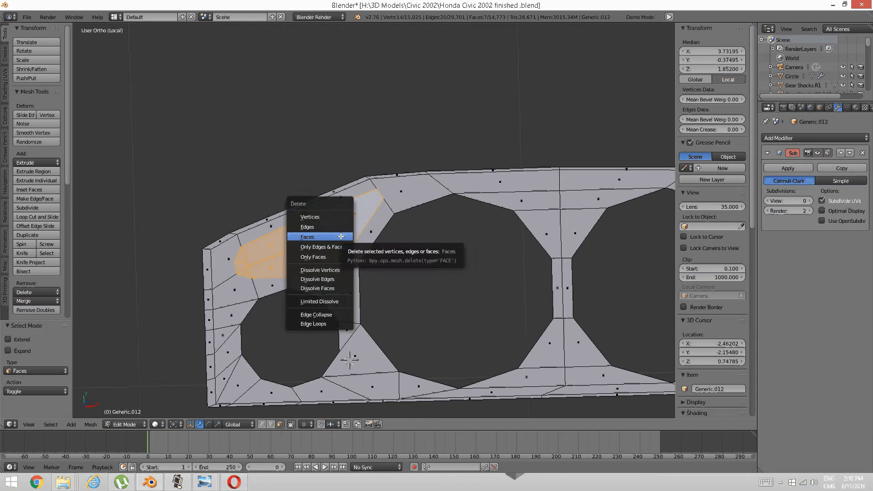
left_click(341, 232)
middle_click_drag(496, 209, 382, 222, "shift")
scroll(382, 223, "down", 1)
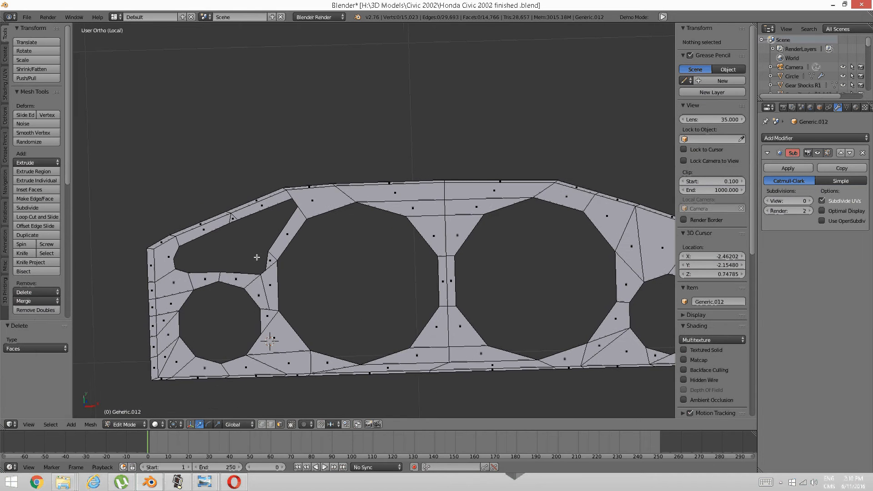
- Switch to vertex selection and connect the warning-light window's lower-right vertex to the lower-left vertex of the left large circle
scroll(298, 249, "up", 4)
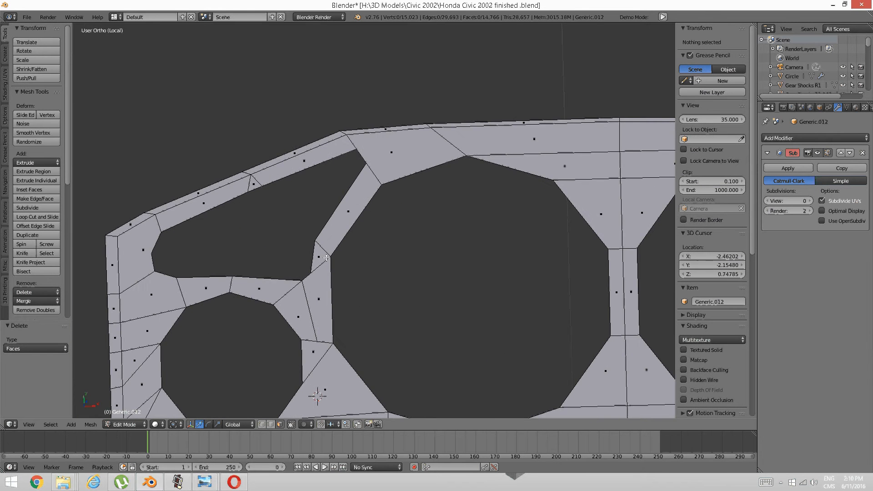
key("a")
key("a")
scroll(337, 259, "down", 2)
scroll(335, 267, "up", 1)
scroll(335, 267, "down", 1)
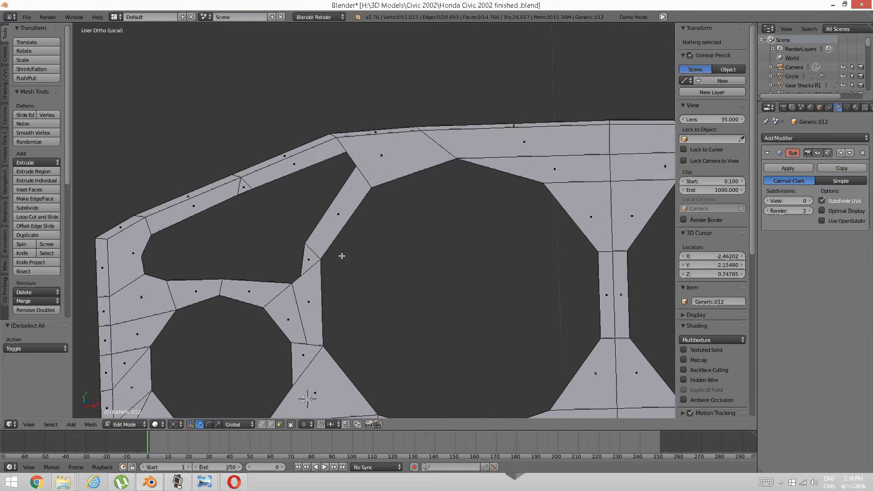
scroll(335, 266, "up", 2)
key("ctrl+Tab")
left_click(292, 242)
right_click(314, 263)
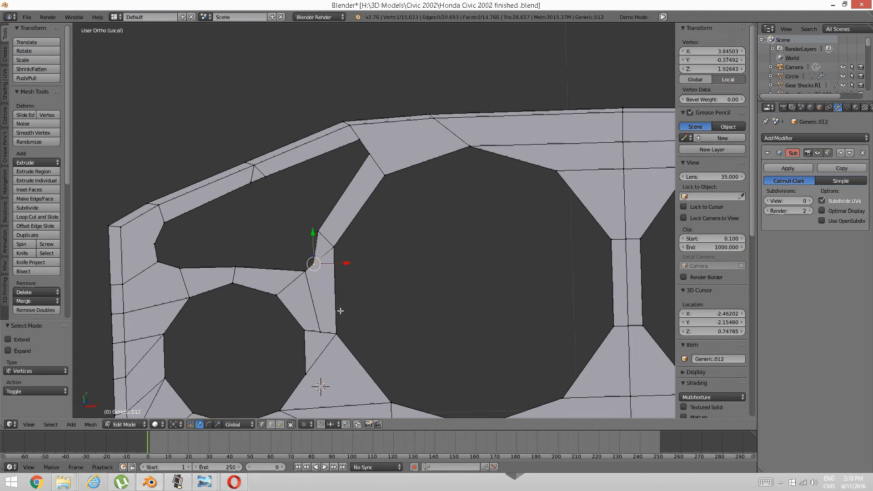
right_click(336, 333, "shift")
key("j")
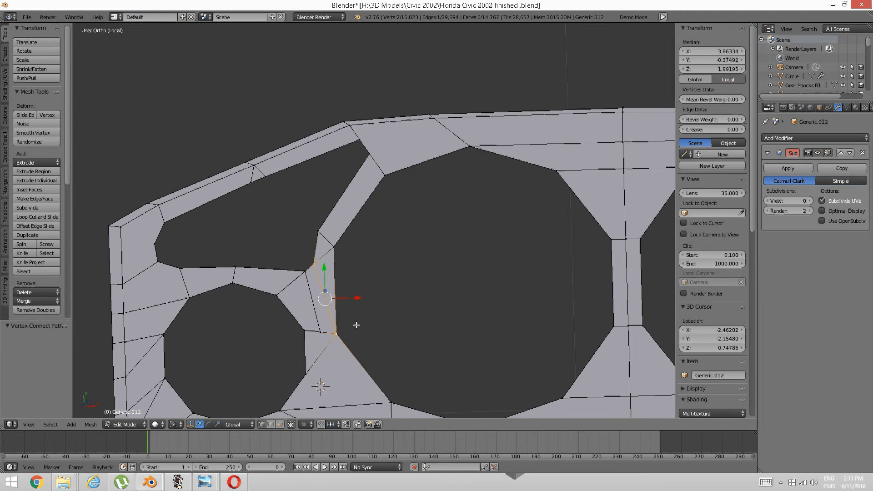
- Connect the vertex on the strip between the small and large circles to the small circle's lower-right vertex
key("a")
right_click(317, 332)
right_click(308, 370, "shift")
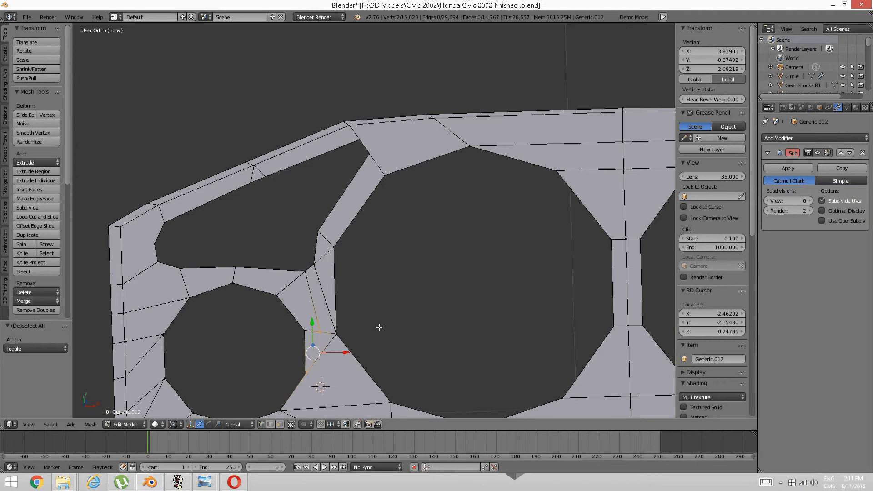
key("j")
key("a")
scroll(379, 326, "down", 2)
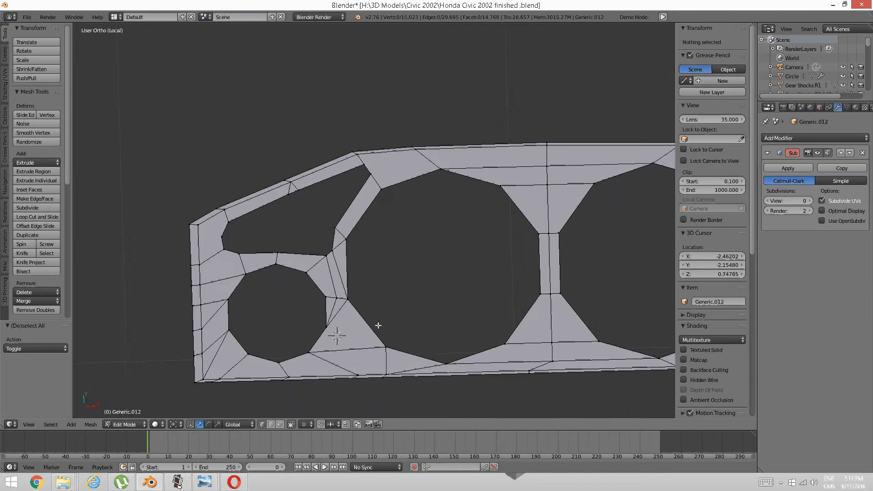
- Connect the vertex just below the window's upper-right tip to the top-left vertex of the large circle
scroll(371, 259, "up", 2)
right_click(345, 224)
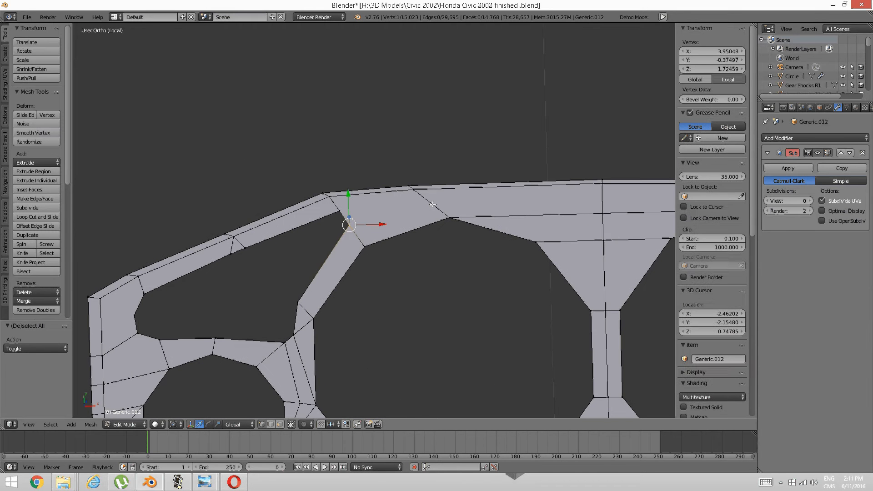
right_click(434, 219, "shift")
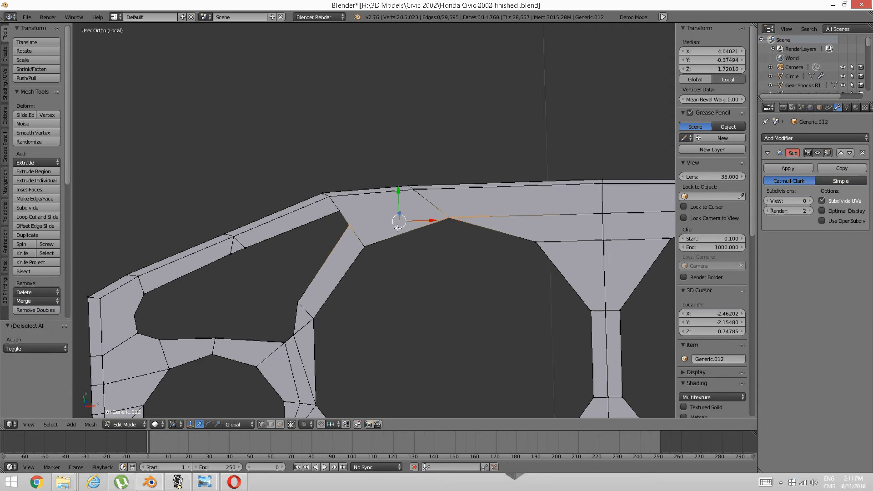
key("j")
key("a")
- Connect the window's upper-right tip vertex to the inner rim vertex above the large circle
right_click(341, 211)
right_click(408, 186, "shift")
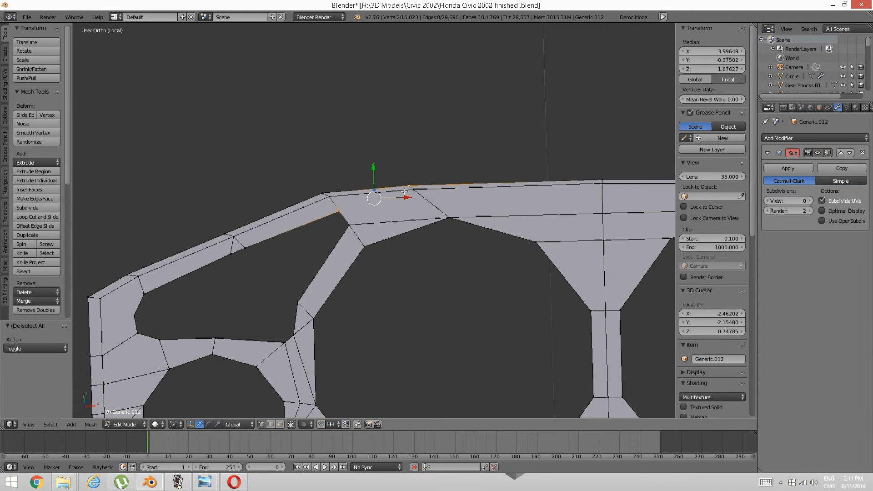
key("ctrl+z")
right_click(411, 191, "shift")
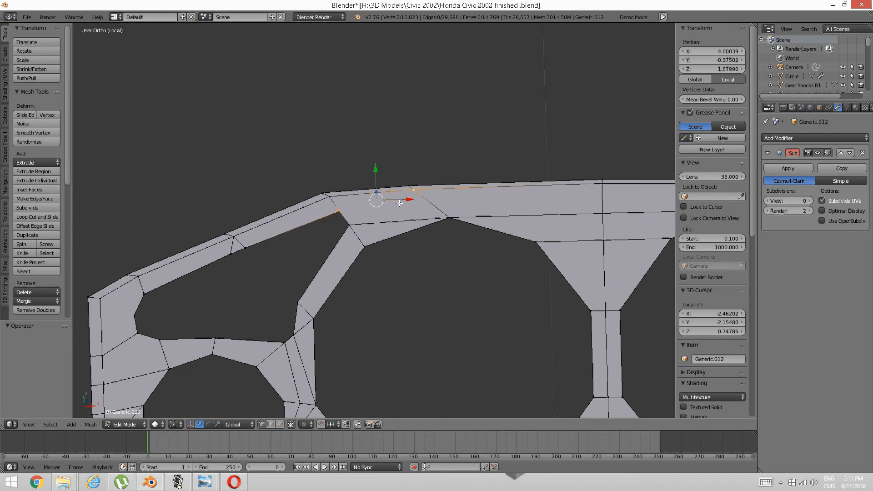
key("j")
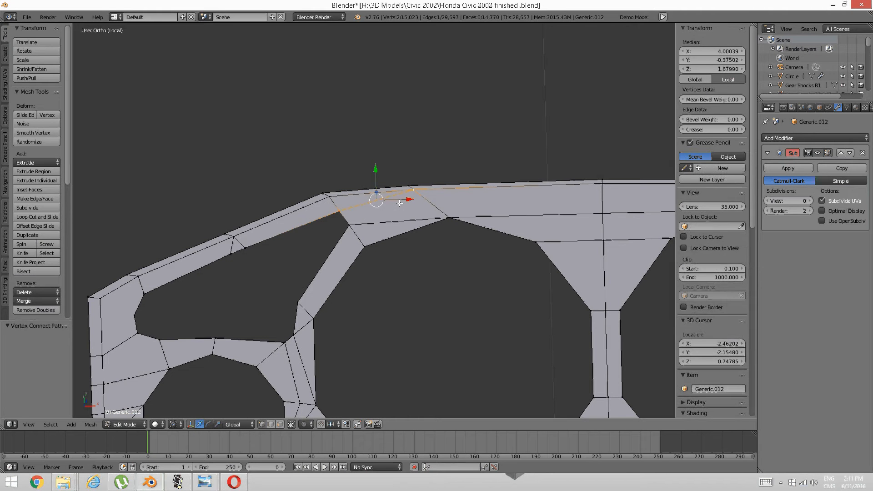
key("a")
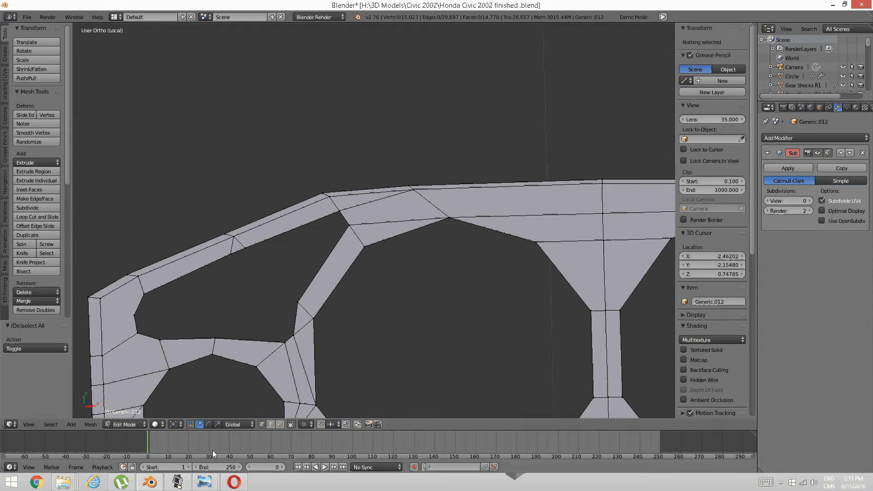
- Check the shape of the warning-light area in the instrument cluster reference photo, then return to Blender
mouse_move(217, 484)
left_click(260, 443)
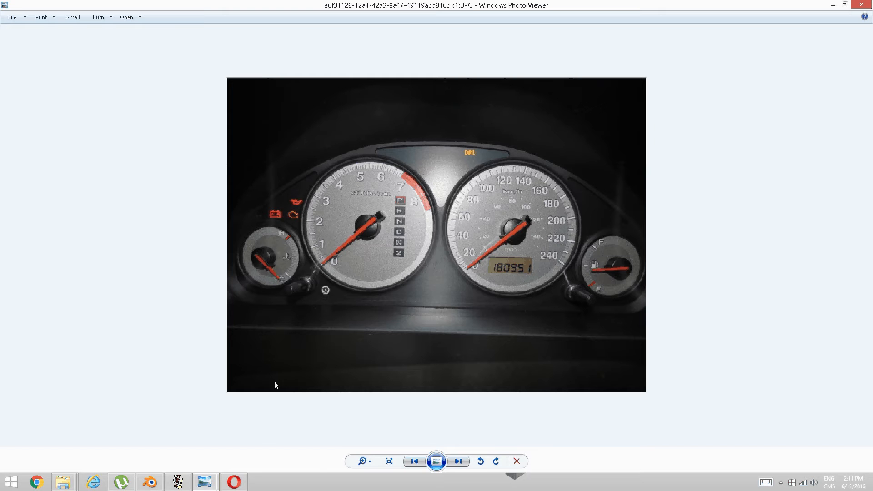
left_click(151, 482)
- Slide the window's lower-right vertex down and inward toward the small circle with Vertex Slide
middle_click_drag(242, 317, 265, 298, "shift")
right_click(309, 323)
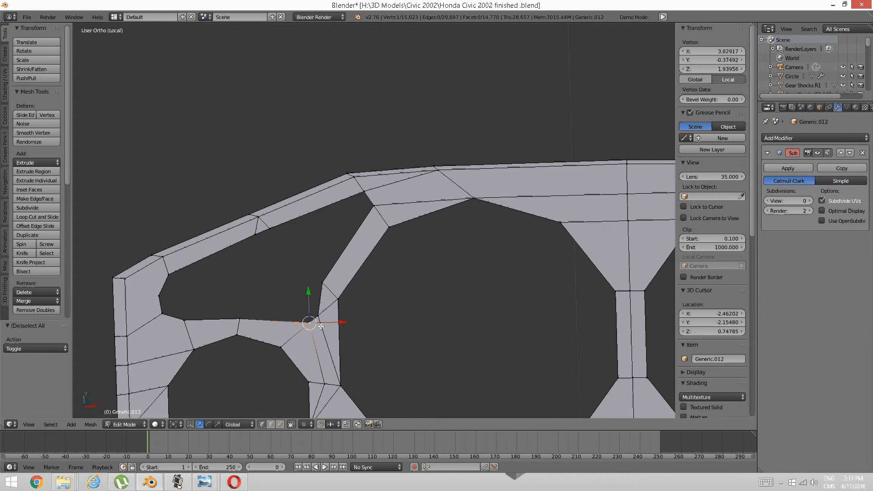
key("shift+v")
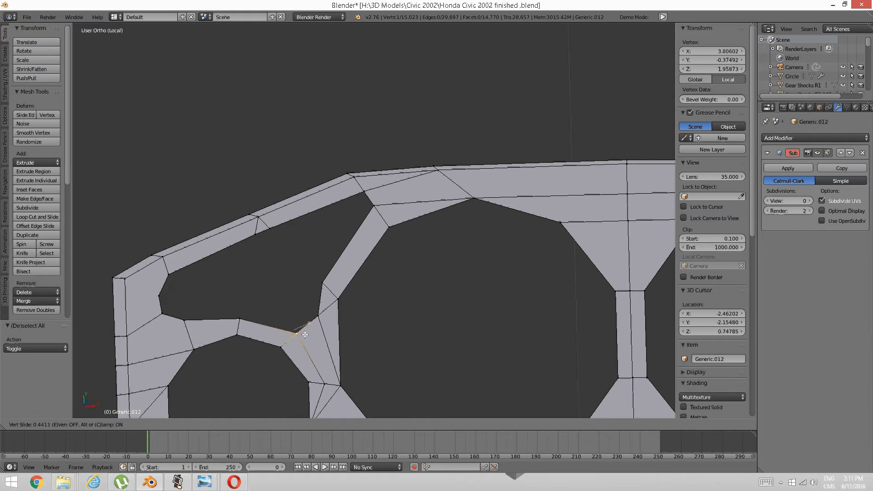
left_click(304, 334)
key("a")
middle_click_drag(241, 329, 275, 325, "shift")
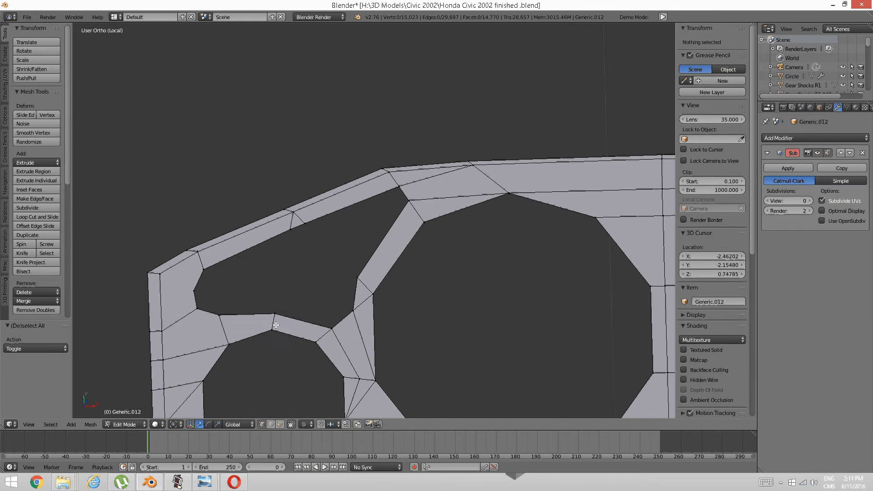
- Slide and move the left vertex on the window's lower edge to sit above the small circle's upper-left curve
right_click(222, 314)
key("shift+v")
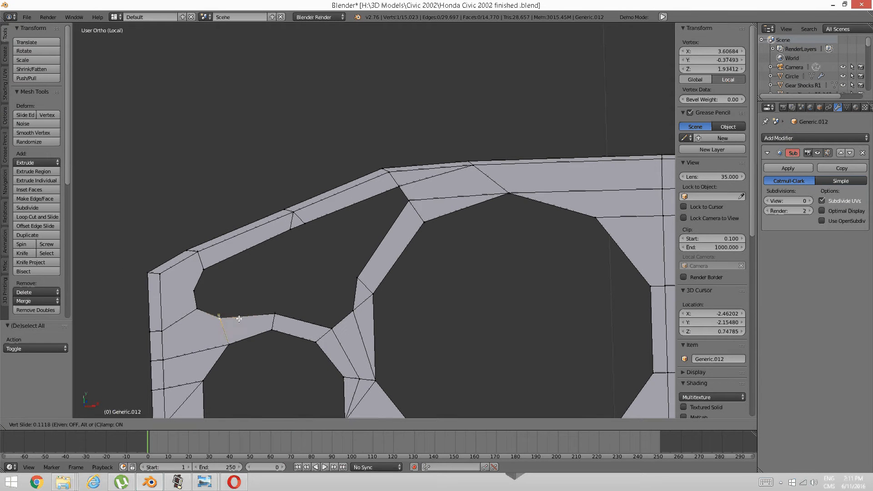
left_click(220, 313)
key("a")
right_click(199, 308)
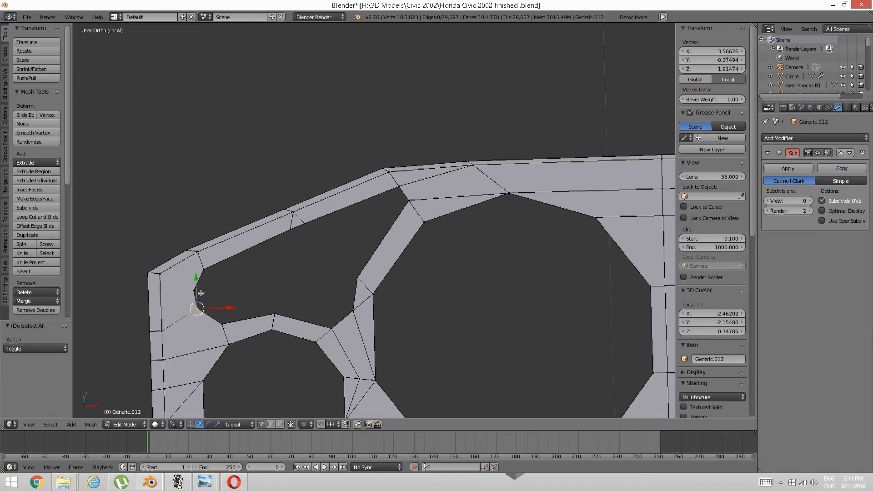
key("a")
right_click(220, 318)
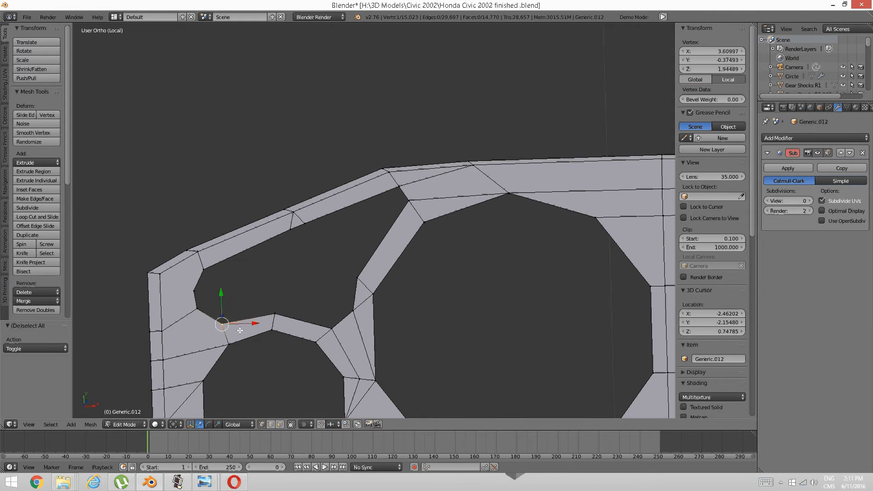
key("shift+v")
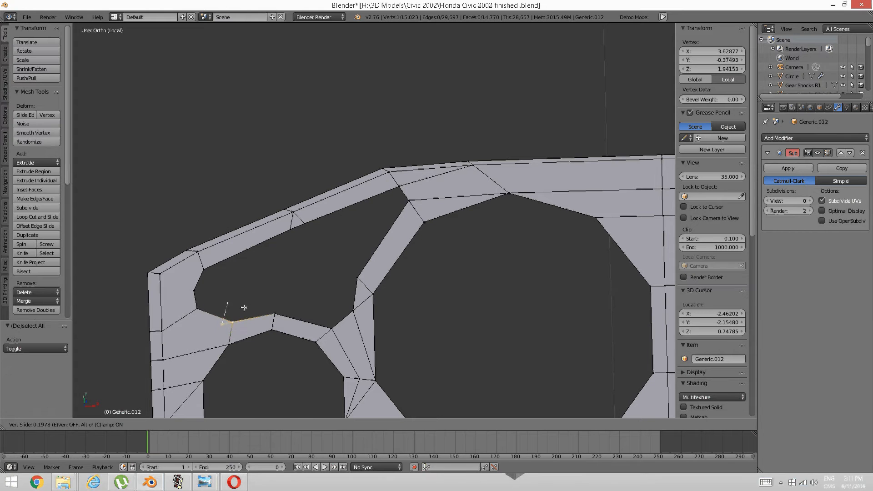
left_click(233, 310)
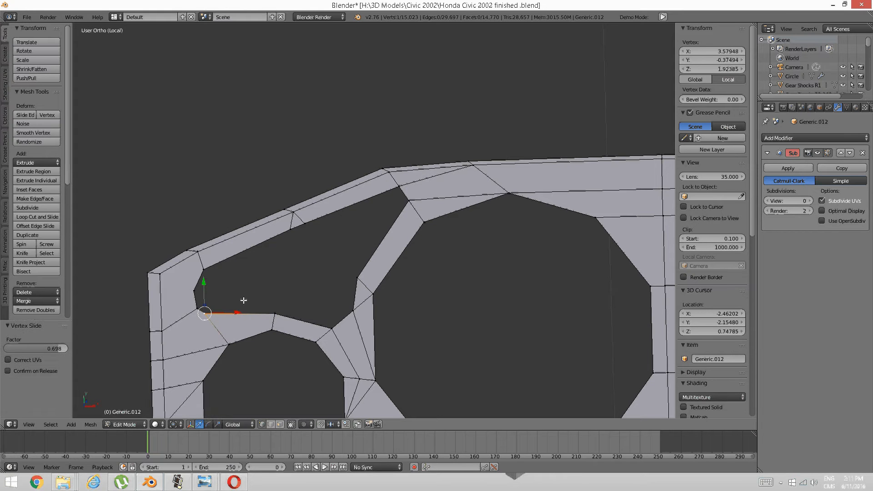
key("g")
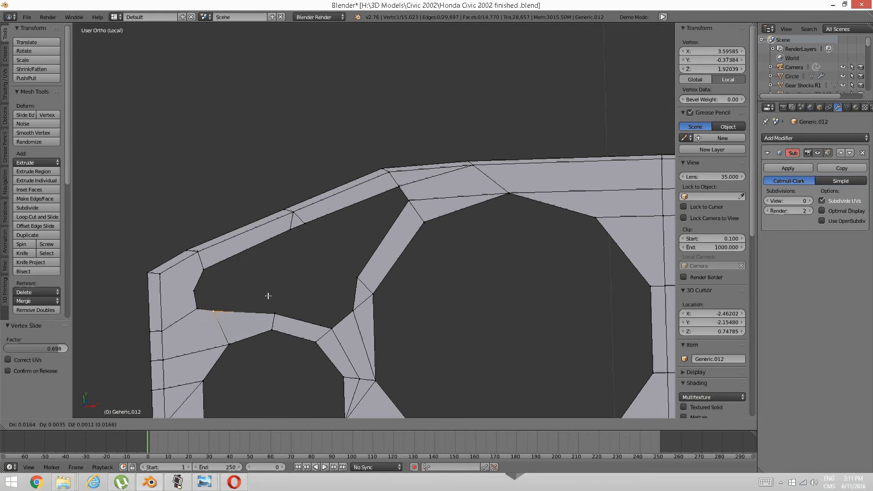
left_click(282, 291)
key("a")
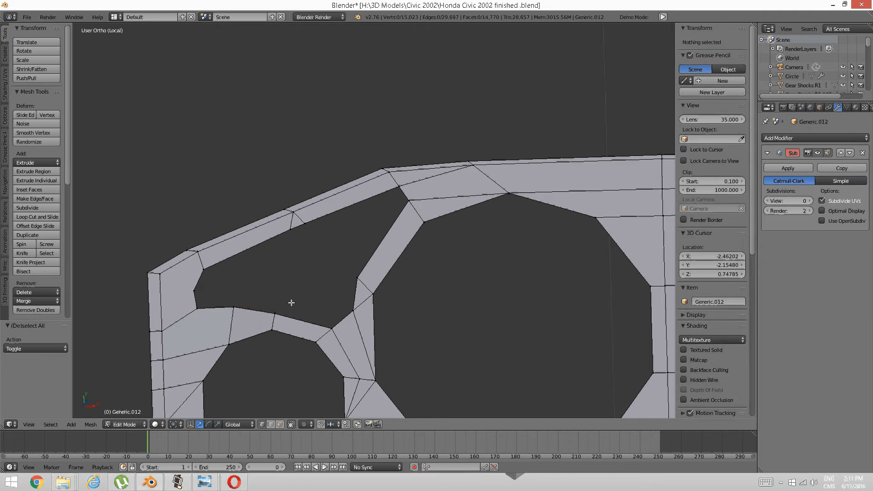
- Move the window's lower-edge vertex above the top of the small circle slightly up and to the right
right_click(275, 312)
key("g")
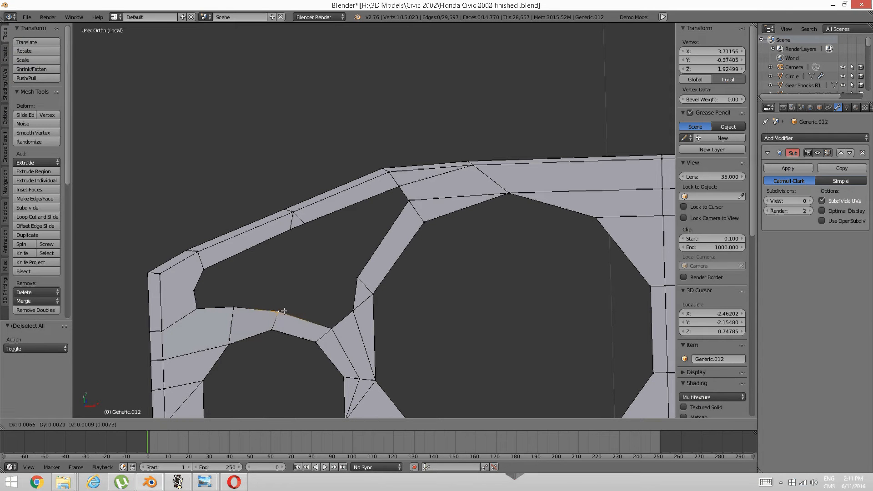
left_click(285, 310)
key("a")
middle_click_drag(215, 280, 251, 276, "shift")
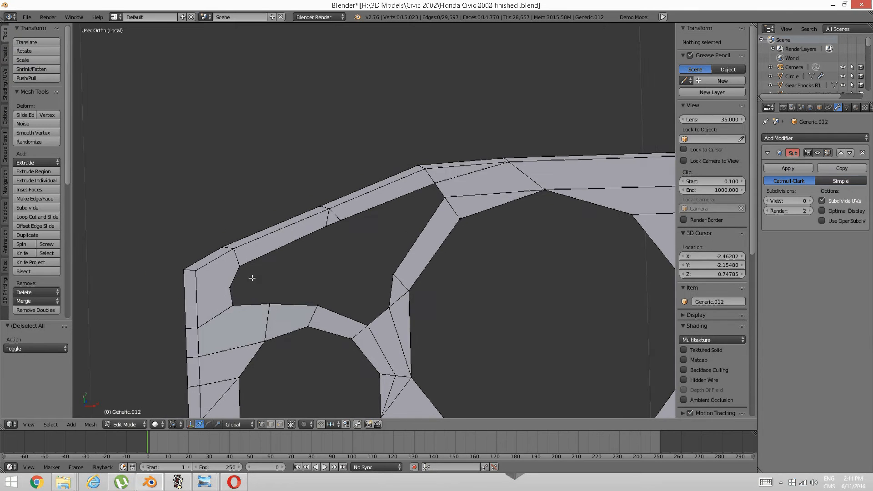
- Move the two lower vertices at the window's left end slightly up and to the left
right_click(242, 265)
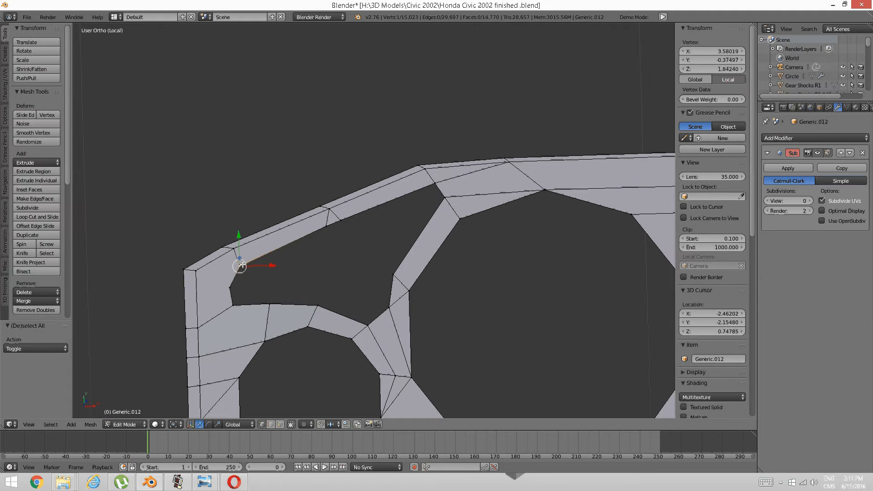
right_click(232, 290, "shift")
right_click(231, 288)
right_click(234, 302, "shift")
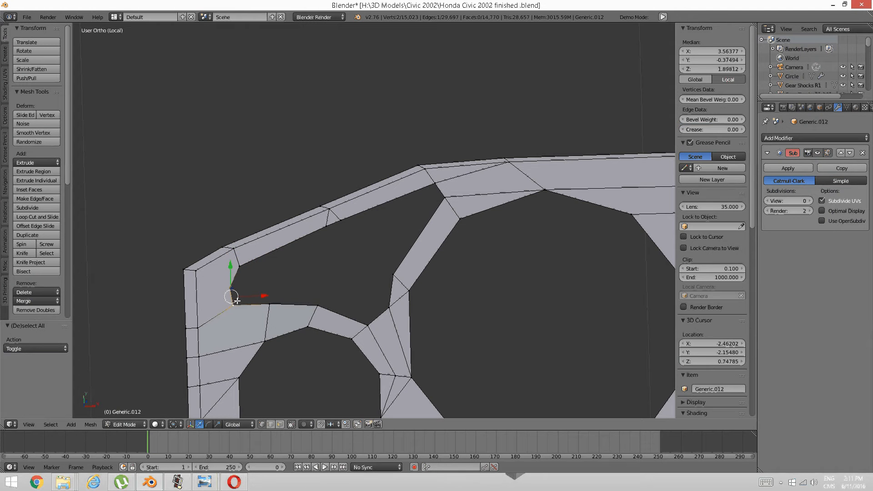
key("g")
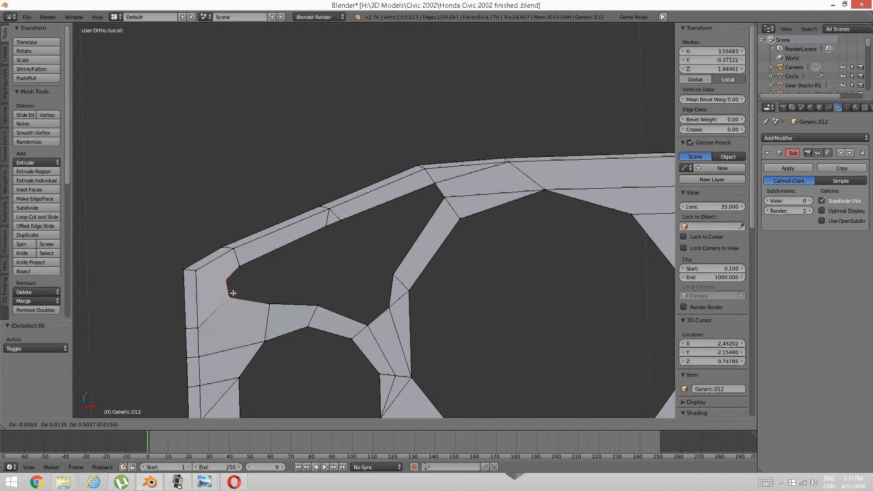
left_click(231, 288)
- Join the window's leftmost vertex to the inner upper-left corner vertex of the panel with an edge
right_click(227, 279)
right_click(220, 282, "shift")
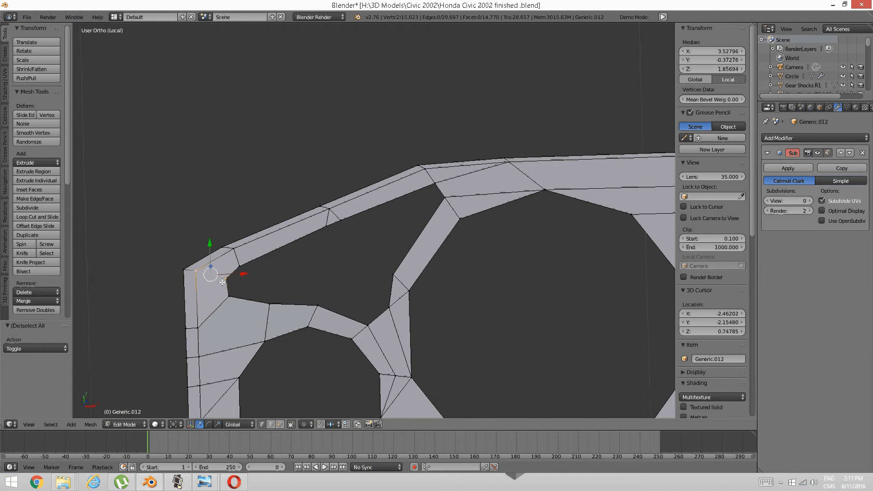
key("f")
key("a")
scroll(395, 229, "down", 2)
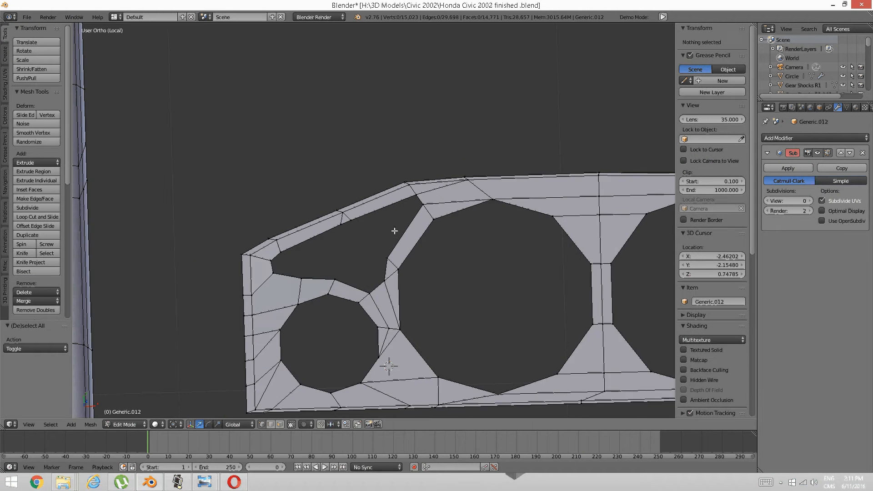
- Move the three vertices at the window's left end down by about 0.02 units
middle_click_drag(395, 229, 325, 250, "shift")
scroll(296, 273, "up", 3)
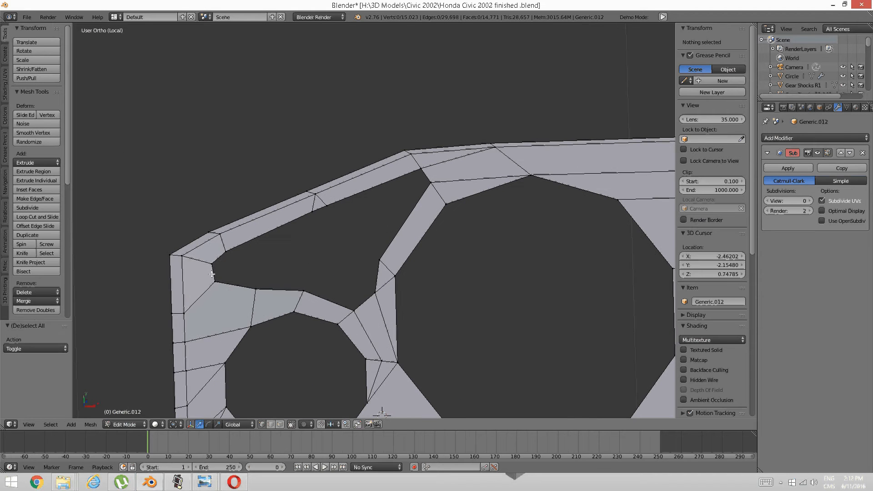
right_click(217, 280)
right_click(224, 251, "shift")
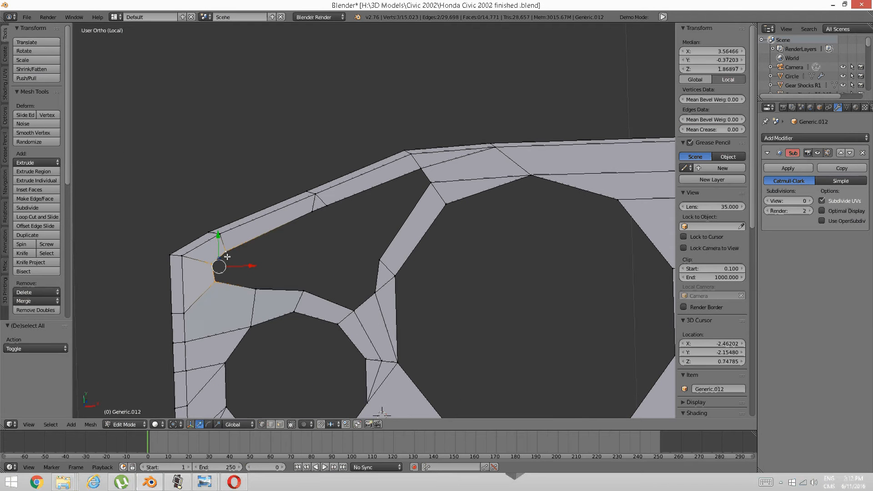
key("g")
left_click(222, 264)
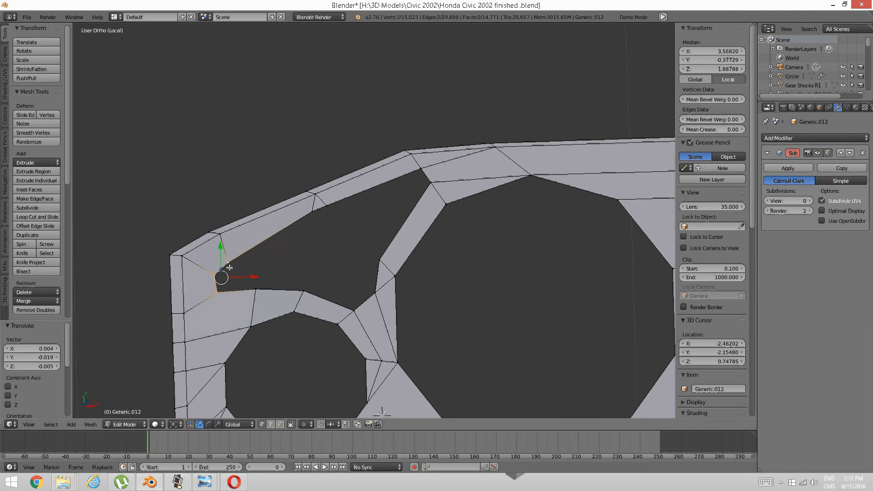
- Adjust the position of the single vertex at the upper-left corner of the left triangular opening
key("a")
right_click(230, 262)
key("g")
left_click(239, 269)
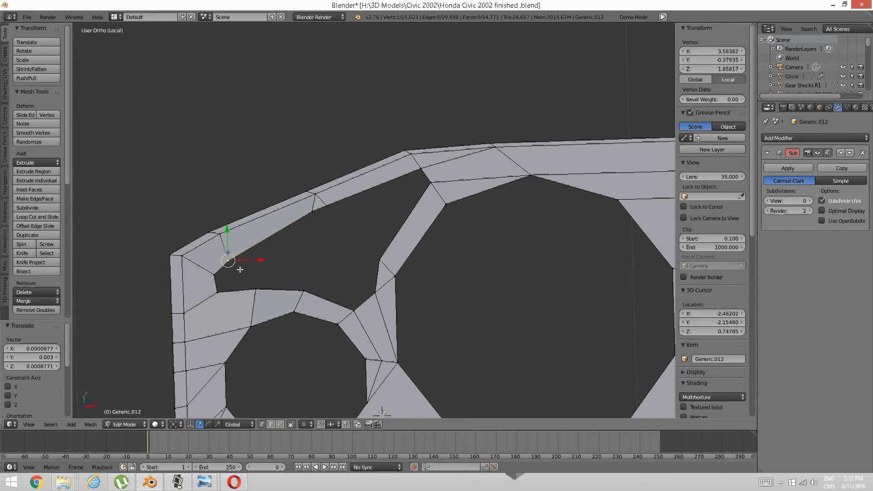
key("a")
- Try adding a loop cut through the face along the right large hole's upper-right edge
scroll(306, 222, "down", 3)
middle_click_drag(465, 212, 282, 223, "shift")
scroll(282, 222, "up", 2)
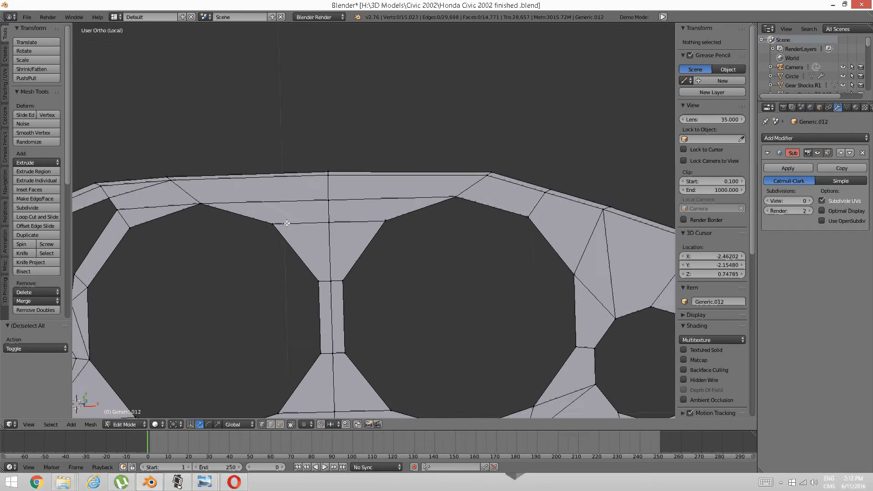
scroll(284, 226, "down", 2)
middle_click_drag(411, 237, 519, 220, "shift")
scroll(341, 265, "up", 2)
middle_click_drag(668, 230, 370, 255, "shift")
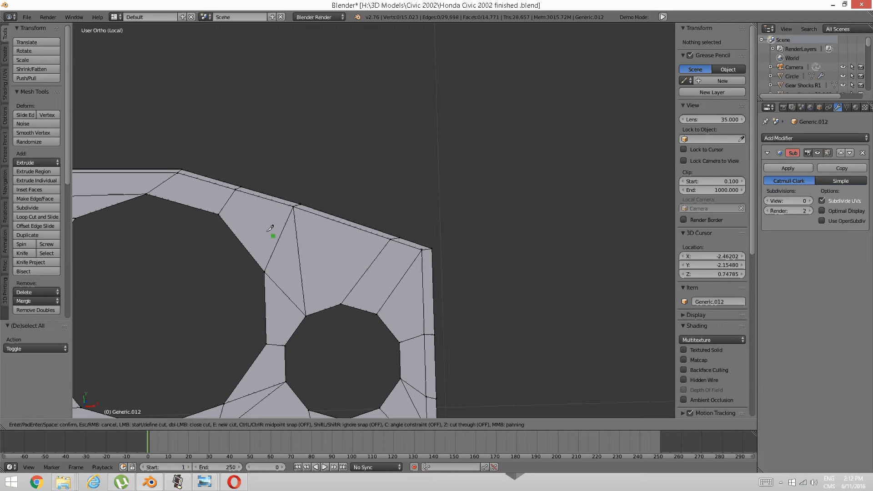
middle_click_drag(104, 283, 204, 284, "shift")
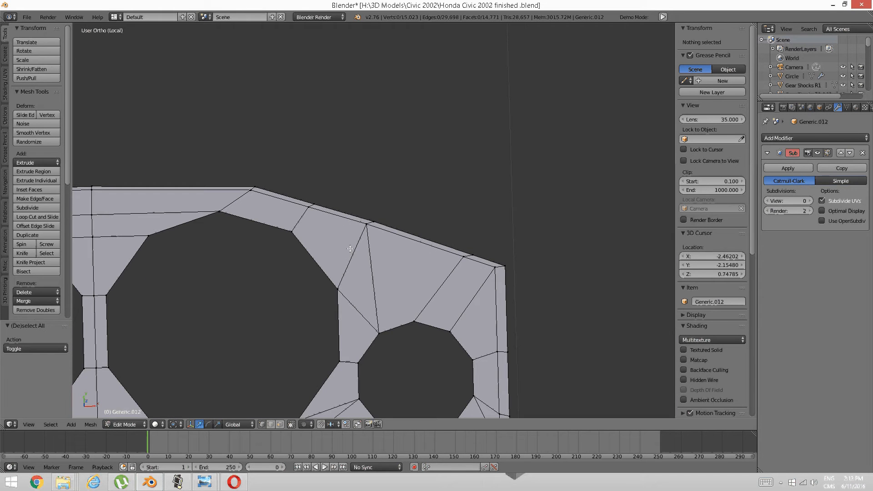
key("ctrl+r")
left_click(323, 244)
right_click(323, 244)
key("a")
key("ctrl+z")
key("ctrl+z")
- Knife-cut a roughly triangular outline into the faces between the right large hole, the sloped outer edge and the right small hole
middle_click_drag(110, 284, 475, 260, "shift")
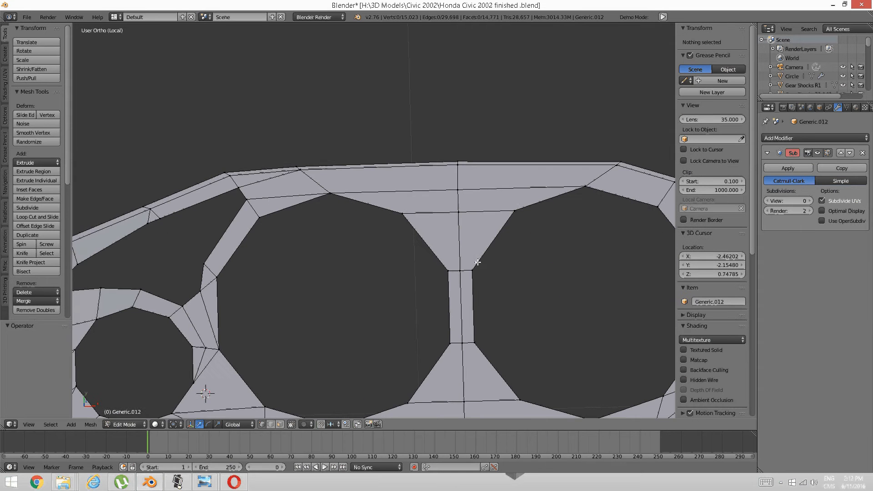
middle_click_drag(615, 228, 380, 254, "shift")
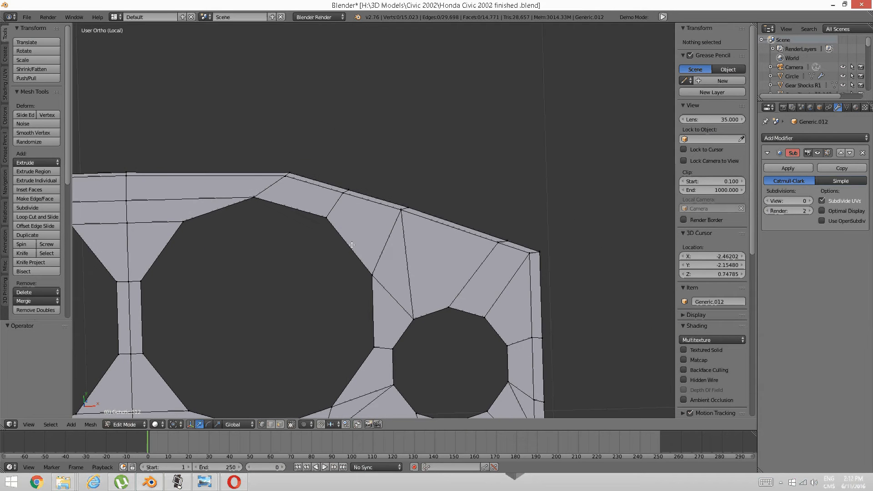
key("k")
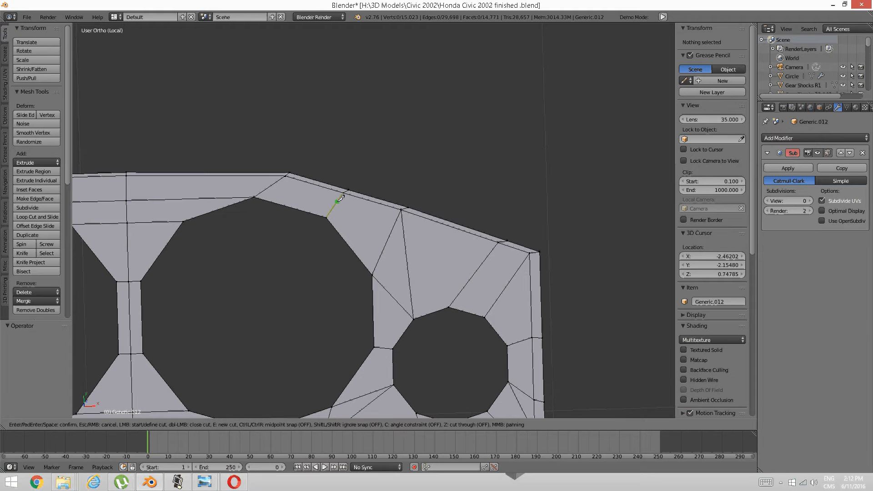
left_click(340, 198)
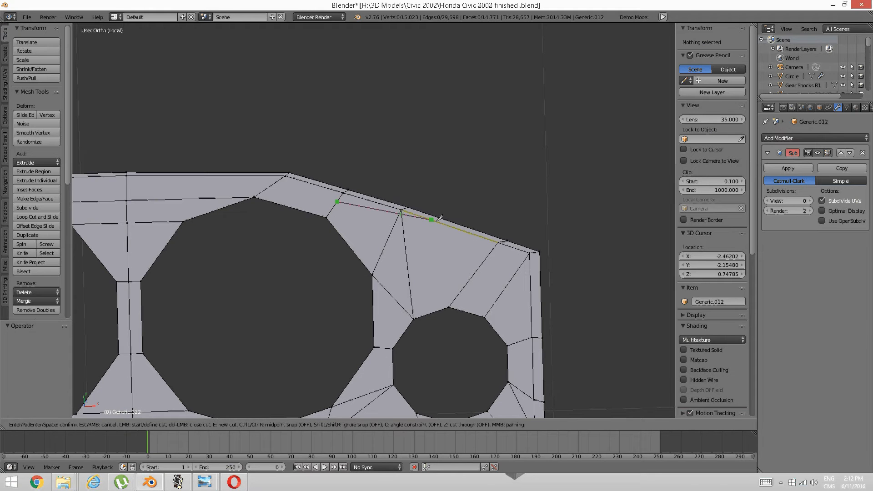
left_click(493, 251)
left_click(519, 271)
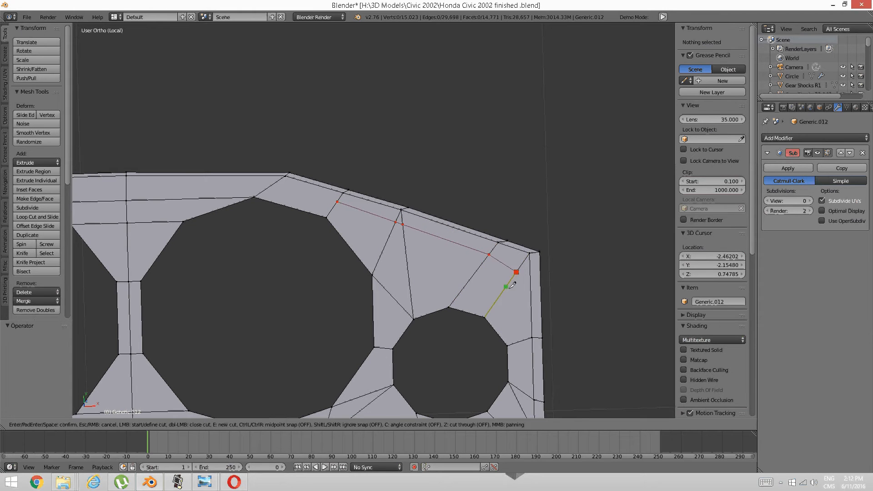
left_click(504, 288)
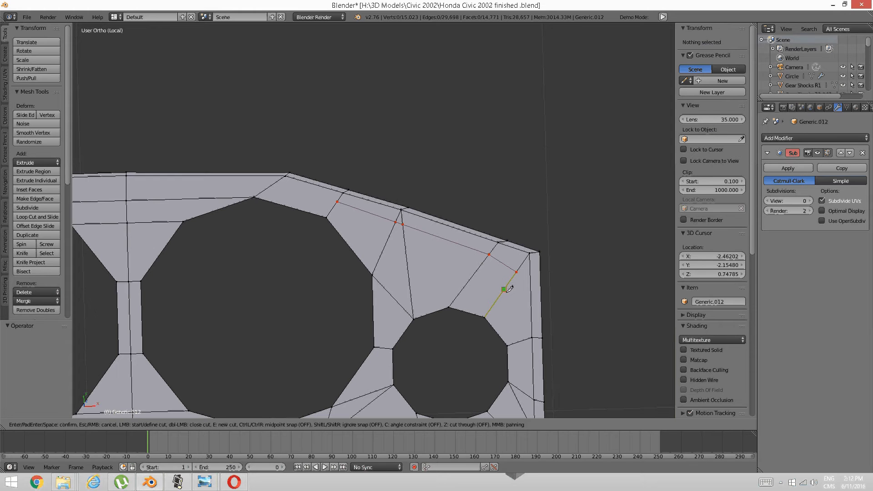
left_click(462, 289)
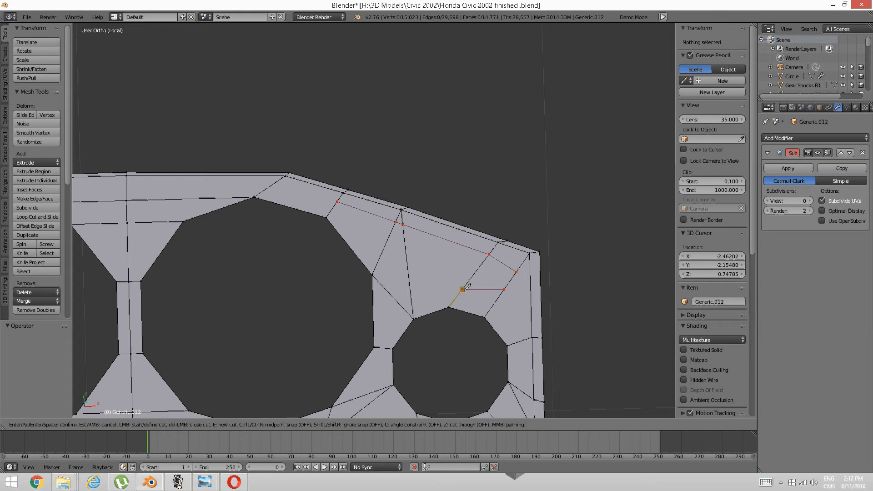
left_click(414, 303)
left_click(403, 307)
left_click(391, 292)
left_click(378, 244)
left_click(331, 210)
key("Return")
key("a")
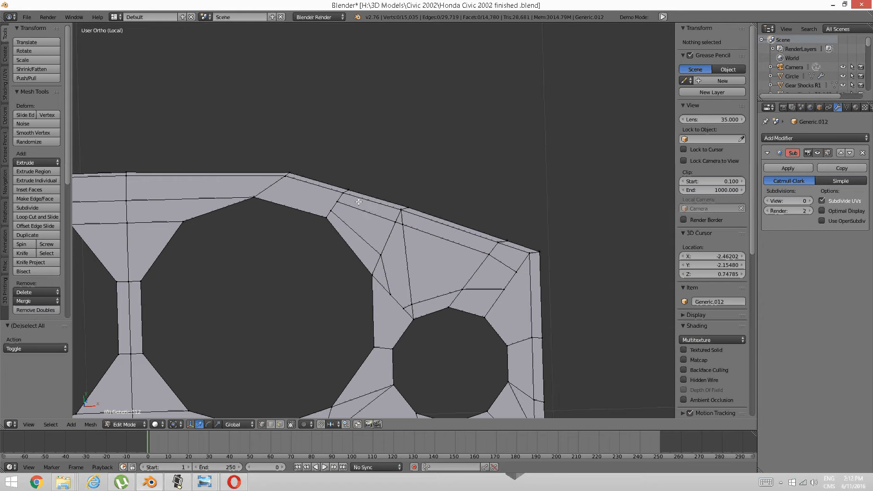
- Connect the outline's two upper-left cut vertices to the large hole's nearby rim vertex and the panel's inner border corner
key("ctrl+Tab")
left_click(348, 202)
right_click(329, 208)
right_click(254, 200, "shift")
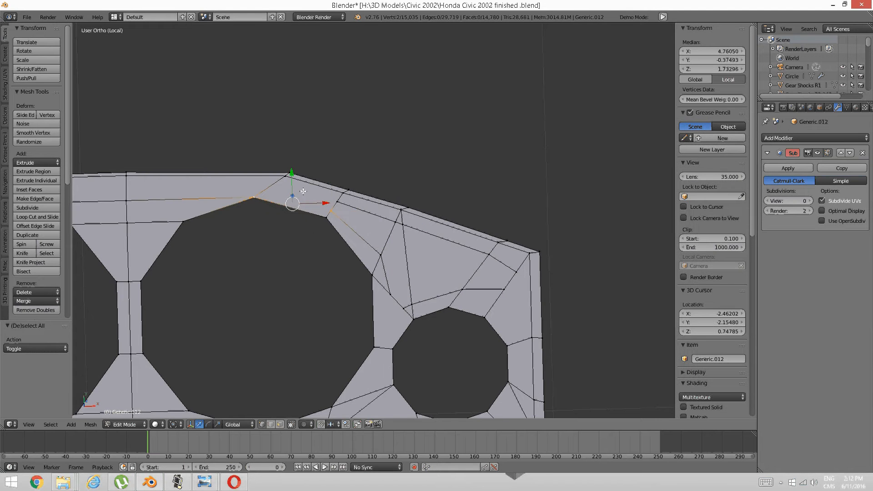
key("j")
key("a")
right_click(336, 200)
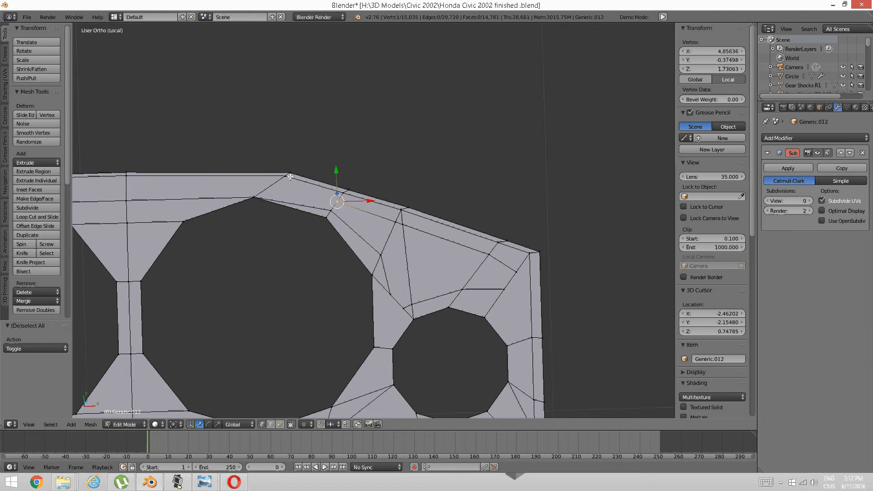
right_click(289, 176, "shift")
key("j")
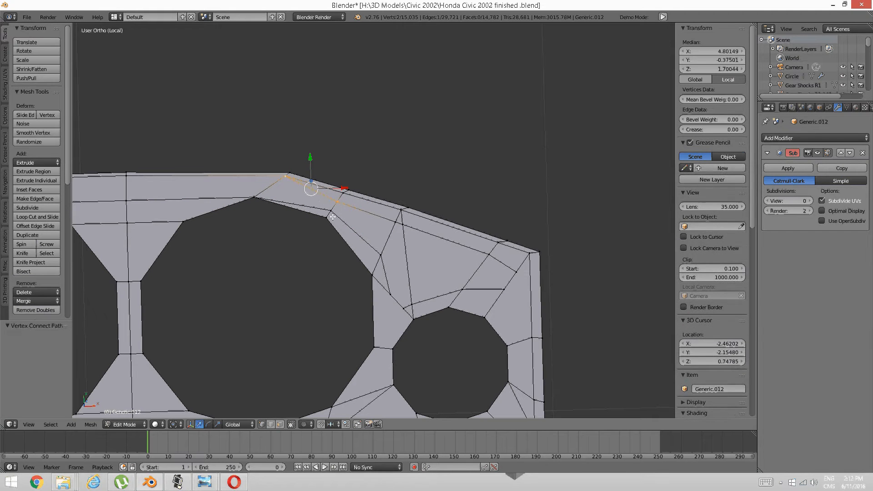
key("a")
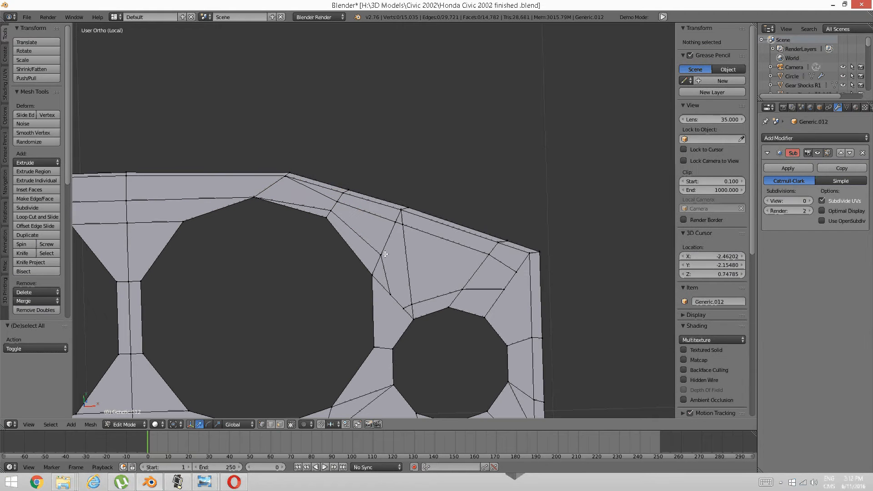
- Connect the outline's two lower-left vertices to the rim vertices of the small hole and the large hole below them
right_click(403, 306)
right_click(398, 342, "shift")
key("j")
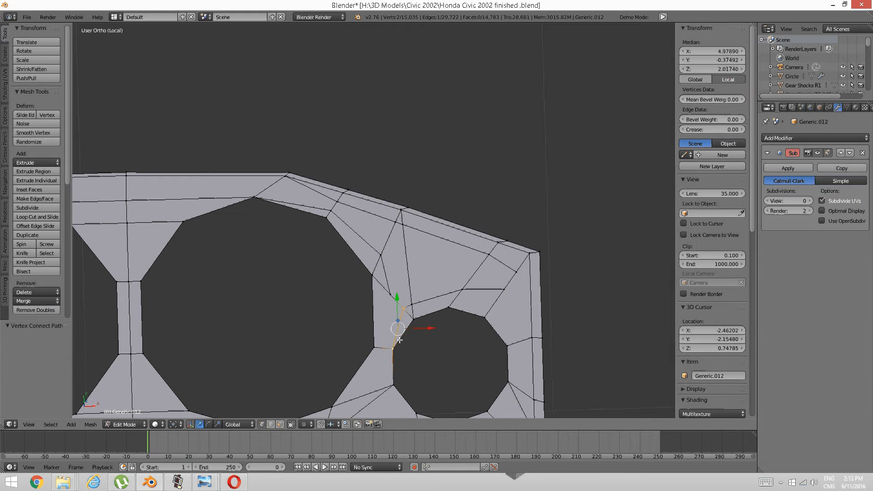
key("a")
right_click(390, 294)
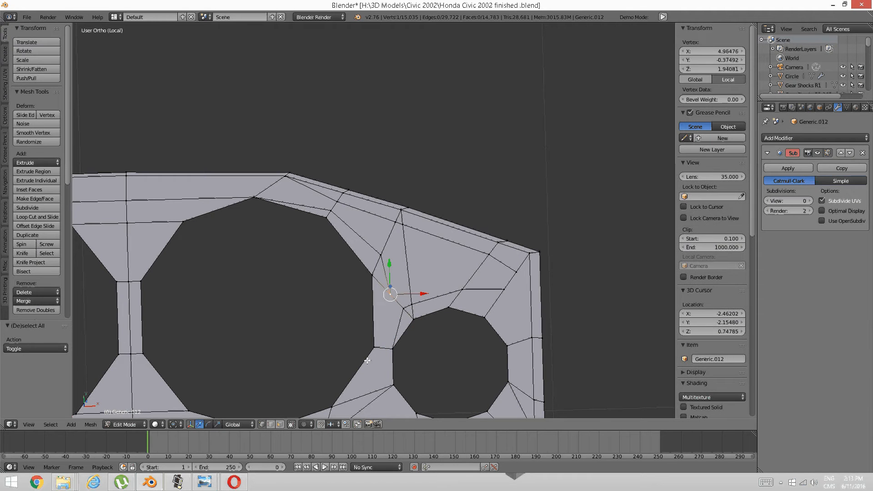
right_click(381, 351, "shift")
key("j")
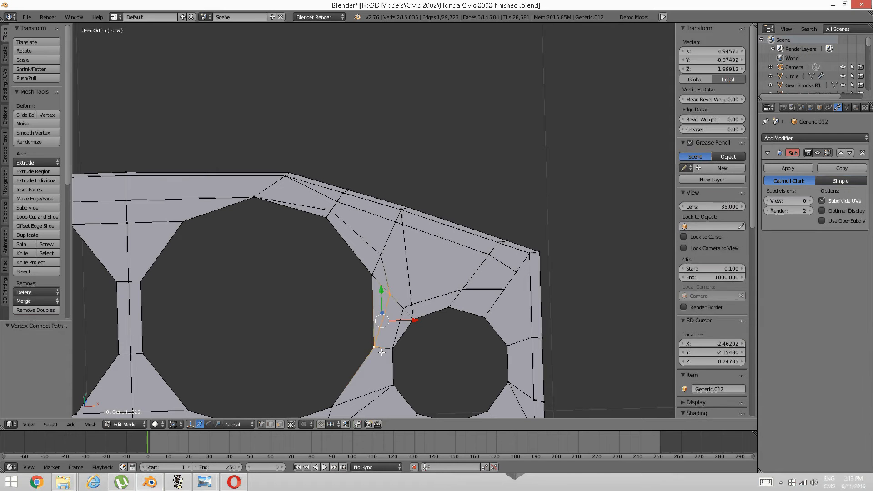
key("a")
- Connect the outline's two right-hand vertices to the small hole's rim vertex and the right border's inner edge vertex below
right_click(503, 291)
right_click(508, 347, "shift")
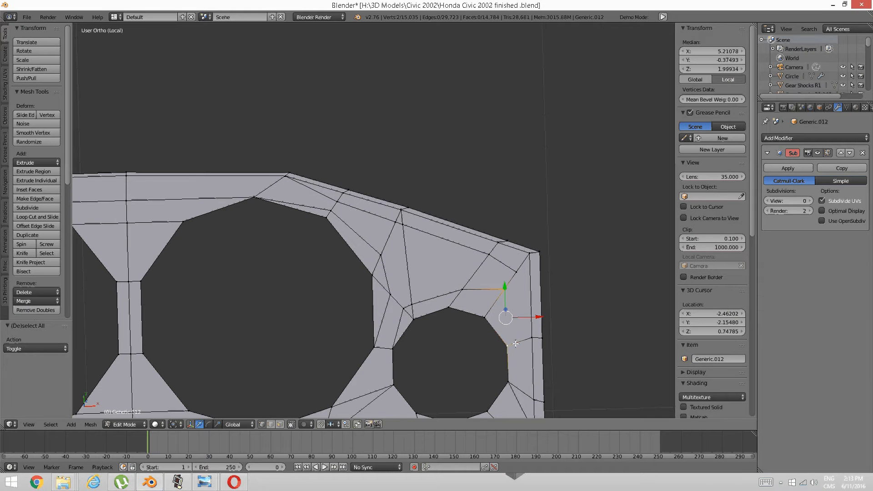
key("j")
key("a")
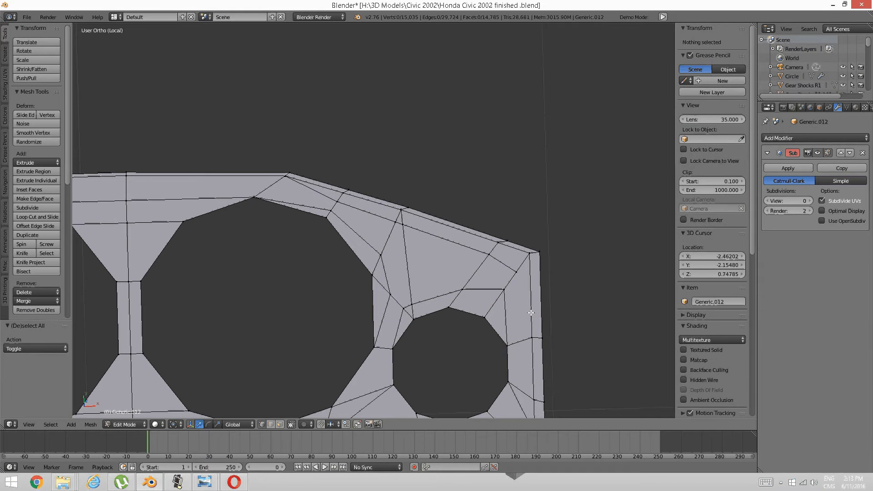
right_click(517, 273)
right_click(533, 338, "shift")
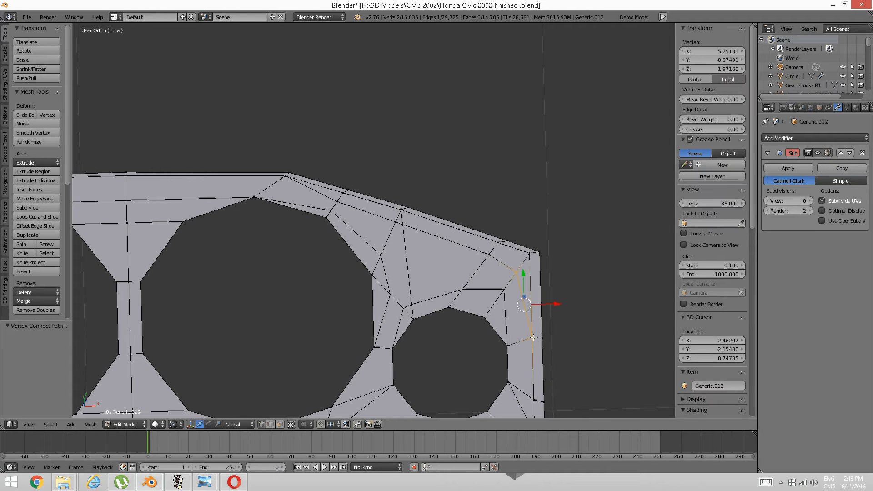
key("j")
key("a")
- Delete the four faces inside the knife-cut outline to open the right triangular hole
key("ctrl+Tab")
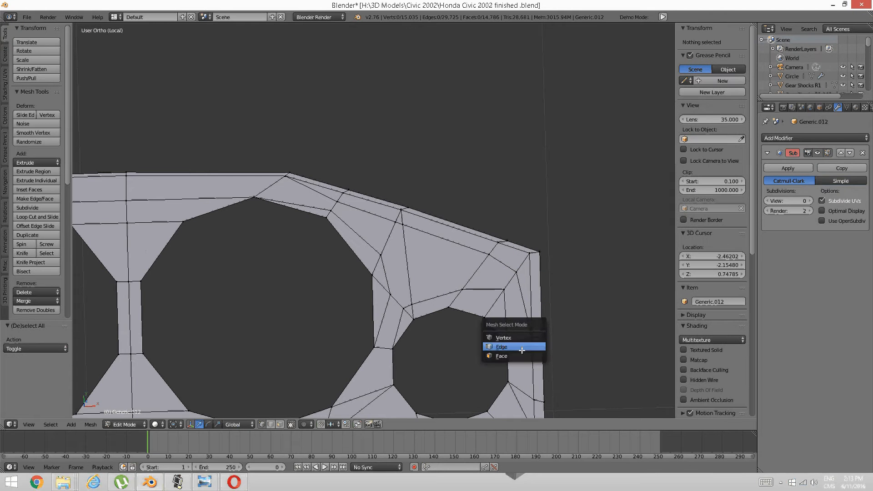
left_click(503, 356)
right_click(492, 276)
right_click(457, 282, "shift")
right_click(396, 266, "shift")
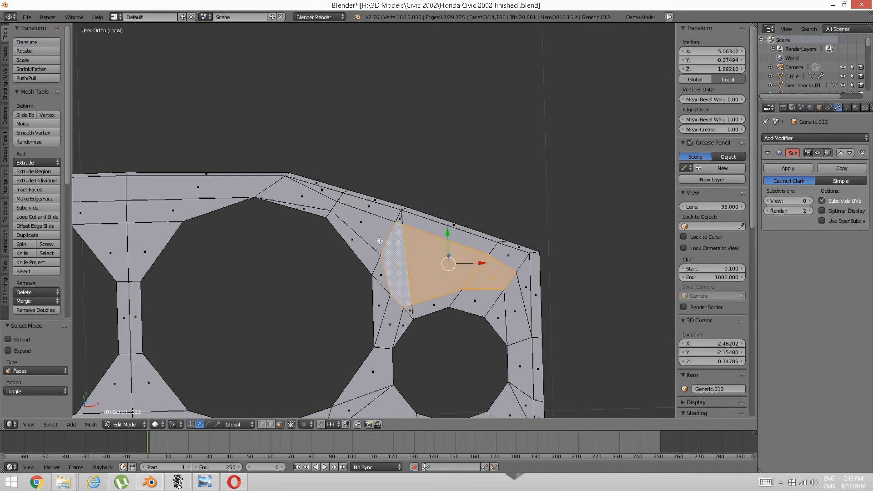
right_click(369, 230, "shift")
key("x")
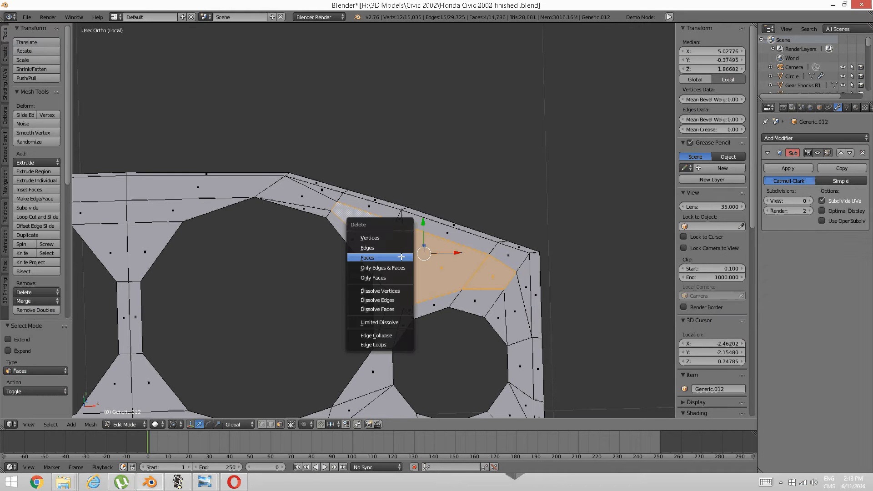
left_click(401, 256)
- Examine the panel's openings and surrounding edge flow from one end to the other
scroll(423, 269, "down", 3)
middle_click_drag(361, 268, 479, 276, "shift")
middle_click_drag(368, 298, 380, 300, "shift")
scroll(380, 300, "up", 2)
middle_click_drag(479, 275, 417, 275, "shift")
middle_click_drag(535, 255, 464, 259, "shift")
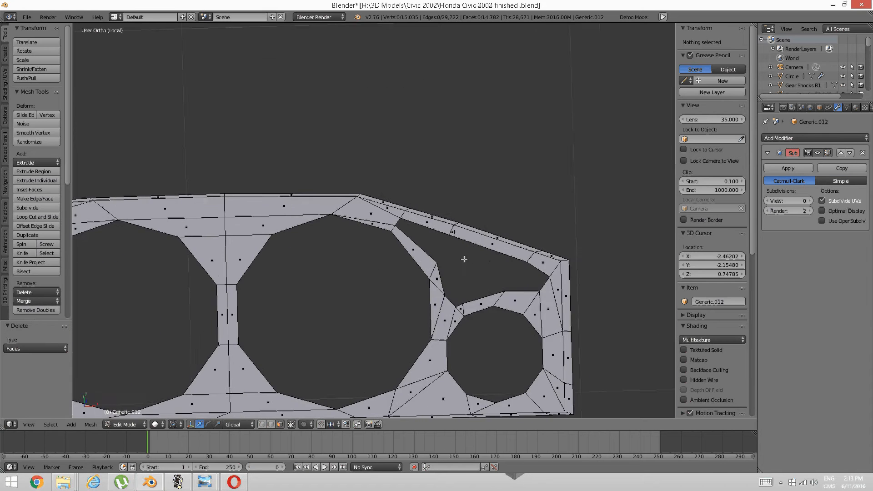
scroll(465, 260, "up", 1)
scroll(479, 263, "down", 2)
middle_click_drag(273, 290, 447, 296, "shift")
scroll(448, 296, "up", 1)
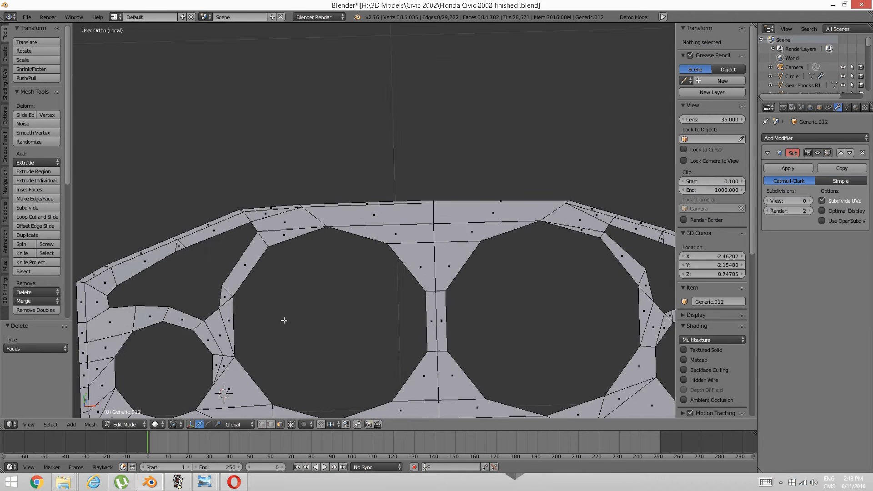
middle_click_drag(245, 333, 399, 312, "shift")
scroll(400, 312, "up", 1)
scroll(409, 314, "down", 2)
middle_click_drag(665, 269, 277, 269, "shift")
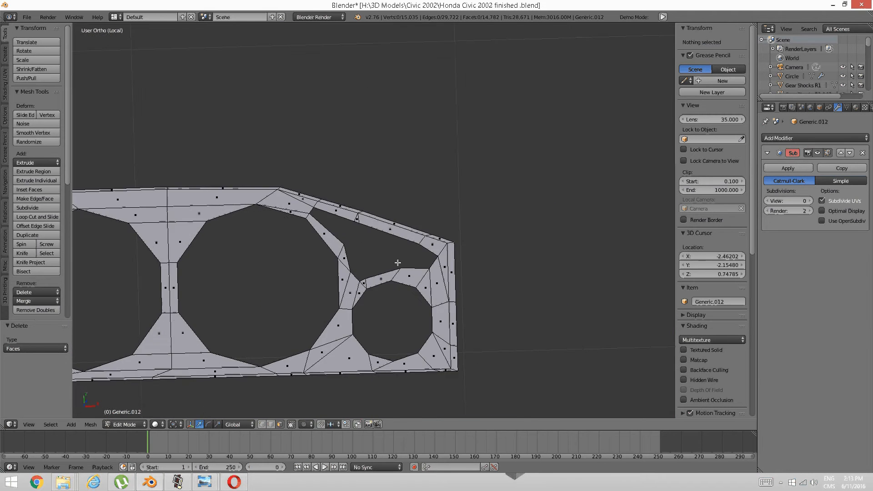
scroll(397, 263, "up", 1)
middle_click_drag(385, 302, 433, 259, "shift")
scroll(432, 259, "down", 1)
middle_click_drag(347, 311, 391, 323, "shift")
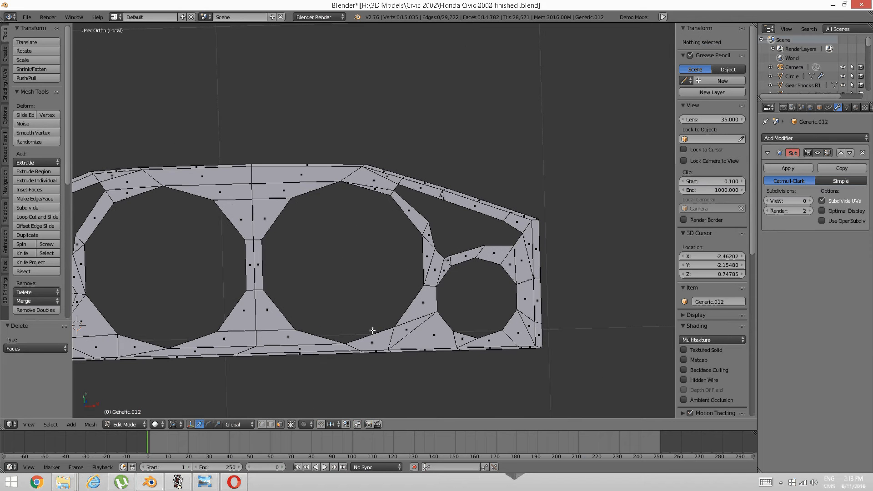
middle_click_drag(371, 388, 412, 412, "shift")
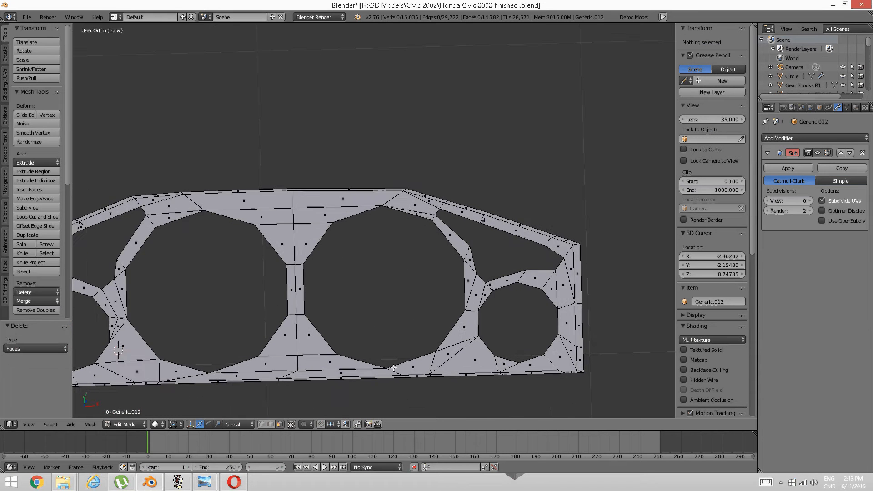
scroll(390, 366, "up", 1)
scroll(374, 364, "down", 1)
- Select the border edge loops of all six openings: the four round holes and the two triangular ones
middle_click_drag(373, 363, 253, 328)
key("ctrl+Tab")
left_click(254, 337)
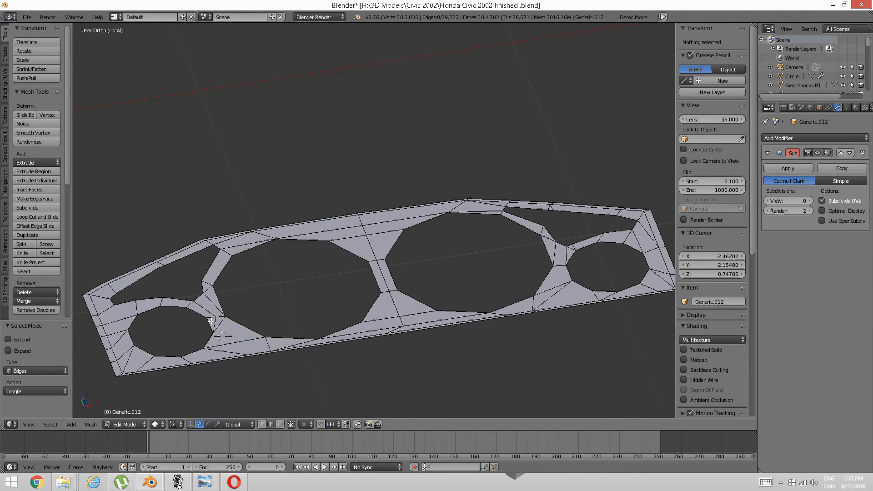
right_click(203, 321, "alt")
right_click(240, 322, "alt+shift")
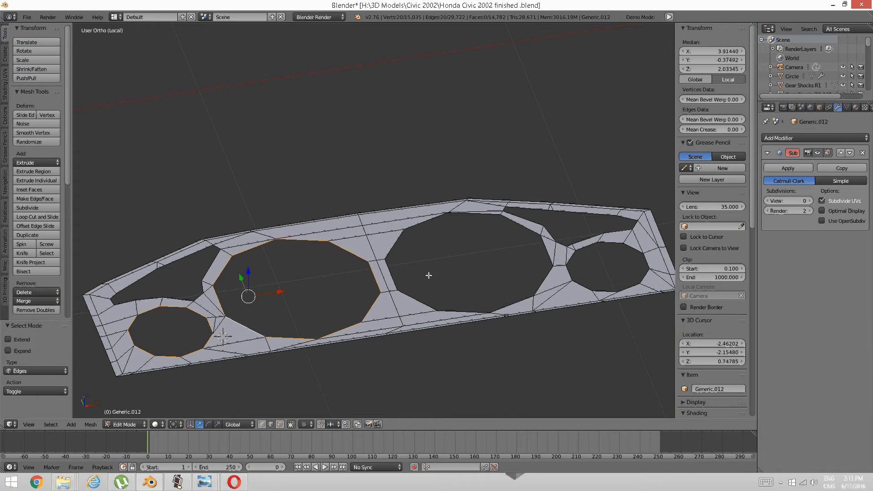
right_click(429, 294, "alt+shift")
scroll(437, 288, "down", 3, "ctrl")
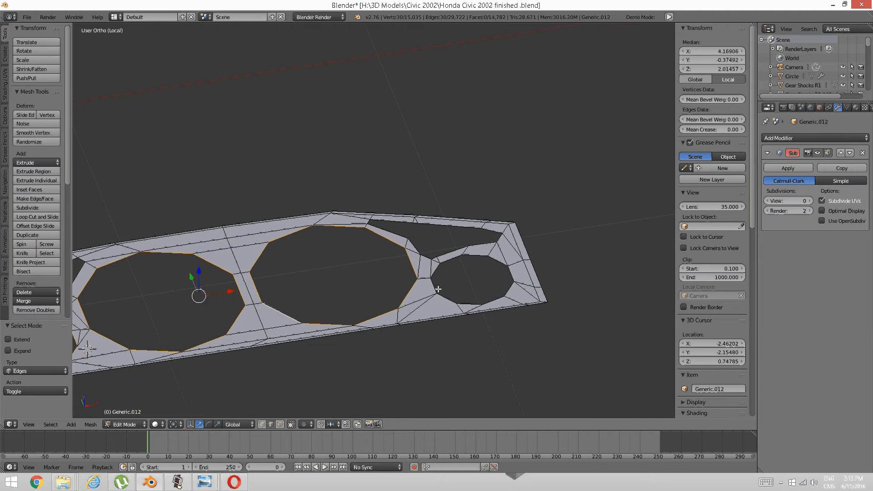
right_click(437, 289, "alt+shift")
right_click(435, 253, "alt+shift")
scroll(415, 271, "up", 5, "ctrl")
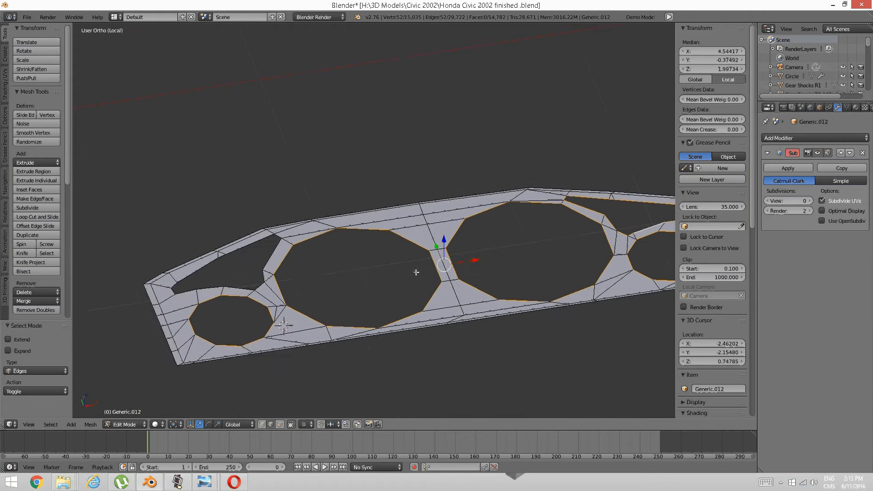
right_click(288, 259, "alt+shift")
scroll(293, 277, "up", 2)
middle_click_drag(354, 291, 413, 267, "shift")
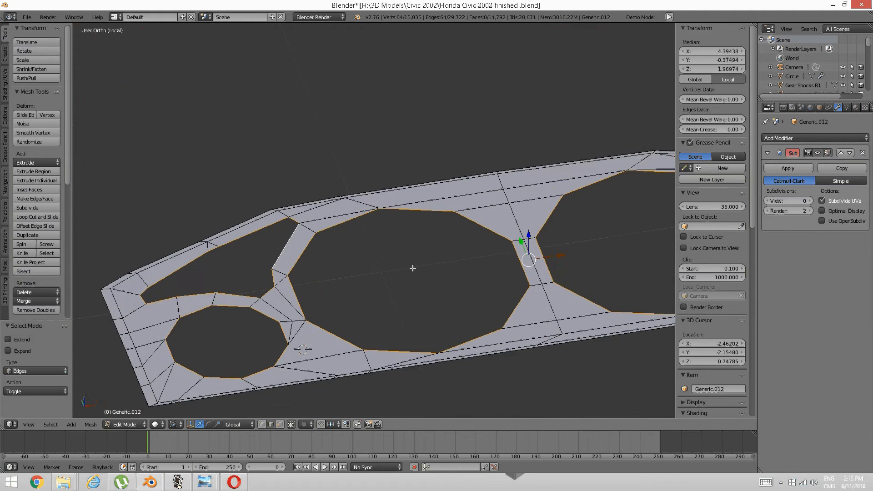
- Try to extrude the border loops of the six openings along Z to give the panel thickness
key("e")
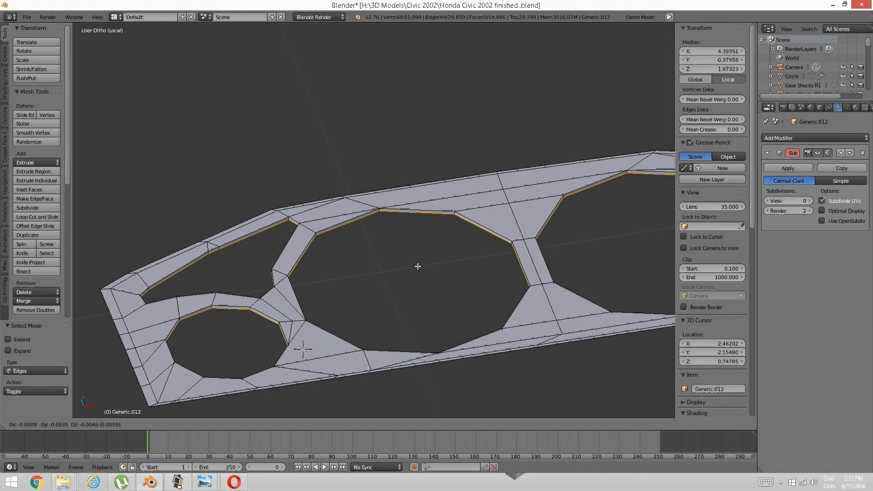
key("z")
left_click(416, 273)
key("a")
middle_click_drag(416, 273, 456, 255)
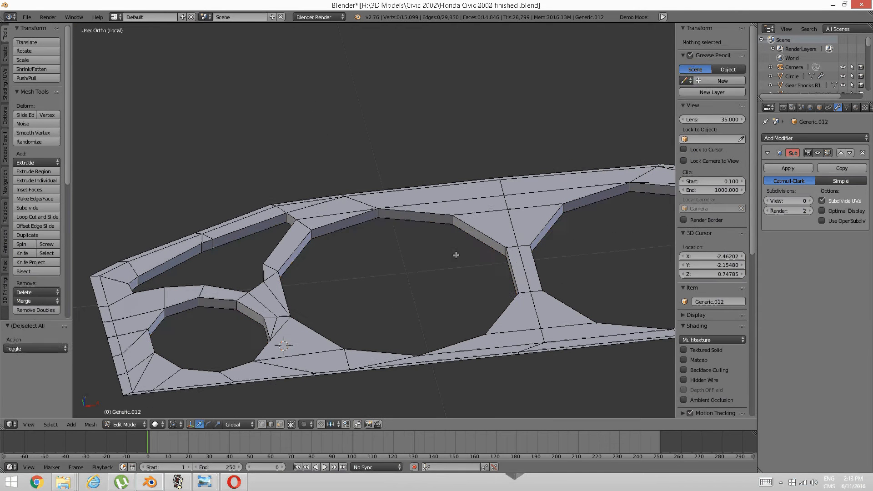
key("ctrl+z")
key("ctrl+z")
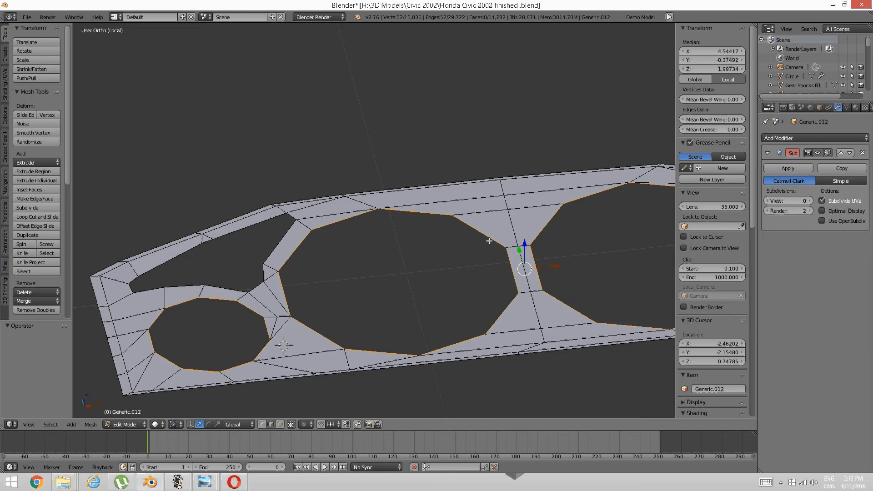
- Deselect everything, view the panel from the top and examine the instrument cluster reference photo in Windows Photo Viewer
middle_click_drag(488, 241, 455, 264)
key("a")
middle_click_drag(388, 239, 394, 261)
key("KP_7")
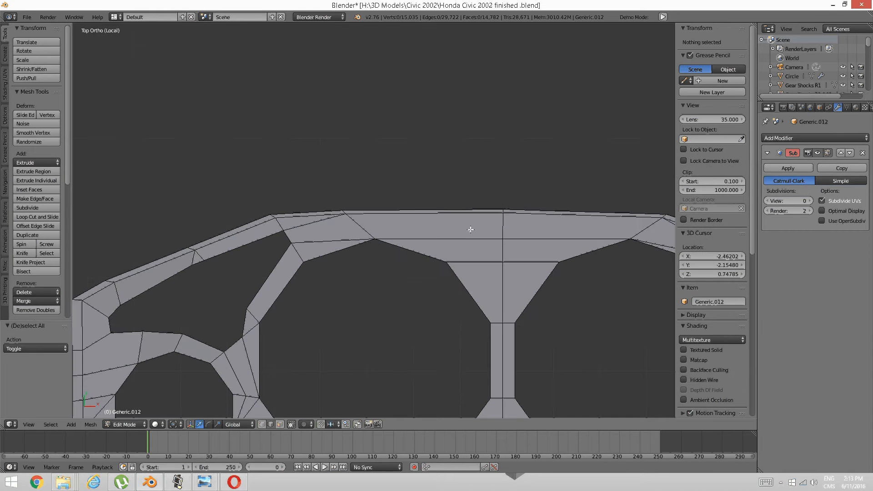
middle_click_drag(470, 229, 417, 230, "shift")
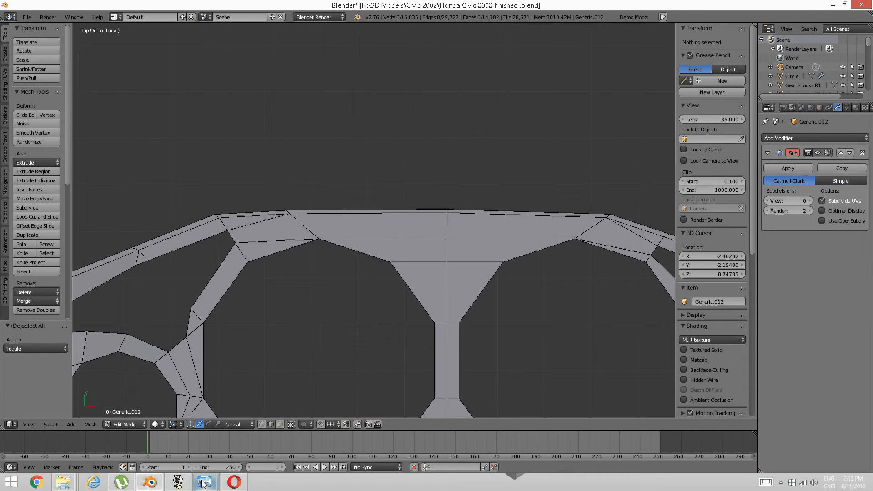
mouse_move(203, 483)
left_click(243, 439)
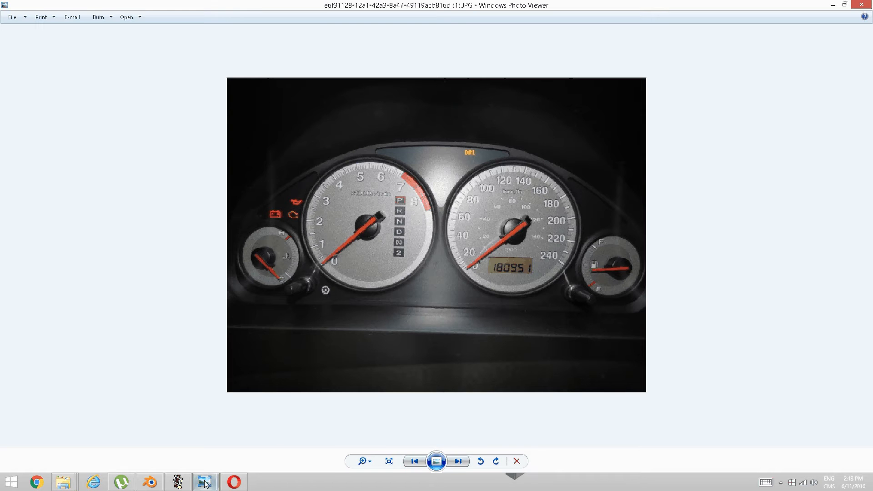
left_click(149, 482)
middle_click_drag(514, 239, 429, 251, "shift")
key("k")
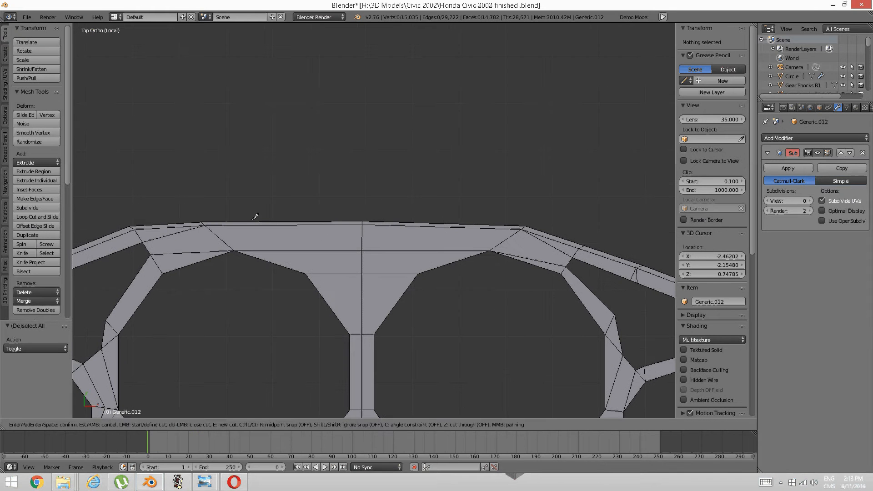
left_click(228, 226)
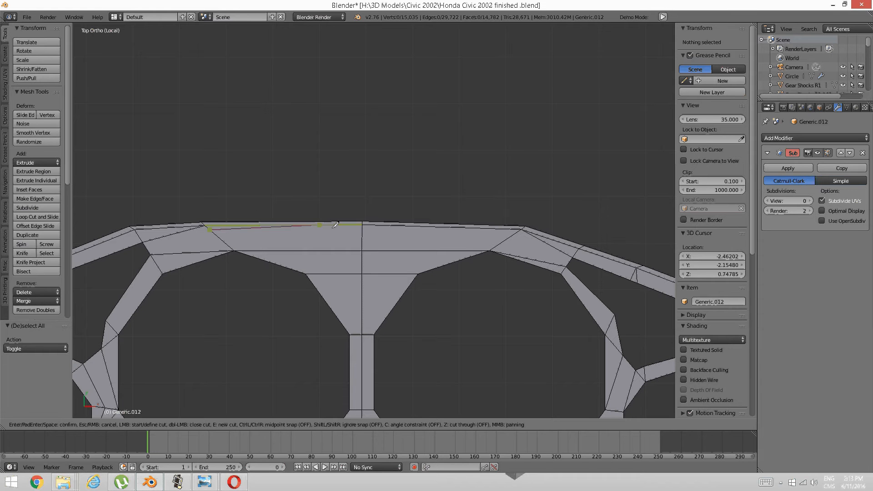
left_click(363, 229)
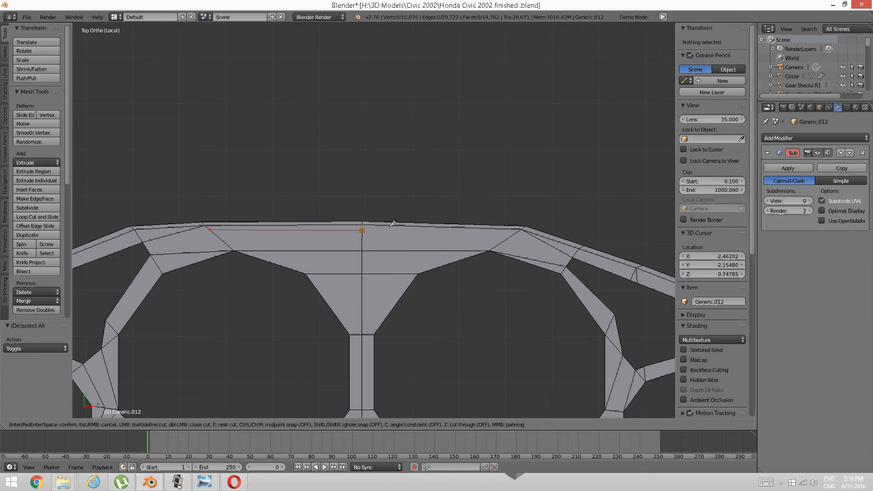
left_click(518, 231)
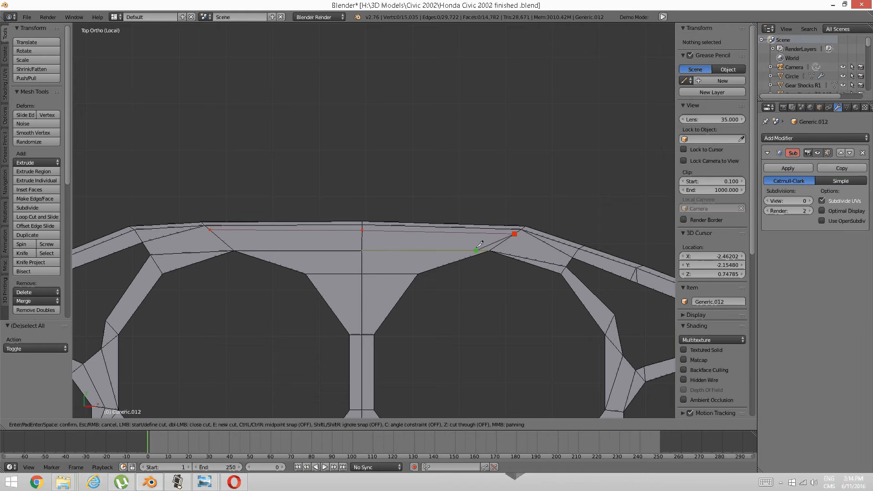
left_click(497, 244)
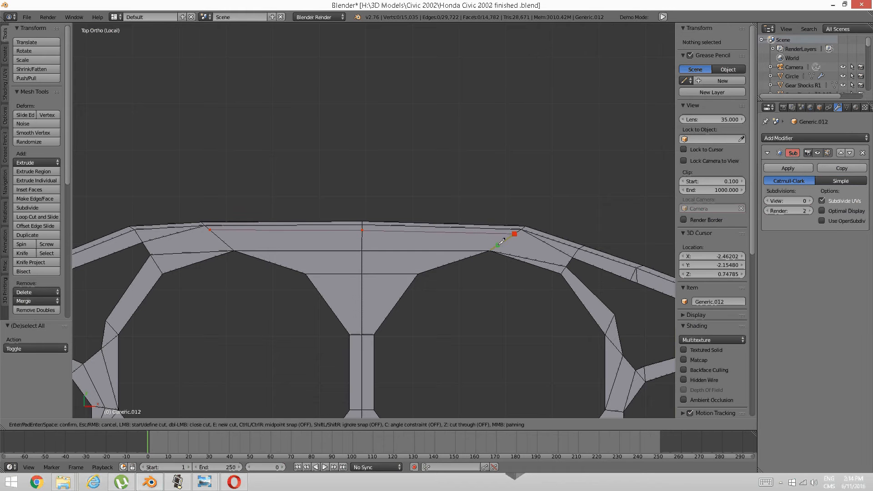
left_click(456, 250)
key("Return")
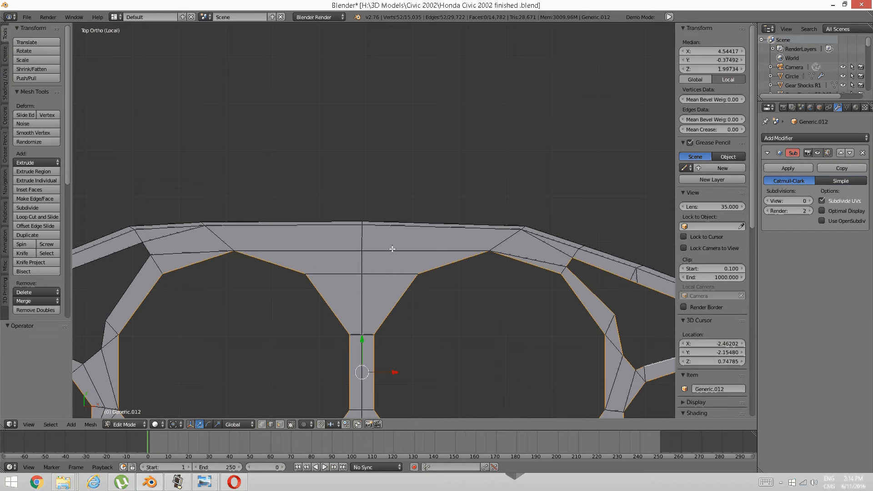
- Knife-cut a funnel-shaped outline inside the area between the two large round openings, following the upper border and both hole rims down to the central strut
key("k")
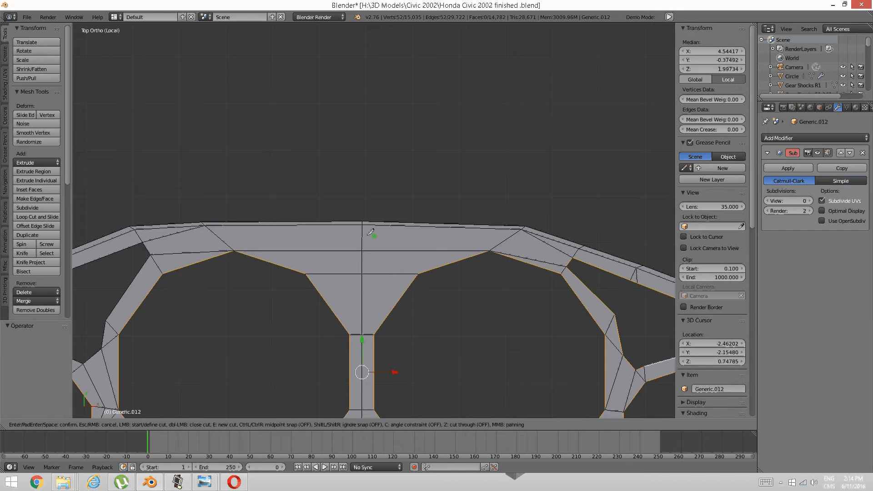
left_click(211, 229)
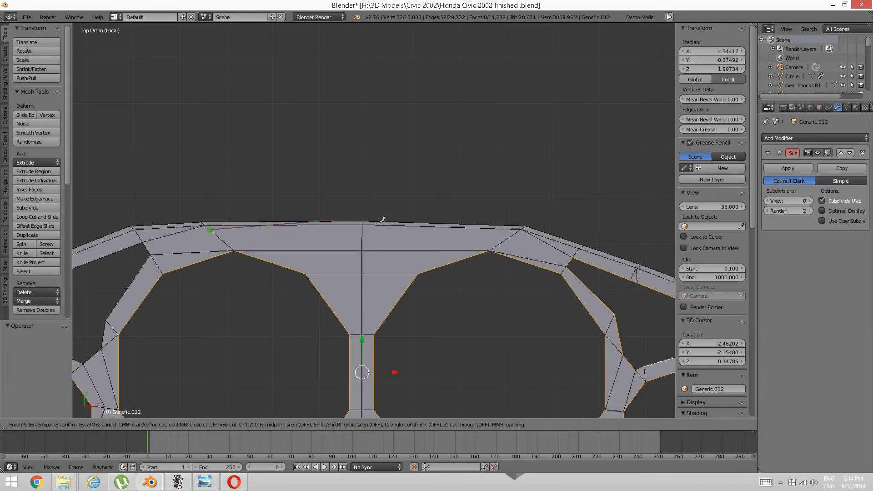
left_click(515, 233)
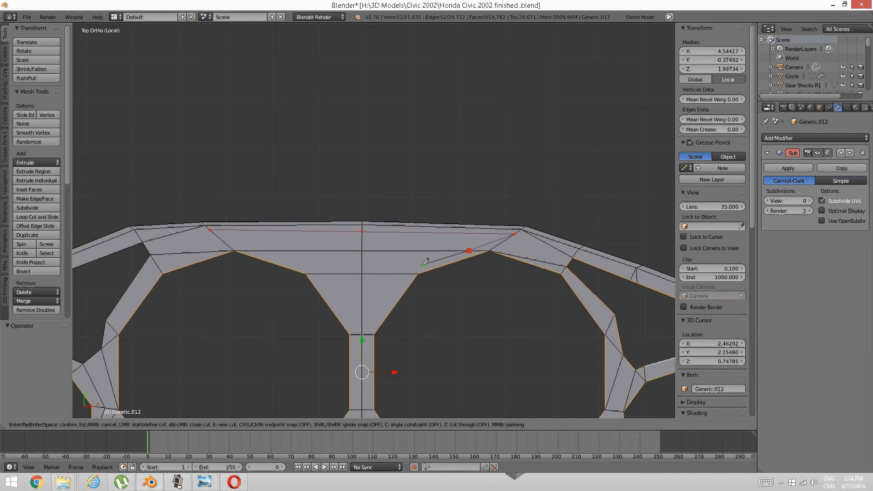
left_click(407, 274)
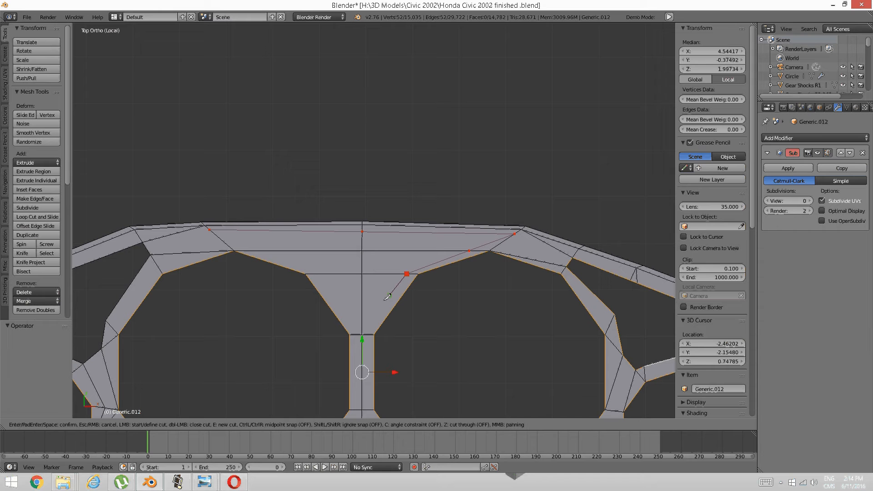
left_click(372, 320)
left_click(349, 320)
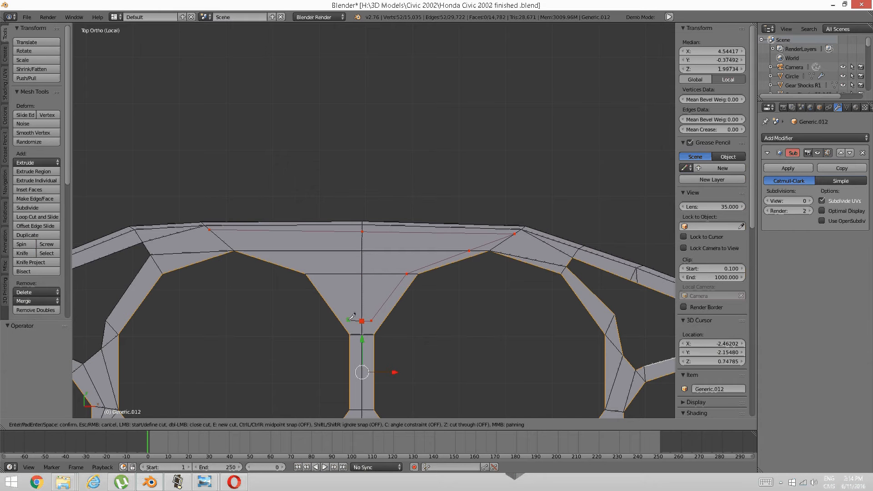
left_click(317, 273)
left_click(252, 250)
key("Return")
key("a")
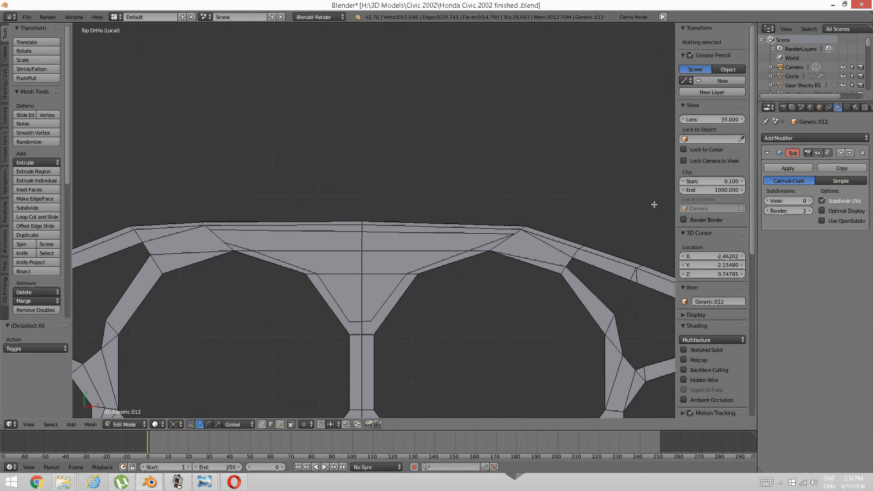
- Knife-cut a short edge across the funnel outline's right corner, near the top of the right large hole
key("k")
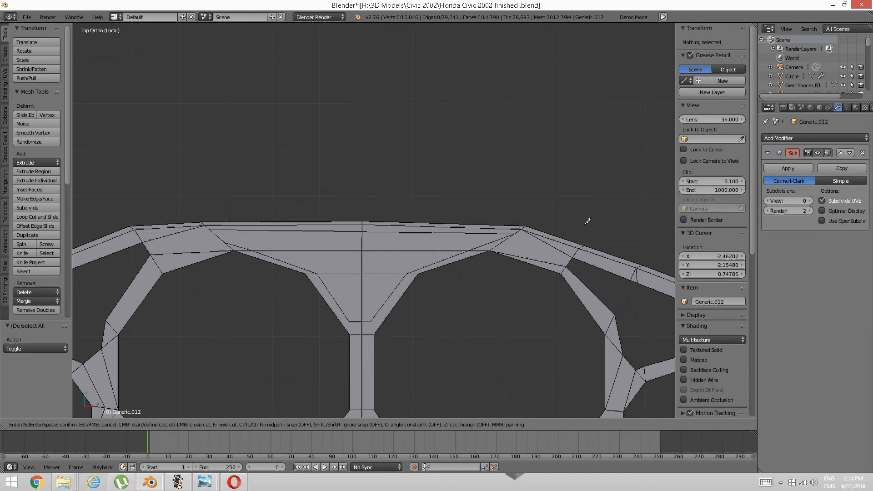
left_click(482, 245)
left_click(498, 245)
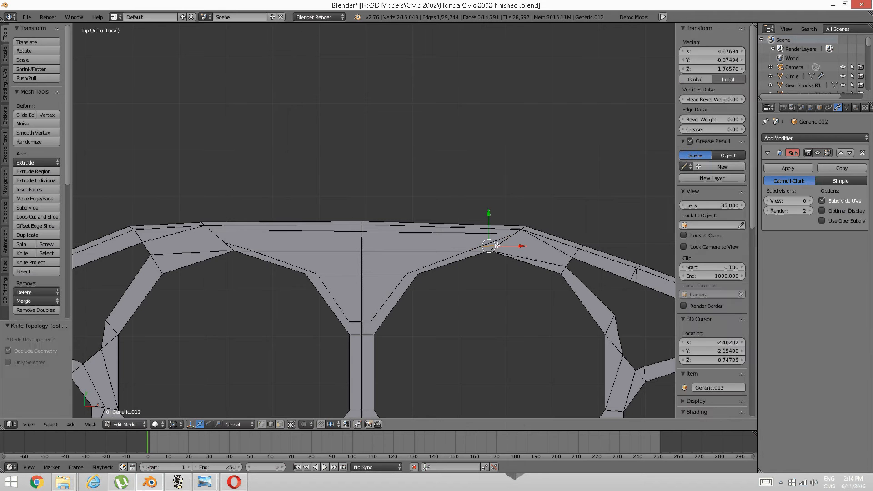
key("Return")
- Merge the short edge's two end vertices at the last selected one, on the diagonal edge beside the right large hole
key("ctrl+Tab")
left_click(463, 243)
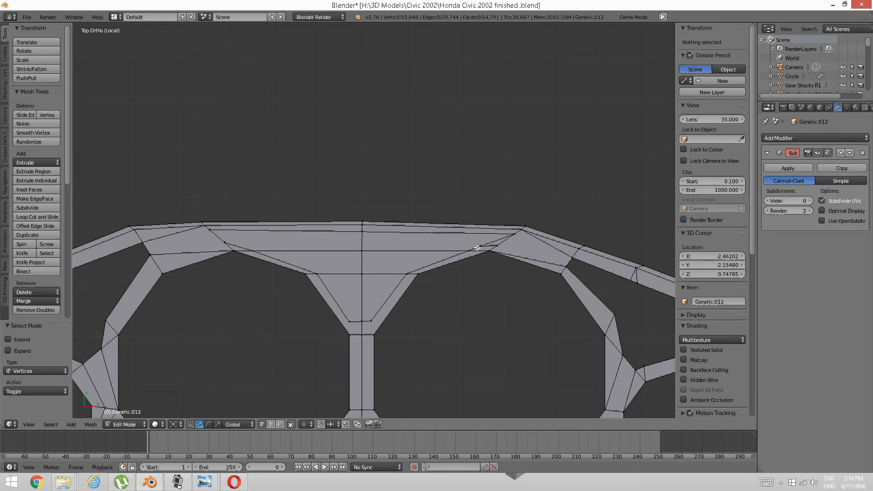
left_click(482, 245)
left_click(496, 246, "shift")
key("alt+m")
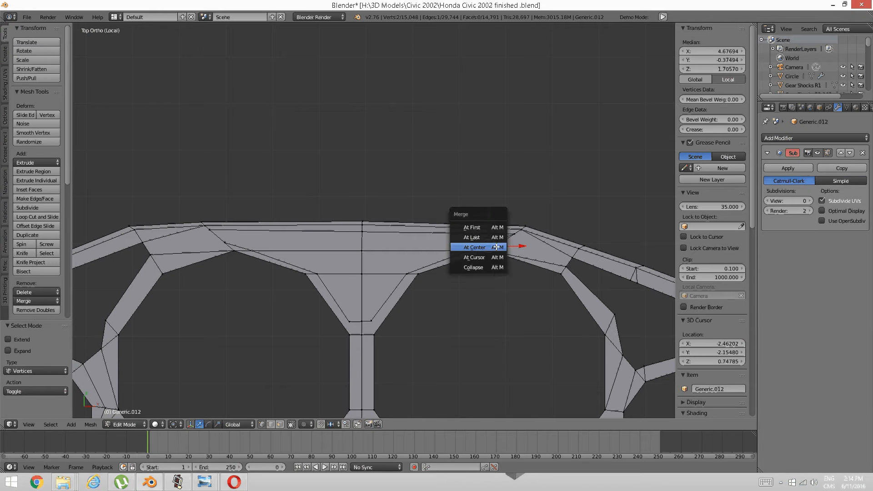
left_click(481, 239)
key("a")
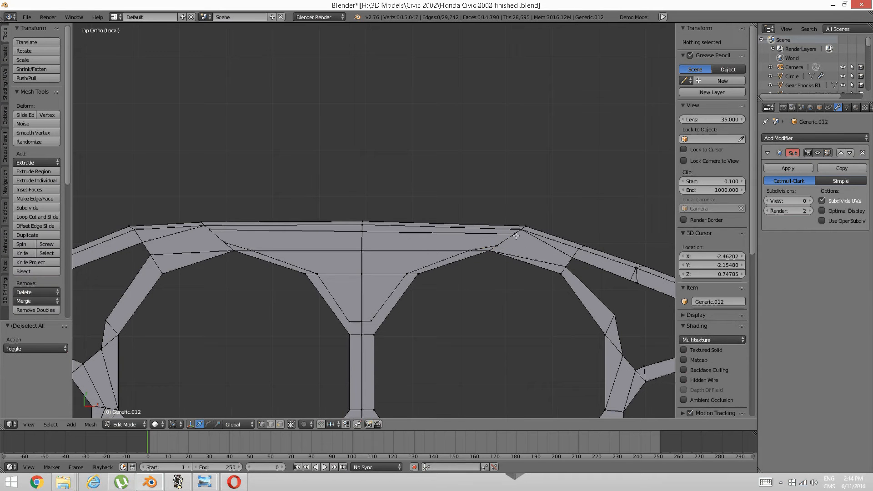
- Connect the funnel outline's two bottom corner vertices to the top corner vertices of the central strut below
middle_click_drag(516, 236, 521, 237, "shift")
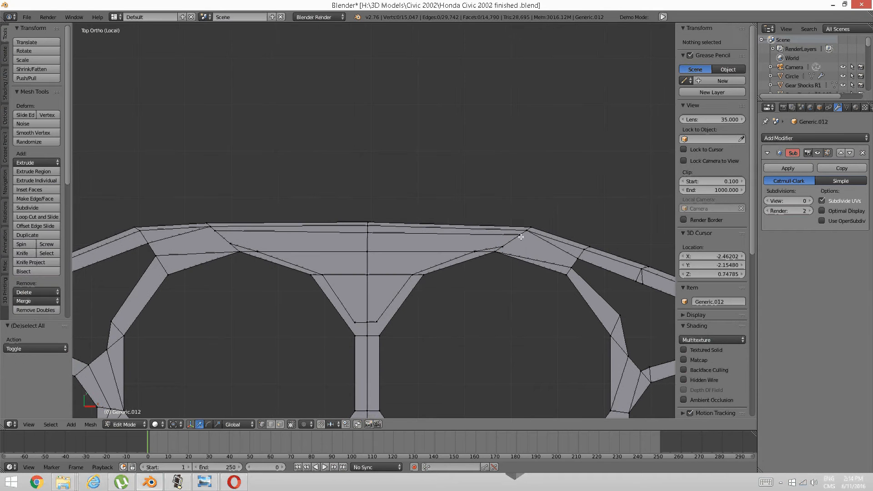
left_click(377, 328)
left_click(380, 330, "shift")
key("f")
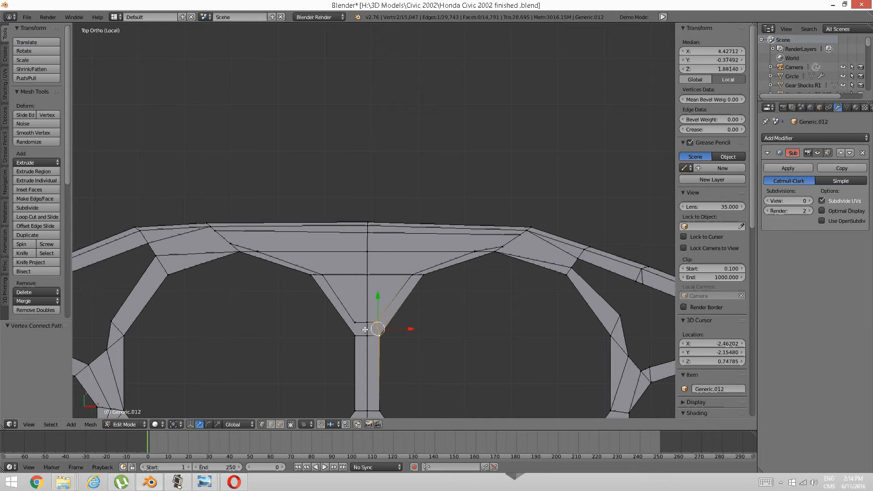
key("a")
left_click(356, 323)
left_click(354, 336, "shift")
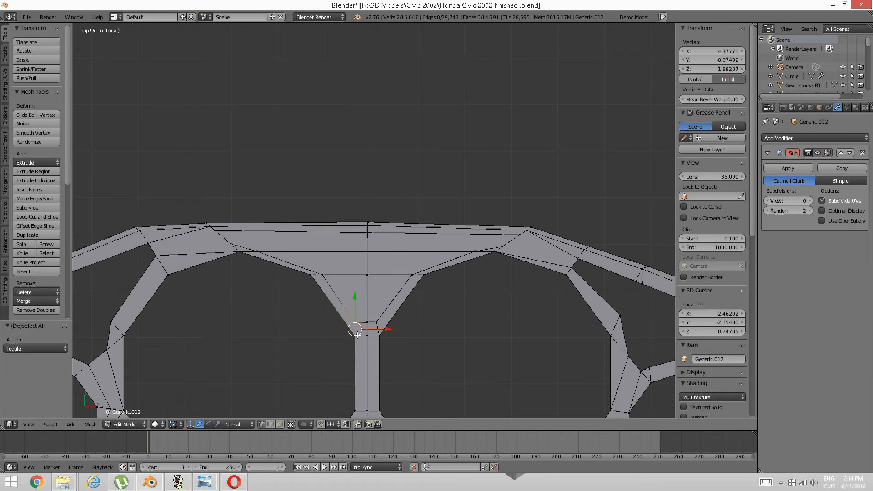
key("j")
key("a")
- Move the funnel outline's bottom-left vertex 0.004 along X toward the centre line
left_click(367, 324)
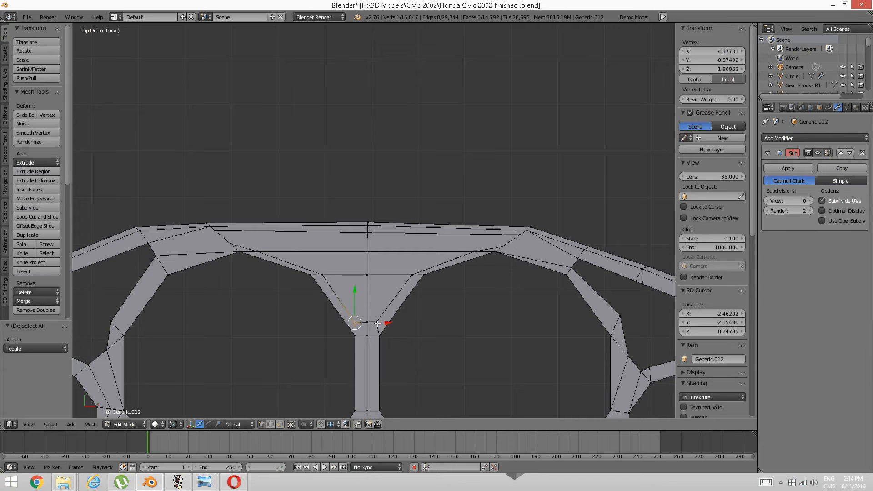
key("g")
key("x")
left_click(383, 321)
- Select the three bottom vertices of the funnel outline and scale them along Y to flatten the row
right_click(357, 322, "shift")
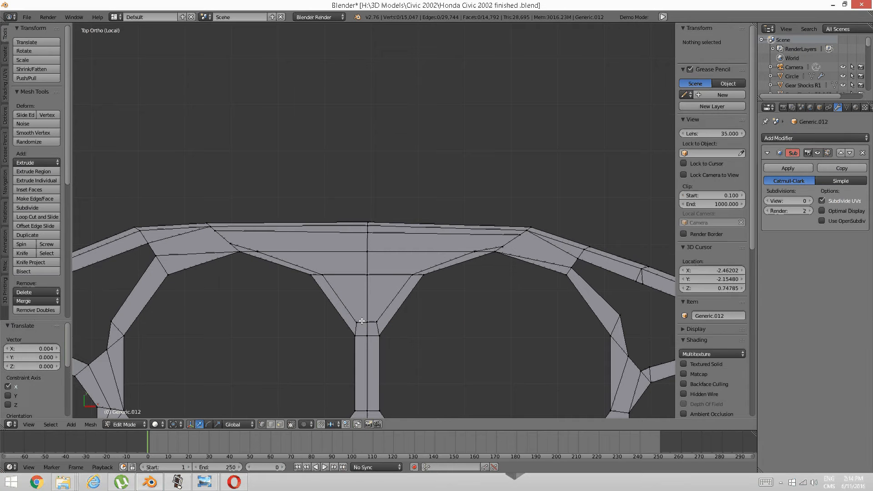
right_click(367, 322)
right_click(377, 322, "shift")
right_click(367, 289, "shift")
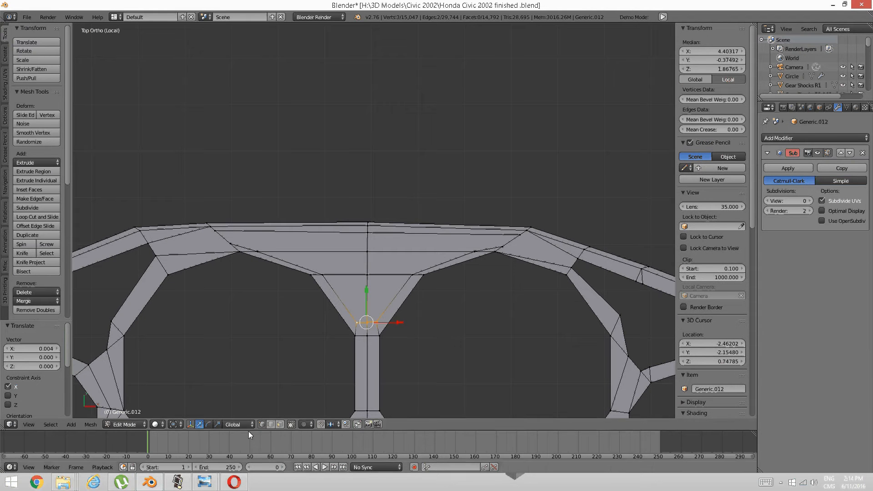
left_click(218, 424)
left_click_drag(368, 290, 368, 308)
key("a")
- Connect the funnel outline's two left-hand vertices to the two rim vertices at the upper end of the left triangular opening
middle_click_drag(377, 300, 383, 303, "shift")
key("ctrl+Tab")
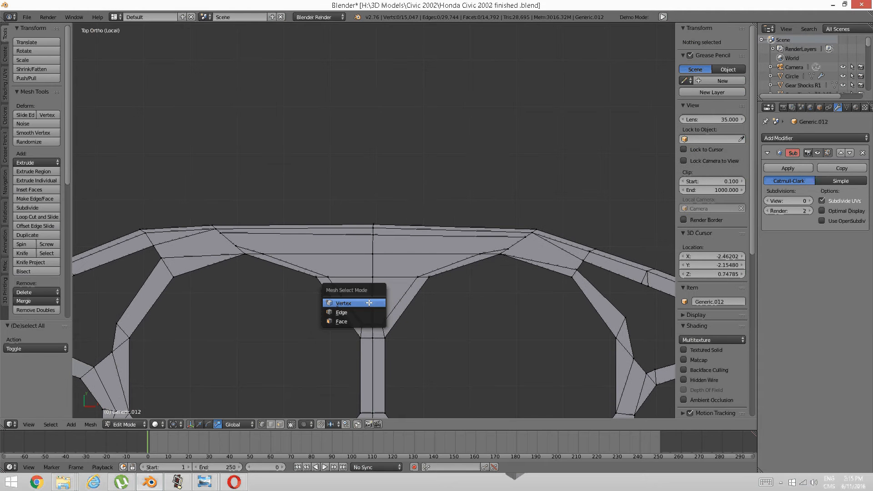
right_click(237, 253)
right_click(161, 258, "shift")
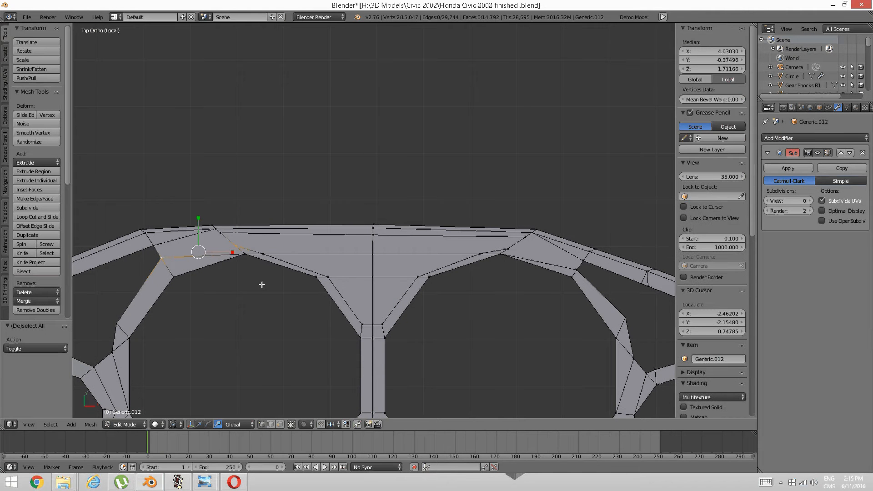
key("j")
key("a")
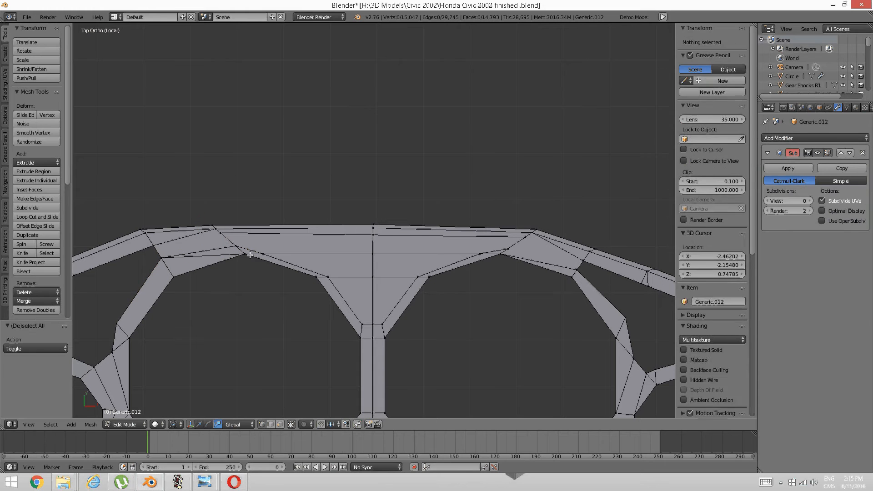
right_click(221, 233)
right_click(155, 246, "shift")
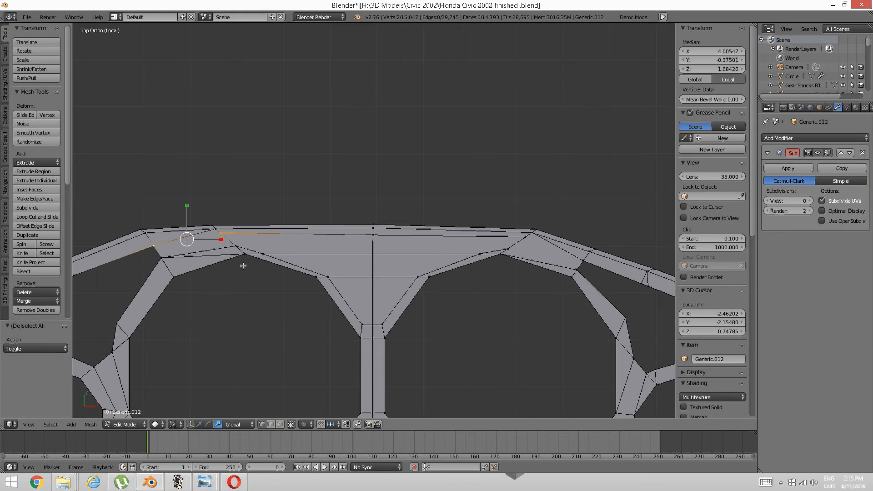
key("j")
key("a")
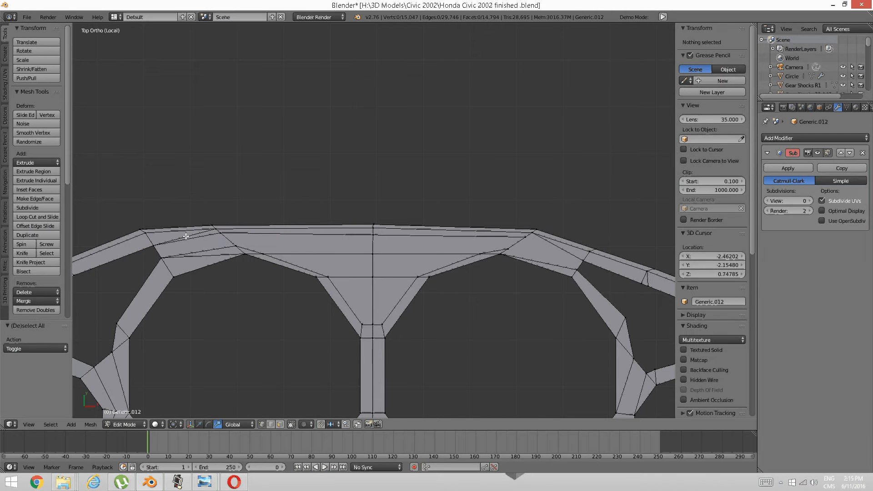
- Dissolve the two redundant diagonal edges between the funnel outline's left end and the left triangular opening
key("ctrl+Tab")
left_click(186, 253)
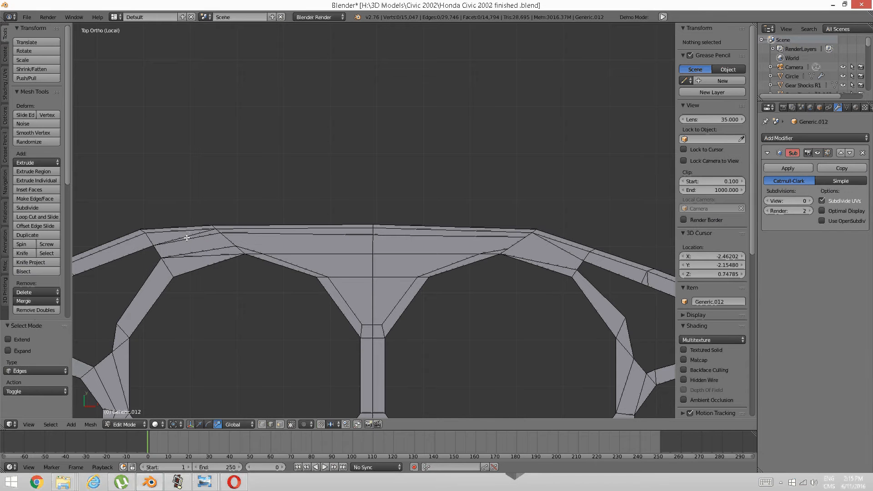
right_click(195, 248)
right_click(185, 237)
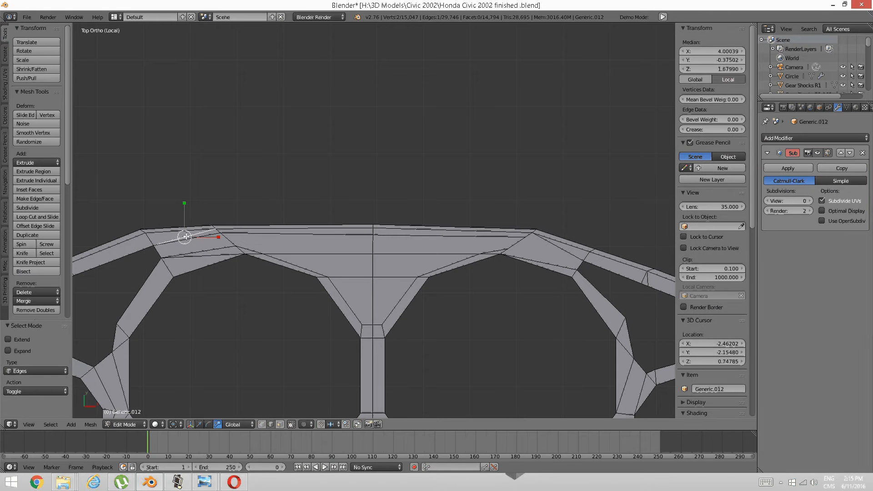
right_click(206, 254, "shift")
key("x")
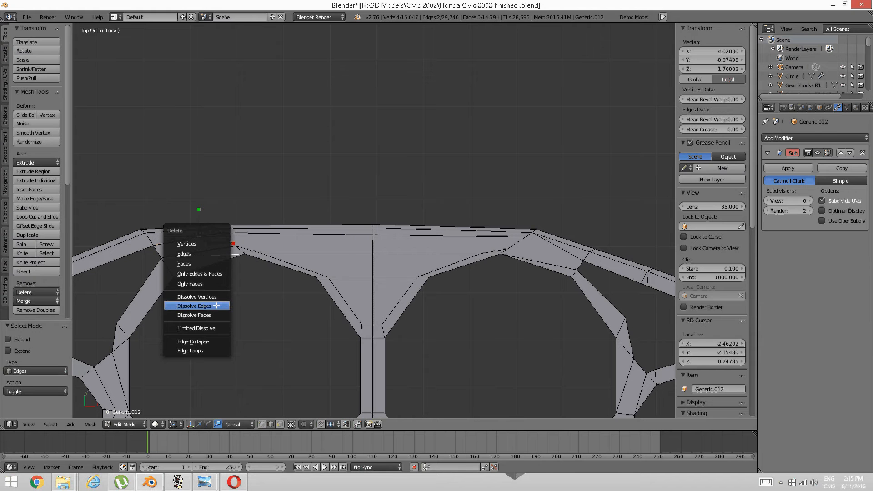
left_click(217, 305)
key("a")
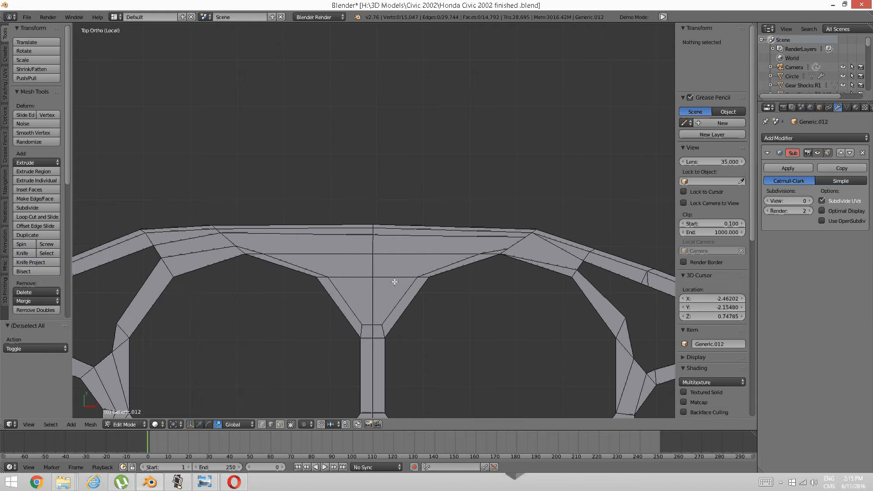
- Connect the funnel outline's two right-hand vertices to the two rim vertices at the upper end of the right triangular opening
middle_click_drag(480, 259, 346, 259, "shift")
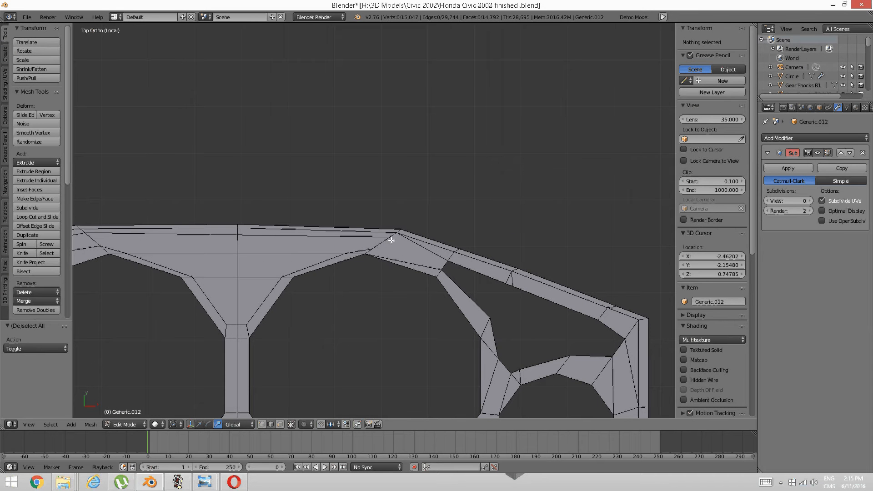
key("ctrl+Tab")
left_click(391, 239)
right_click(392, 238)
right_click(441, 265, "shift")
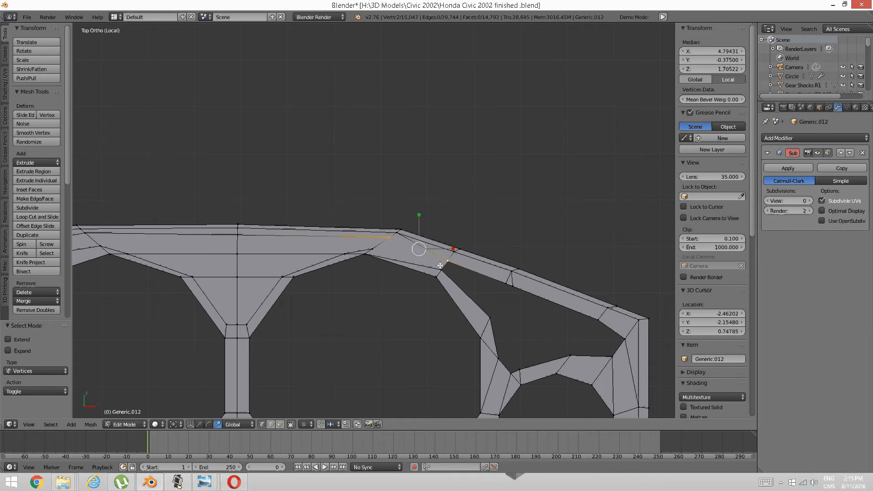
key("j")
key("a")
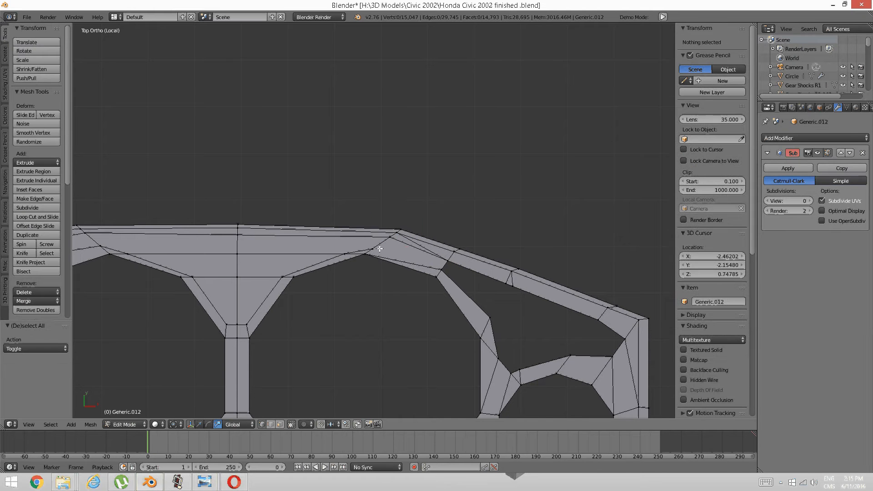
right_click(380, 249)
right_click(440, 270, "shift")
key("j")
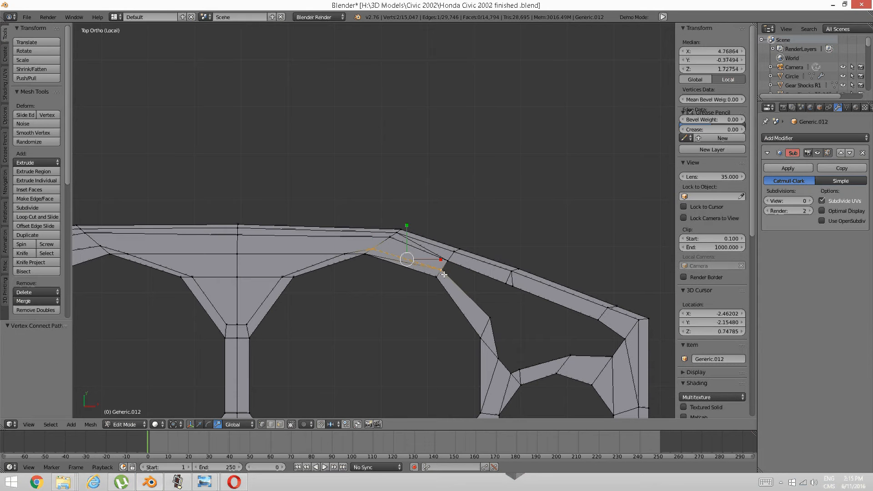
- Dissolve the two redundant diagonal edges between the funnel outline's right end and the right triangular opening
key("ctrl+Tab")
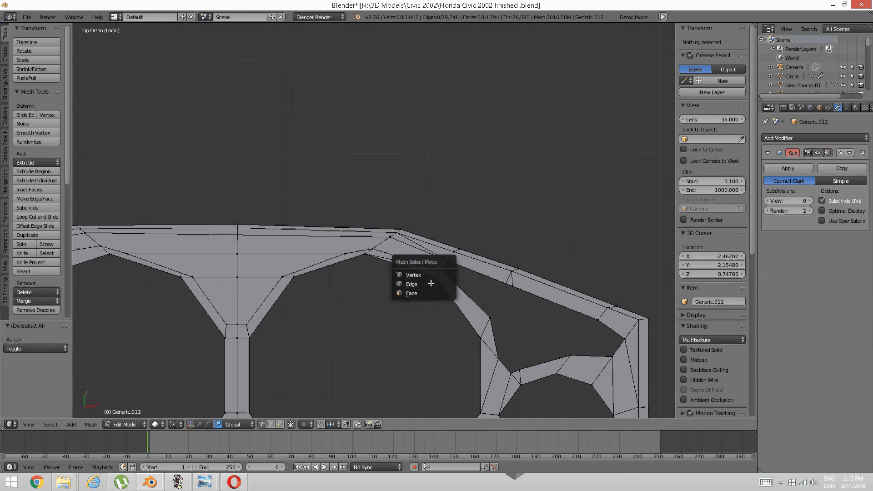
left_click(430, 285)
right_click(422, 247, "shift")
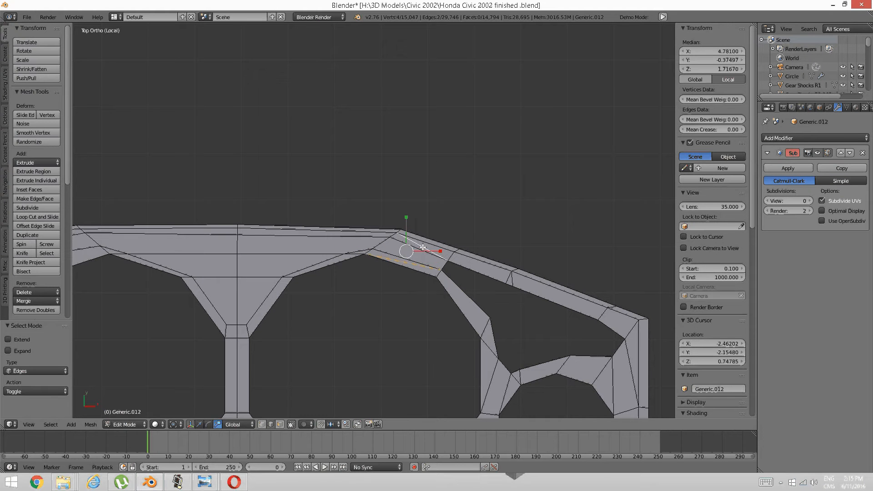
key("x")
left_click(427, 266)
key("a")
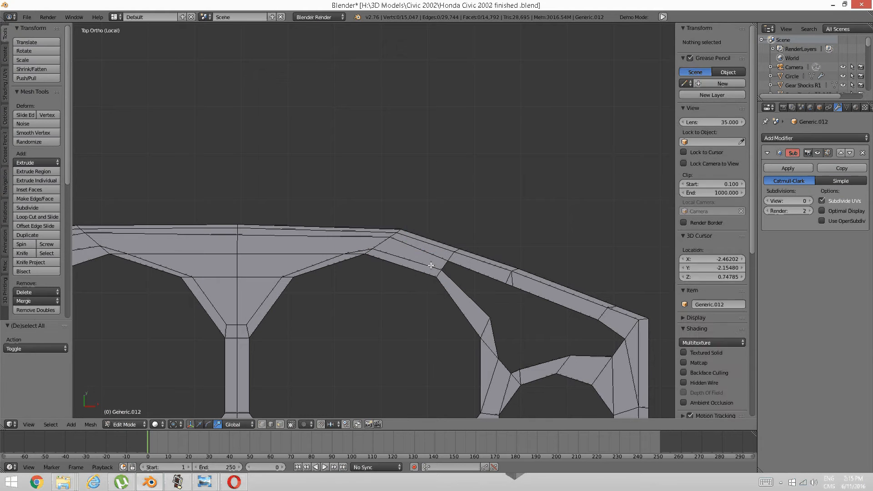
- Select the six faces enclosed by the funnel outline between the large gauge openings
scroll(371, 270, "down", 2)
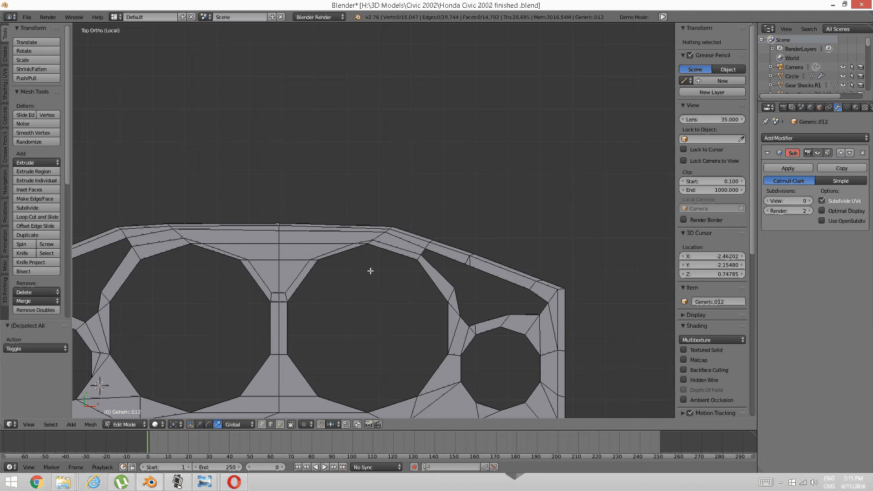
scroll(370, 271, "up", 2)
key("ctrl+Tab")
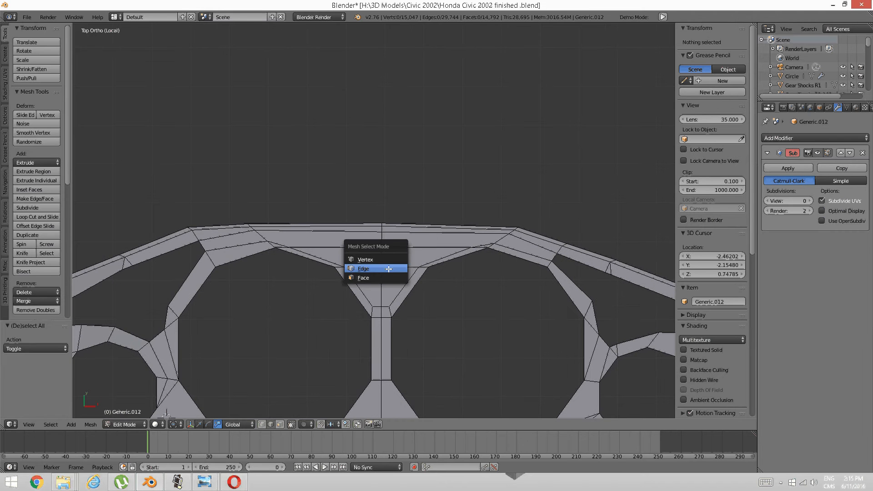
left_click(384, 277)
right_click(368, 283)
right_click(394, 280, "shift")
right_click(409, 258, "shift")
right_click(377, 255, "shift")
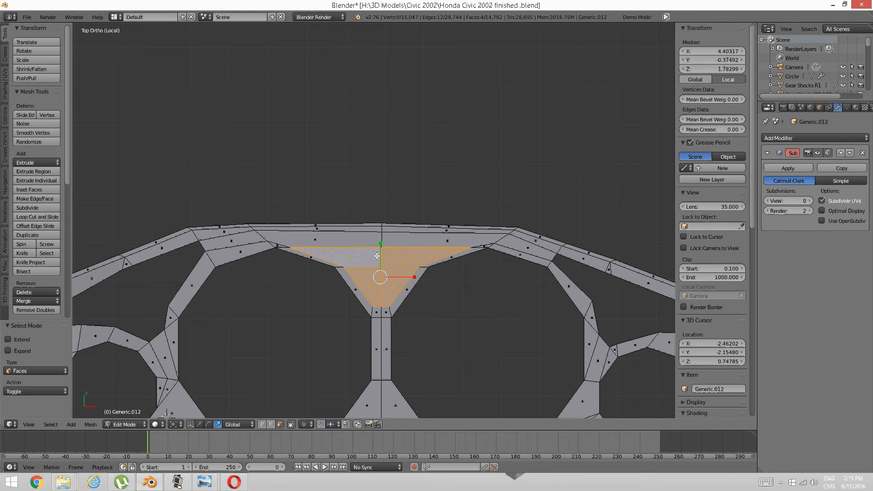
right_click(357, 255, "shift")
right_click(334, 253, "shift")
right_click(319, 238, "shift")
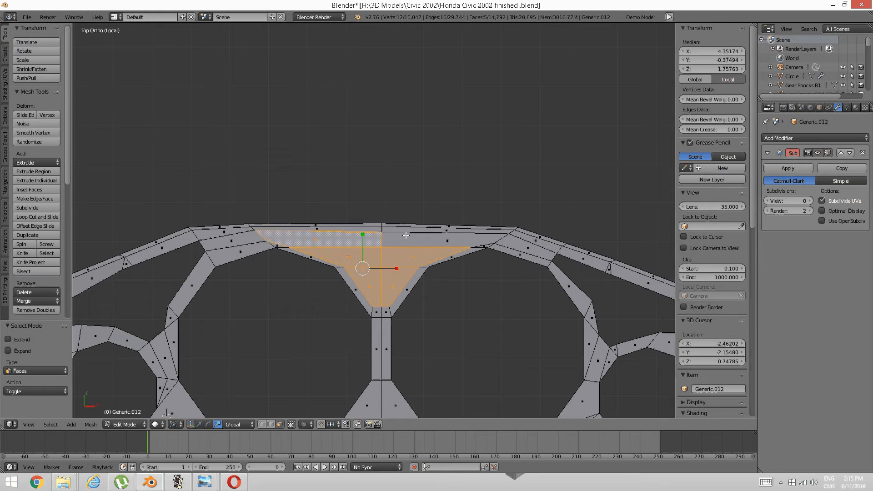
right_click(417, 239, "shift")
- Try to dissolve the edges of the selected funnel faces
key("x")
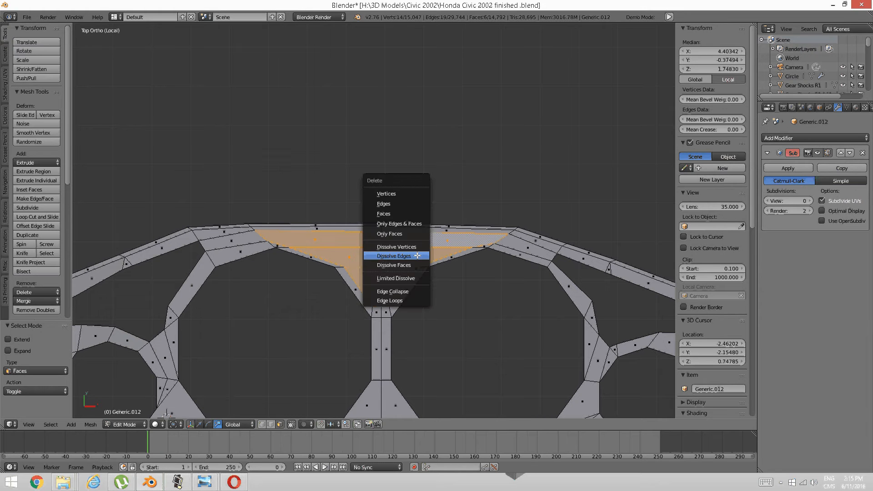
left_click(416, 256)
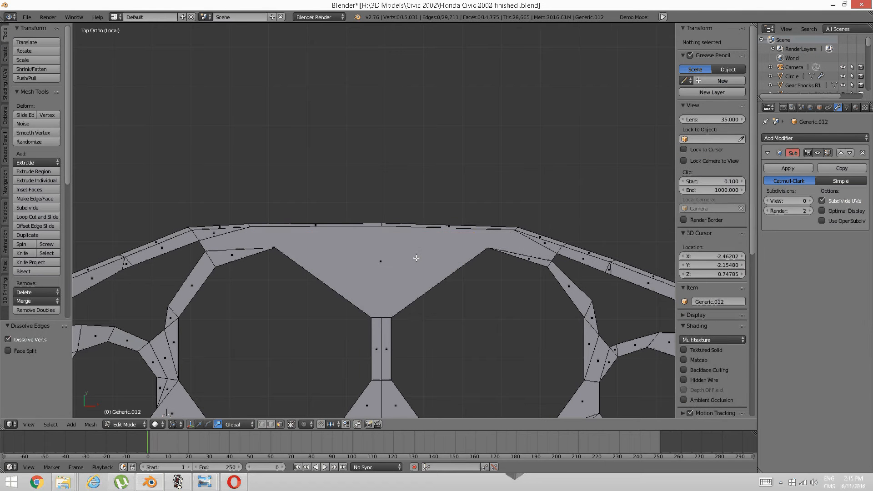
key("ctrl+z")
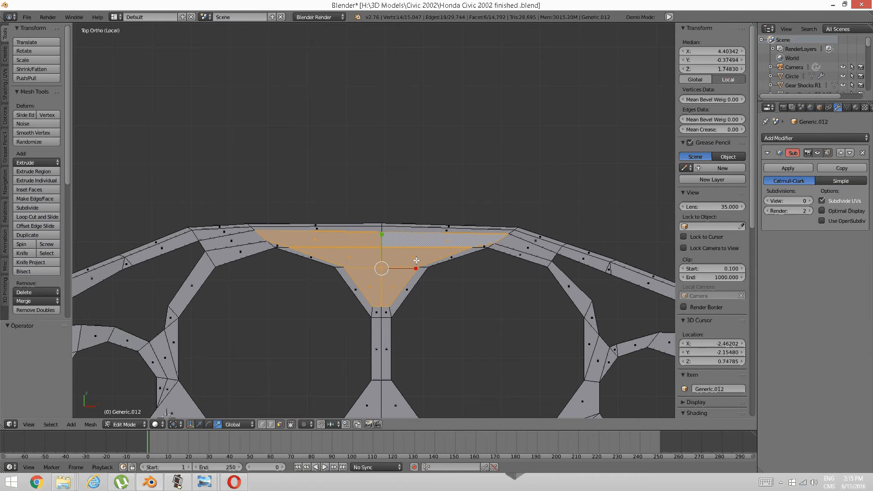
- Delete the selected faces to cut a funnel-shaped opening into the panel
key("x")
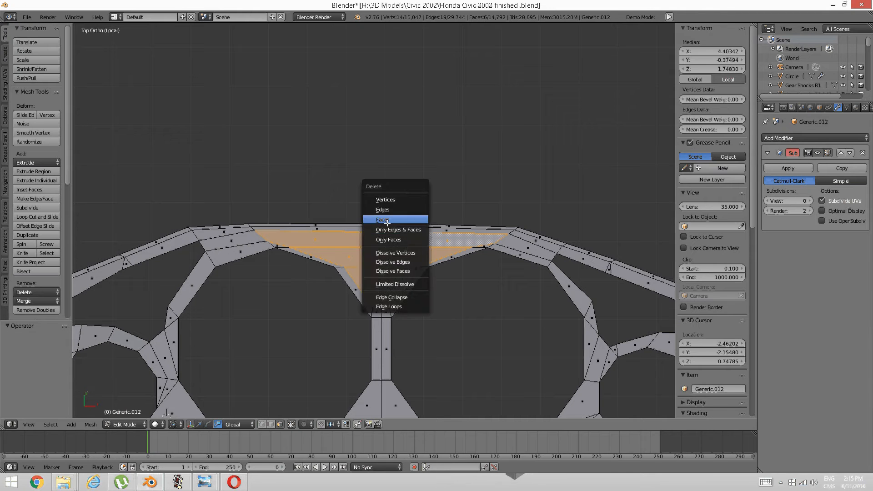
left_click(386, 229)
scroll(392, 255, "up", 2)
scroll(398, 267, "down", 3)
- Select the rim edge loops of the funnel opening, the four round gauge openings and the two triangular openings together
key("ctrl+Tab")
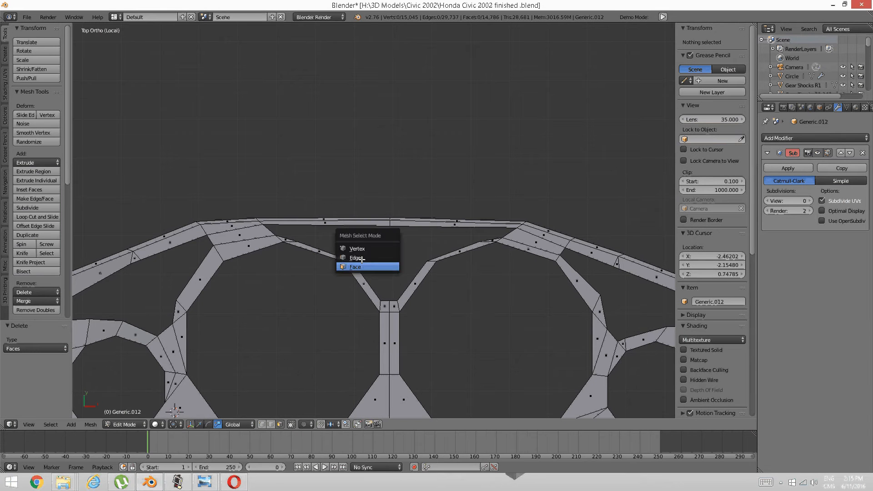
left_click(357, 258)
right_click(364, 280, "alt")
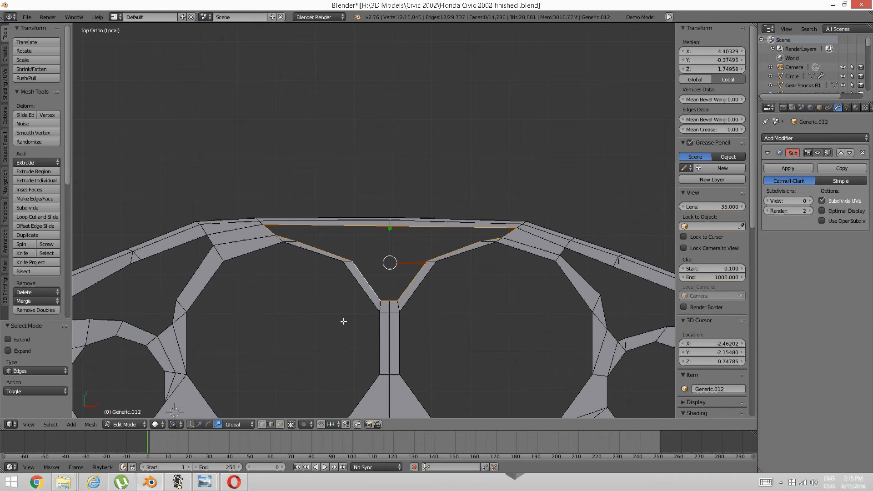
middle_click_drag(343, 321, 277, 231, "shift")
right_click(384, 300, "alt+shift")
right_click(345, 293, "alt+shift")
right_click(326, 226, "alt+shift")
right_click(335, 289, "alt+shift")
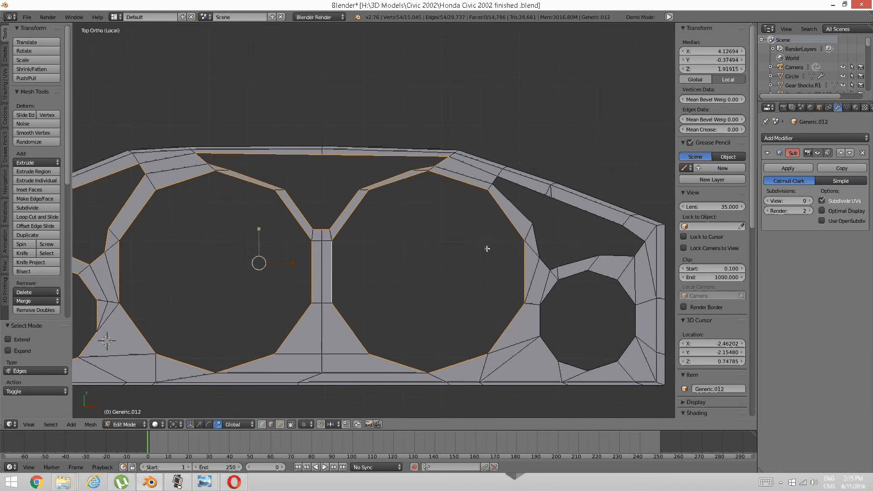
middle_click_drag(487, 249, 436, 247, "shift")
right_click(438, 248, "alt+shift")
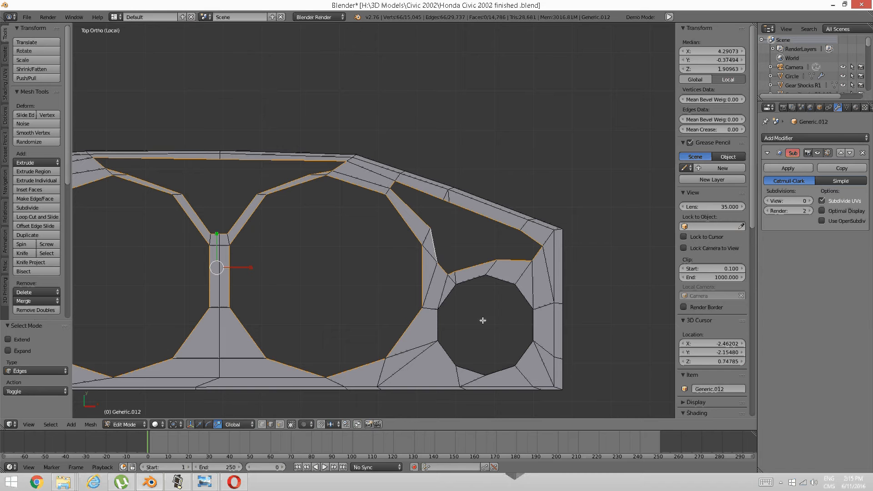
right_click(477, 282, "alt+shift")
middle_click_drag(444, 331, 410, 284)
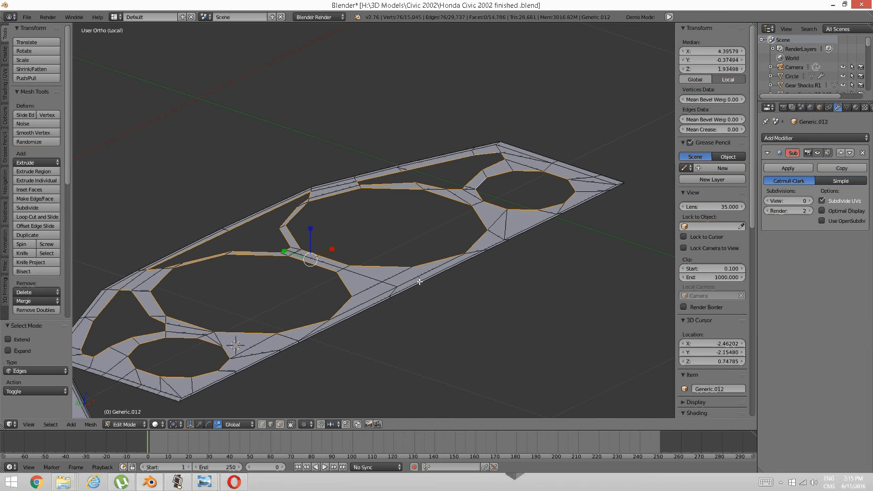
- Try to extrude the selected opening rims down 0.003 along Z, followed by a second downward extrusion
key("e")
key("z")
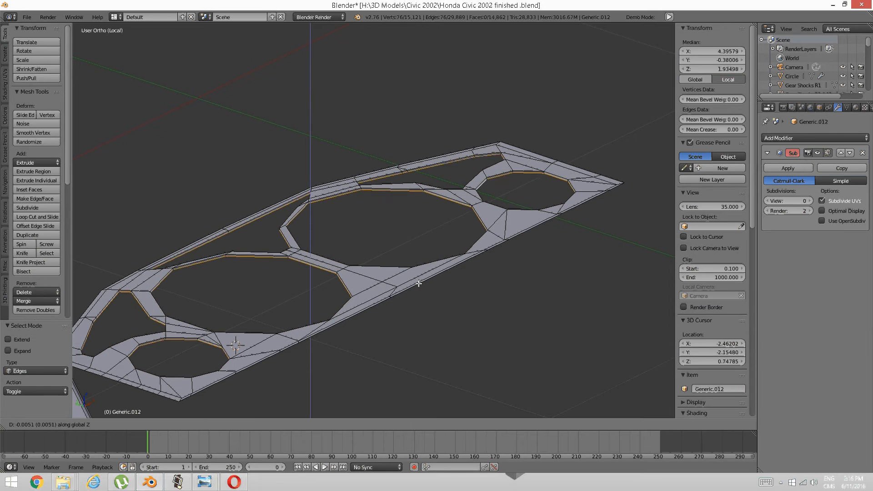
left_click(419, 283)
key("e")
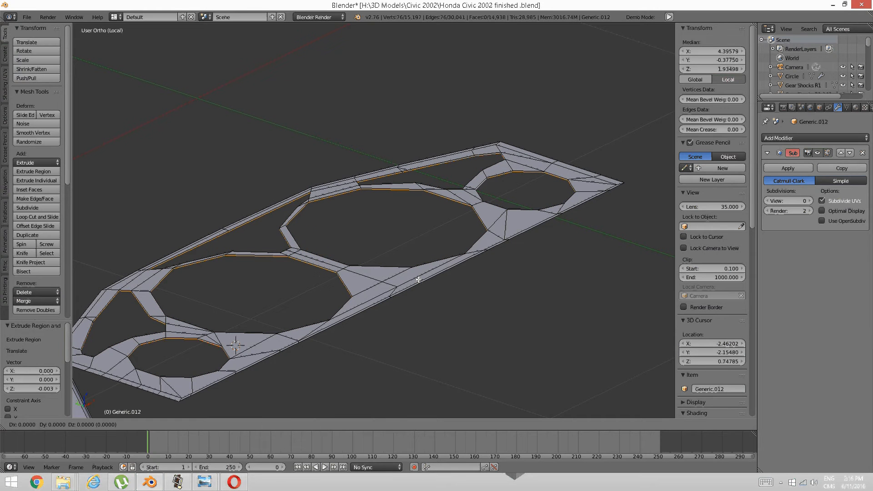
key("z")
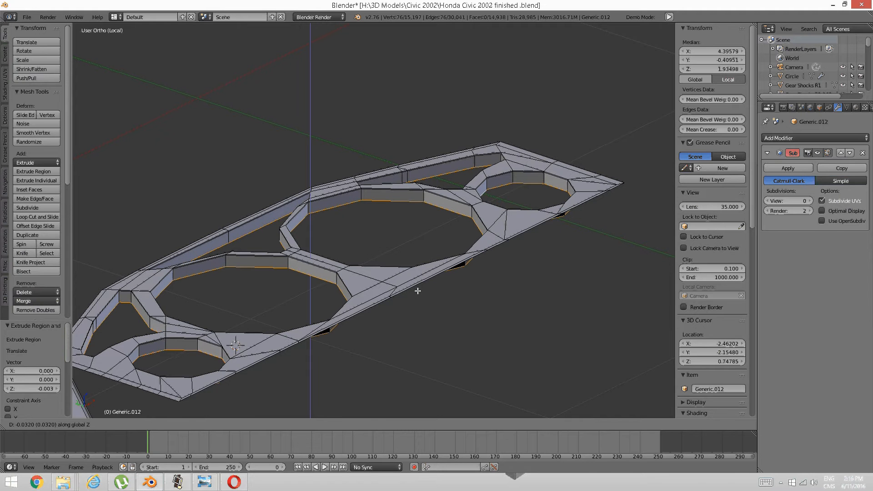
right_click(418, 292)
middle_click_drag(458, 288, 428, 286)
key("ctrl+z")
key("ctrl+z")
key("ctrl+z")
- Try to extrude the selected opening rims down 0.021 along Z in the first stage
key("e")
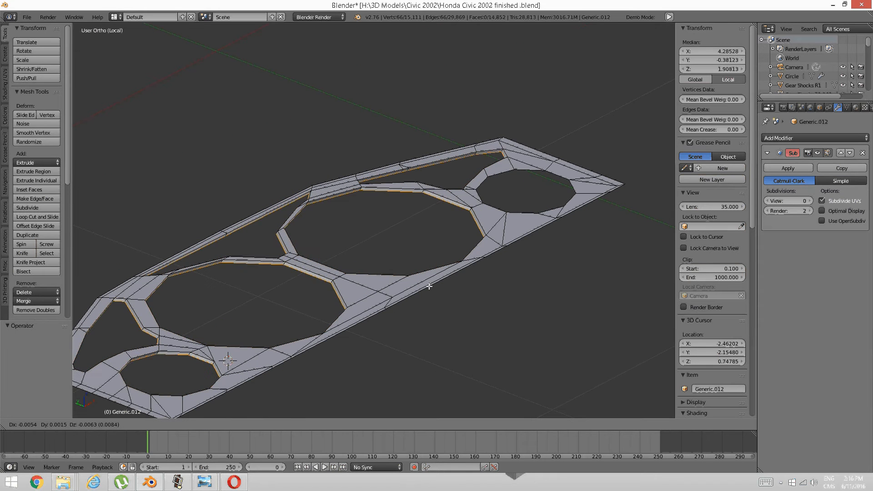
key("z")
left_click(430, 290)
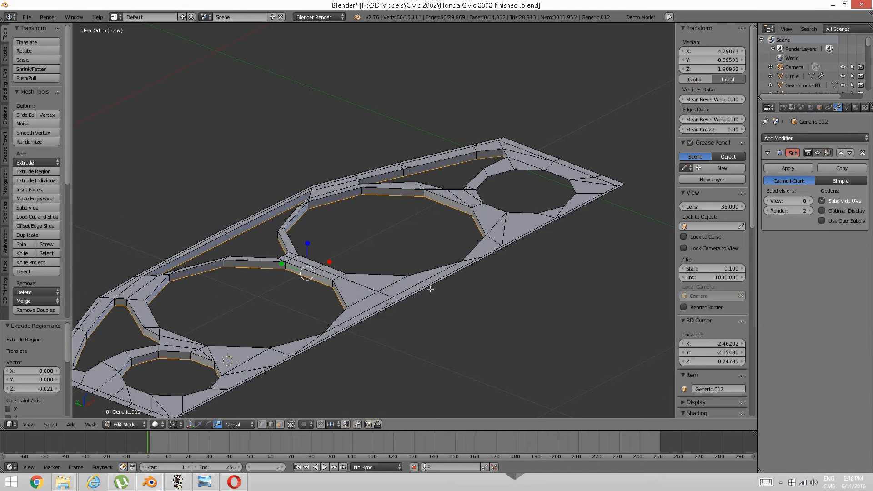
key("e")
key("z")
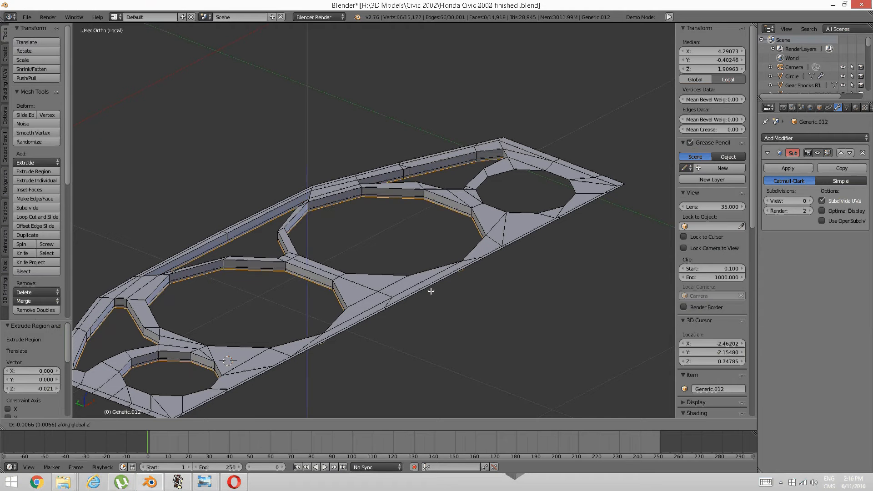
right_click(431, 290)
key("ctrl+z")
key("ctrl+z")
- Extrude the selected opening rims down 0.005 along Z, and extrude them further down along Z to form the inner walls
key("e")
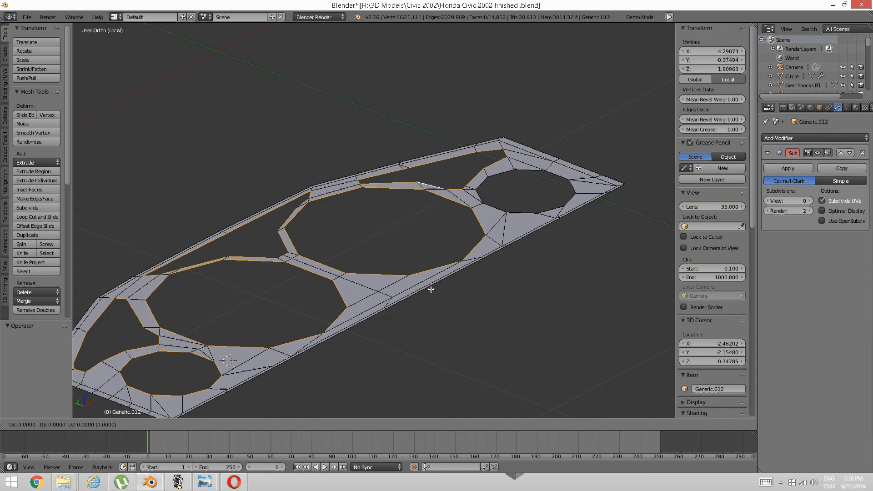
key("z")
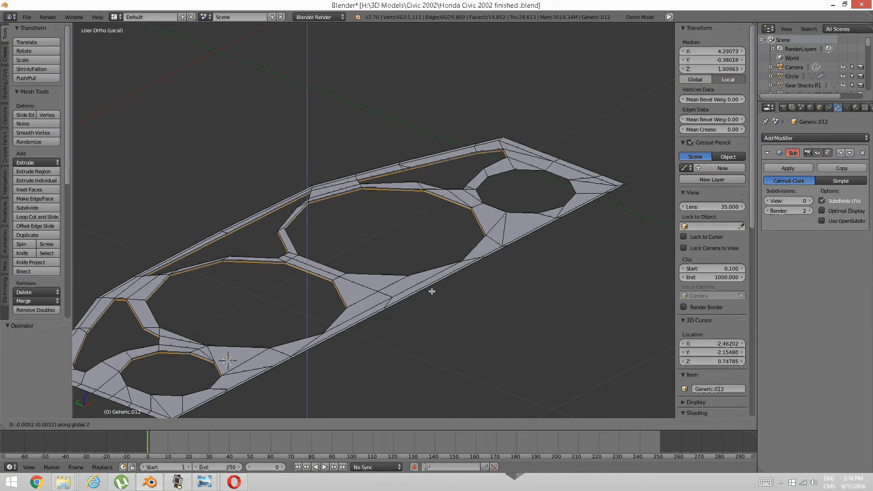
left_click(432, 291)
key("e")
key("z")
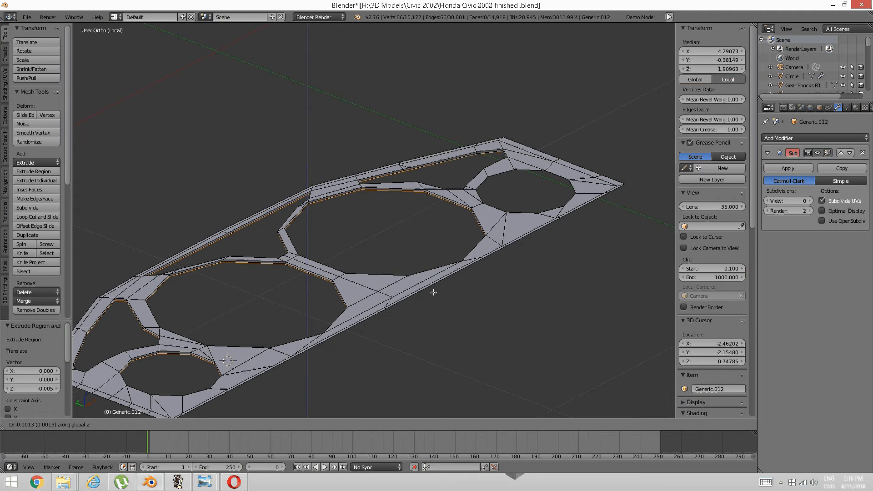
left_click(430, 304)
key("a")
- Extrude the panel's outer border loop down 0.007 along Z, and extrude it further down along Z to form the outer wall
middle_click_drag(417, 306, 404, 304)
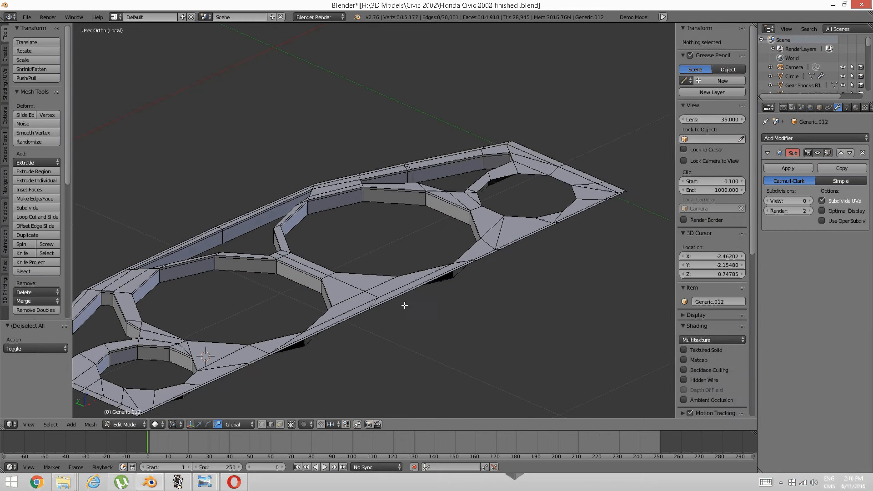
right_click(403, 304, "alt")
key("e")
key("z")
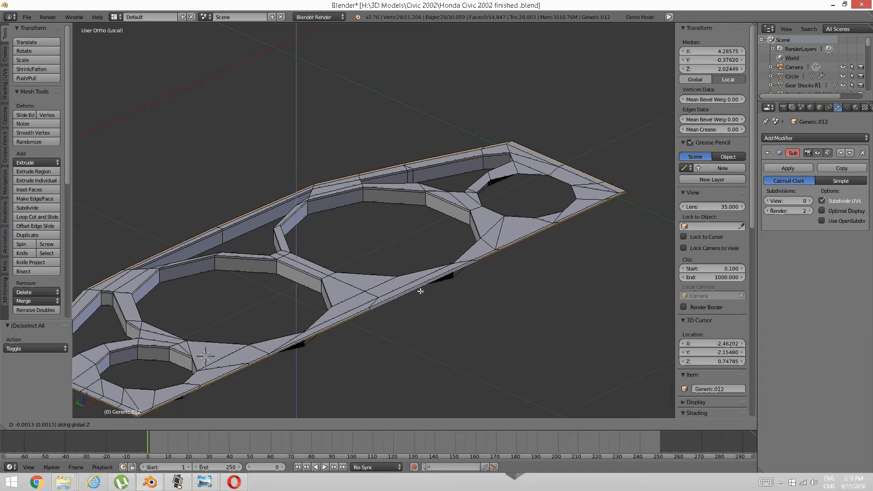
left_click(419, 293)
key("e")
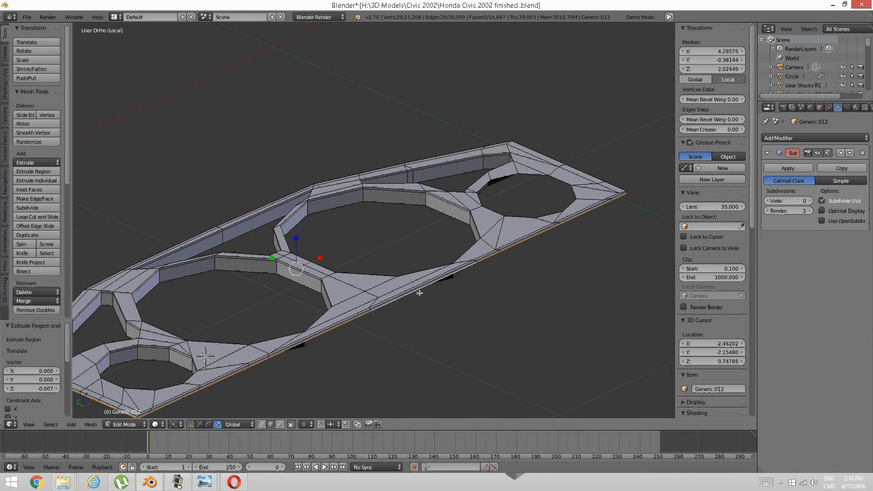
key("z")
left_click(418, 295)
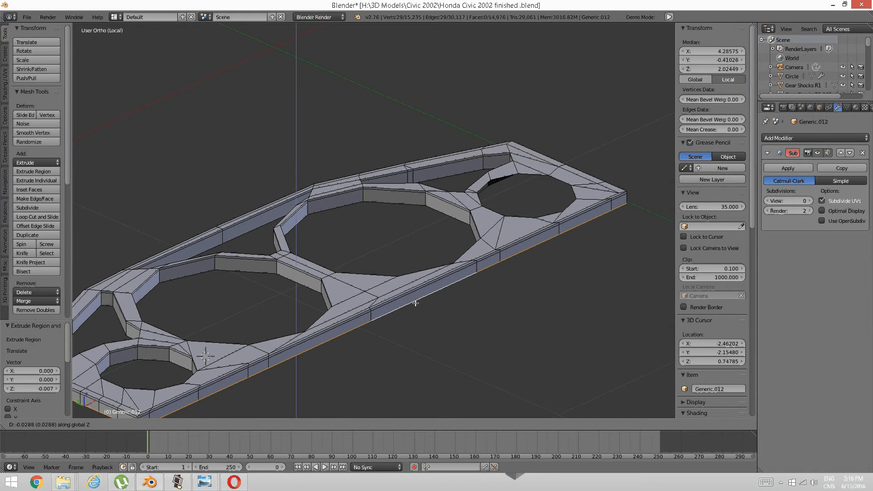
key("a")
middle_click_drag(450, 296, 393, 244)
scroll(362, 267, "up", 4)
scroll(403, 244, "down", 3)
scroll(371, 253, "up", 3)
scroll(395, 238, "down", 2)
scroll(394, 243, "up", 1)
middle_click_drag(327, 277, 355, 205, "shift")
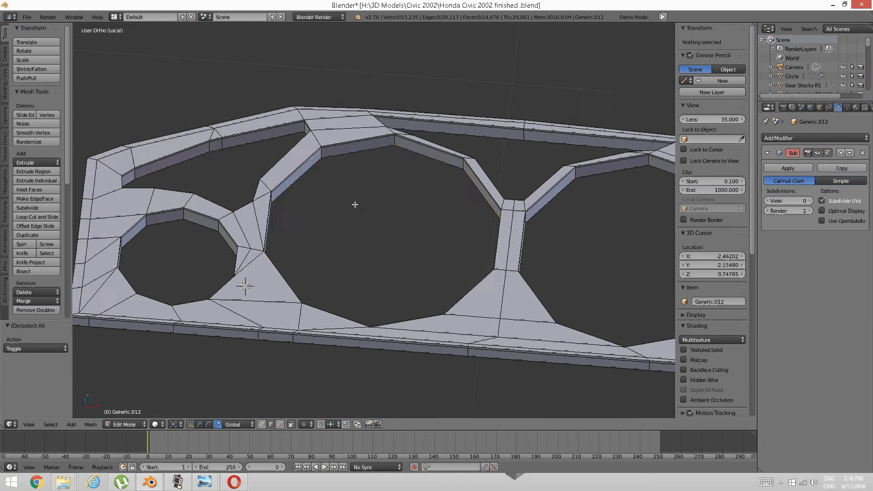
right_click(347, 157, "alt")
middle_click_drag(464, 209, 294, 162, "shift")
right_click(415, 140, "alt+shift")
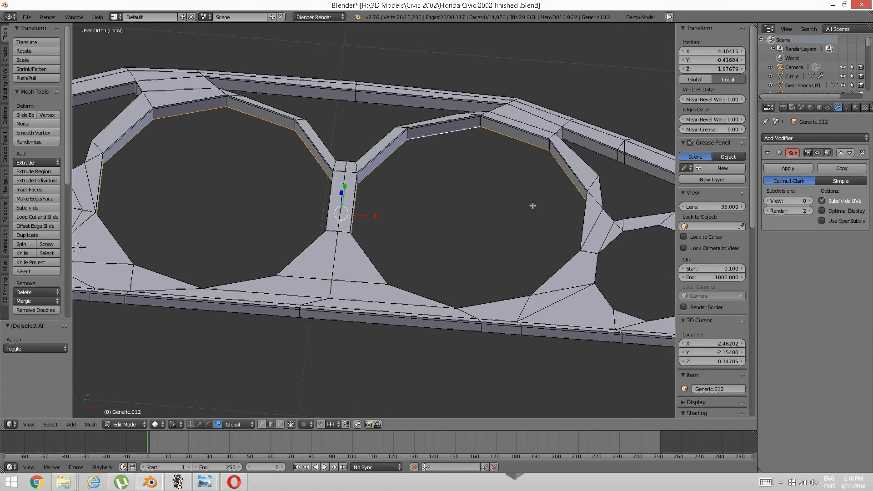
scroll(532, 205, "down", 2)
middle_click_drag(473, 196, 491, 220)
middle_click_drag(522, 250, 509, 220)
right_click(546, 225, "alt+shift")
middle_click_drag(504, 259, 519, 253)
key("a")
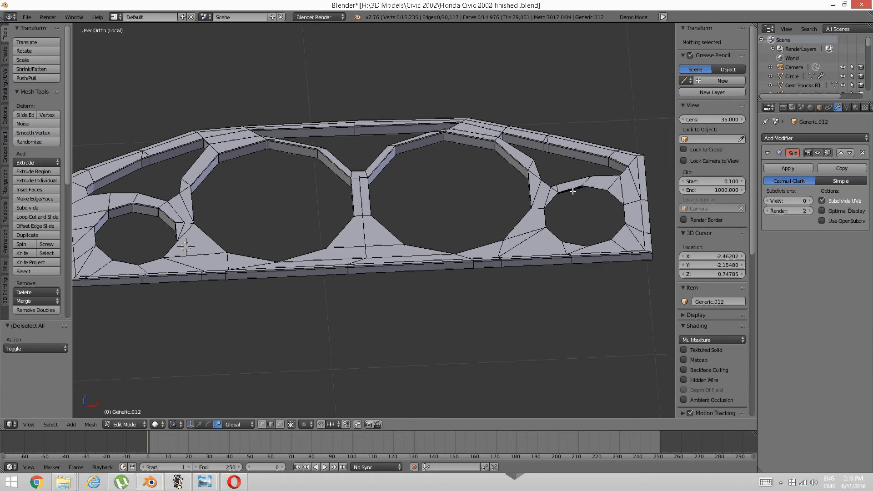
- Extrude the rim of the small round opening that lacks an inner wall down 0.004 along Z, and extrude it down another 0.043
middle_click_drag(577, 190, 523, 281)
right_click(535, 236, "alt")
key("e")
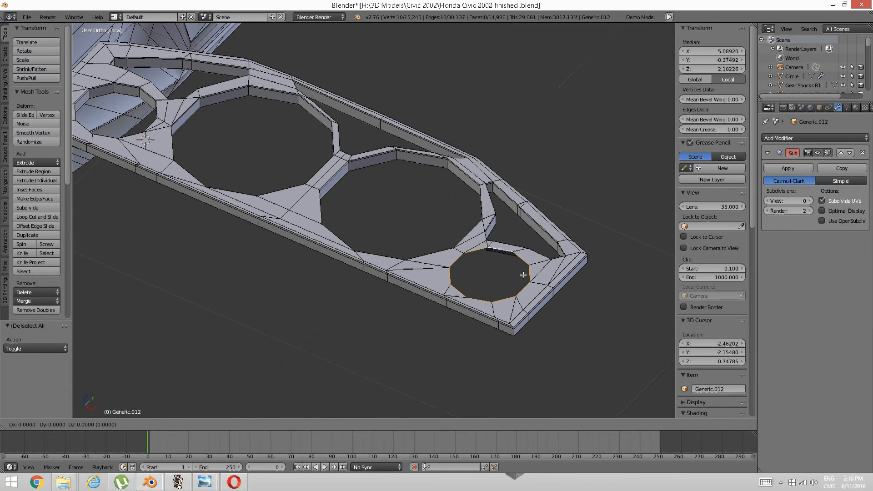
left_click(522, 275)
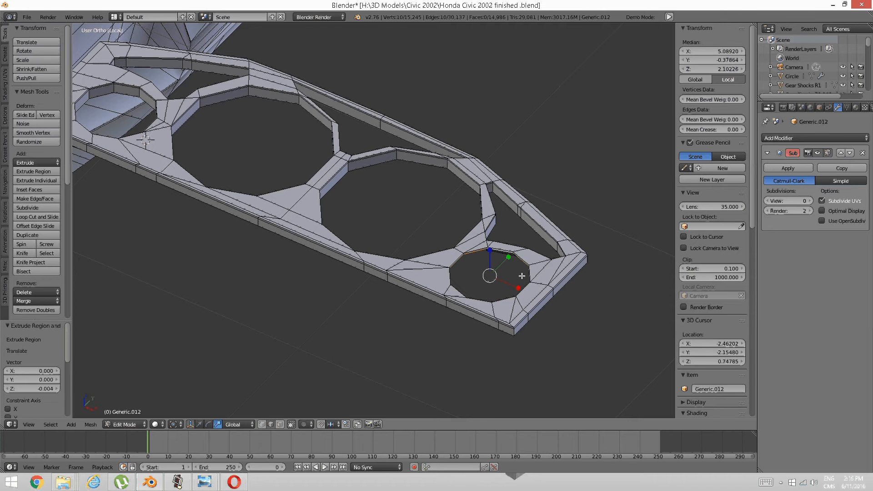
key("e")
left_click(496, 278)
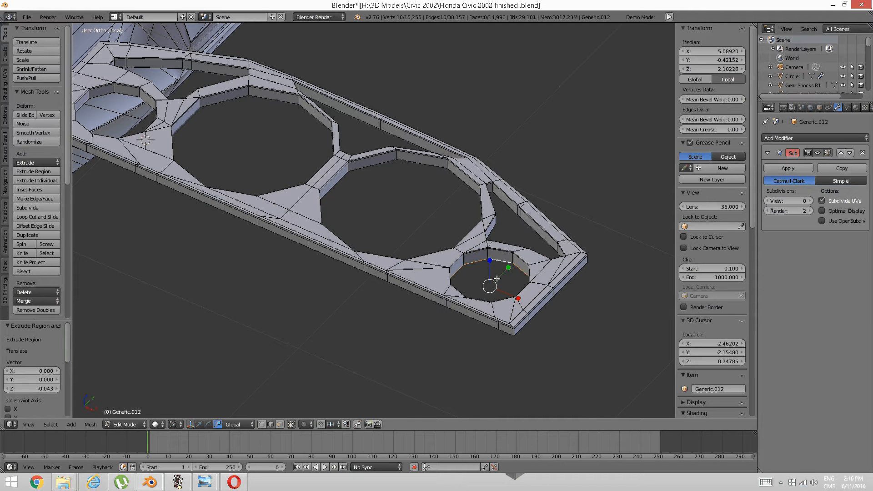
- Select the lower edge loops of all round, triangular and funnel-shaped openings together with the outer border's lower loop
right_click(372, 166, "alt+shift")
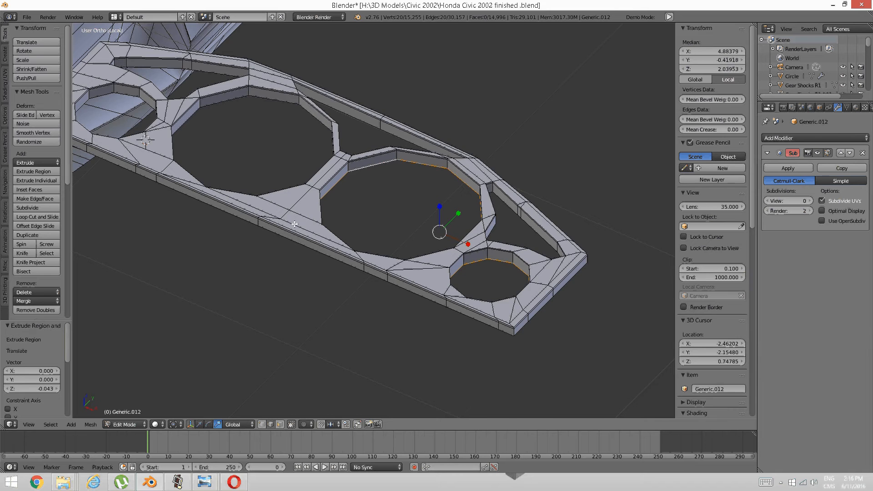
middle_click_drag(295, 223, 431, 320, "shift")
right_click(370, 240, "alt+shift")
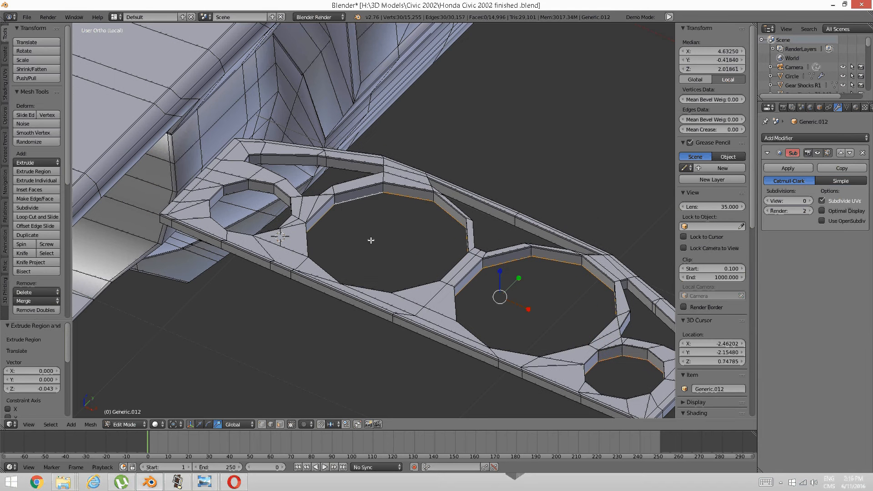
right_click(257, 192, "alt+shift")
right_click(300, 166, "alt+shift")
middle_click_drag(517, 223, 440, 195, "shift")
right_click(444, 199, "alt+shift")
right_click(566, 283, "alt+shift")
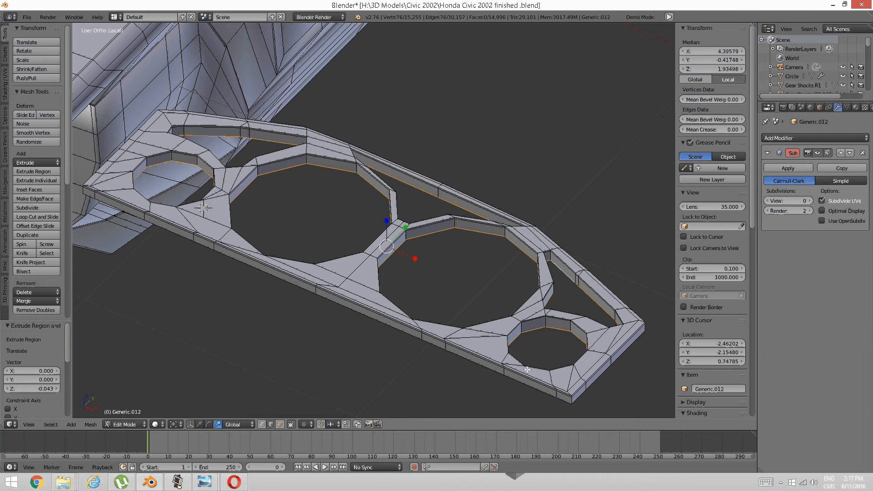
right_click(501, 384, "alt+shift")
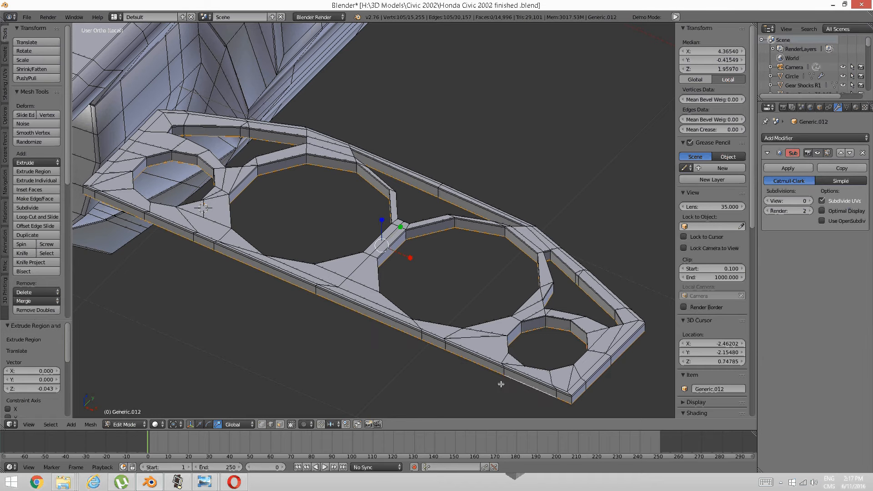
- Flatten the selected lower loops by scaling them to 0.213 along Z, and clear the selection
key("s")
key("z")
left_click(381, 221)
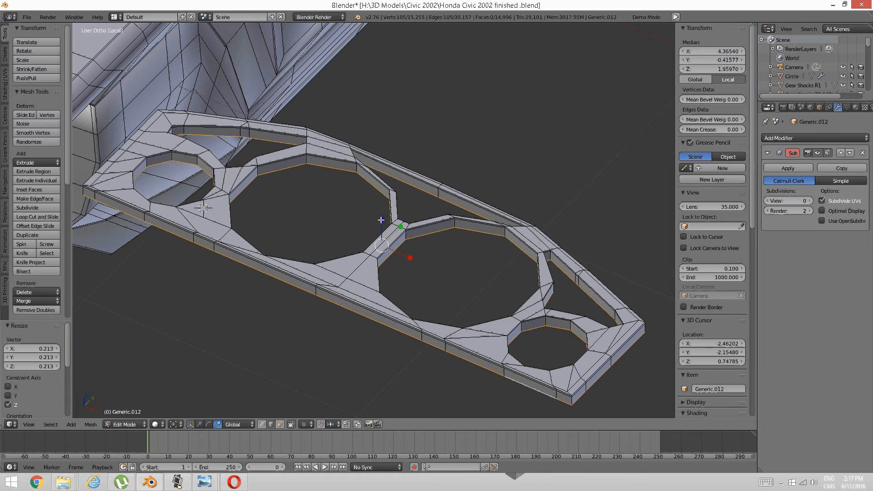
middle_click_drag(381, 225, 386, 223)
key("a")
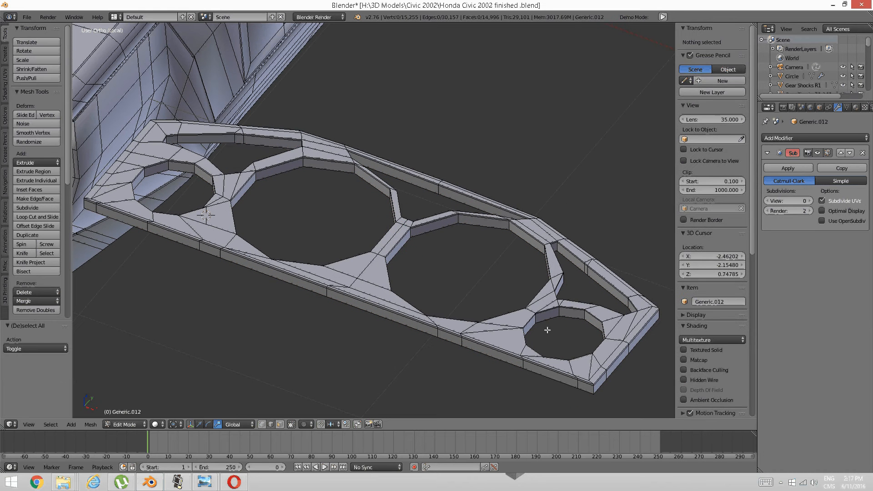
- Select the lower edge loops of the four round gauge openings and set the pivot point to Individual Origins
right_click(549, 326, "alt")
right_click(423, 238, "alt+shift")
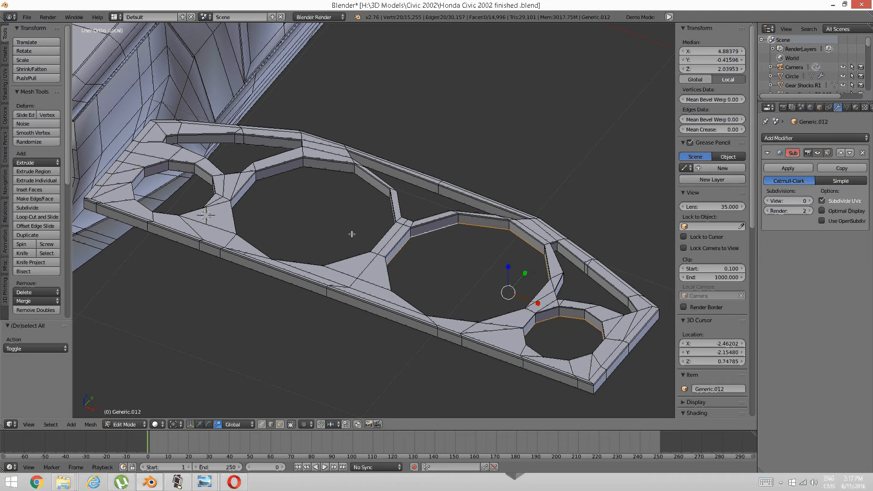
right_click(273, 180, "alt+shift")
right_click(201, 187, "alt+shift")
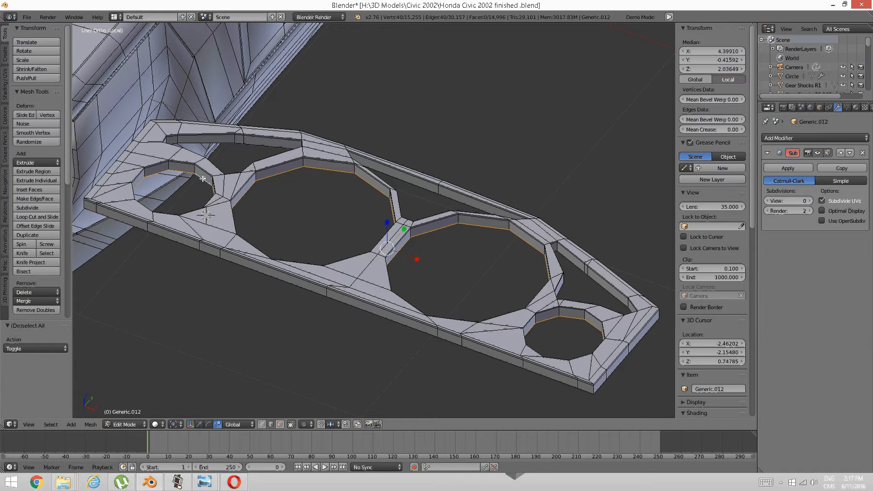
middle_click_drag(212, 227, 199, 384)
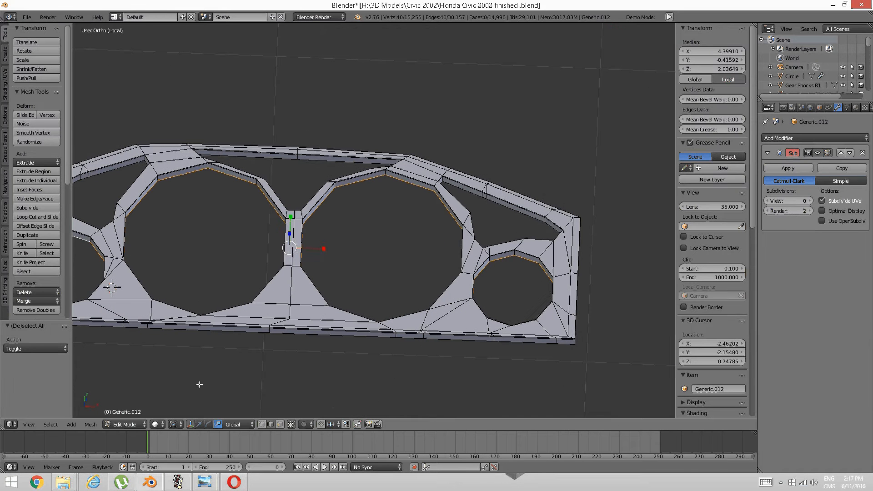
left_click(174, 424)
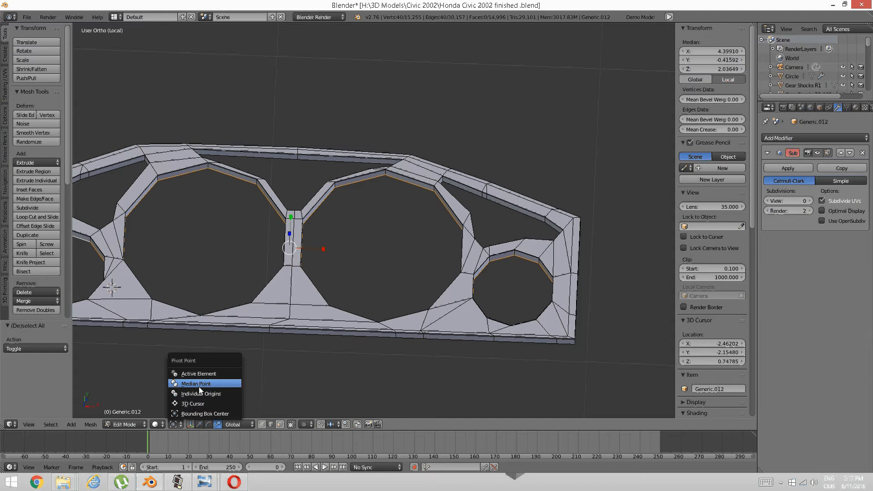
left_click(200, 391)
middle_click_drag(273, 345, 303, 319)
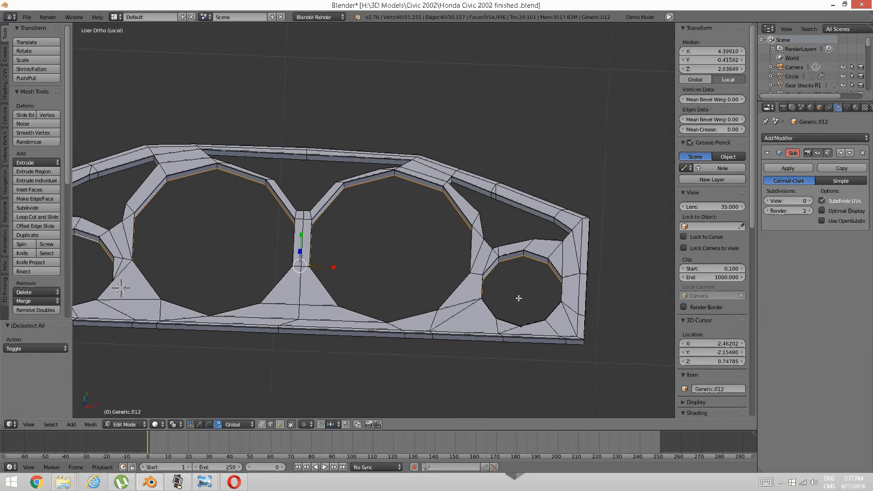
- Extrude the four gauge loops inward as two successive rings, scaled to 0.962 and then 0.803
key("e")
key("s")
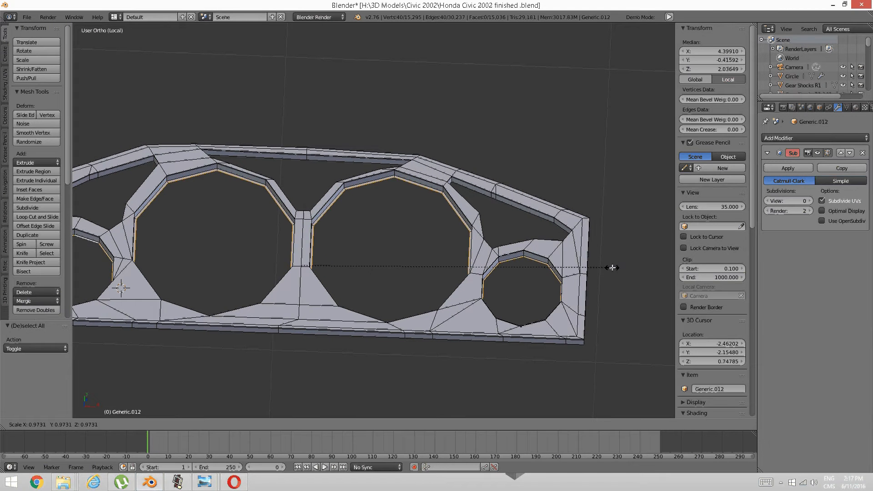
left_click(609, 268)
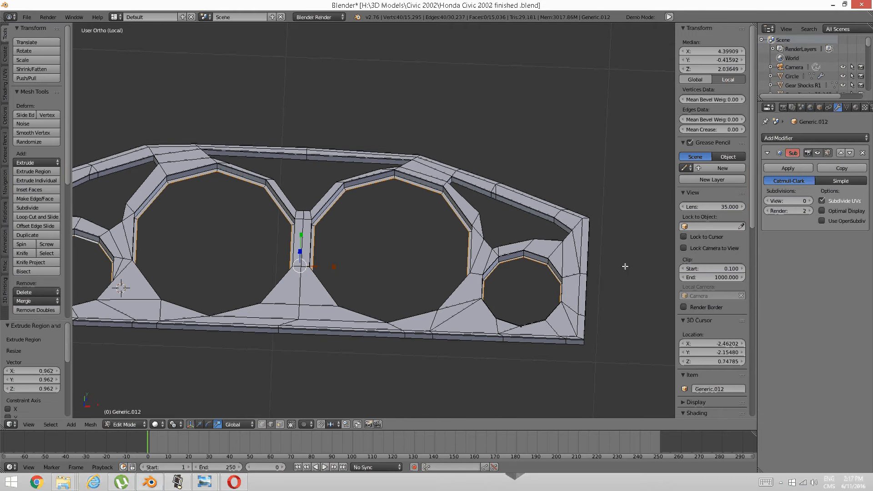
key("e")
key("s")
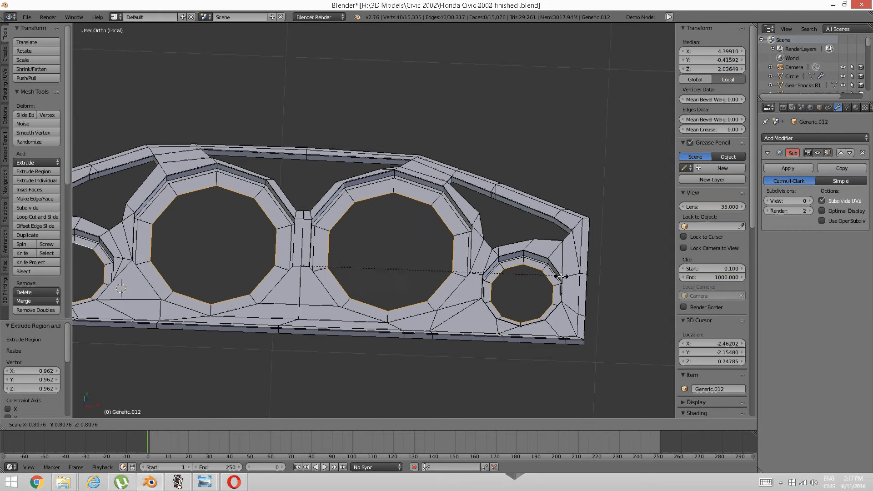
left_click(600, 283)
- Extrude two more inward rings in the four gauges, scaled to 0.573 and then 0.465
key("e")
key("s")
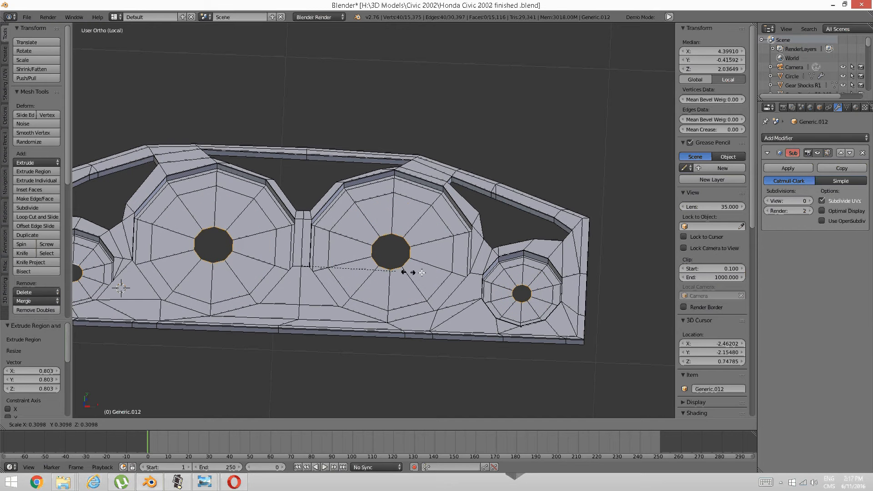
left_click(482, 271)
key("e")
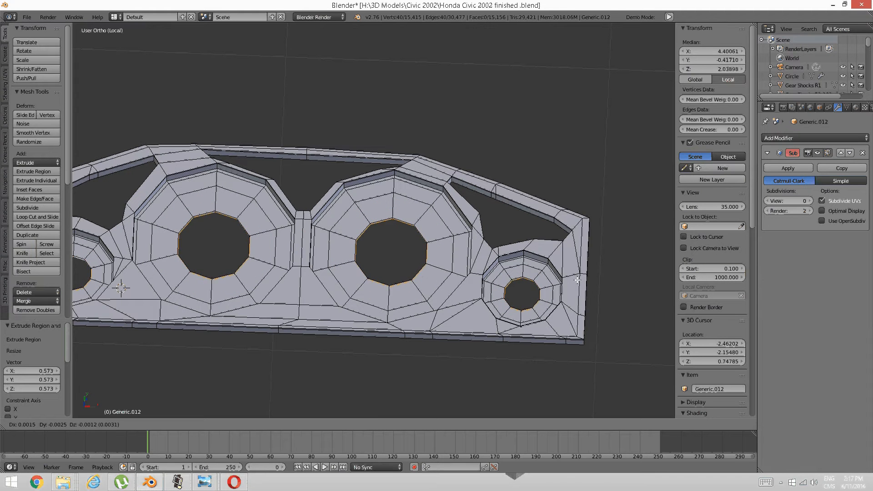
key("s")
left_click(429, 273)
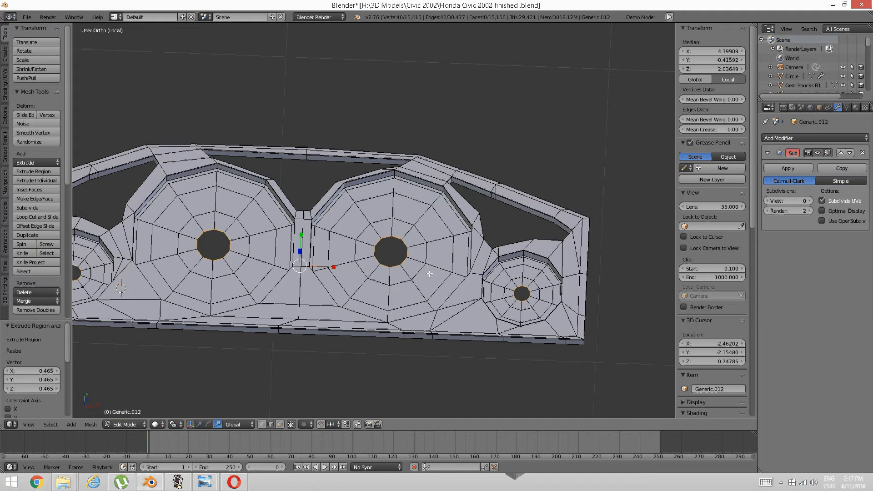
- Merge the innermost gauge loops with Collapse to close each gauge face at its own center
key("alt+m")
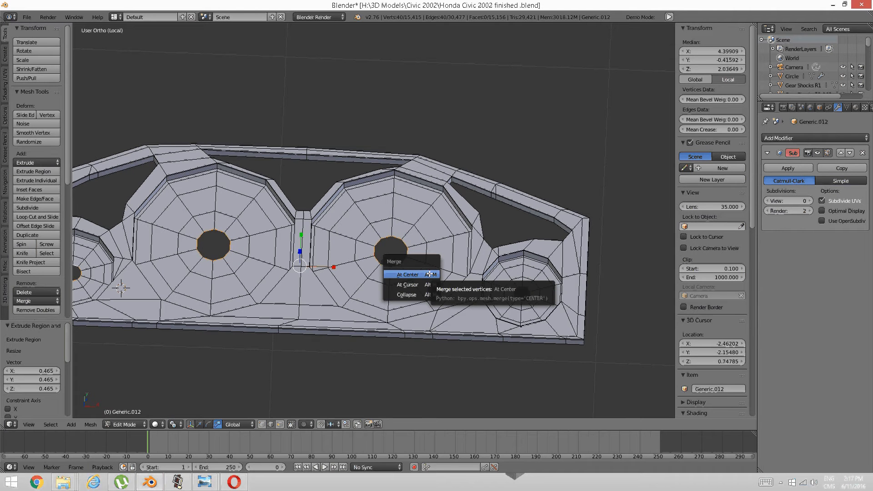
left_click(417, 292)
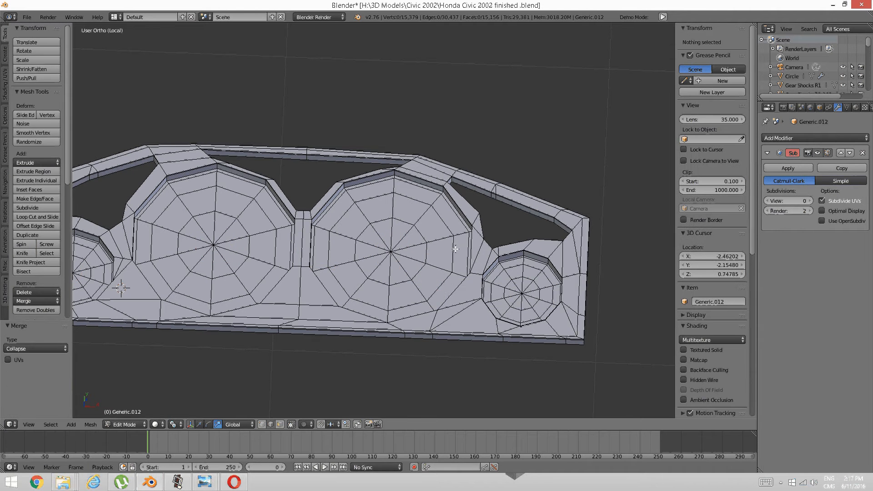
middle_click_drag(417, 291, 386, 251)
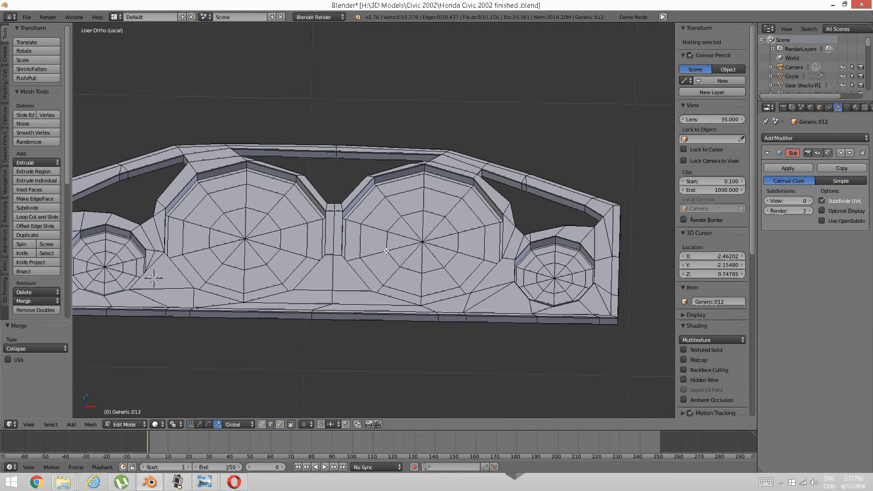
- Switch to face selection and select the wide middle ring of faces on all four gauge dials
key("ctrl+Tab")
left_click(384, 266)
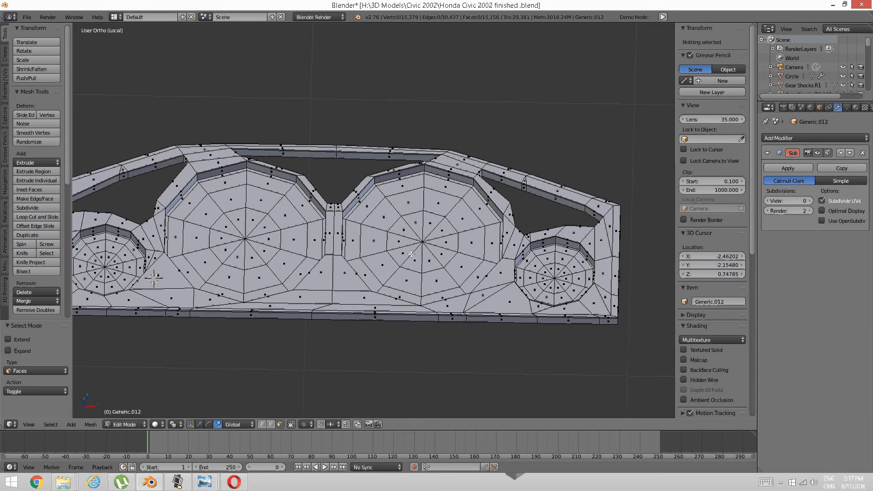
right_click(425, 244)
key("a")
right_click(477, 247, "alt")
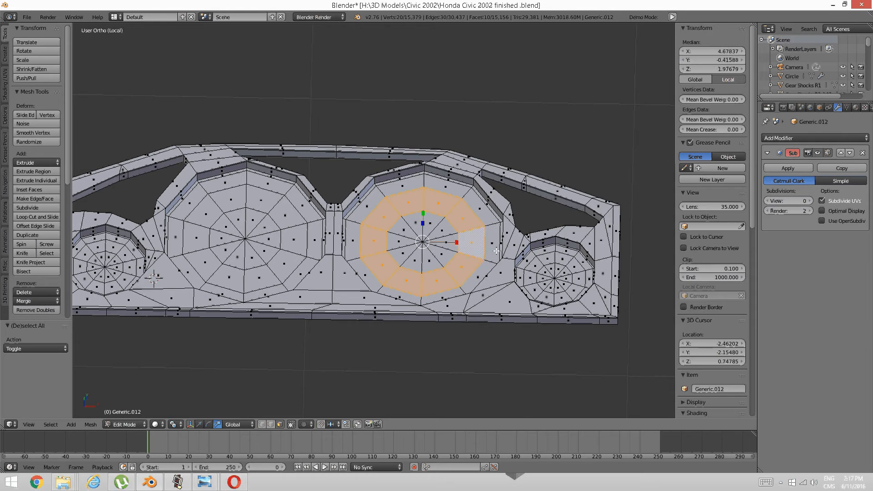
right_click(576, 270, "alt+shift")
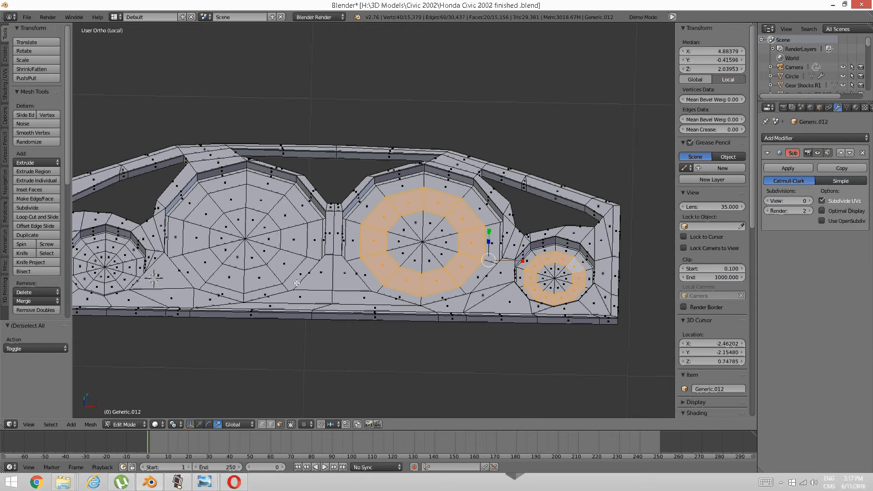
middle_click_drag(291, 280, 431, 309, "shift")
right_click(431, 309, "alt+shift")
right_click(268, 302, "alt+shift")
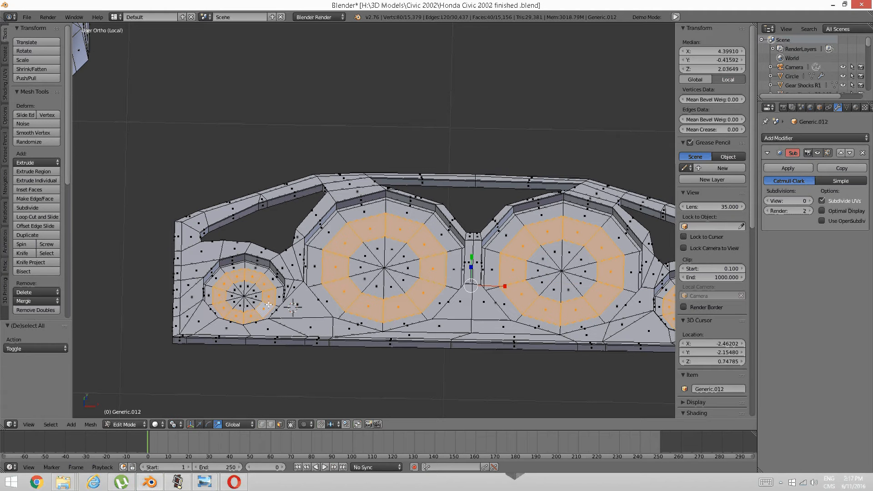
scroll(334, 282, "up", 1)
scroll(327, 295, "up", 1)
middle_click_drag(400, 318, 260, 292, "shift")
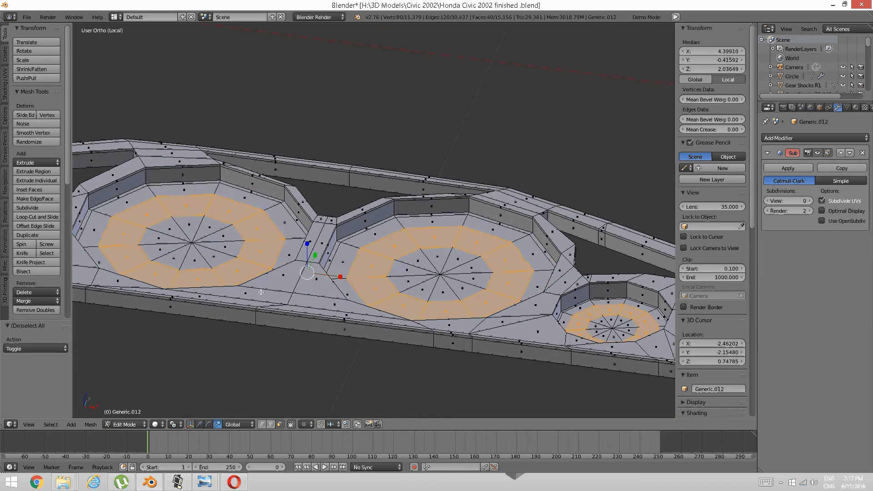
- Grow the selection to cover all four gauge dial faces, duplicate them in place and hide the duplicate
key("ctrl+KP_Add")
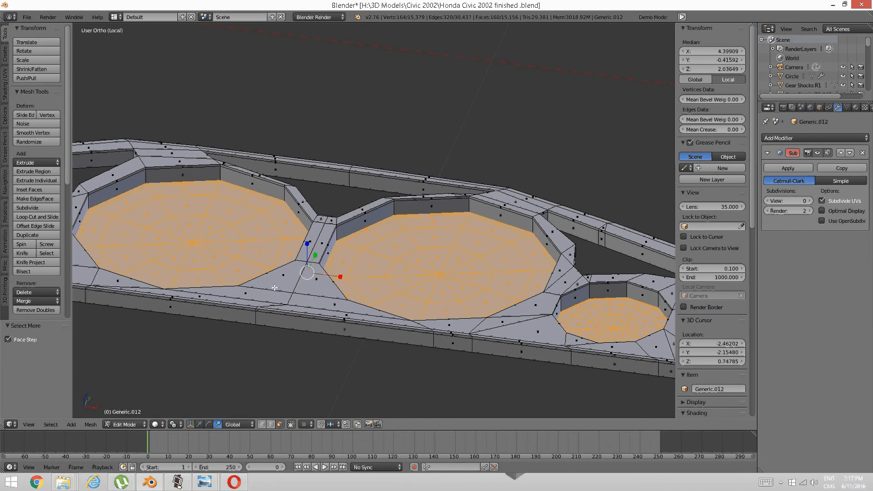
key("shift+d")
right_click(250, 311)
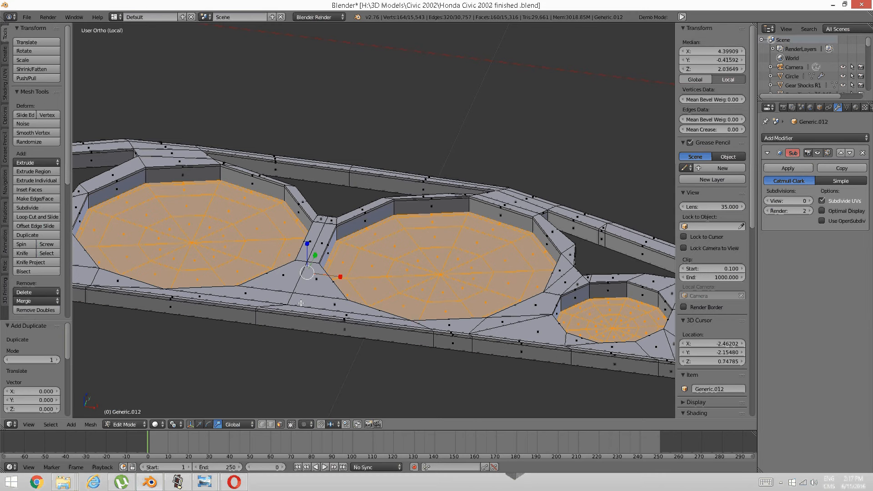
key("h")
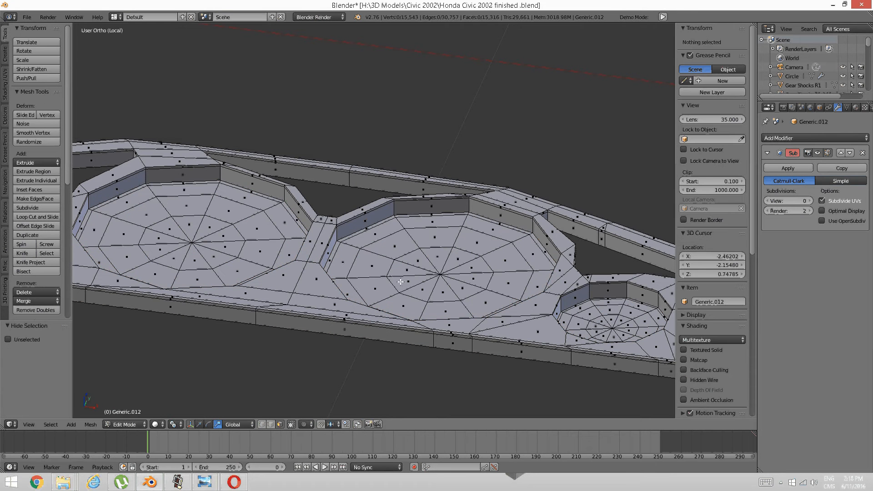
- Select the original ringed dial faces in all four gauges and delete them as Faces
right_click(376, 275, "alt")
right_click(635, 314, "alt+shift")
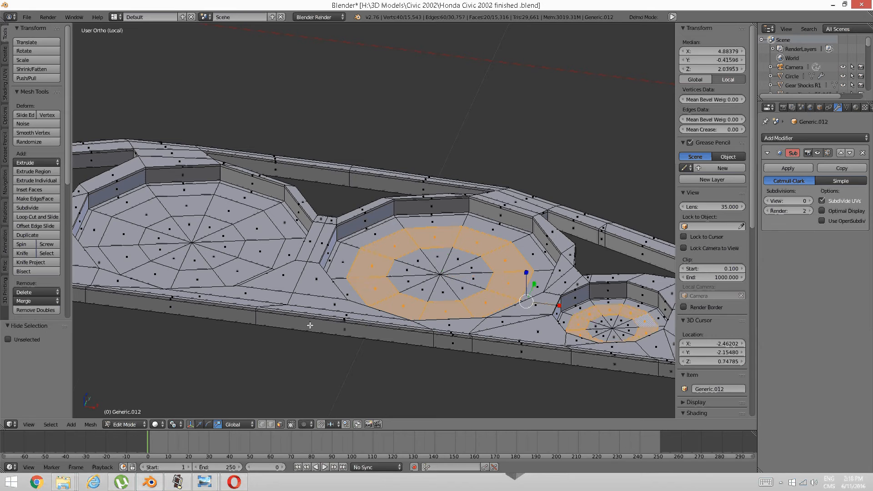
middle_click_drag(309, 326, 488, 399, "shift")
right_click(439, 318, "alt+shift")
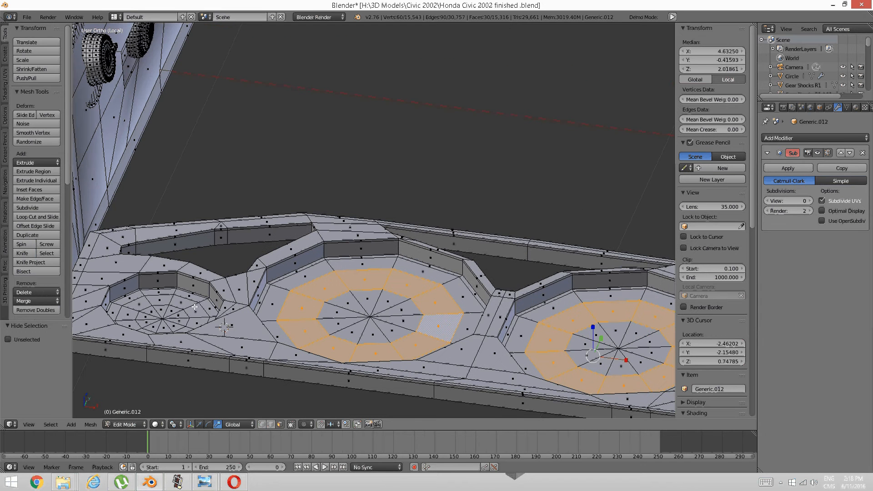
right_click(197, 322, "alt+shift")
key("ctrl+KP_Add")
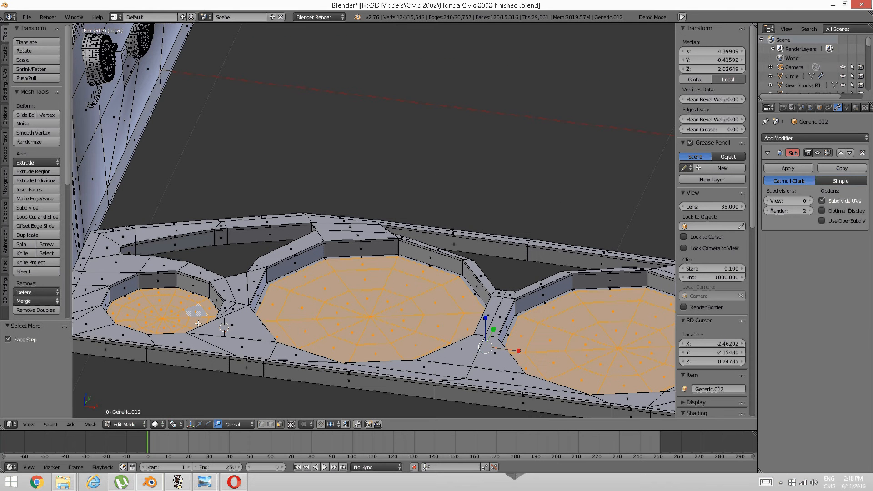
key("ctrl+KP_Add")
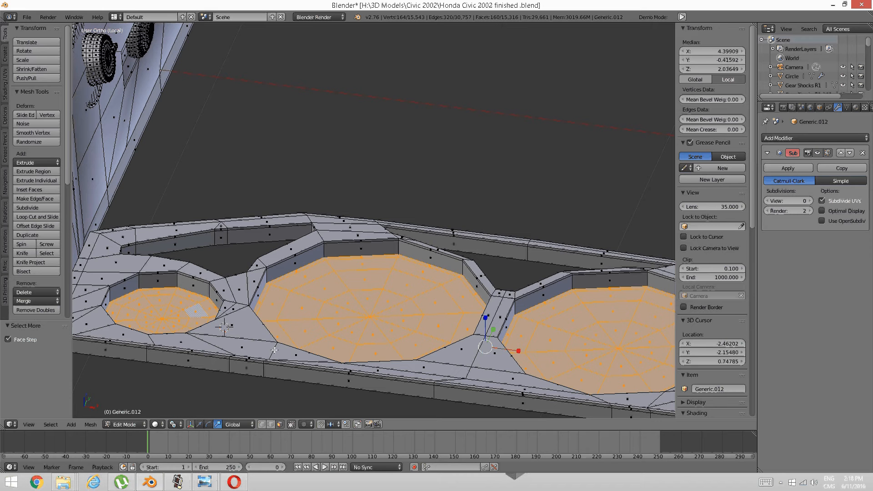
key("x")
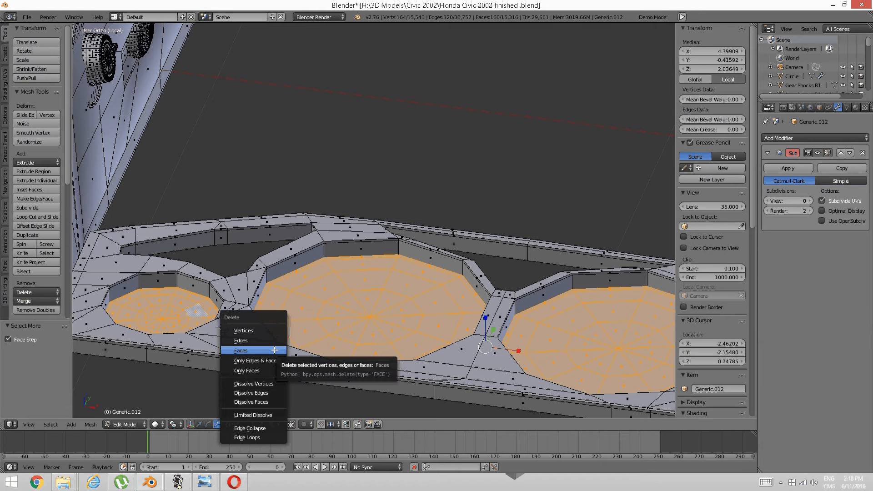
left_click(274, 350)
- Reveal the hidden dial faces and scale them by 1.039
key("alt+h")
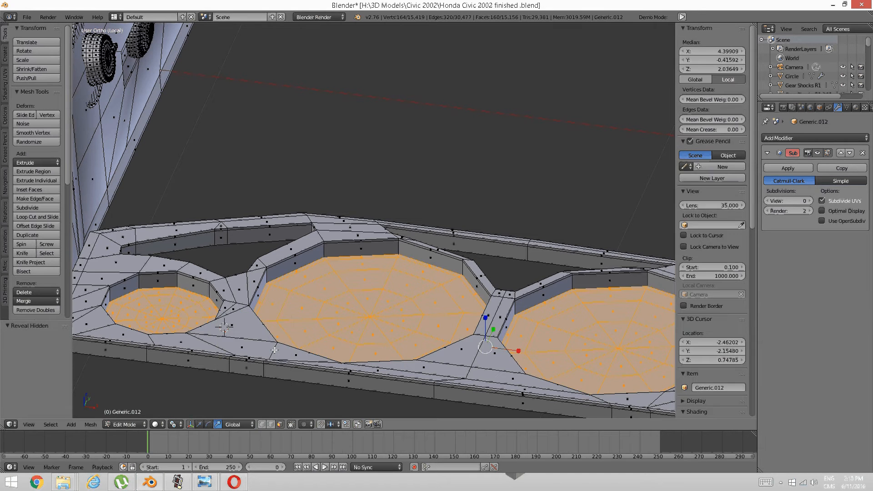
middle_click_drag(274, 350, 224, 398)
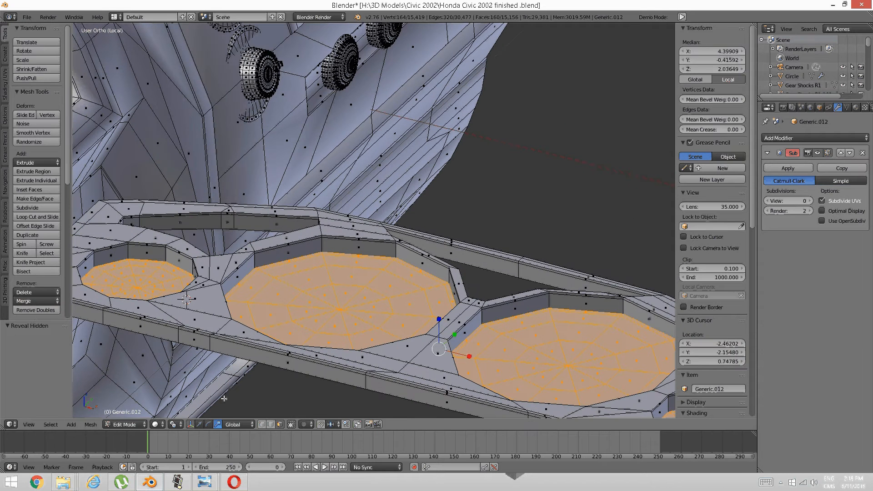
middle_click_drag(250, 348, 446, 344)
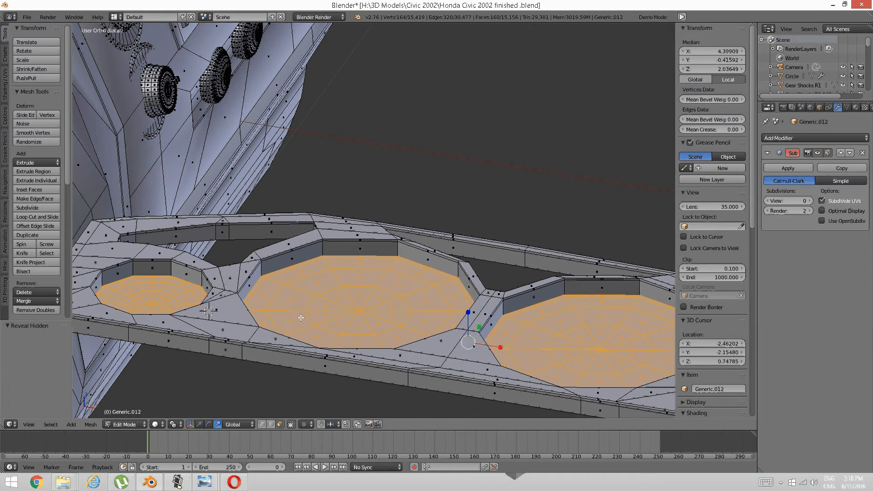
key("s")
left_click(496, 356)
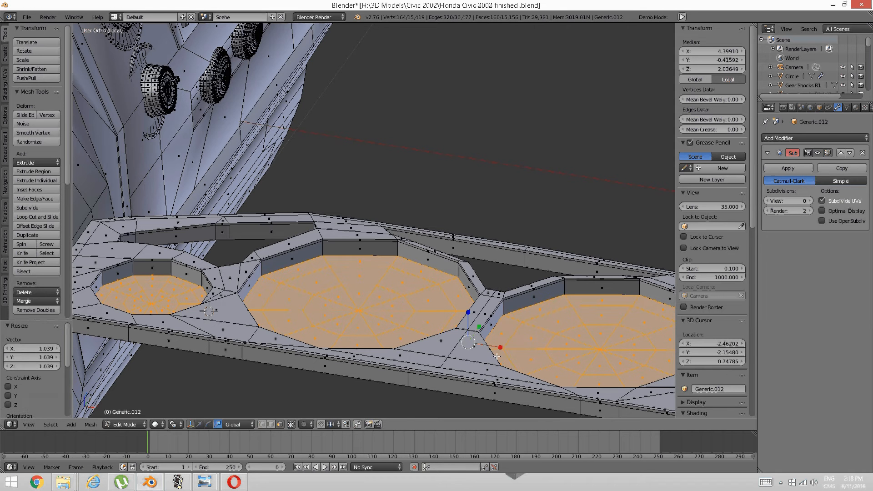
- Move the four dial faces 0.004 along Z using the translate manipulator, and deselect everything
left_click(199, 424)
left_click_drag(469, 314, 468, 312)
middle_click_drag(468, 313, 434, 241)
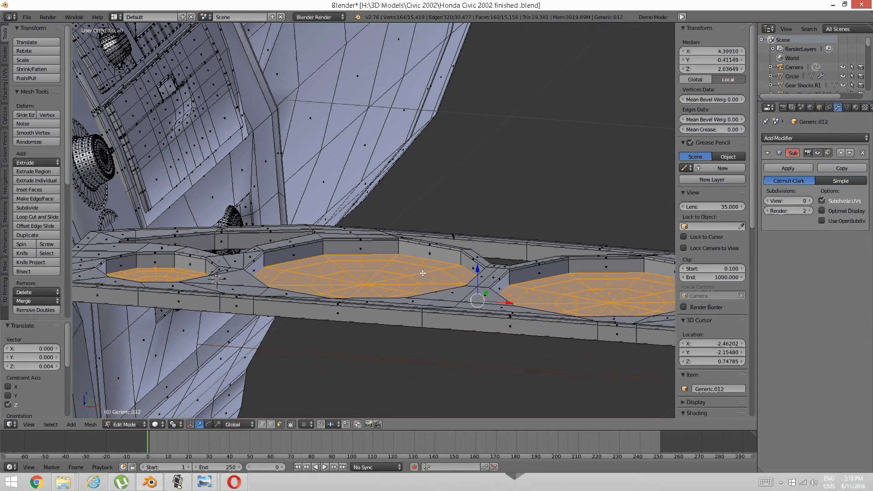
middle_click_drag(424, 274, 457, 248)
key("a")
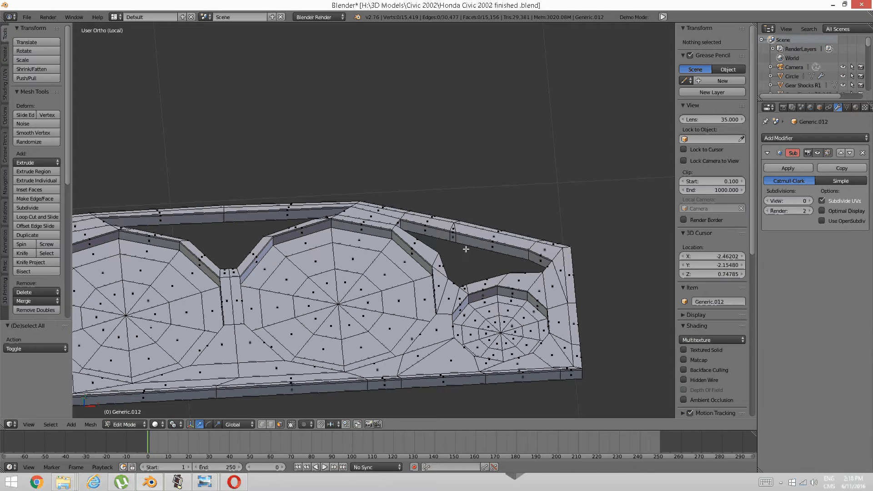
- Switch to edge selection and select the inner edge loops of the three triangular openings above the gauges
key("ctrl+Tab")
left_click(456, 240)
right_click(474, 249, "alt")
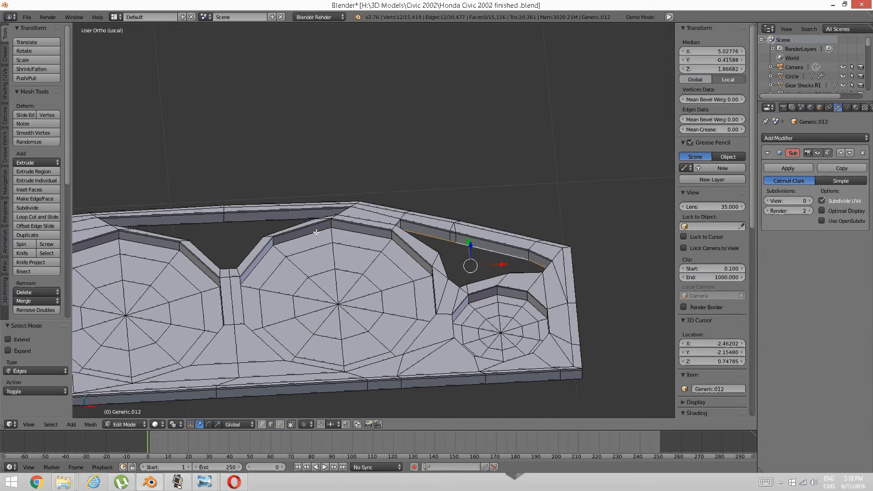
middle_click_drag(316, 233, 399, 244, "shift")
right_click(369, 246, "alt+shift")
middle_click_drag(323, 228, 476, 304, "shift")
right_click(323, 226, "alt+shift")
middle_click_drag(324, 226, 565, 234)
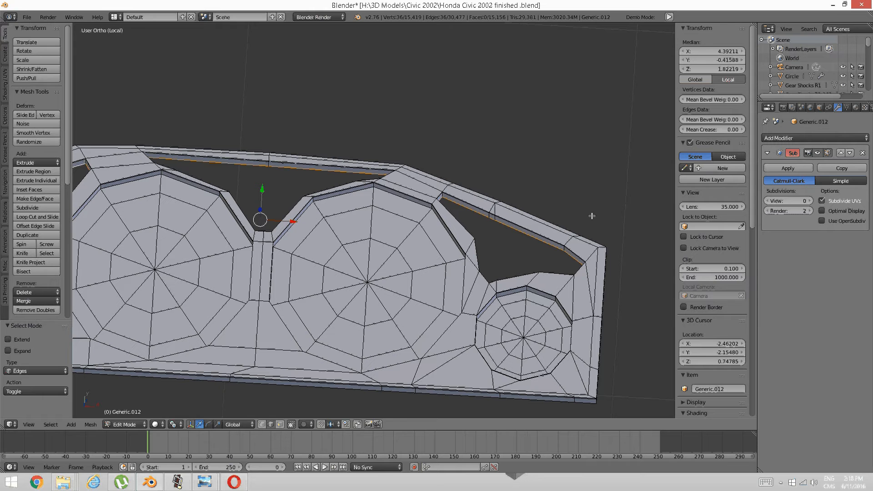
- Extrude the three opening loops inward as two successive rings, scaled to 0.949 and then 0.858
key("e")
key("s")
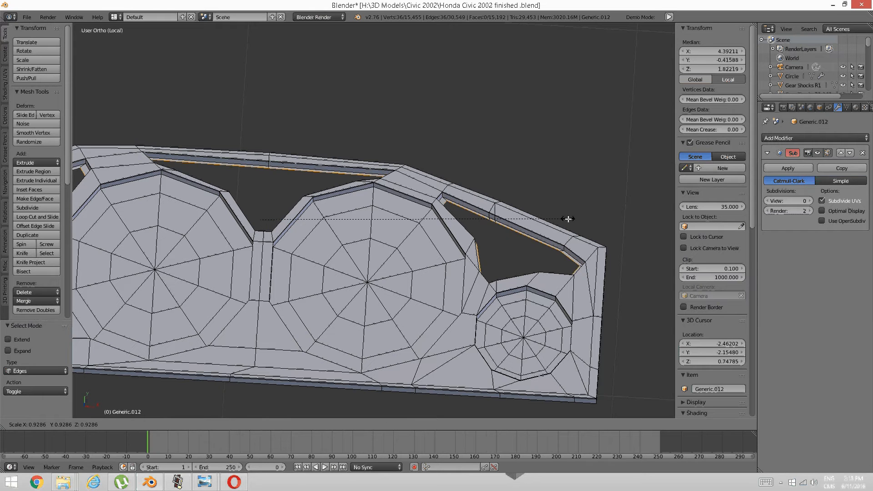
left_click(576, 219)
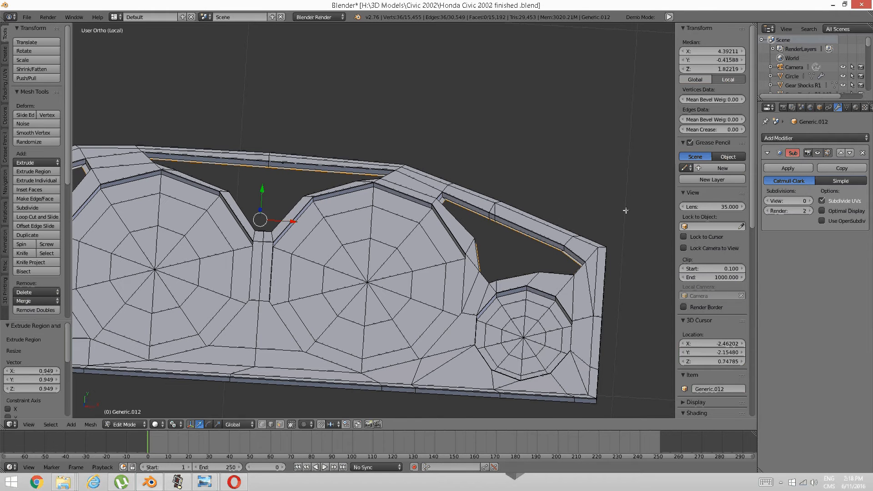
key("e")
key("s")
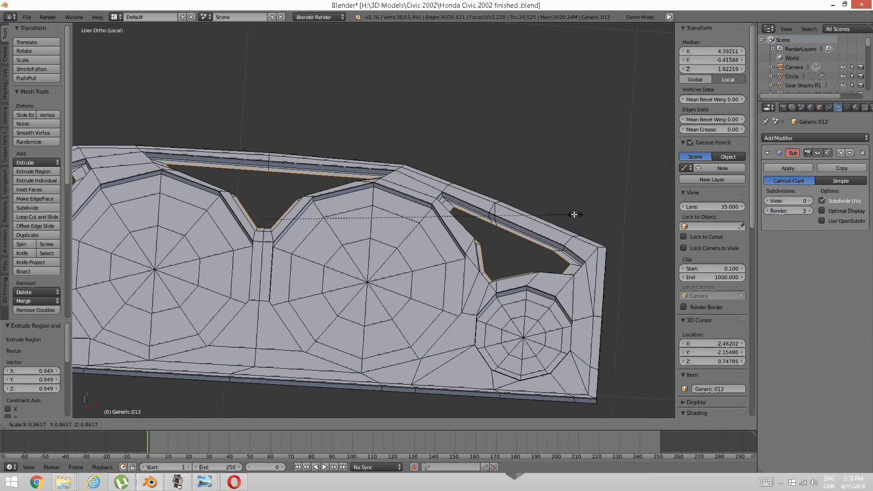
left_click(574, 211)
- Extrude two more inward rings in the three triangular openings, scaled to 0.643 and then 0.501
key("e")
key("s")
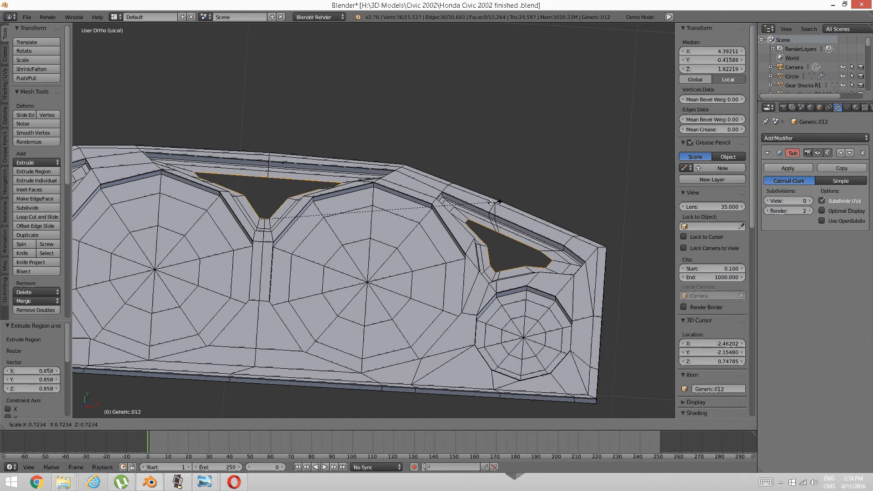
left_click(552, 217)
key("e")
key("s")
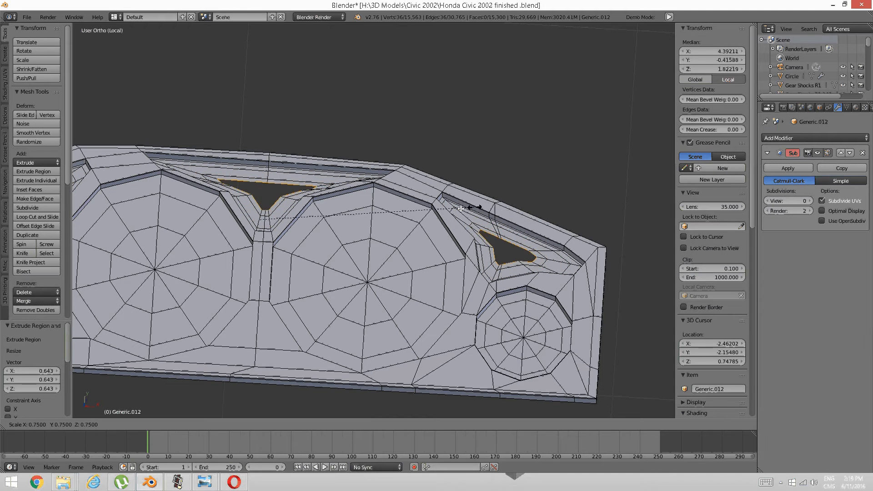
left_click(409, 211)
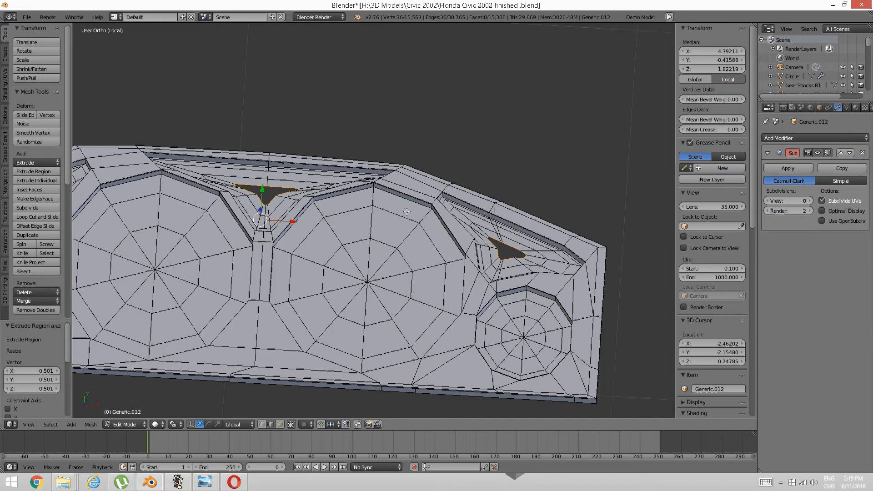
- Merge the innermost loops of the triangular openings with Collapse to close each one at its own center
key("alt+m")
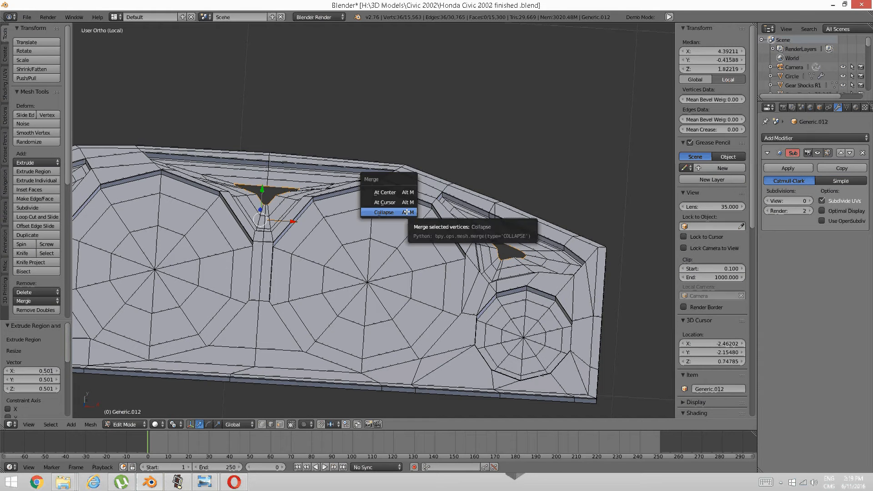
left_click(406, 211)
middle_click_drag(277, 218, 365, 237, "shift")
- Switch to face selection, select a face ring in each triangular filling and grow the selection to all three complete fillings
key("ctrl+Tab")
key("Escape")
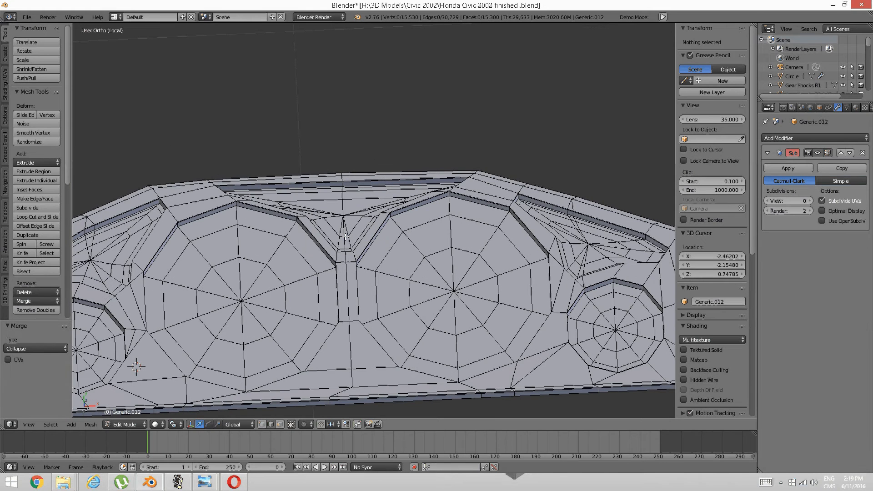
key("ctrl+Tab")
left_click(344, 245)
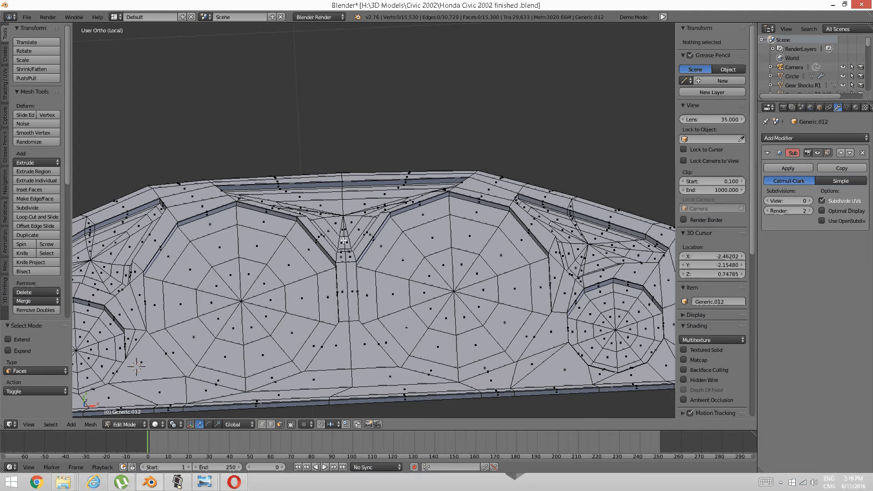
right_click(411, 196, "alt")
middle_click_drag(636, 261, 495, 219, "shift")
right_click(495, 219, "alt+shift")
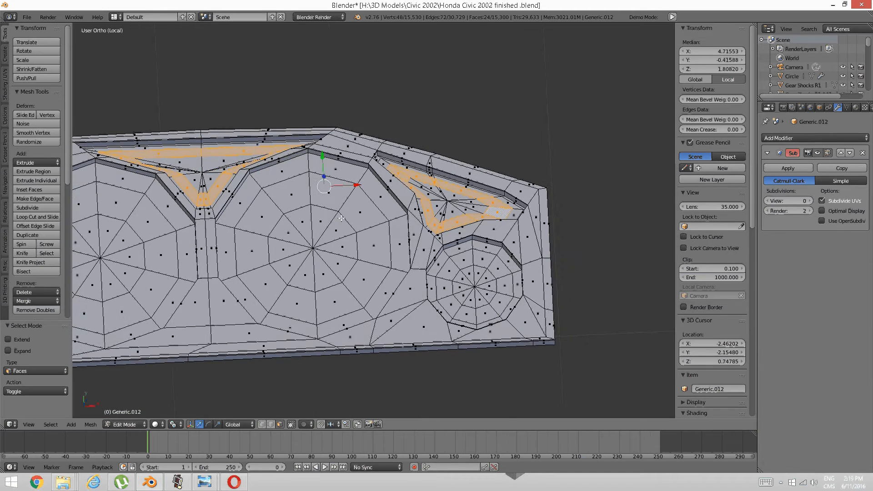
middle_click_drag(127, 197, 459, 191, "shift")
right_click(338, 186, "alt+shift")
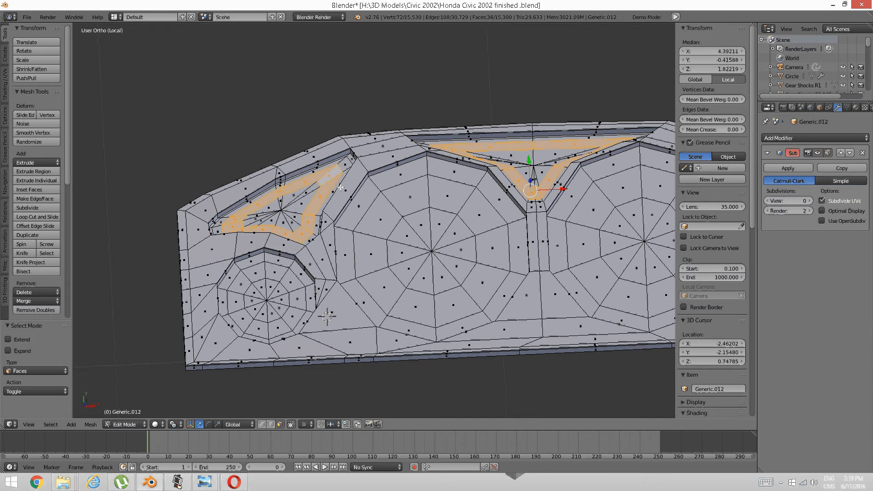
key("ctrl+KP_Add")
key("ctrl+KP_Add")
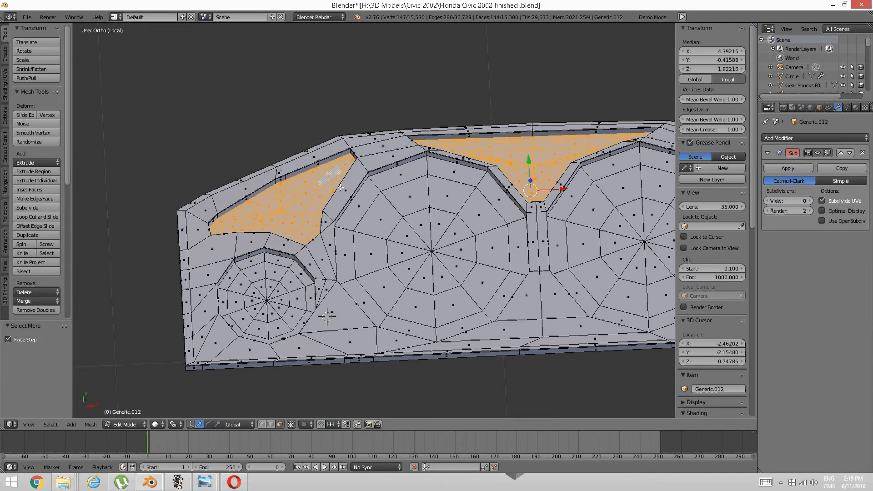
- Duplicate the three triangular fillings in place and hide the duplicate
middle_click_drag(455, 177, 239, 182)
key("shift+d")
key("Escape")
key("h")
- Select the original faces filling the three triangular openings and delete them as Faces
right_click(238, 181, "alt")
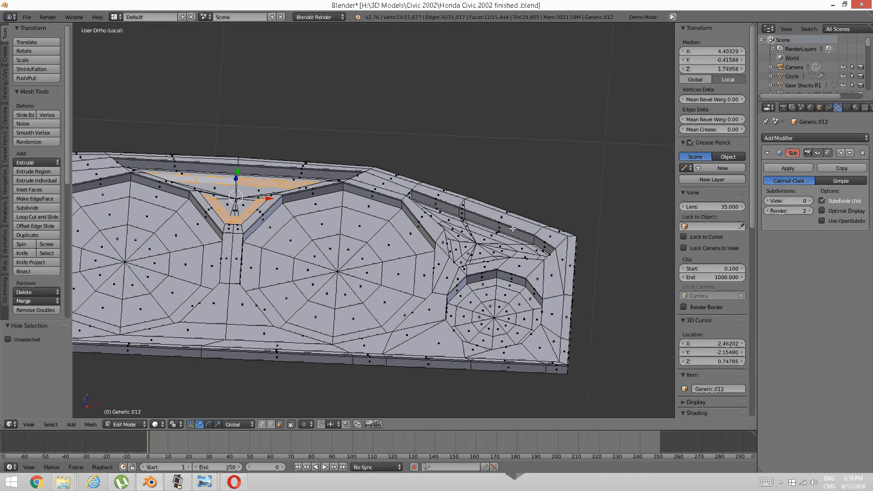
right_click(469, 228, "alt+shift")
middle_click_drag(282, 240, 309, 259)
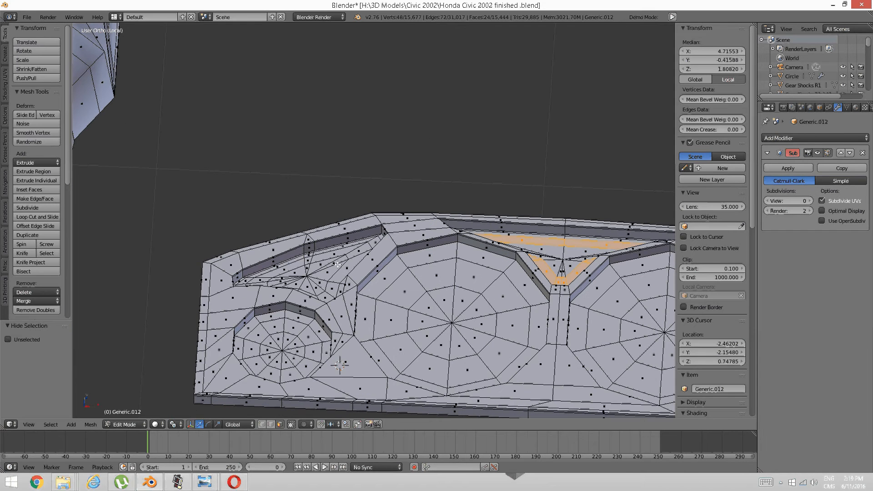
right_click(310, 260, "alt+shift")
right_click(315, 261, "alt+shift")
right_click(311, 260, "alt+shift")
key("ctrl+KP_Add")
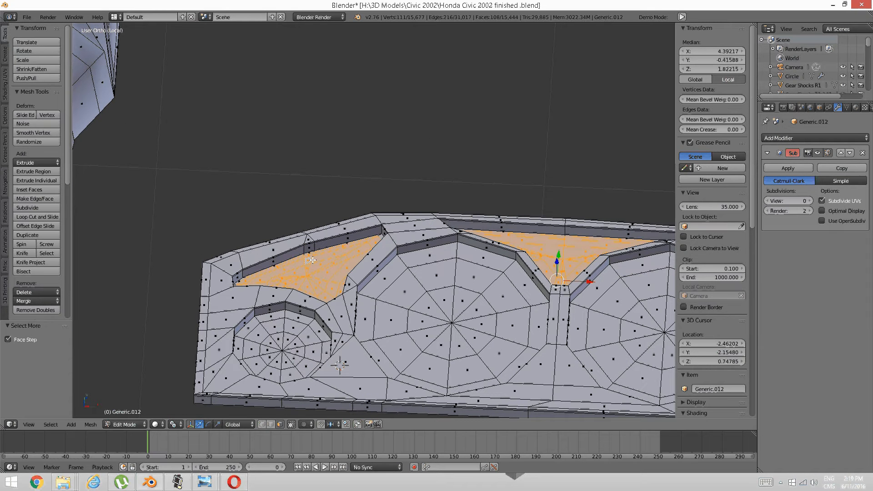
key("x")
left_click(312, 258)
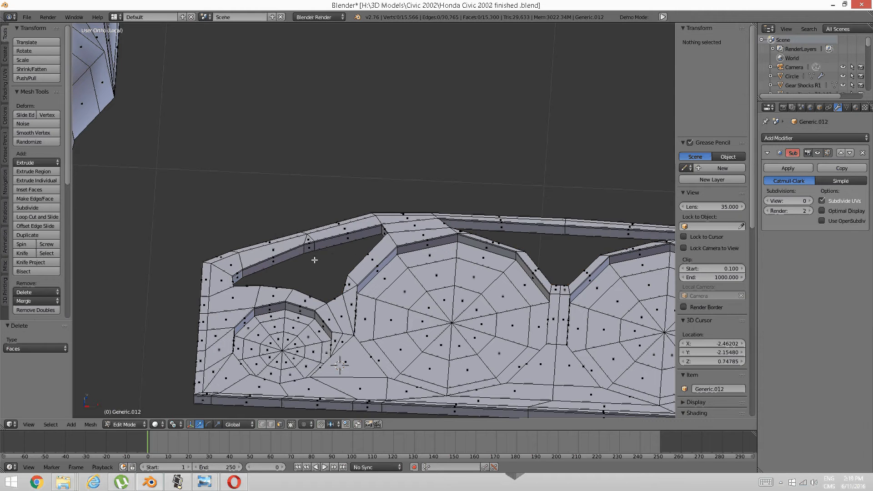
- Reveal the hidden triangular fillings and scale them by 1.042
middle_click_drag(556, 287, 312, 254, "shift")
key("alt+h")
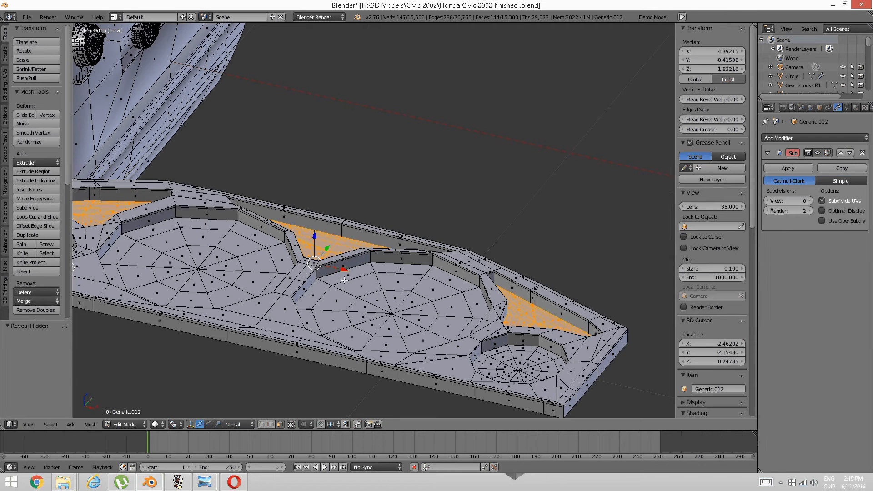
scroll(313, 254, "up", 2)
key("s")
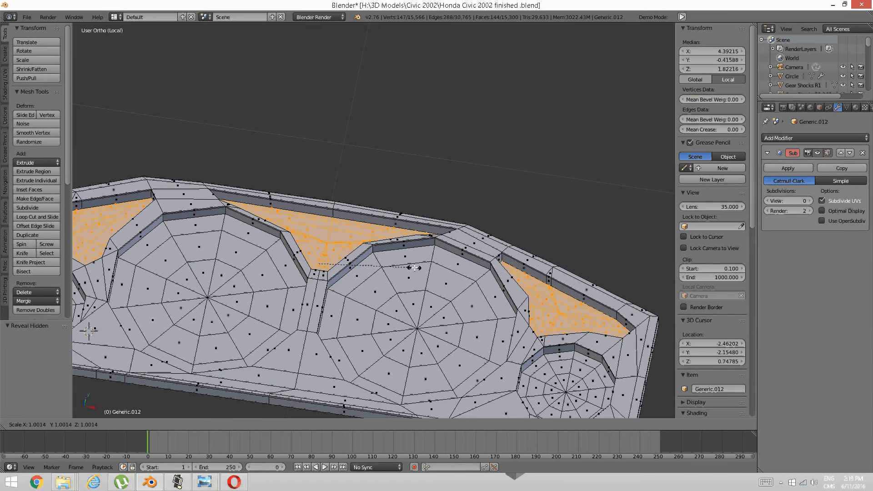
left_click(444, 284)
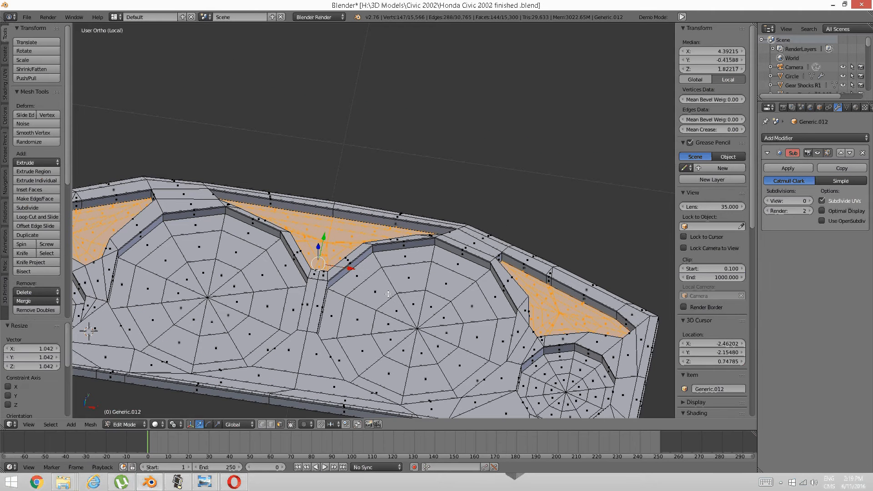
- Scale the three triangular fillings by 1.013 and raise them 0.026 along Z
middle_click_drag(450, 291, 314, 185)
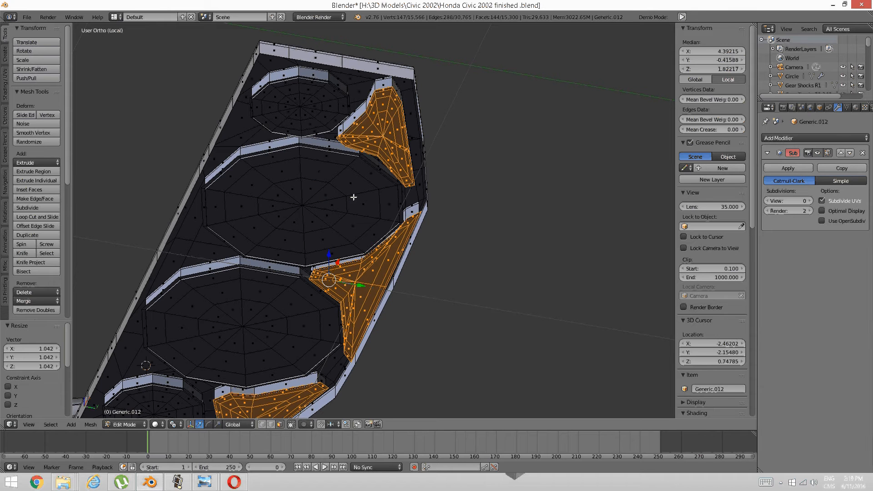
key("s")
left_click(384, 194)
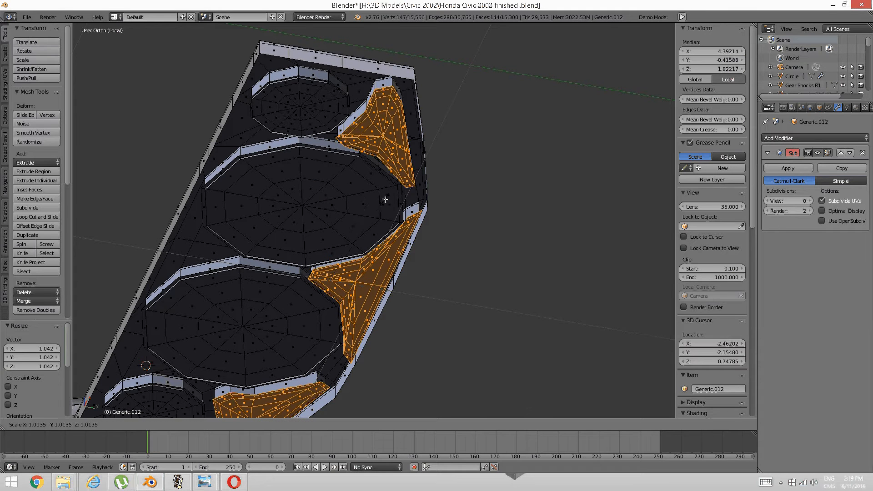
middle_click_drag(383, 194, 344, 271)
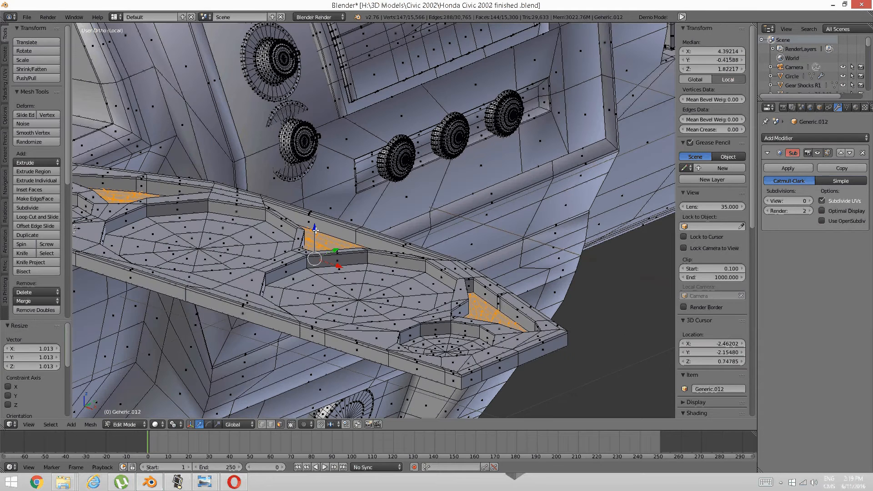
left_click_drag(314, 227, 314, 220)
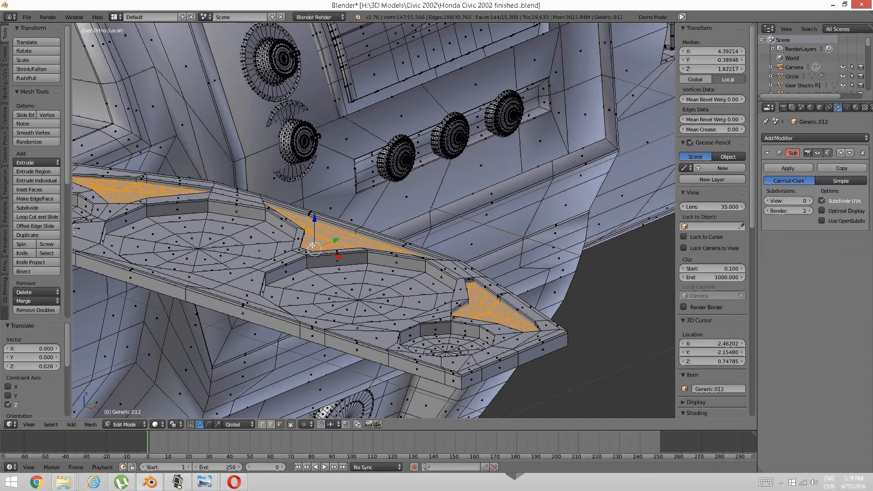
middle_click_drag(311, 245, 329, 283)
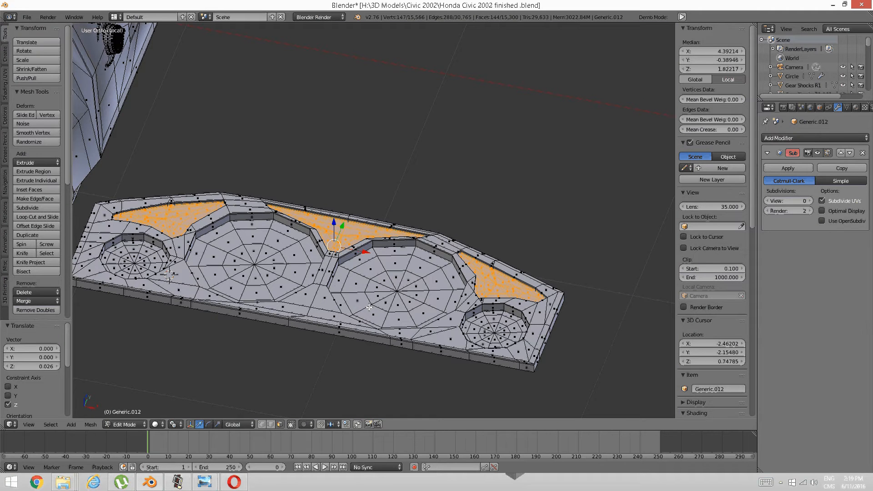
- Inspect the fit of the three raised triangular fillings in the cluster panel from several angles
middle_click_drag(369, 307, 378, 337)
middle_click_drag(400, 309, 369, 320)
scroll(373, 305, "down", 1)
scroll(369, 320, "up", 4)
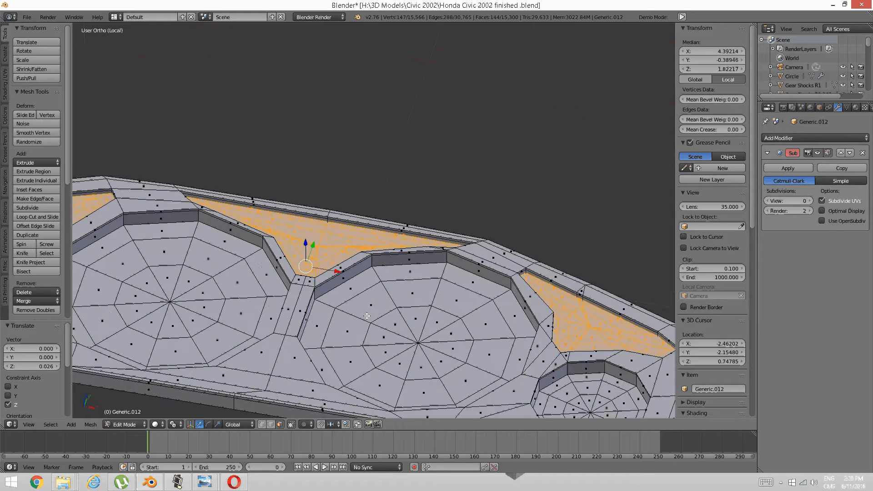
scroll(369, 320, "down", 3)
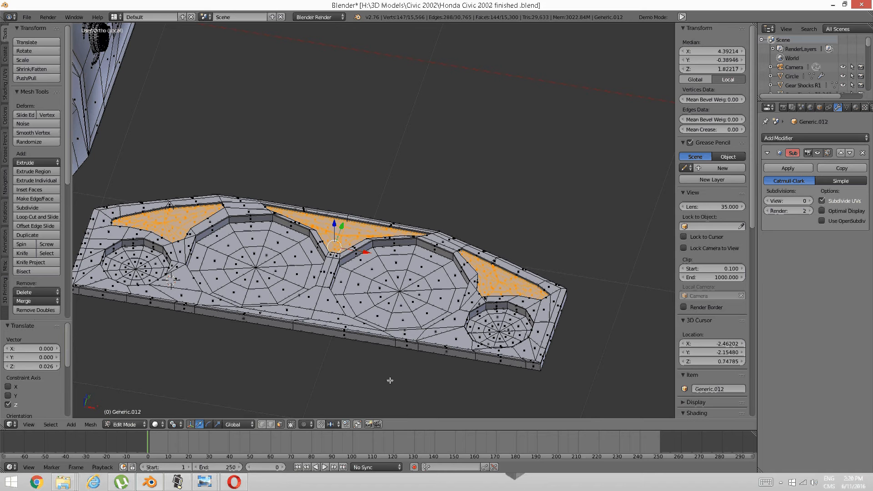
scroll(412, 310, "down", 1)
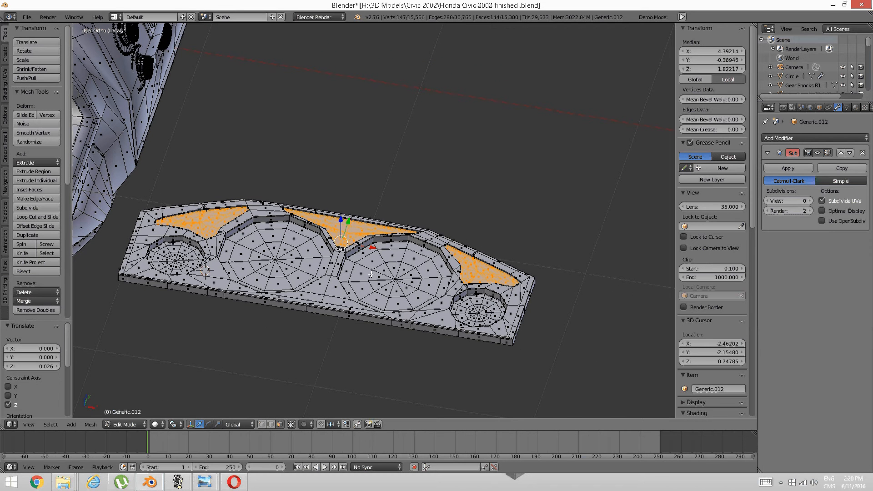
middle_click_drag(371, 275, 389, 311)
scroll(390, 282, "up", 2)
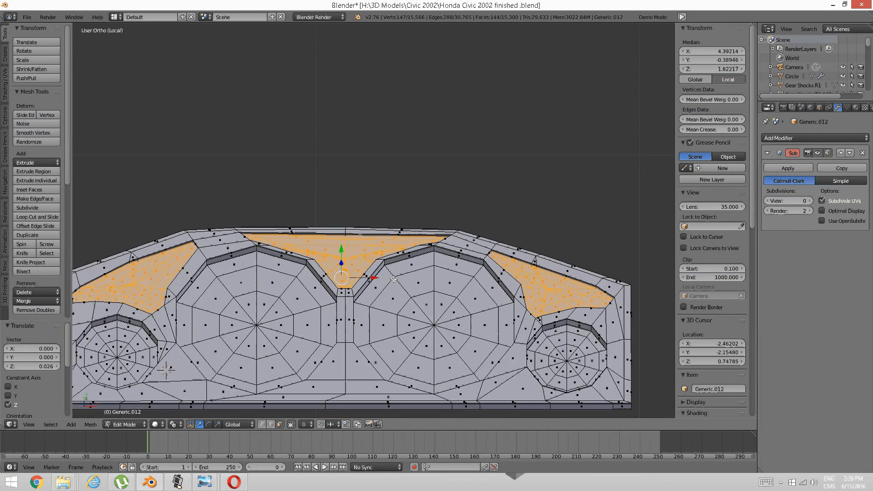
middle_click_drag(392, 276, 378, 219)
scroll(378, 219, "down", 1)
- Deselect everything, switch to vertex selection and snap the 3D cursor to the centre vertex of the left large gauge
key("a")
scroll(386, 253, "up", 3)
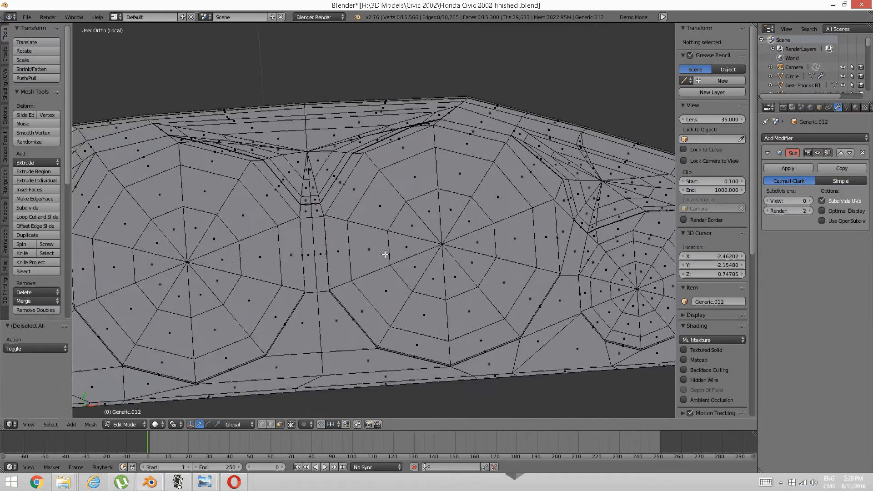
middle_click_drag(386, 253, 380, 247)
middle_click_drag(210, 254, 321, 268, "shift")
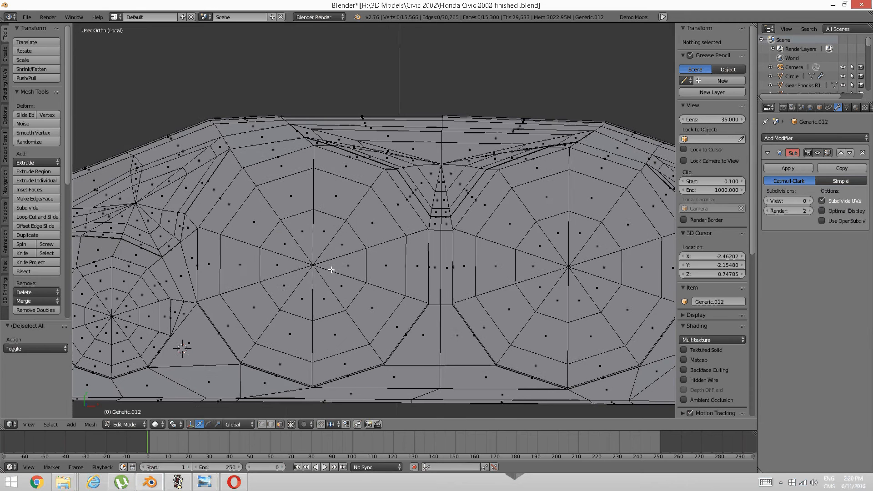
key("ctrl+Tab")
left_click(306, 259)
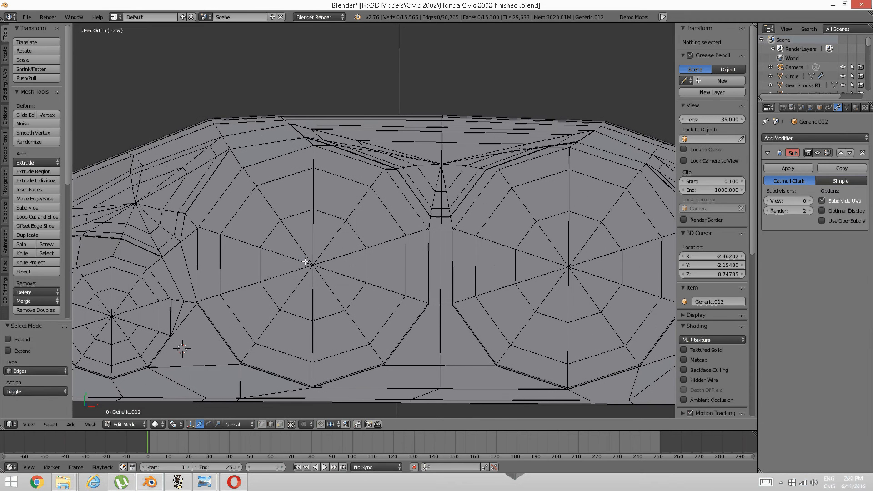
key("ctrl+Tab")
left_click(293, 252)
right_click(313, 263)
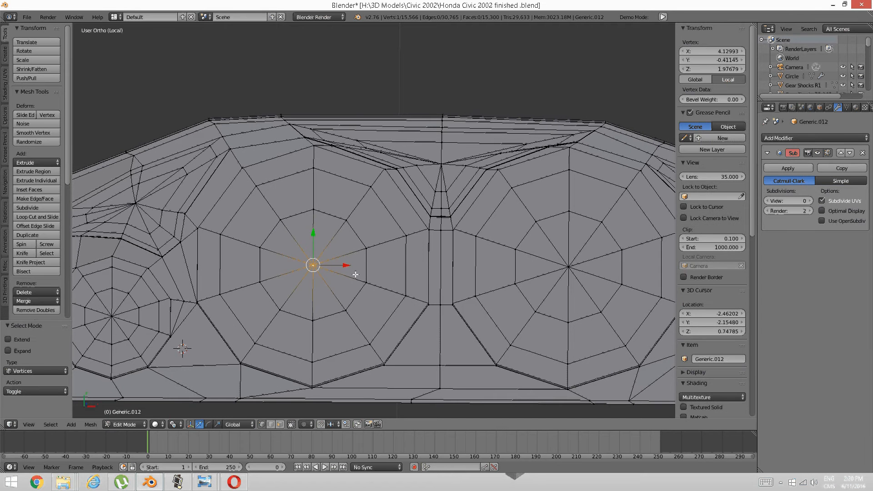
key("shift+s")
left_click(355, 275)
scroll(353, 263, "down", 3)
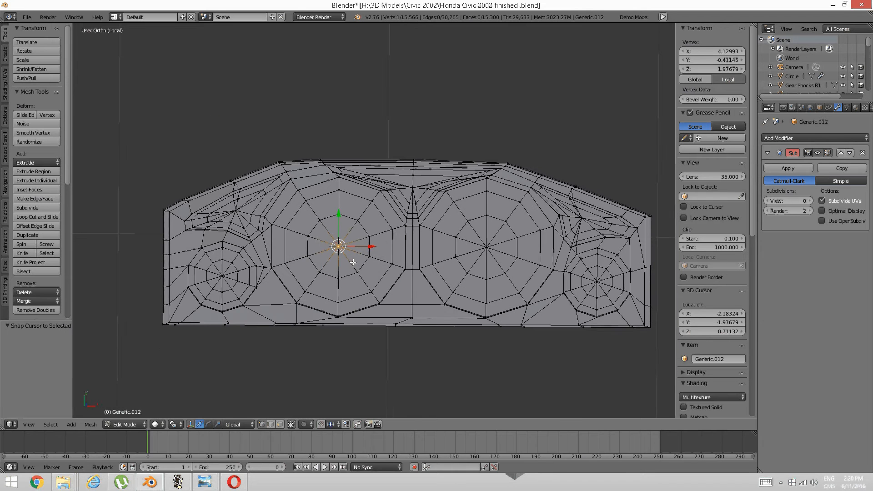
- Add a 32-vertex cylinder at the 3D cursor in top view and scale it to 0.029
key("KP_7")
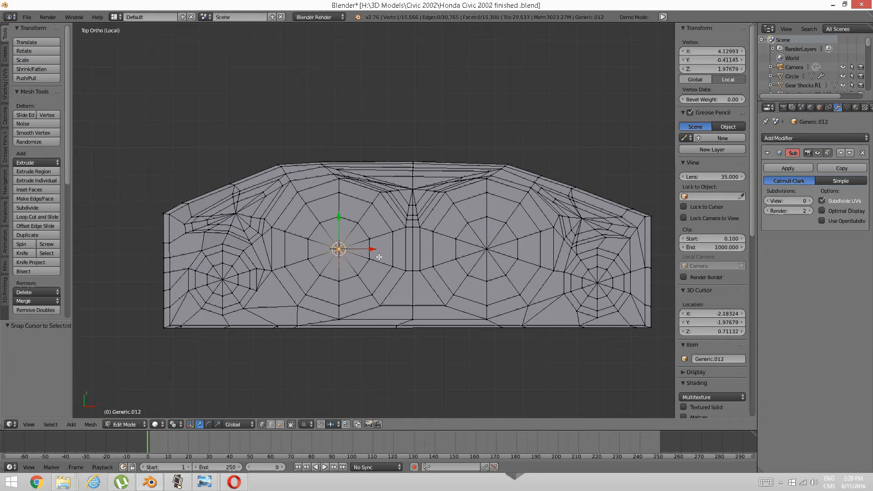
scroll(386, 243, "up", 2)
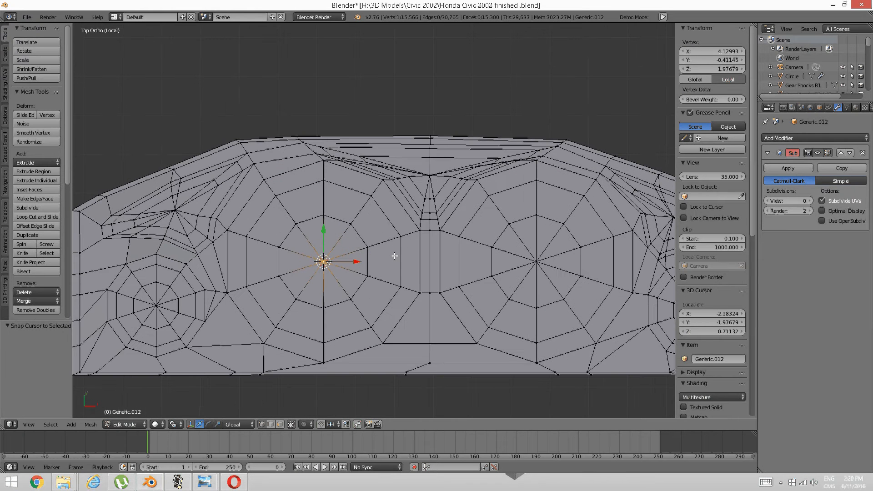
key("space")
mouse_move(395, 247)
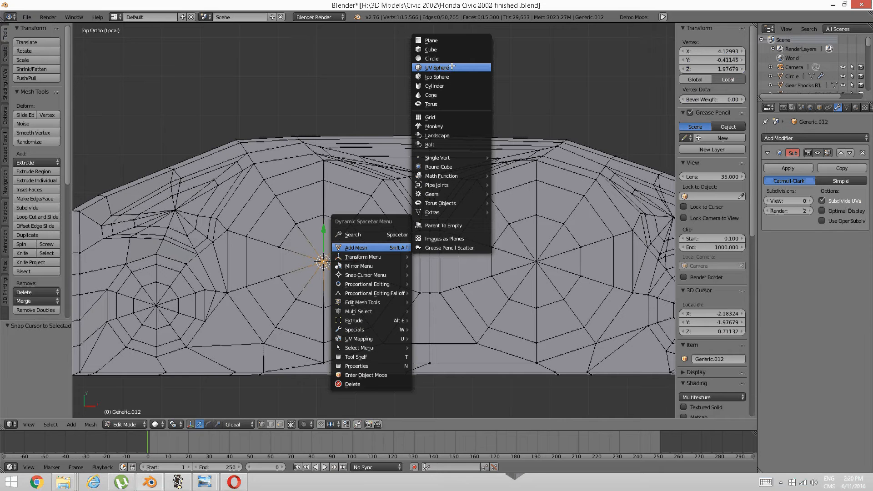
left_click(452, 86)
scroll(562, 191, "down", 2)
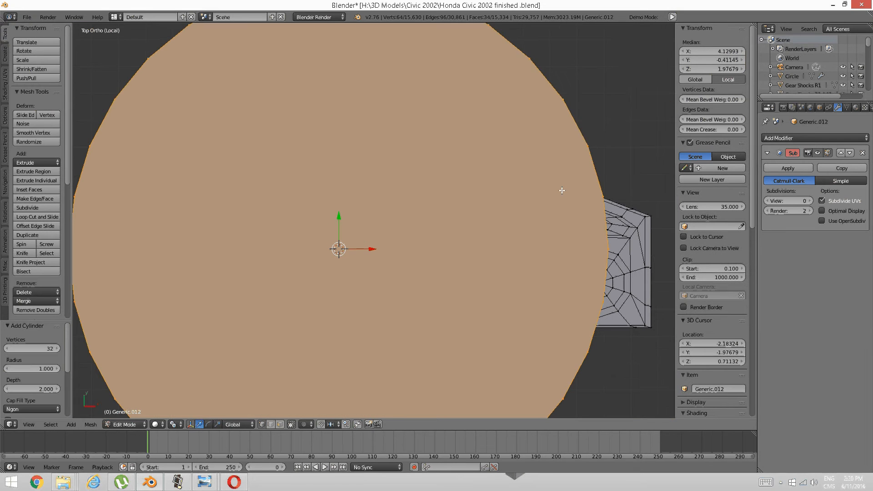
key("s")
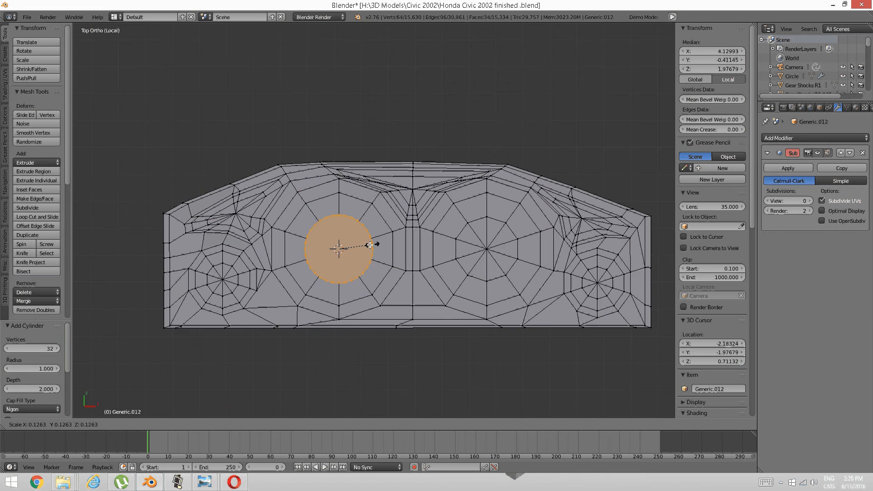
left_click(344, 250)
- Raise the small cylinder 0.050 along Z above the gauge face and flatten it along Z to roughly half its height
scroll(357, 259, "up", 4)
middle_click_drag(296, 327, 324, 285)
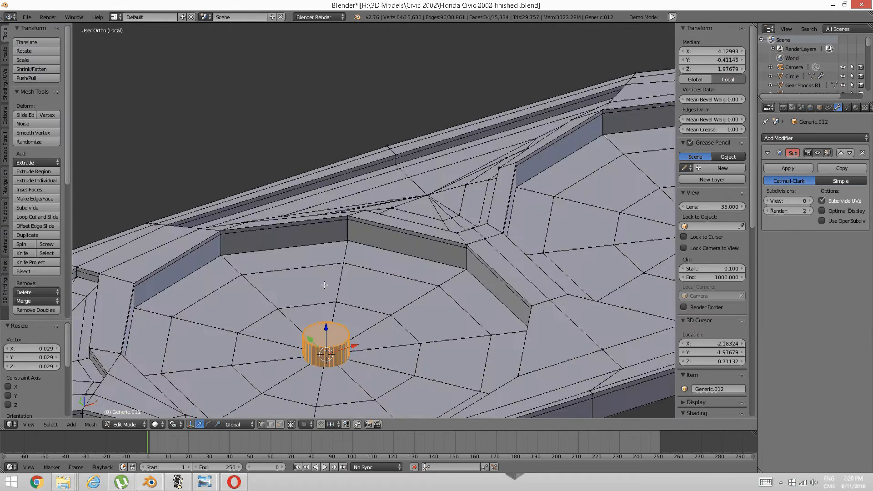
middle_click_drag(324, 325, 309, 300)
left_click_drag(311, 312, 312, 265)
key("s")
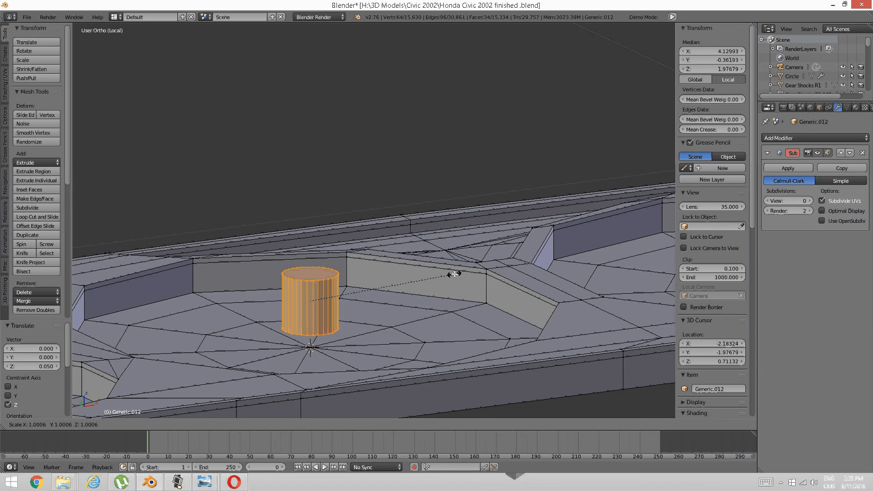
key("z")
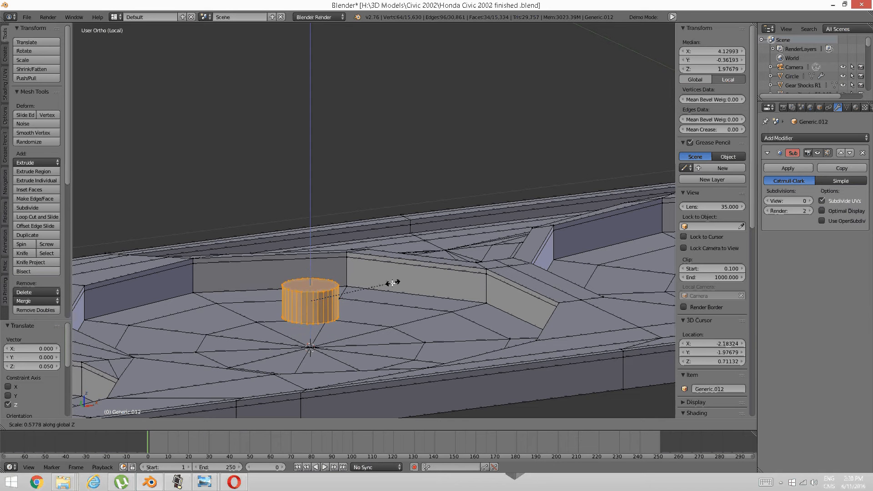
left_click(385, 285)
- Switch to face selection, select only the cylinder's top face and scale it by 0.7
middle_click_drag(386, 285, 401, 286)
key("a")
key("ctrl+Tab")
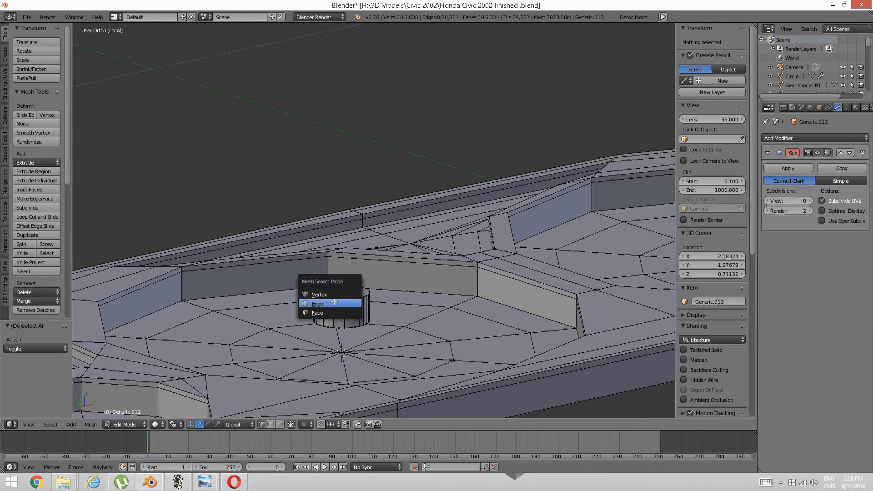
left_click(329, 313)
right_click(341, 291)
key("s")
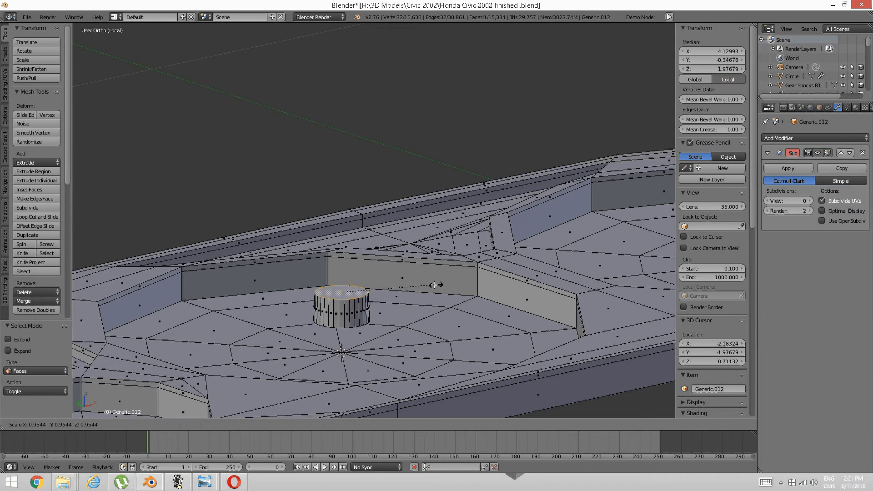
left_click(410, 285, "ctrl")
- Enlarge the cylinder's top face by about 1.143 to soften its taper
middle_click_drag(382, 288, 395, 272)
scroll(362, 317, "up", 1)
scroll(395, 273, "up", 1)
key("s")
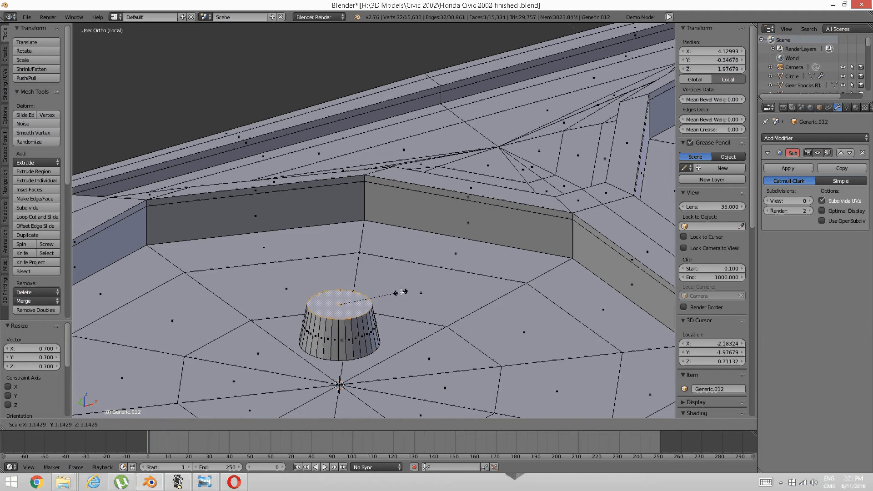
left_click(367, 310)
middle_click_drag(368, 310, 341, 312)
- Select the whole tapered cylinder, invert the selection and hide the rest of the mesh
key("ctrl+l")
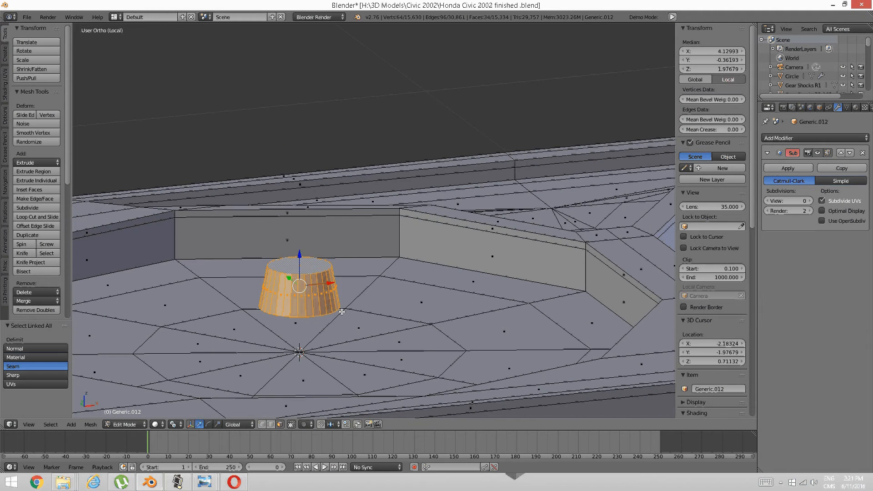
key("ctrl+i")
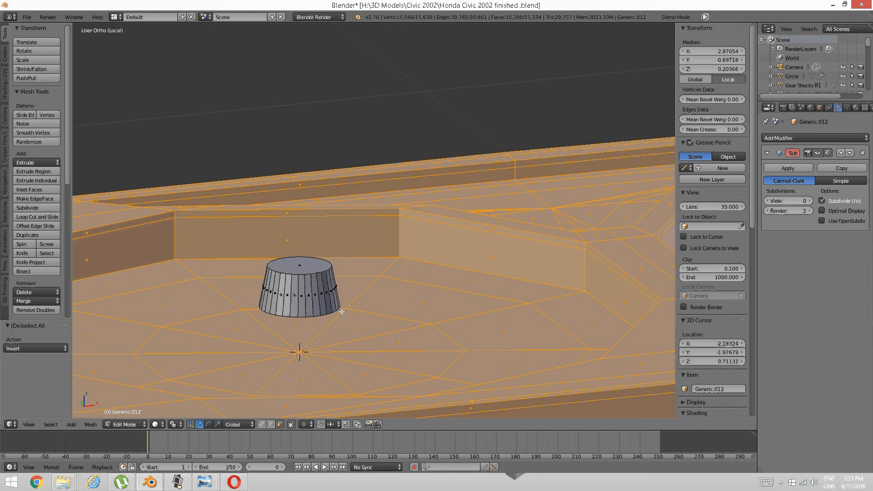
key("h")
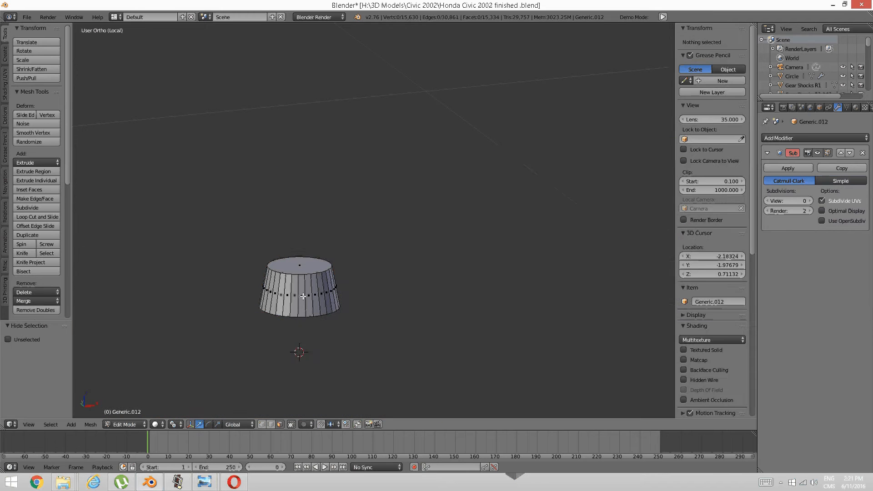
- Select the cylinder's top and bottom caps and inset them twice, by 0.0029 and then 0.0185
right_click(299, 264)
middle_click_drag(286, 311, 279, 234)
right_click(277, 232, "shift")
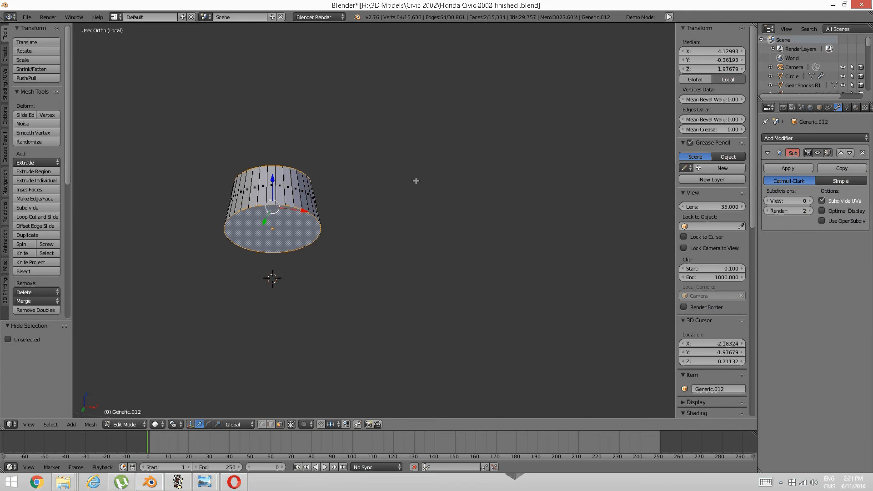
key("i")
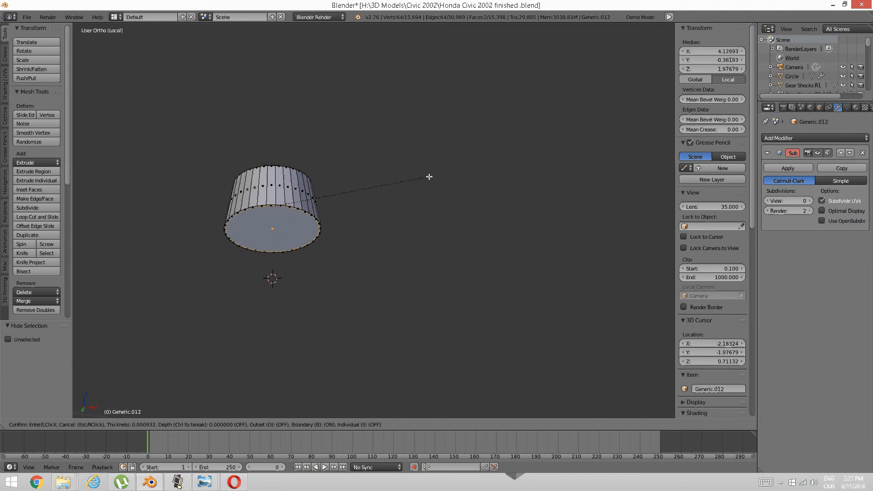
left_click(429, 177)
key("i")
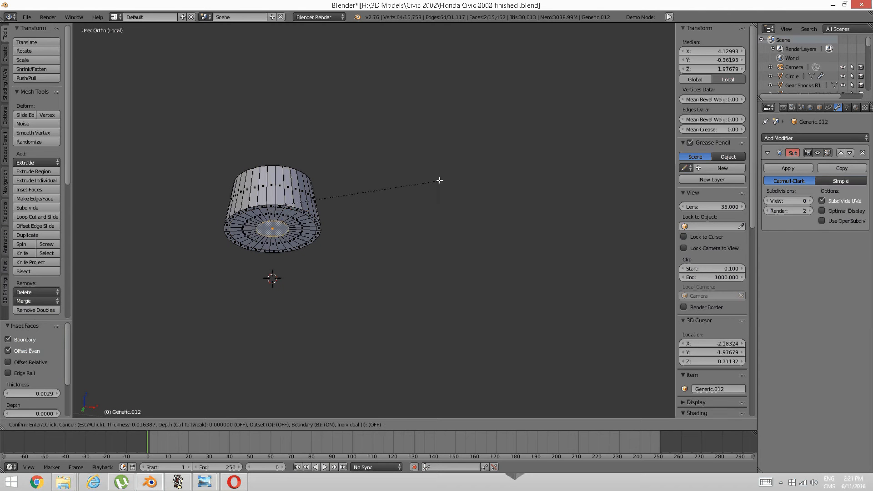
left_click(438, 180)
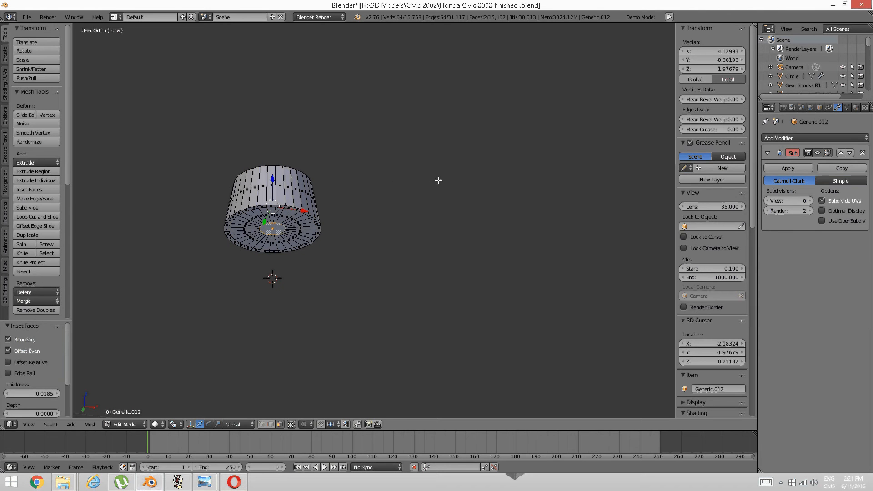
- Merge the inner face of each cap into a single centre point and clear the selection
key("alt+m")
left_click(438, 179)
key("a")
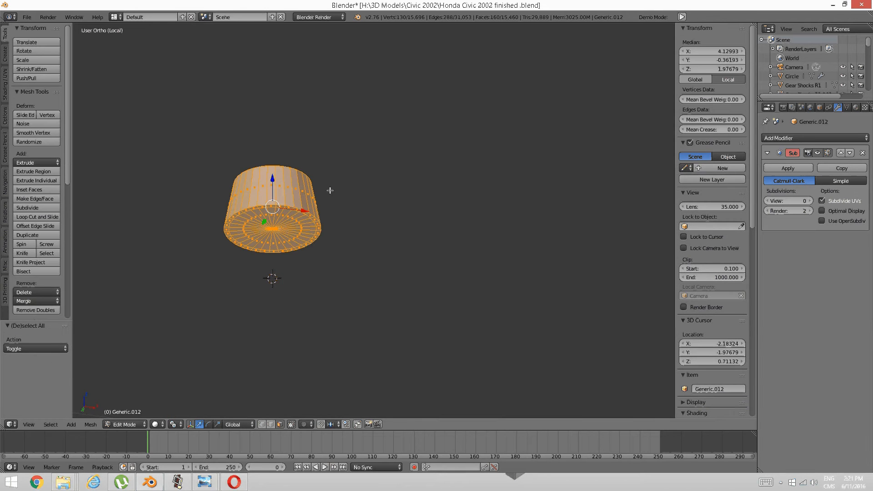
middle_click_drag(330, 191, 316, 286)
key("a")
- Add one edge loop just below the tapered cylinder's top rim and another just above its bottom rim
middle_click_drag(297, 320, 362, 228, "shift")
scroll(361, 228, "up", 2)
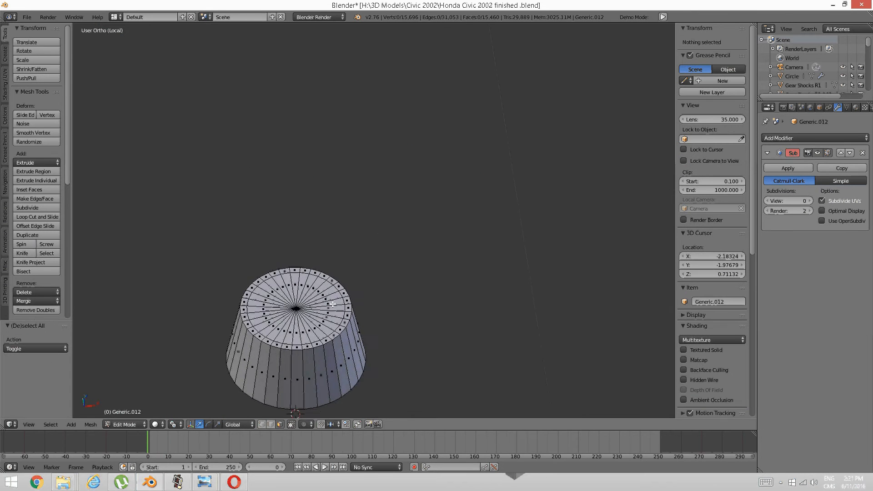
middle_click_drag(332, 304, 350, 324)
key("ctrl+r")
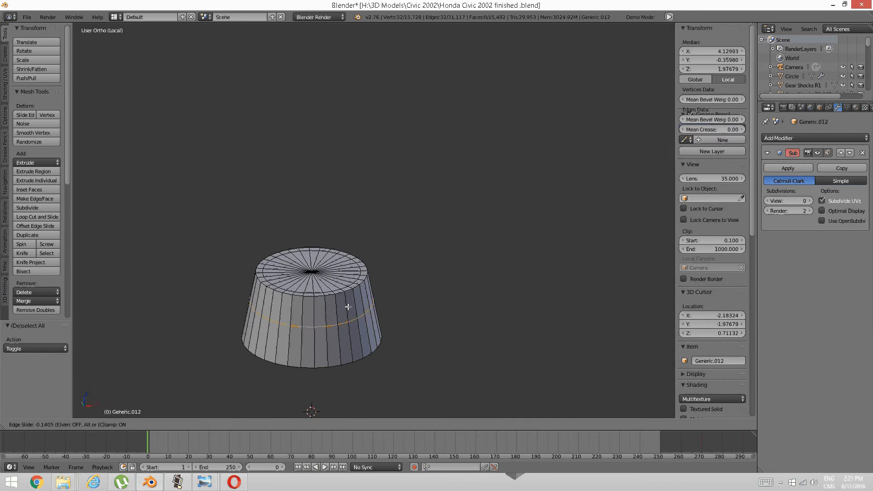
left_click(347, 315)
key("ctrl+r")
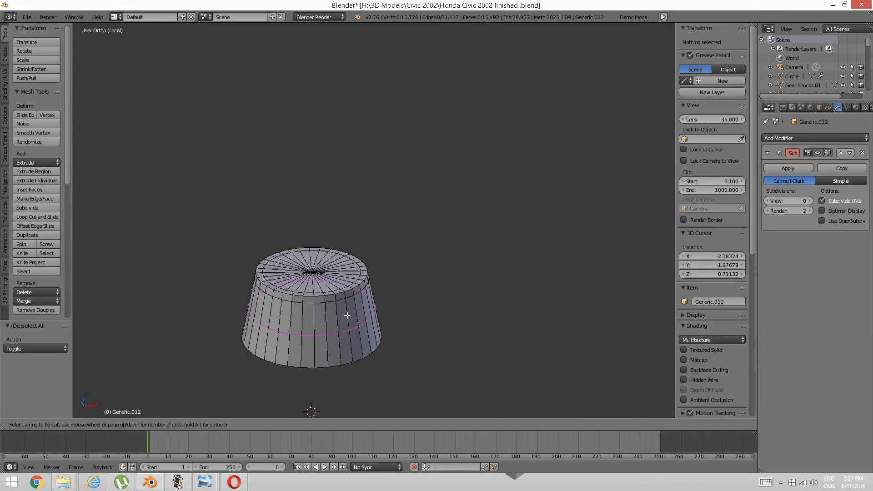
left_click(346, 313)
left_click(346, 342)
key("a")
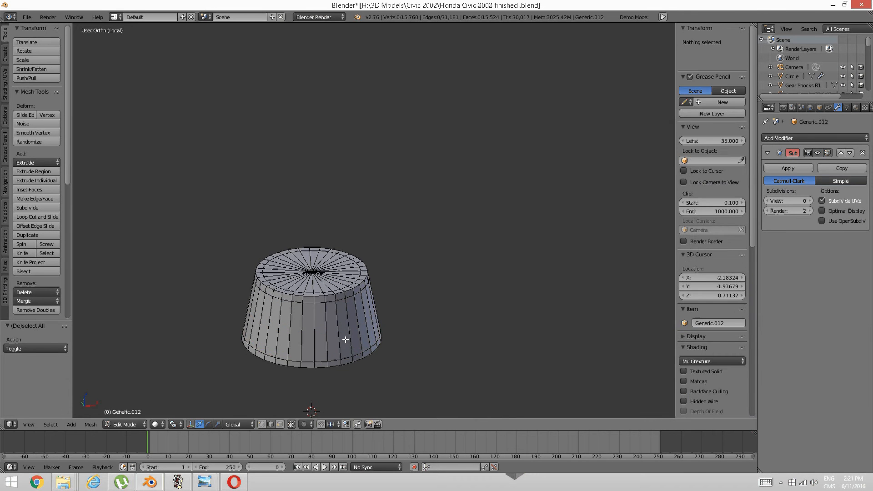
- Snap the 3D cursor to the centre vertex of the cylinder's top cap and clear the selection
scroll(345, 336, "down", 3)
middle_click_drag(343, 306, 335, 333)
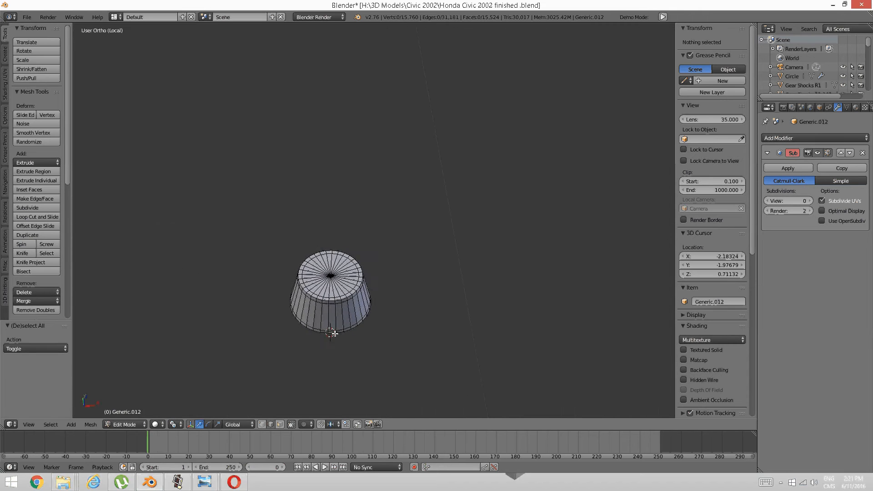
key("KP_7")
scroll(339, 331, "down", 3)
right_click(339, 260)
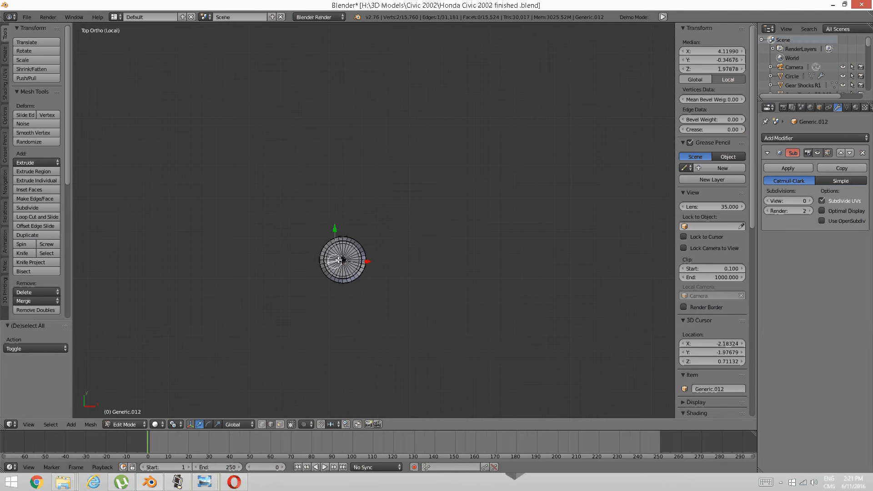
key("ctrl+Tab")
left_click(341, 245)
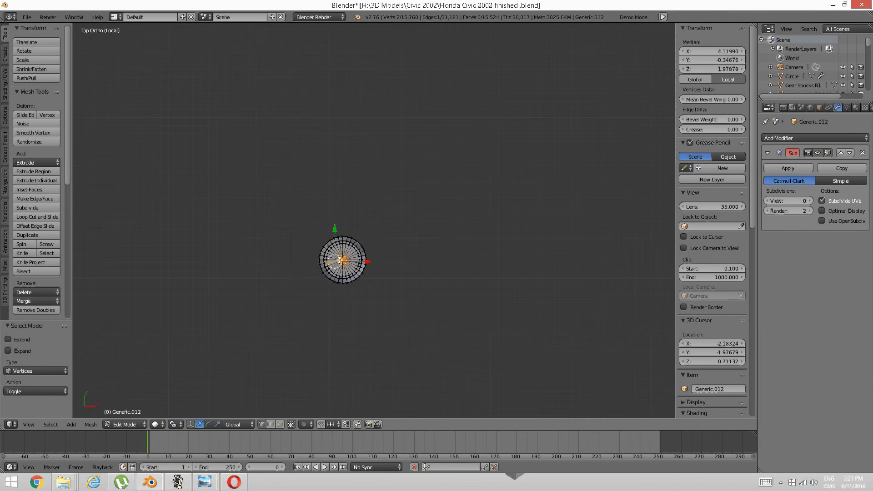
right_click(342, 261)
key("shift+s")
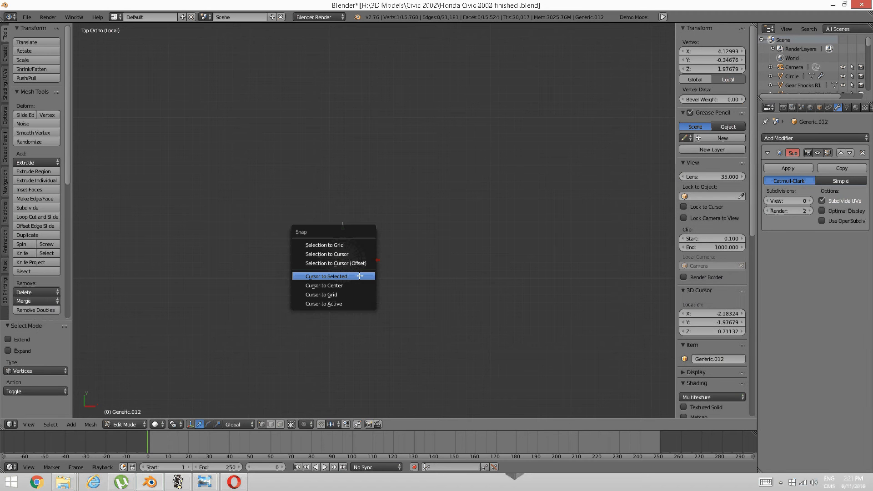
left_click(360, 276)
key("a")
- Add a cube at the 3D cursor and scale it down by about 0.027 and again by about 0.307
scroll(329, 272, "up", 3)
key("space")
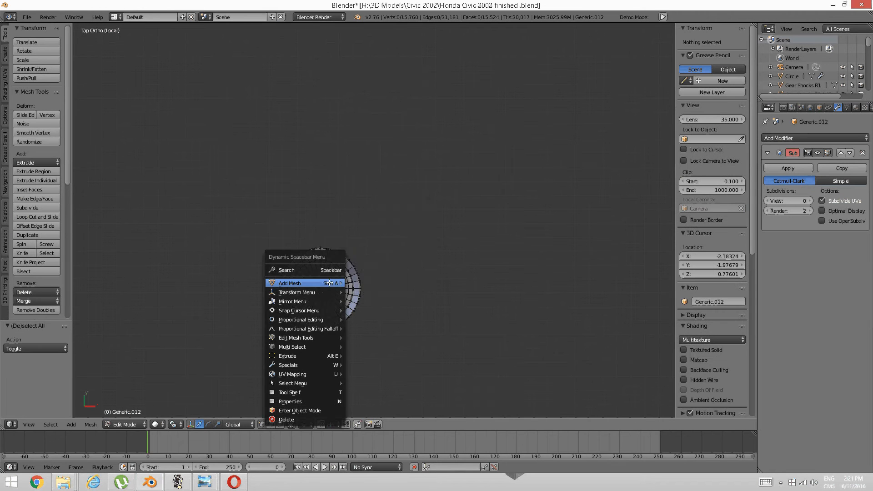
mouse_move(329, 283)
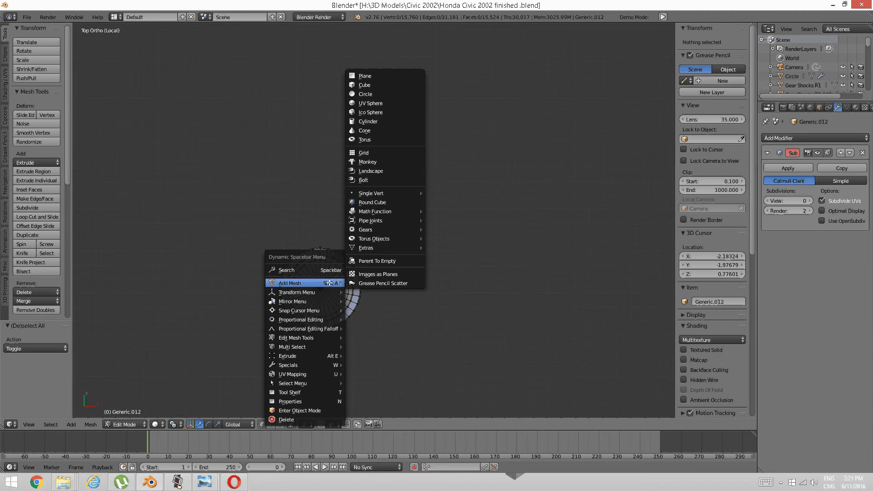
left_click(377, 85)
scroll(409, 167, "down", 10)
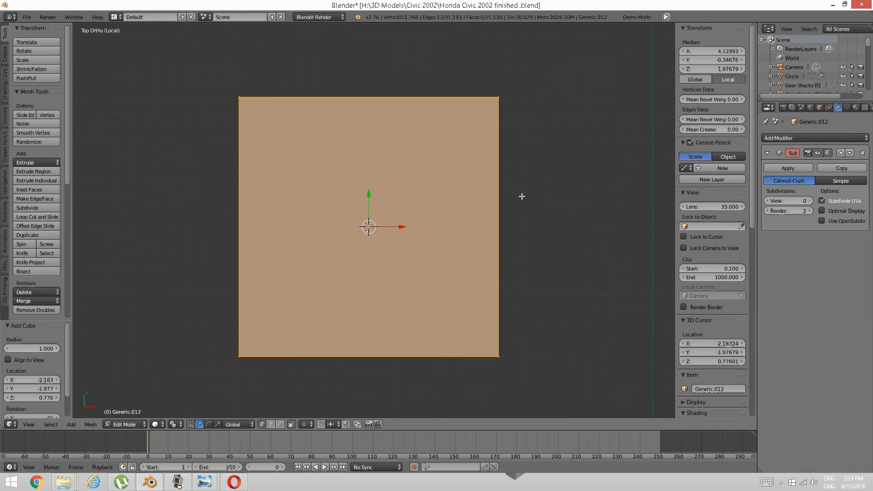
key("s")
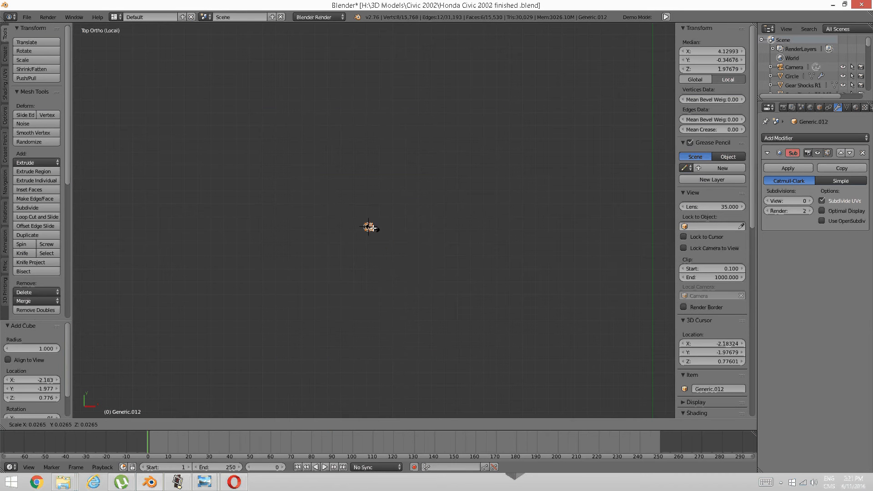
left_click(371, 228)
scroll(373, 228, "up", 10)
middle_click_drag(365, 244, 437, 199, "shift")
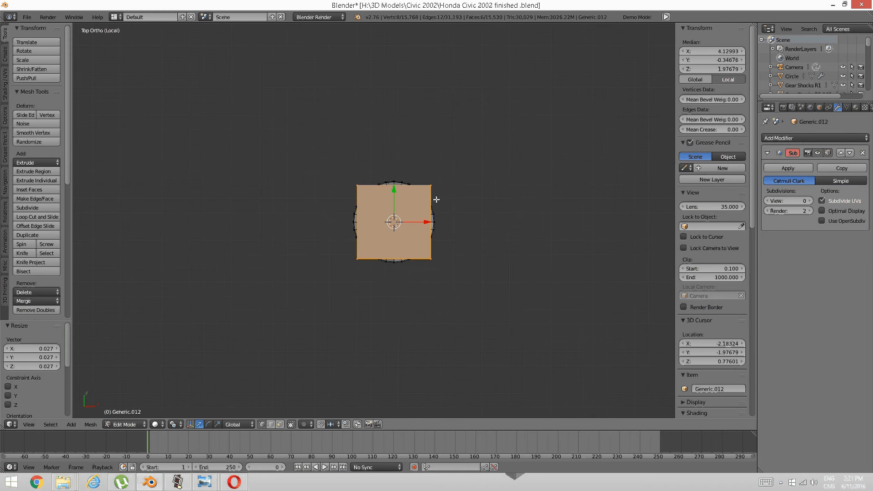
key("s")
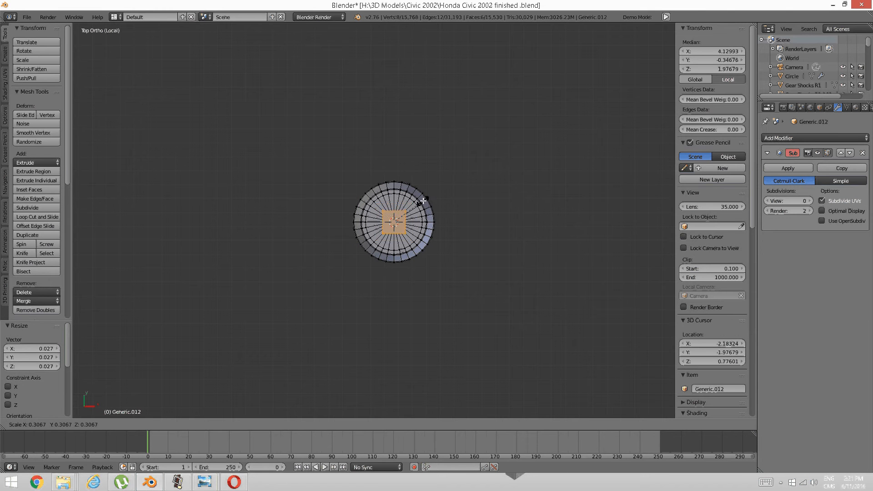
left_click(423, 200)
middle_click_drag(388, 193, 353, 260, "shift")
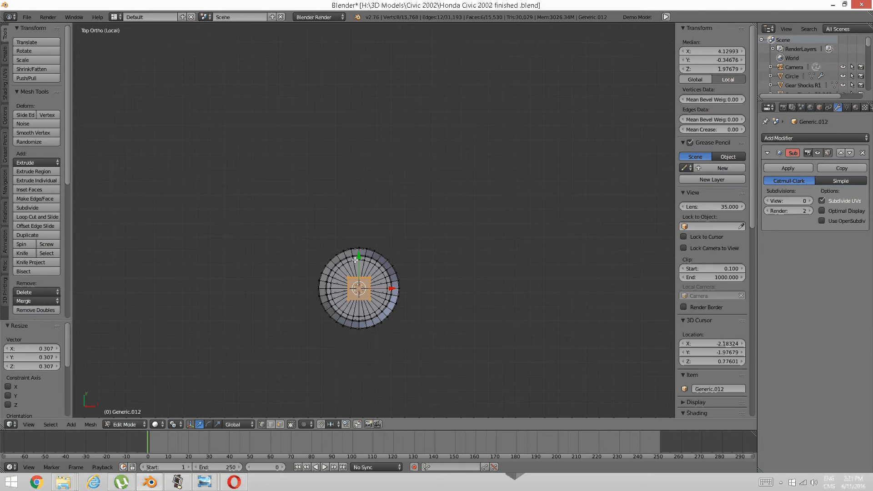
- Move the small cube along Y to the rim of the cylinder's top and clear the selection
left_click_drag(359, 257, 361, 220)
scroll(361, 223, "down", 2)
middle_click_drag(361, 223, 309, 229)
key("a")
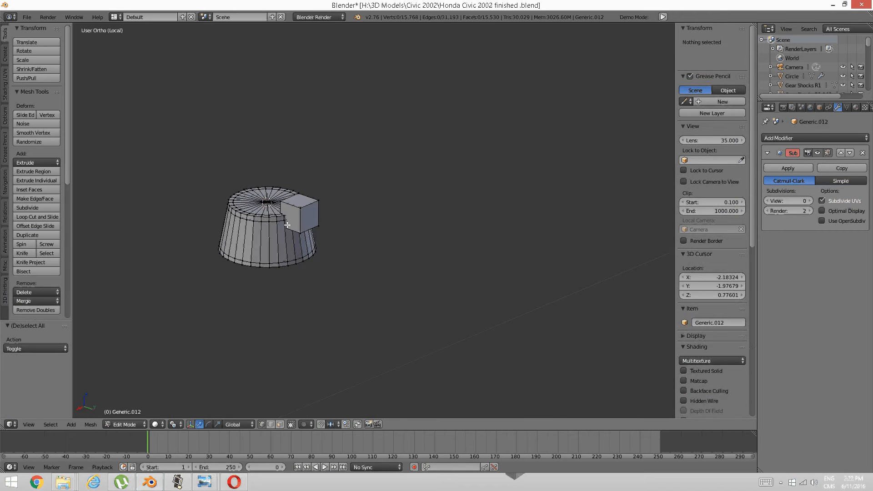
- Stretch the cube into a long bar by moving its outer face 0.204 along Y
key("ctrl+Tab")
left_click(289, 251)
right_click(307, 218)
scroll(309, 220, "down", 3)
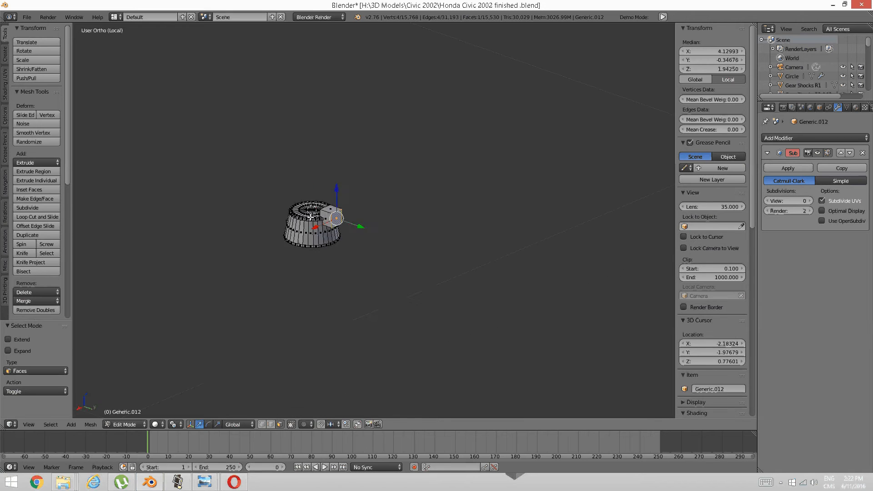
middle_click_drag(310, 220, 344, 222)
key("e")
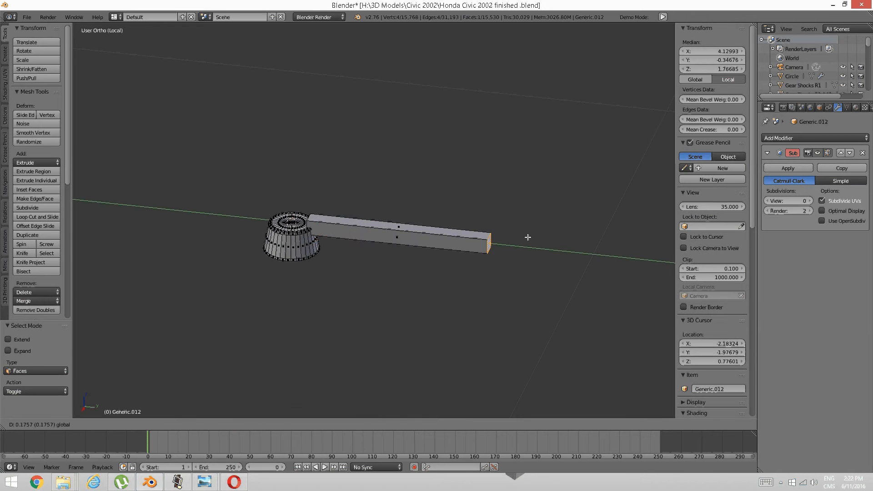
left_click(545, 239)
- Enlarge the bar's end face at the cylinder so the bar tapers towards its far end
middle_click_drag(546, 240, 334, 286)
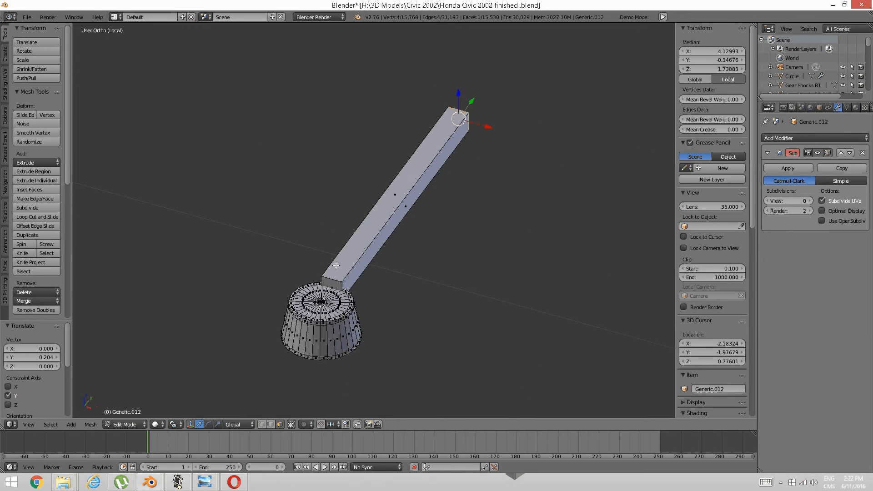
key("a")
right_click(335, 286)
key("s")
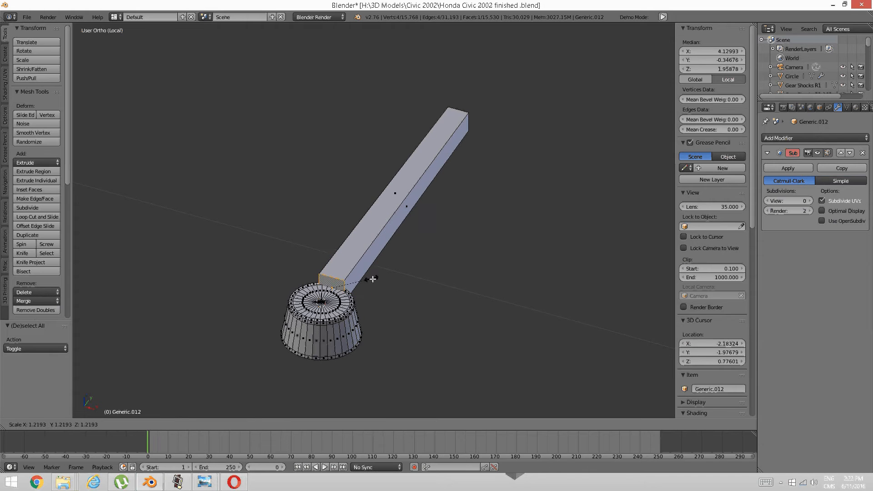
left_click(377, 282)
middle_click_drag(378, 282, 325, 250)
key("a")
- Slope the bar's far tip by moving its upper end edge -0.017 along Y
key("ctrl+Tab")
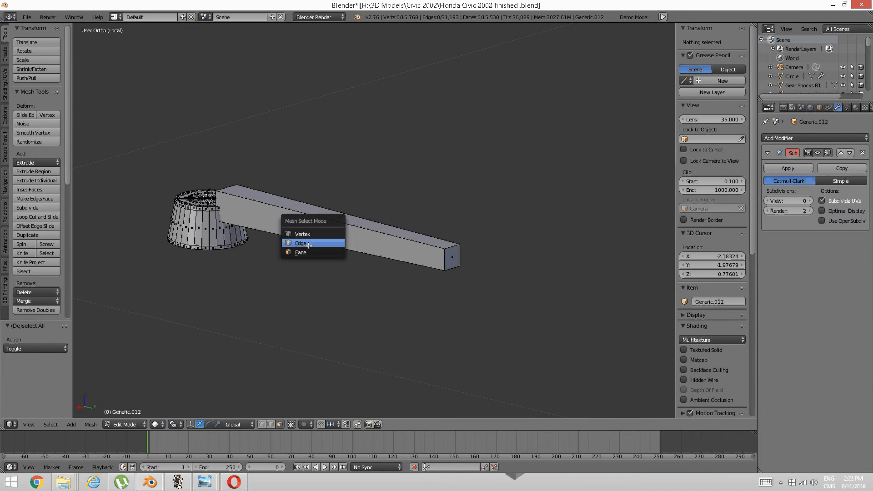
left_click(318, 242)
right_click(445, 251)
right_click(451, 247)
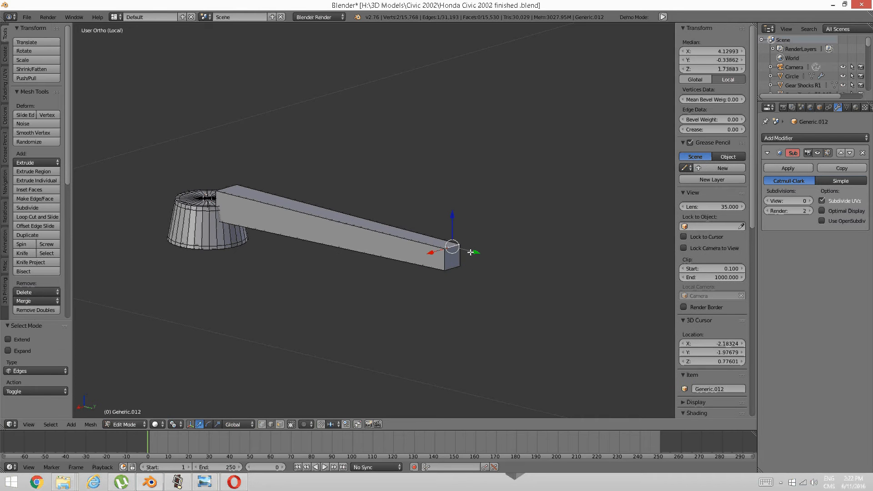
left_click_drag(470, 252, 455, 253)
middle_click_drag(341, 271, 363, 306)
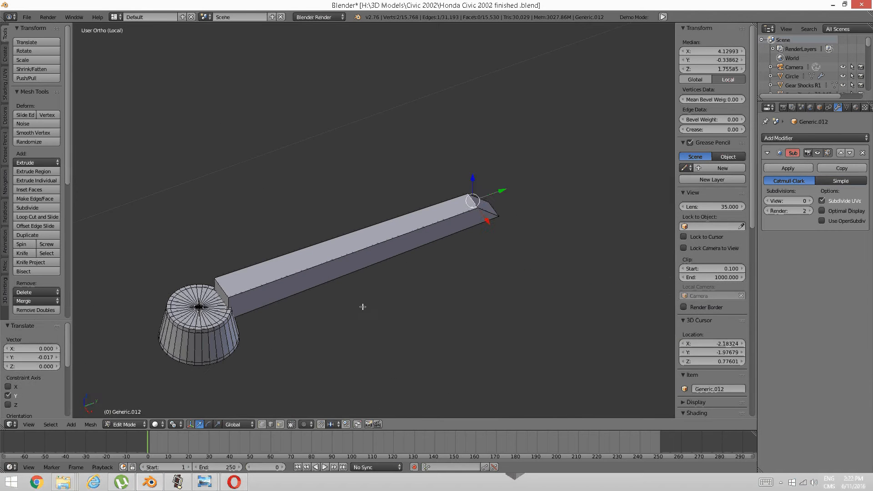
- Select the two long upper edges of the bar
key("a")
right_click(270, 297)
middle_click_drag(270, 297, 372, 273)
right_click(358, 278, "shift")
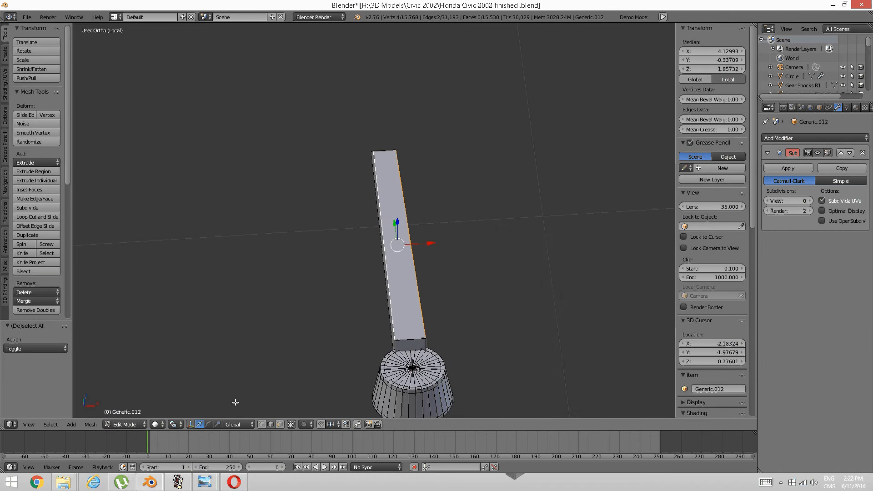
- Try to narrow the bar's top by scaling the two selected edges along X
key("s")
key("x")
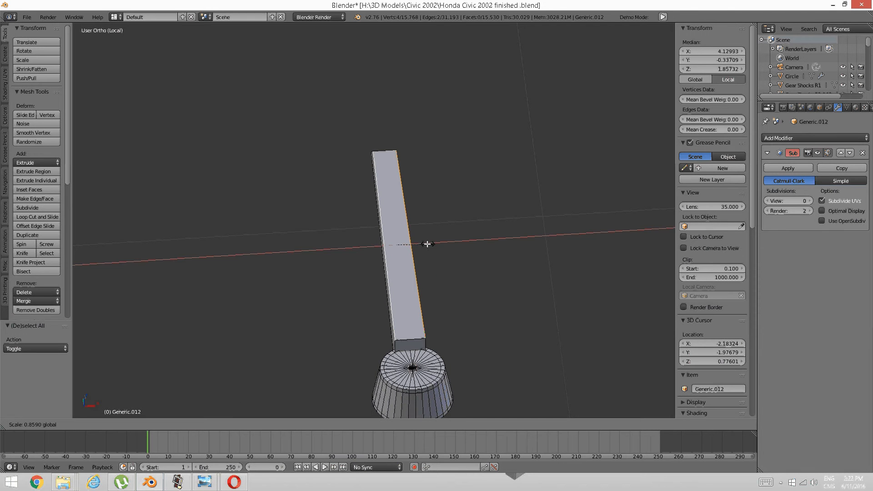
left_click(492, 242)
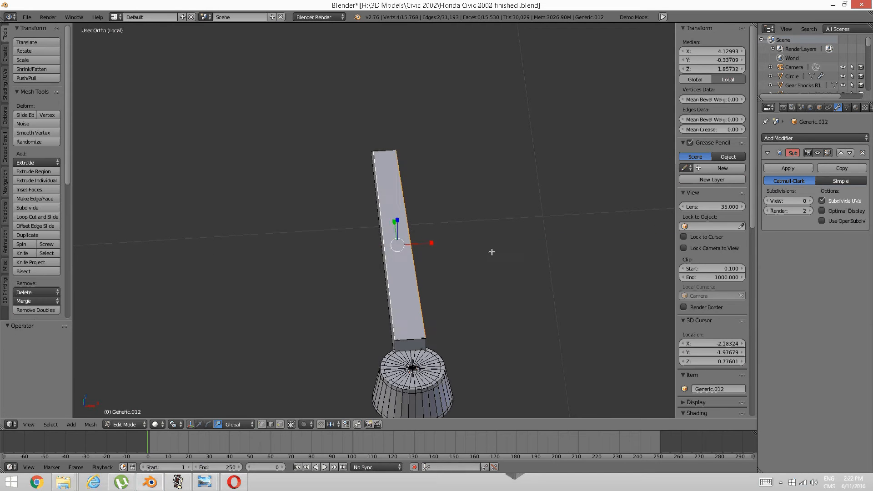
middle_click_drag(491, 252, 424, 234)
key("s")
key("x")
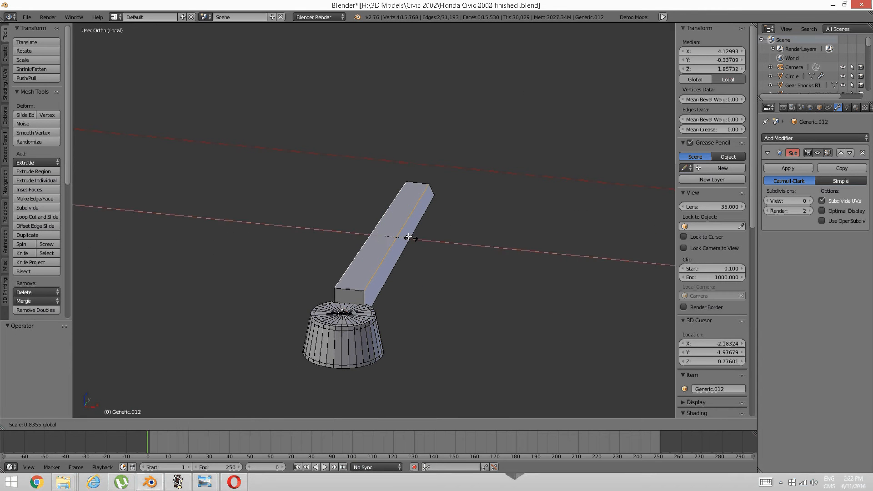
left_click(361, 236)
key("ctrl+z")
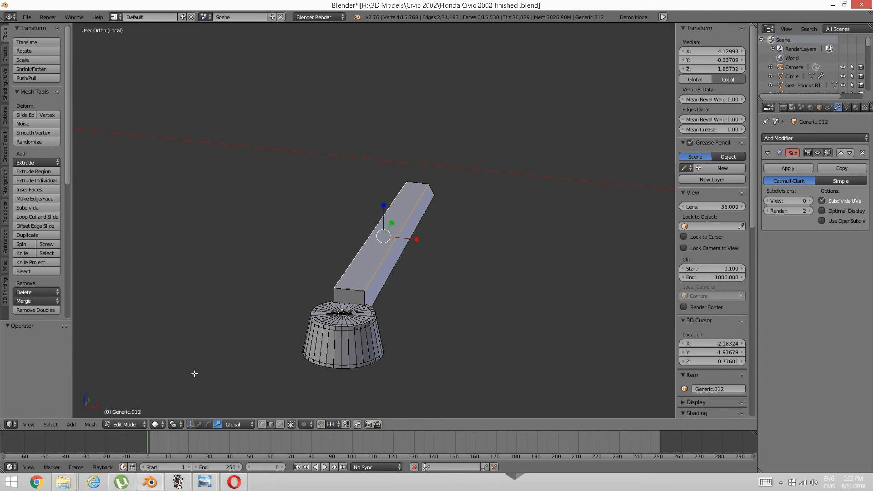
- Set the pivot point to Bounding Box Center and scale the two long upper edges closer together along X
left_click(173, 425)
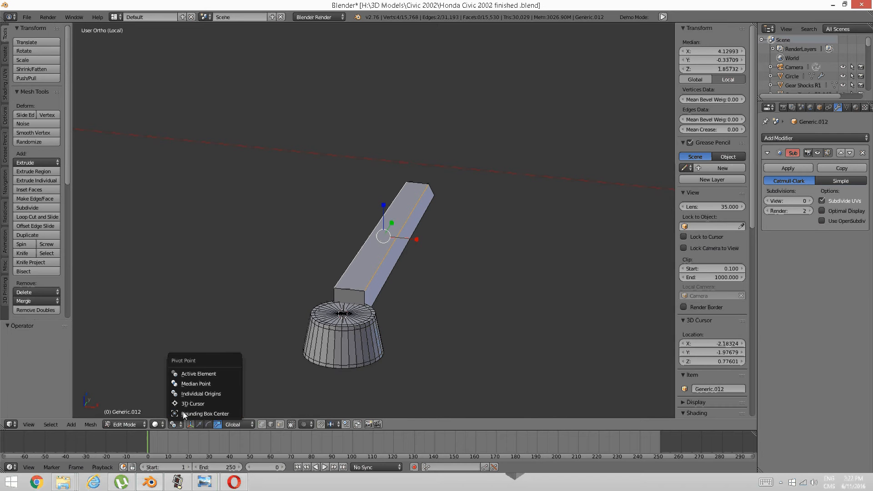
left_click(175, 414)
middle_click_drag(417, 239, 340, 240)
- Select the whole pointer bar and bevel all its edges by 0.002 with one segment
key("a")
right_click(340, 240)
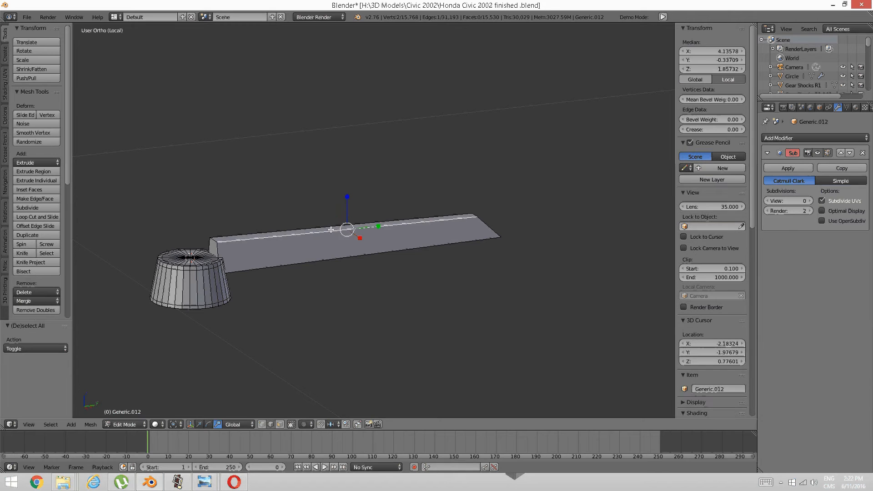
key("ctrl+l")
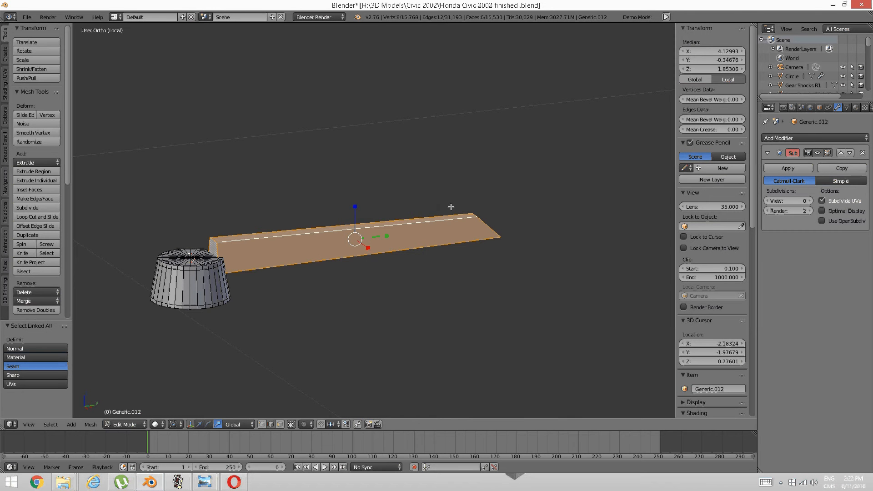
key("w")
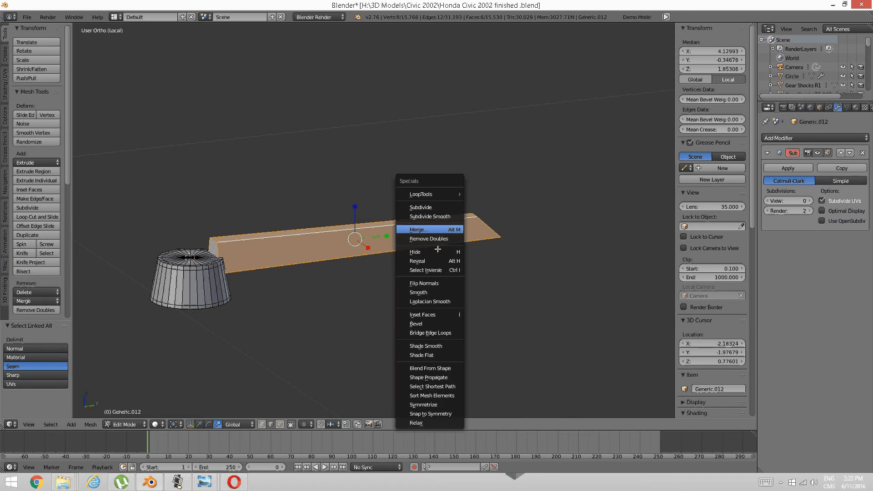
left_click(434, 321)
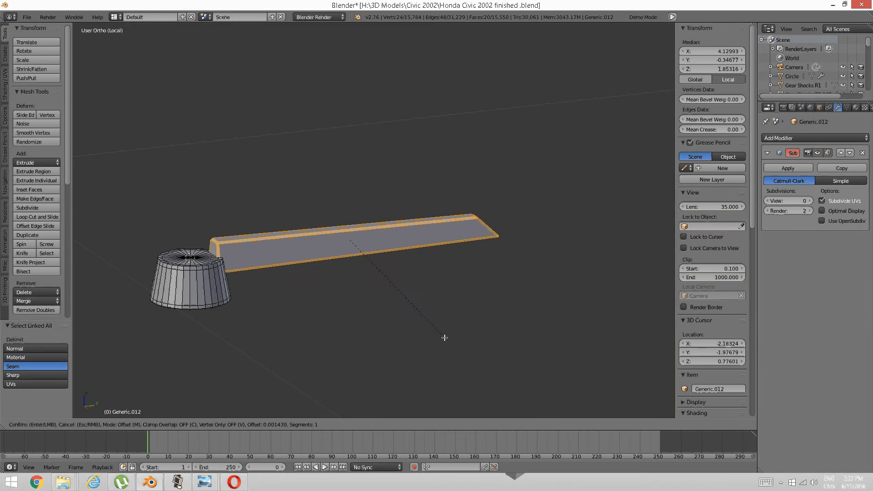
left_click(445, 337)
- Bevel the pointer bar's already bevelled edges a second time with a smaller offset, leaving nothing selected
key("w")
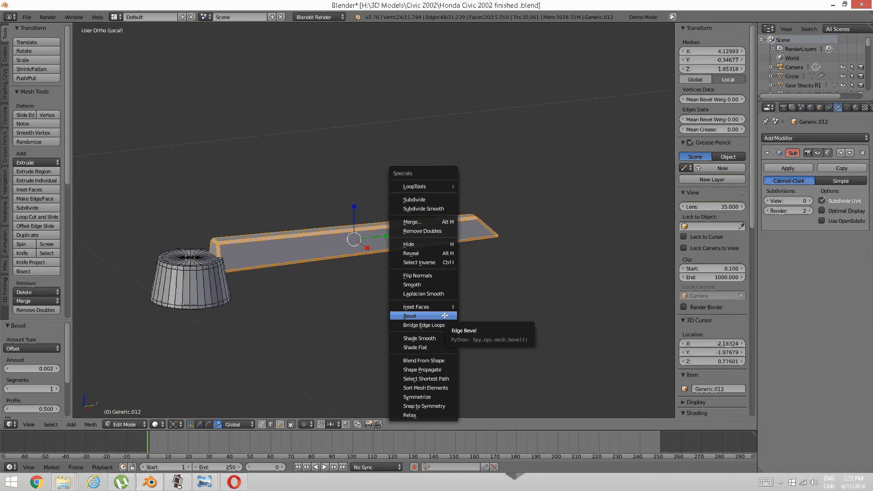
left_click(444, 316)
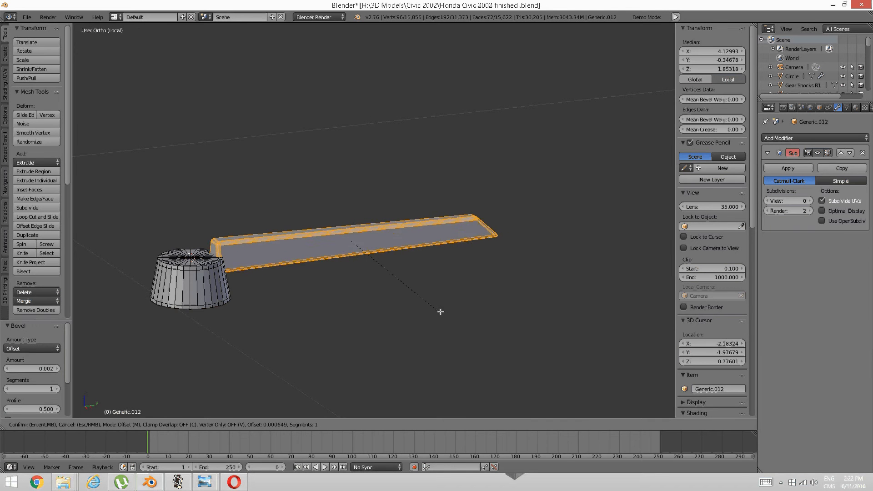
left_click(423, 311)
key("a")
scroll(343, 300, "up", 4)
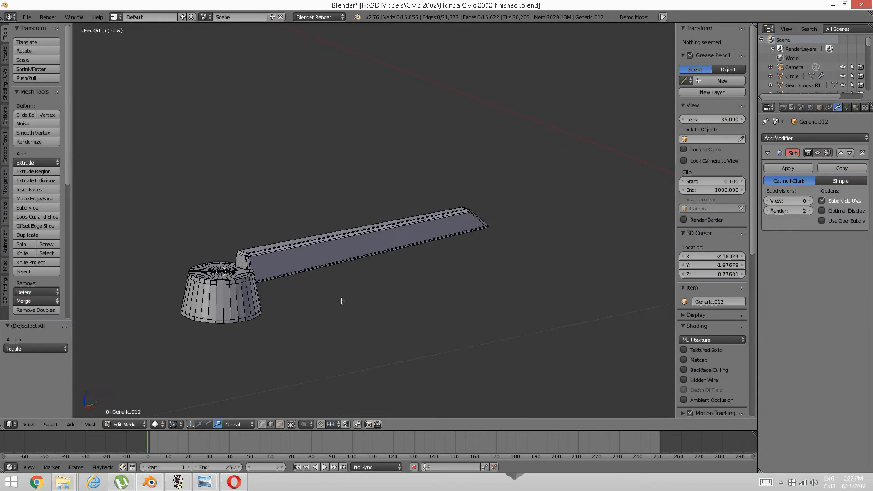
scroll(309, 292, "up", 2)
scroll(305, 275, "down", 3)
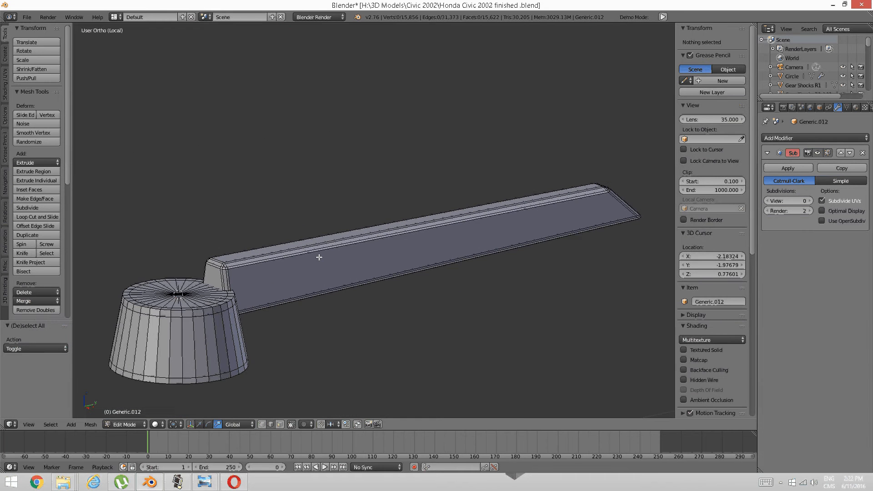
- Select the entire bevelled pointer and lower it -0.016 along Z into the centre cap
right_click(319, 257)
key("ctrl+l")
scroll(318, 255, "down", 3)
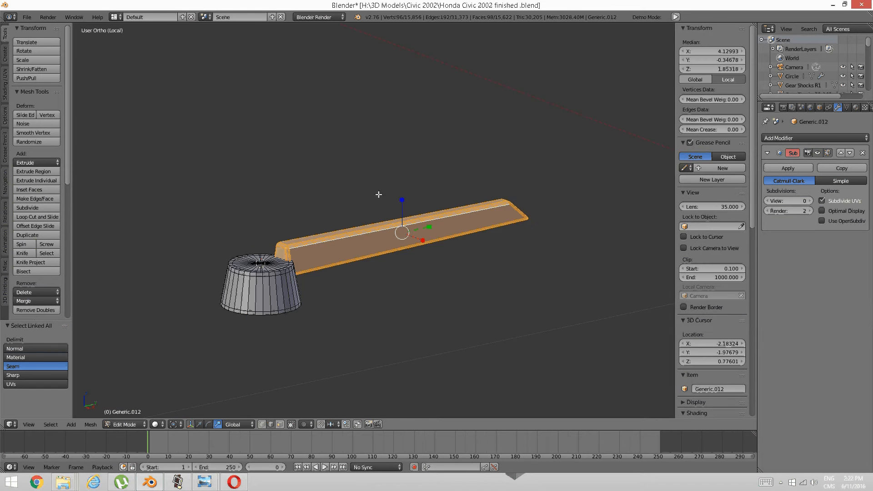
middle_click_drag(363, 192, 188, 349)
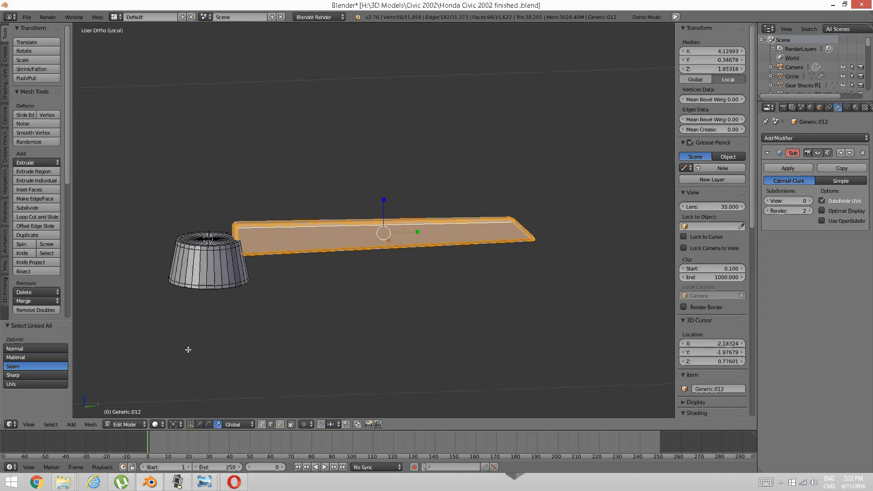
left_click(199, 424)
left_click_drag(384, 200, 379, 221)
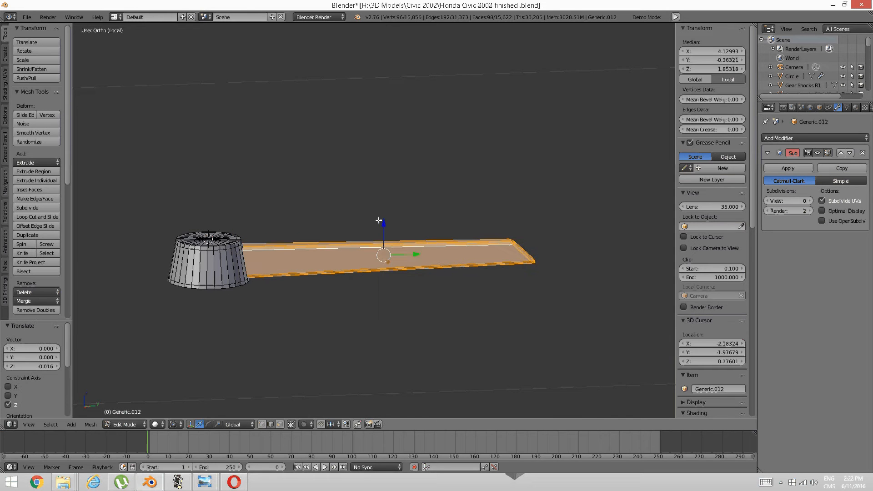
- Reveal the hidden cluster mesh and scale the whole pointer uniformly to 0.918 in top view
key("KP_7")
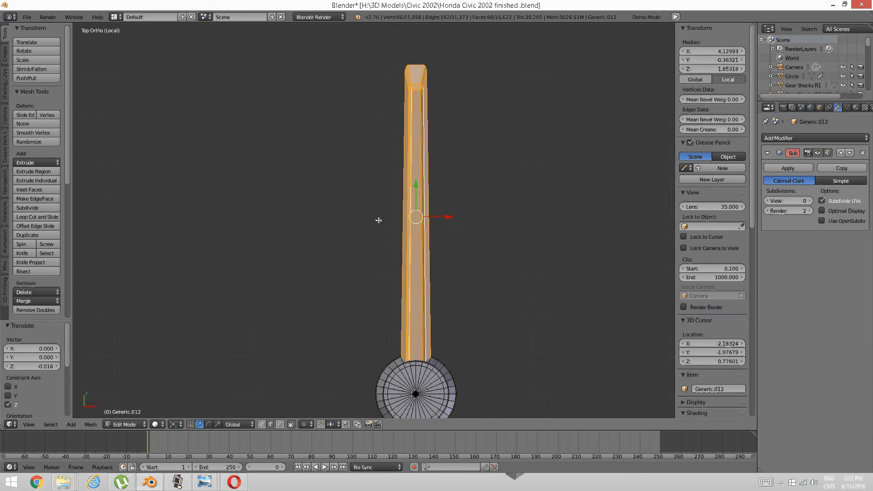
key("alt+h")
key("a")
scroll(380, 219, "down", 6)
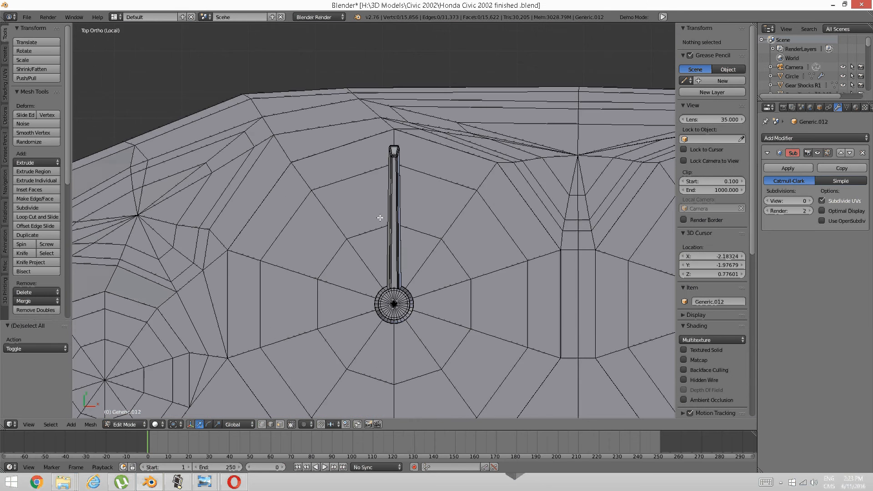
scroll(396, 194, "up", 3)
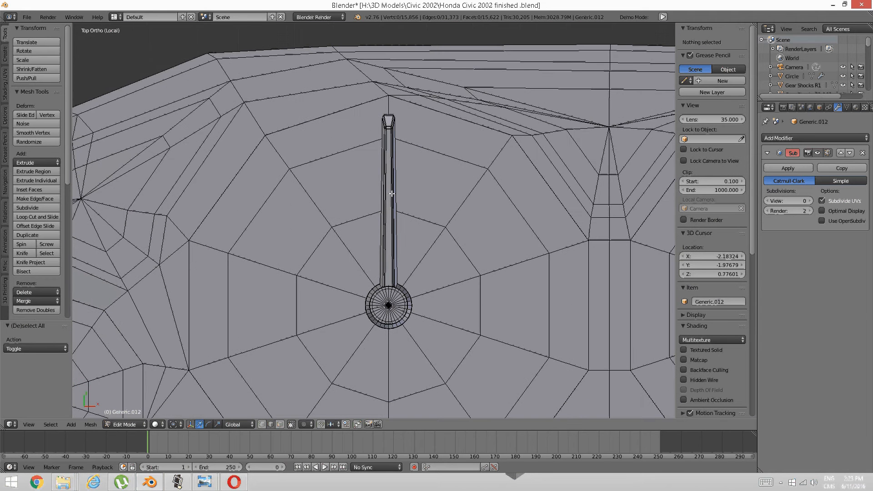
right_click(391, 145)
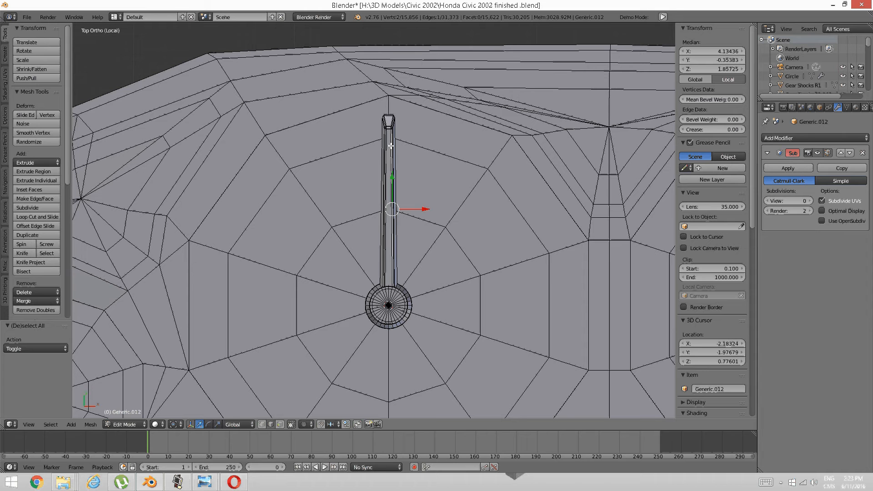
key("ctrl+l")
key("s")
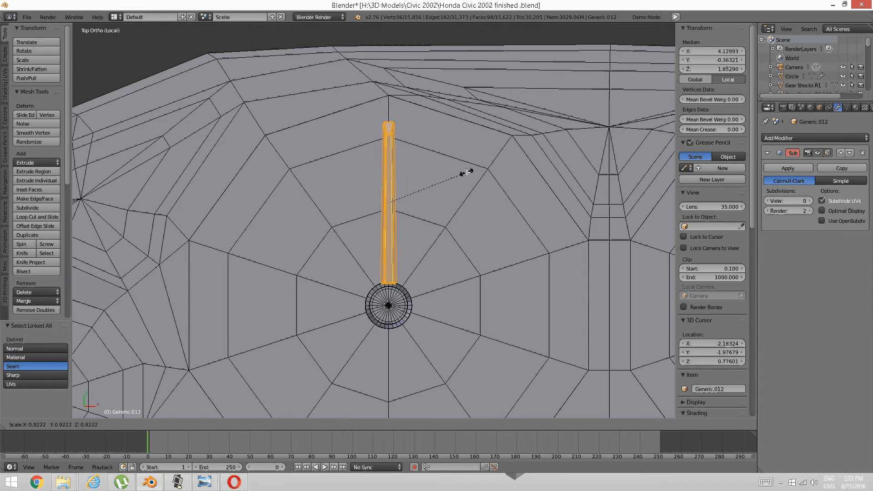
left_click(462, 172)
- Move the pointer -0.008 along Y toward the centre cap
key("g")
key("y")
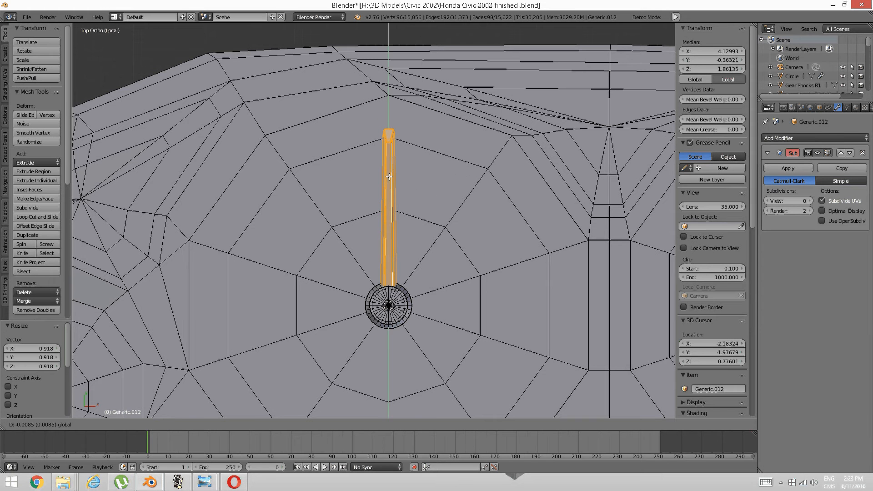
left_click(389, 175)
- Select the pointer together with its centre cap, duplicate them and place the copy below the cluster
scroll(392, 177, "down", 2)
scroll(407, 200, "down", 1)
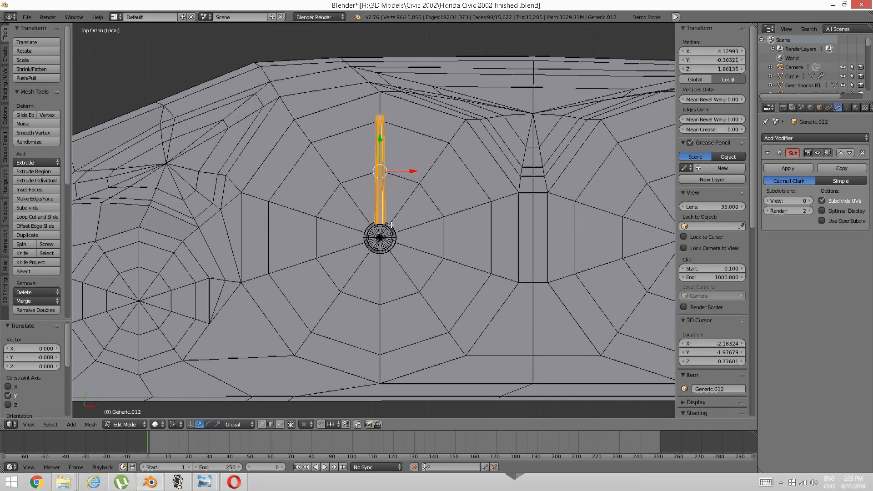
right_click(386, 234, "shift")
key("ctrl+l")
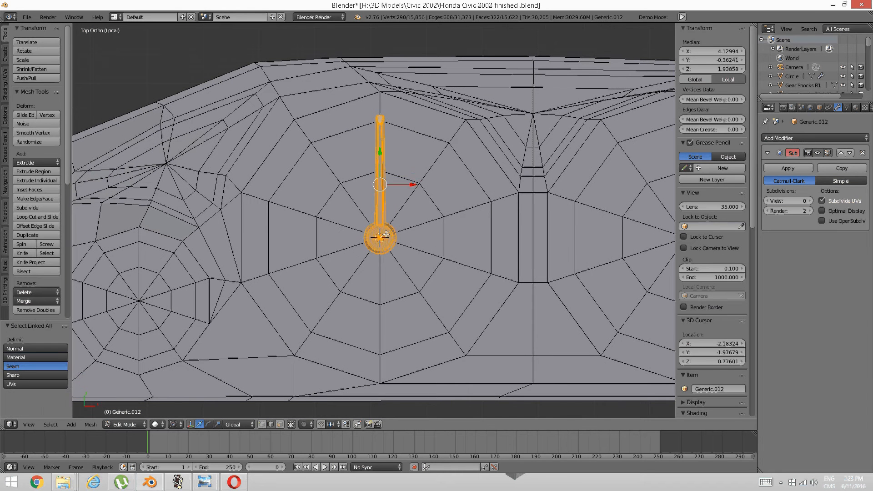
scroll(529, 132, "down", 2)
key("shift+d")
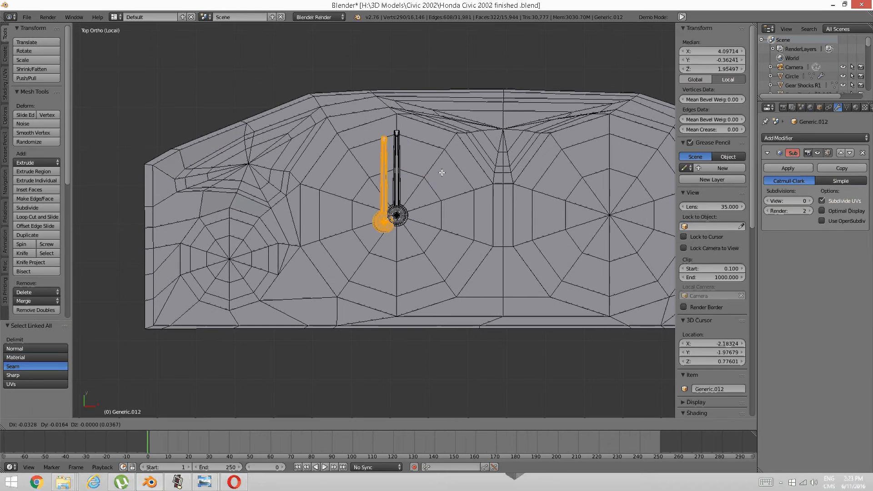
right_click(370, 196)
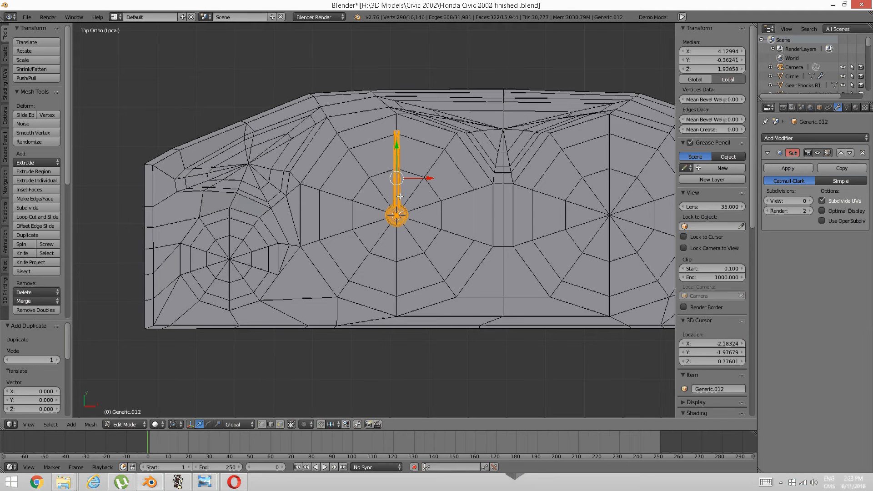
key("g")
left_click(274, 394)
key("a")
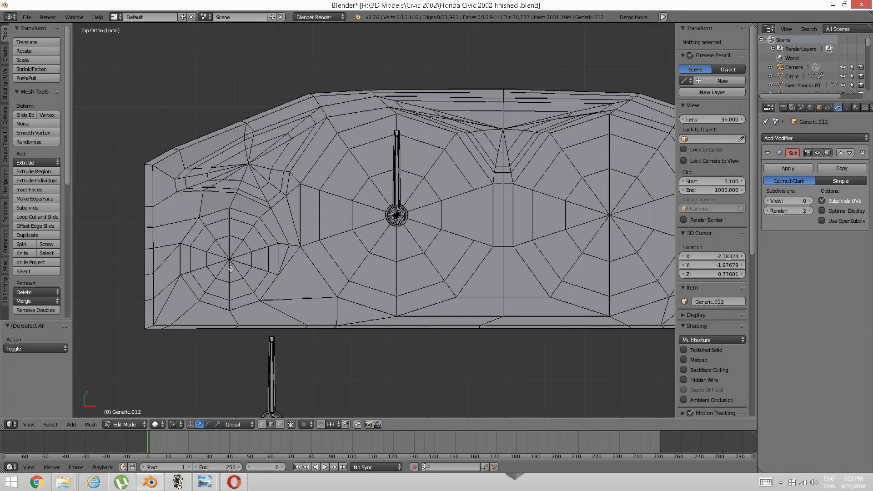
- In vertex select mode, snap the 3D cursor to the centre vertex of the small left gauge
key("ctrl+Tab")
left_click(227, 252)
right_click(229, 260)
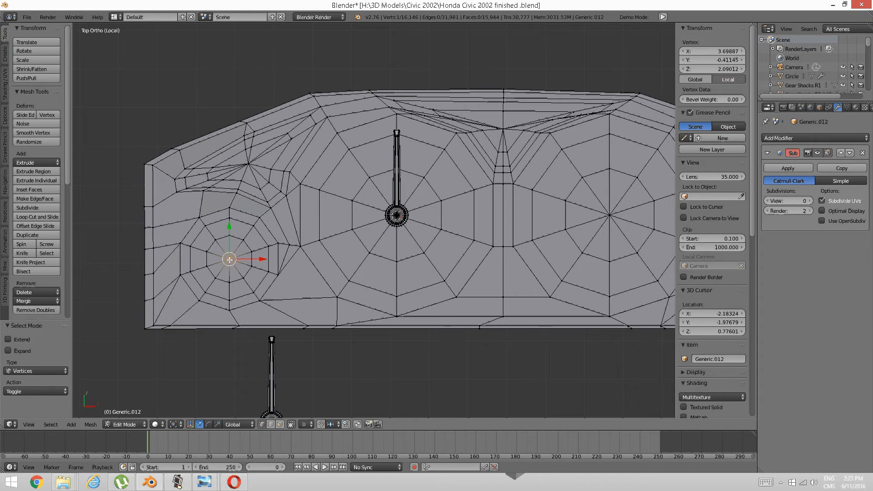
key("ctrl+s")
key("shift+s")
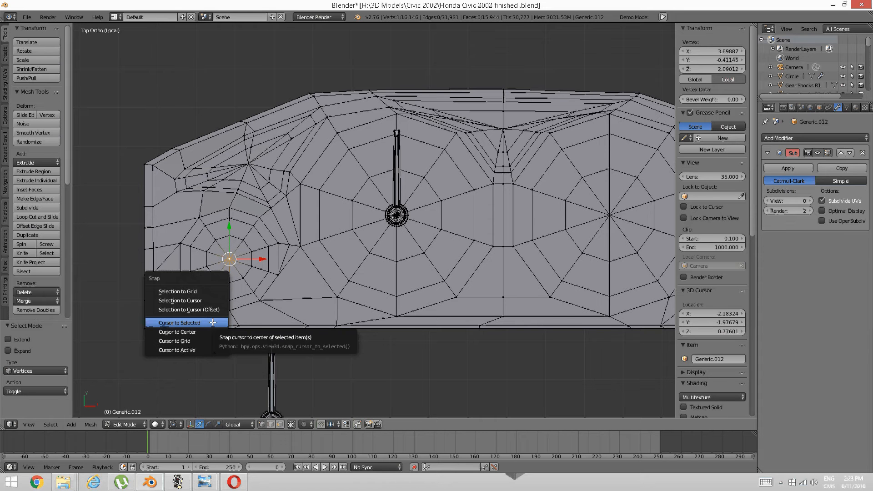
left_click(212, 323)
key("a")
- Select the duplicated needle's cap and pointer and snap them to the 3D cursor with the offset option
middle_click_drag(275, 361, 277, 310, "shift")
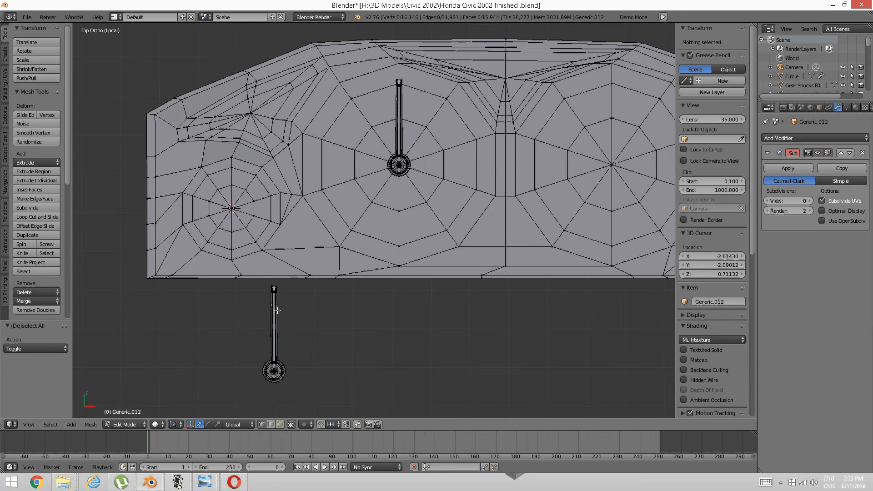
right_click(275, 357)
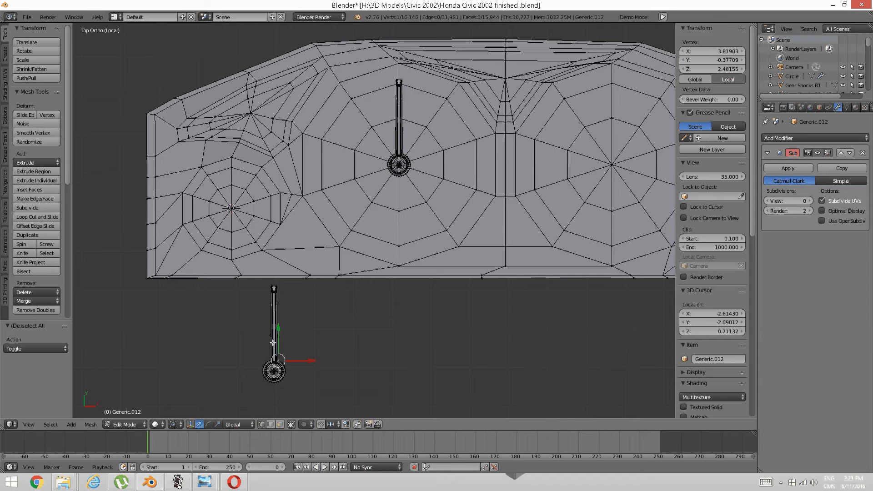
key("a")
key("ctrl+Tab")
left_click(264, 331)
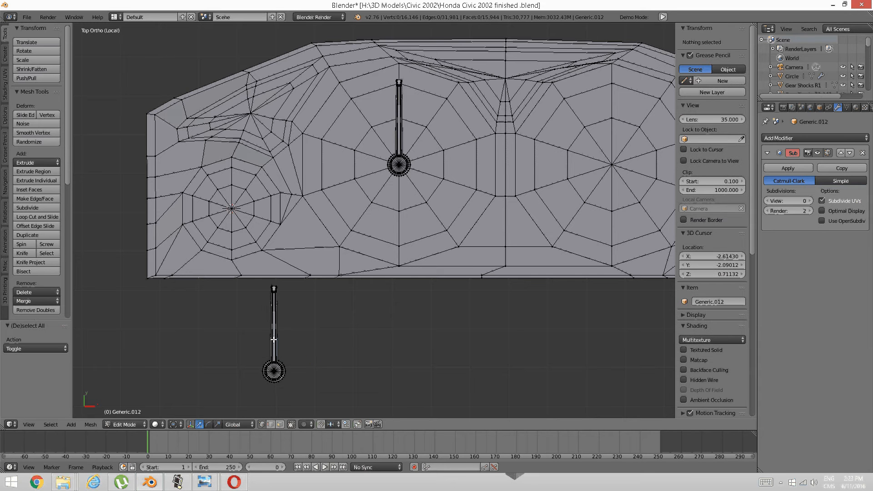
right_click(273, 361)
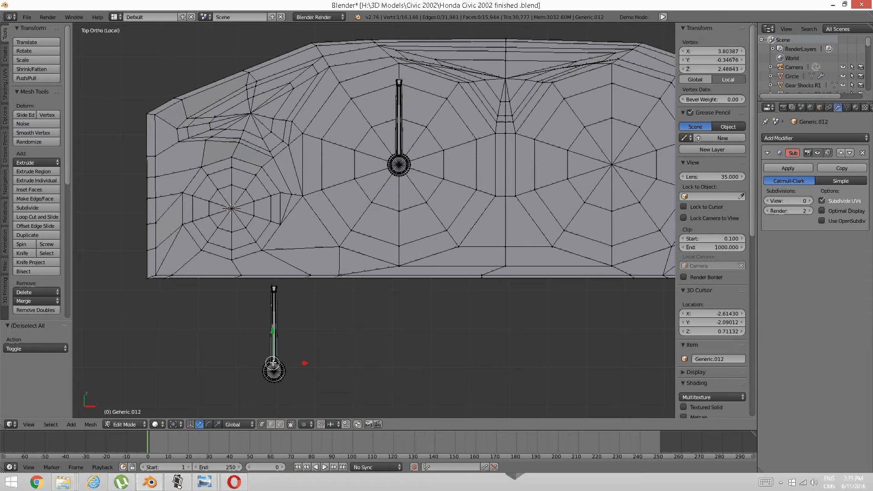
right_click(274, 290, "shift")
key("ctrl+l")
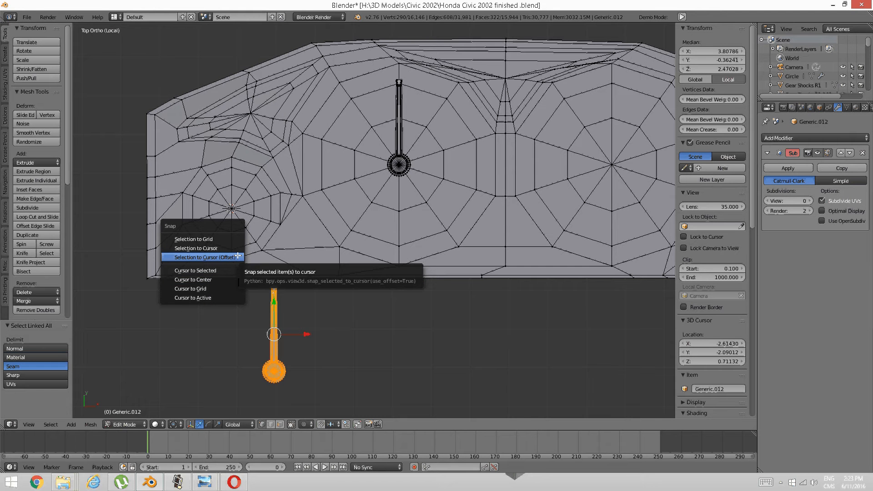
left_click(238, 256)
- Shift the duplicated needle along Y and scale it down to fit the small left gauge
middle_click_drag(305, 255, 325, 304)
scroll(298, 284, "up", 6)
left_click_drag(427, 308, 481, 313)
key("s")
left_click(512, 291)
- Snap the small needle to the 3D cursor with offset, align its cap along Y with the gauge centre, and raise it 0.004 along Z
key("shift+s")
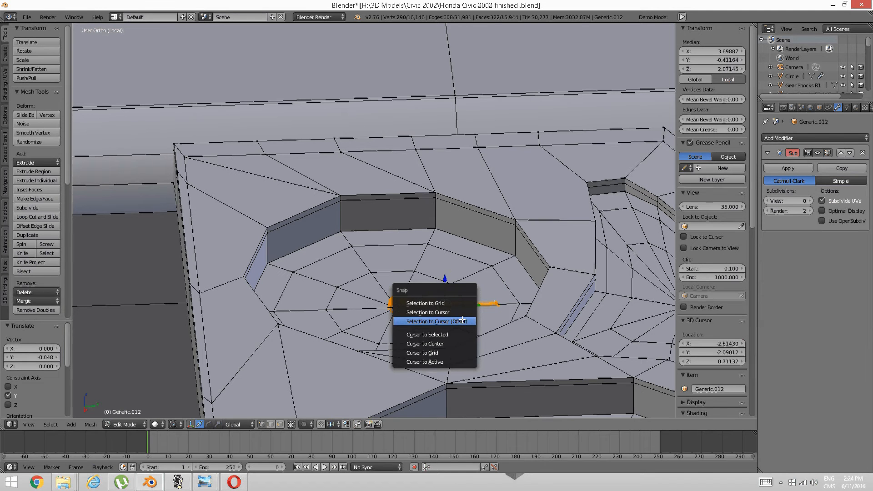
left_click(462, 321)
left_click_drag(426, 310, 471, 302)
left_click_drag(441, 279, 440, 282)
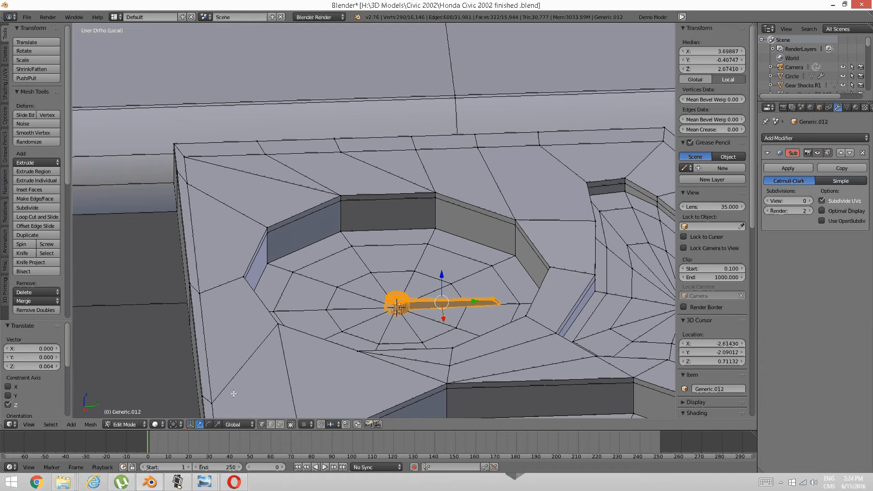
- Set the pivot point to 3D Cursor and scale the small needle uniformly to 1.196
left_click(173, 425)
left_click(200, 407)
key("s")
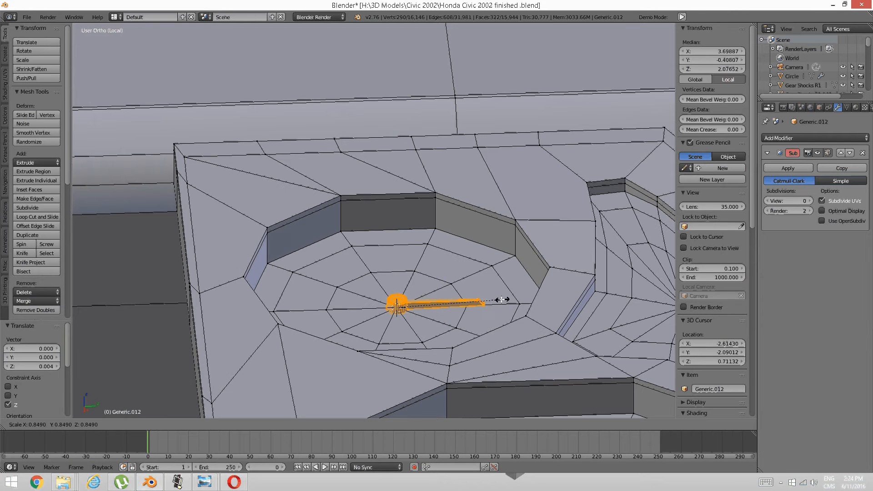
left_click(543, 298)
- Check the small left needle's angle in the cluster photo in Windows Photo Viewer, then return to Blender and rotate the modelled needle about the 3D cursor
middle_click_drag(544, 299, 472, 325)
key("KP_7")
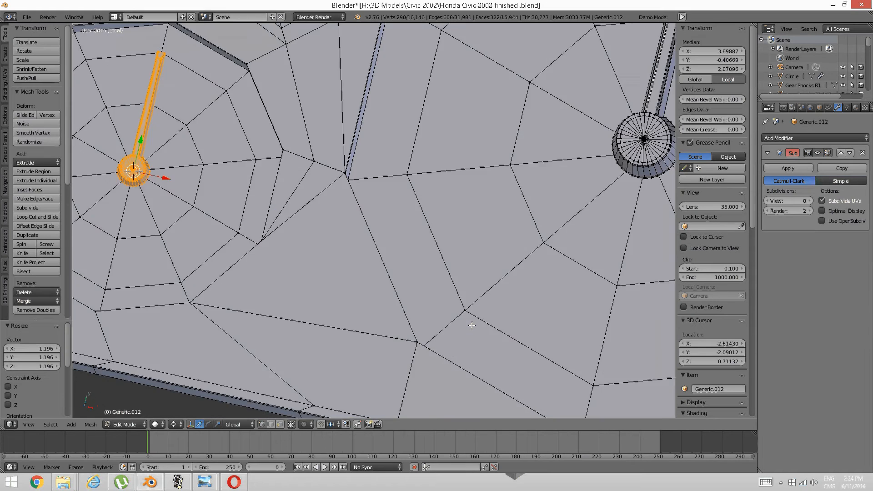
scroll(464, 320, "down", 5)
middle_click_drag(325, 368, 353, 417, "shift")
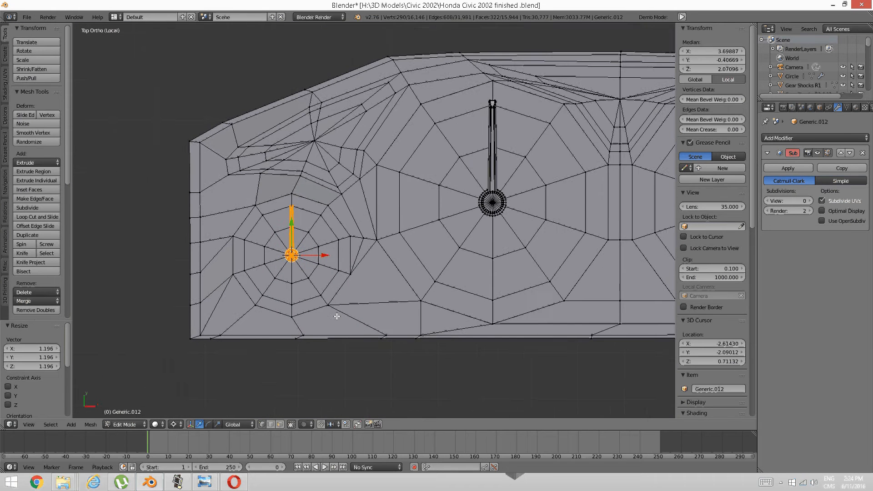
scroll(294, 310, "up", 2)
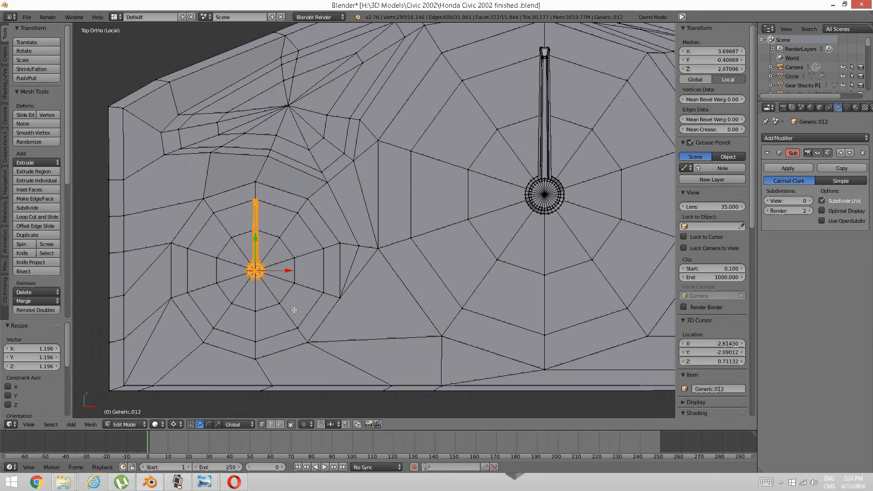
mouse_move(205, 482)
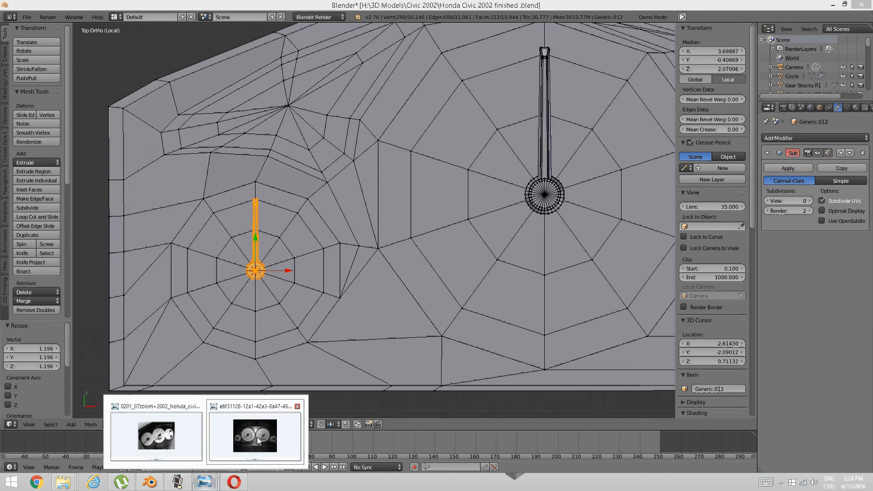
left_click(257, 440)
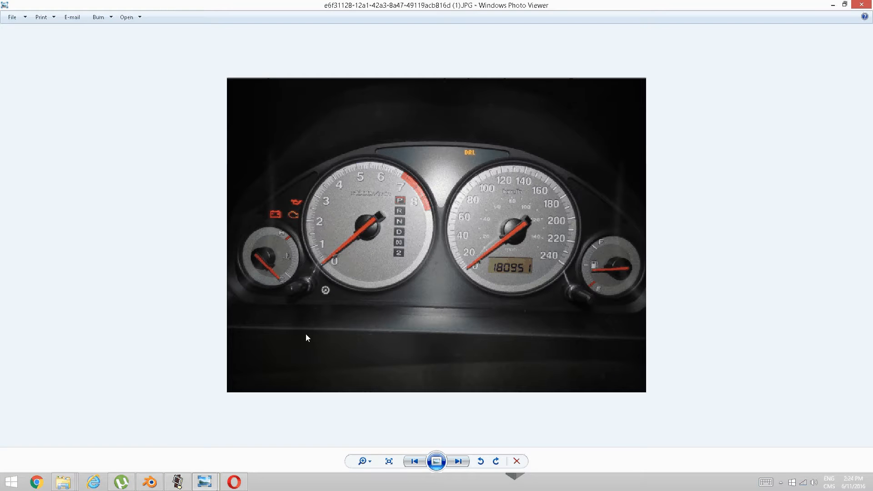
left_click(149, 482)
key("r")
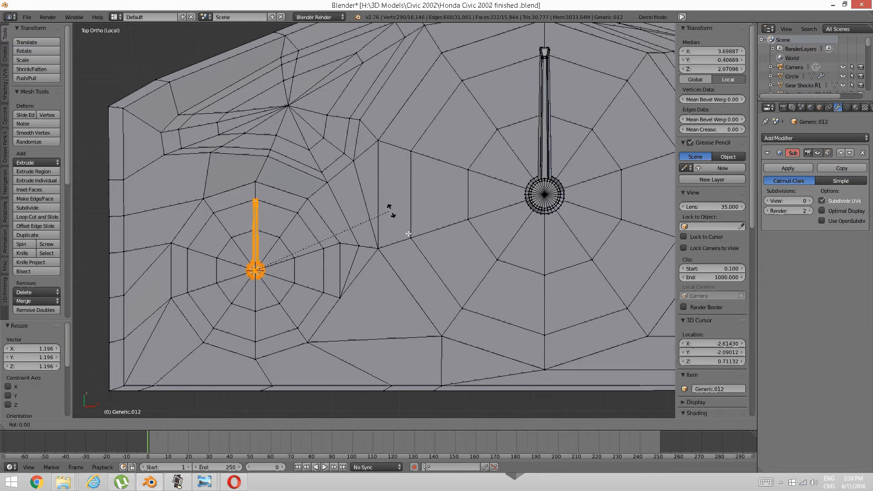
- Rotate the left small gauge's needle toward the lower right and snap the 3D cursor to the neighbouring large needle's hub centre
left_click(207, 361)
middle_click_drag(545, 194, 327, 219, "shift")
key("a")
right_click(327, 221)
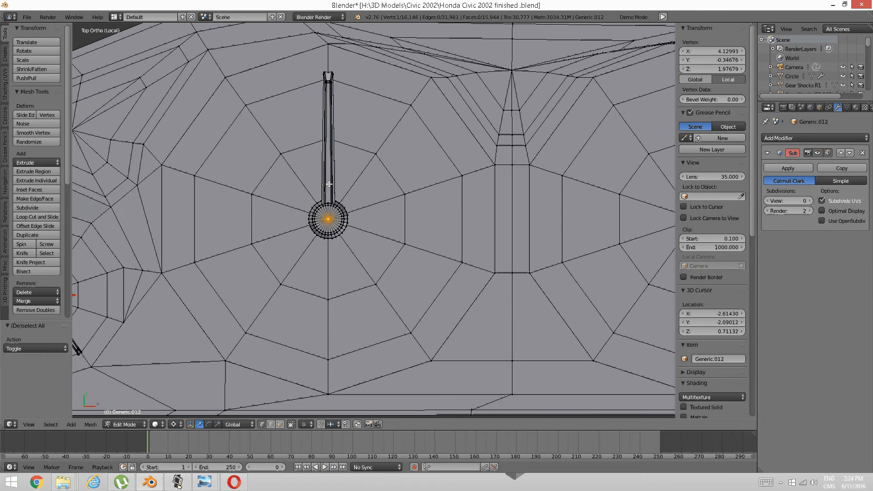
key("shift+s")
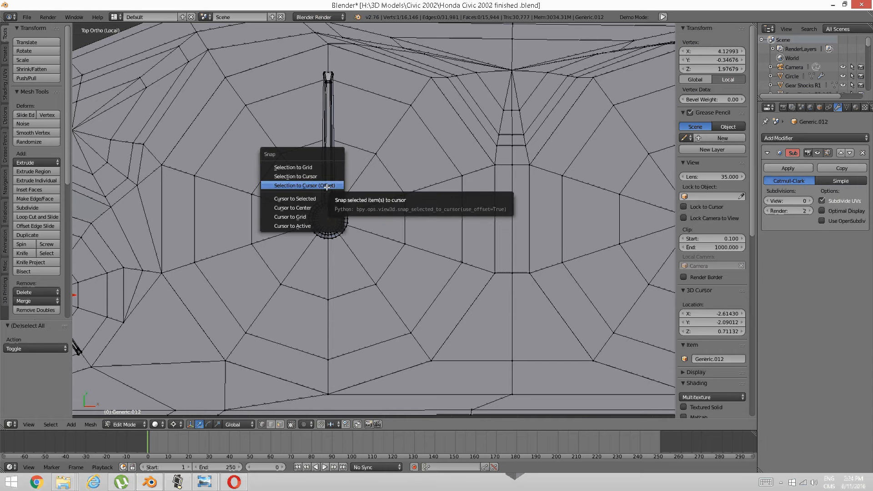
left_click(329, 197)
- Rotate the whole left large needle by -145° about the 3D cursor, using the instrument cluster photo as reference
key("a")
right_click(331, 186)
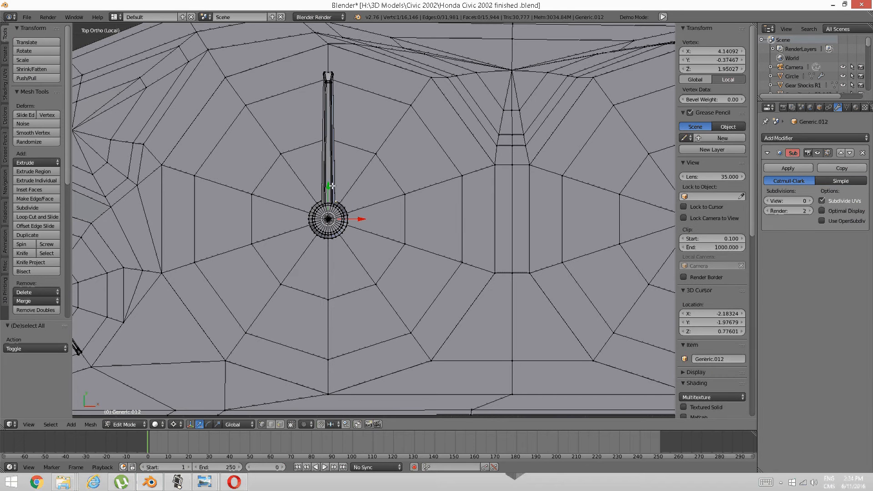
right_click(328, 78, "shift")
key("ctrl+l")
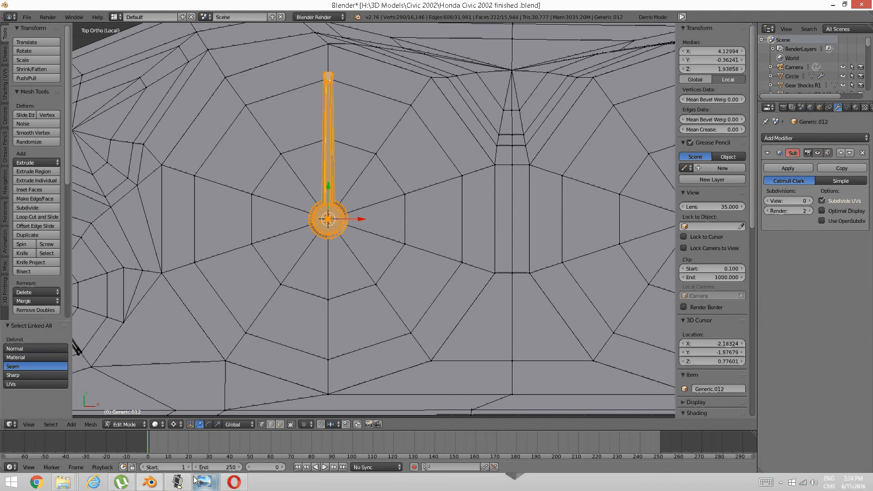
mouse_move(204, 482)
left_click(259, 435)
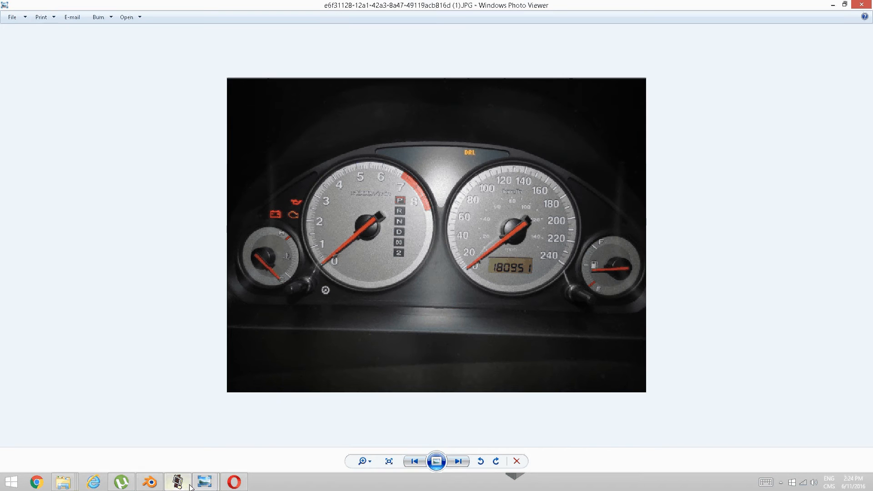
left_click(150, 482)
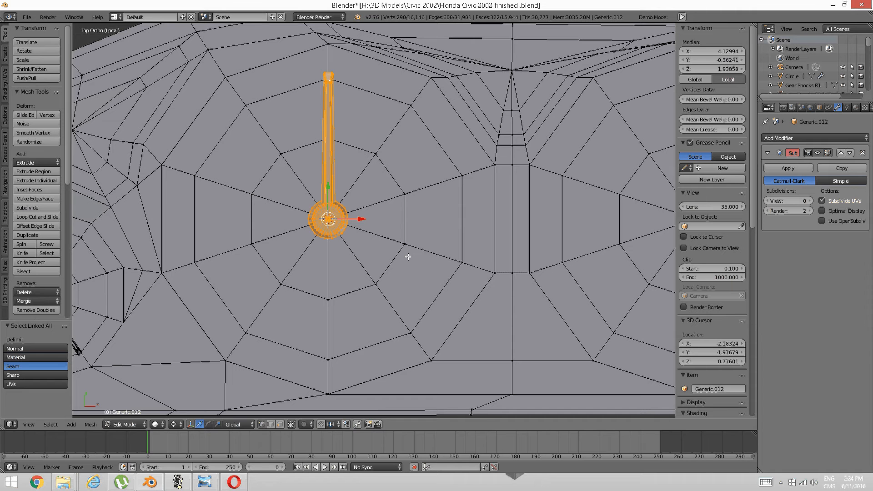
key("r")
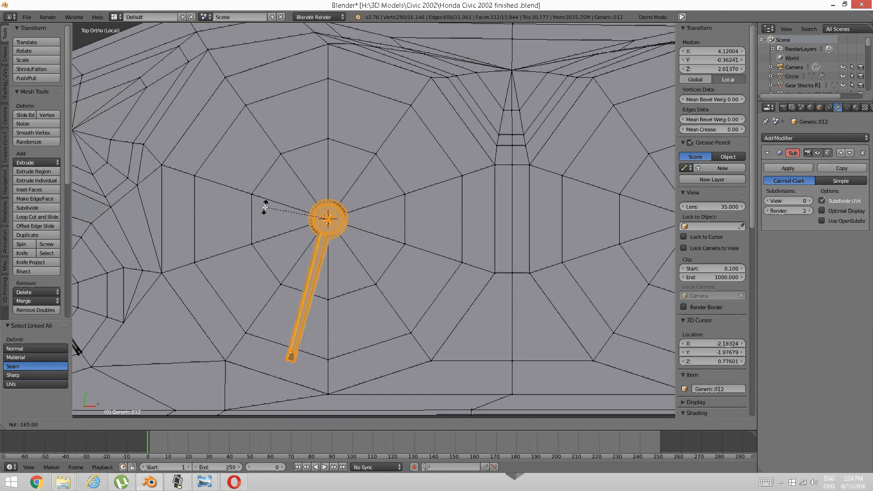
left_click(283, 188, "ctrl")
- Duplicate the rotated large needle and move the copy about 0.551 along X onto the centre of the right large gauge
scroll(453, 204, "down", 1)
middle_click_drag(454, 205, 345, 201, "shift")
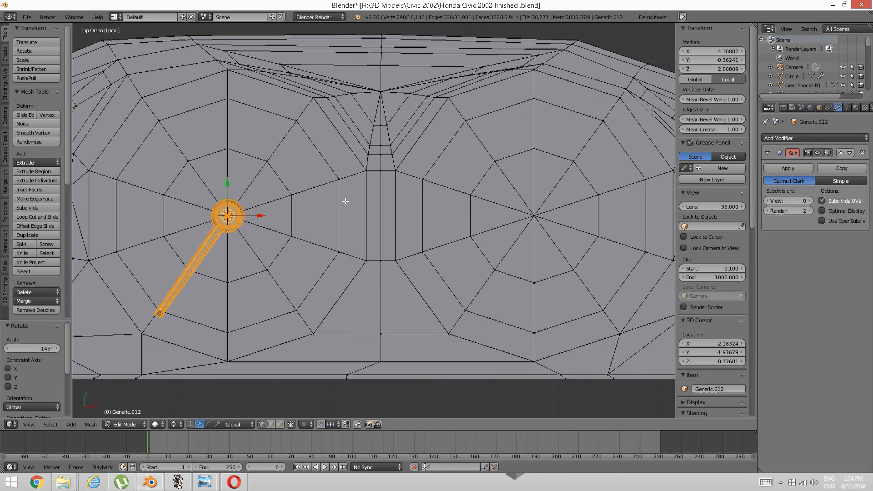
key("shift+d")
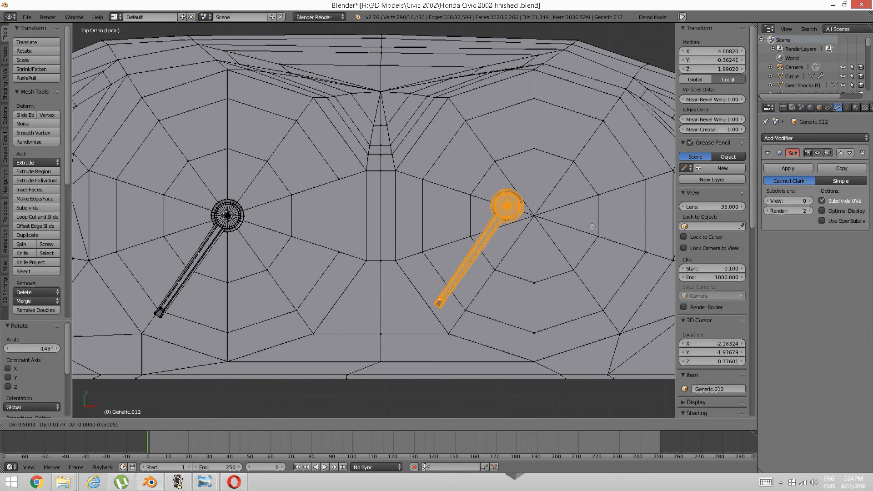
key("Escape")
key("g")
key("x")
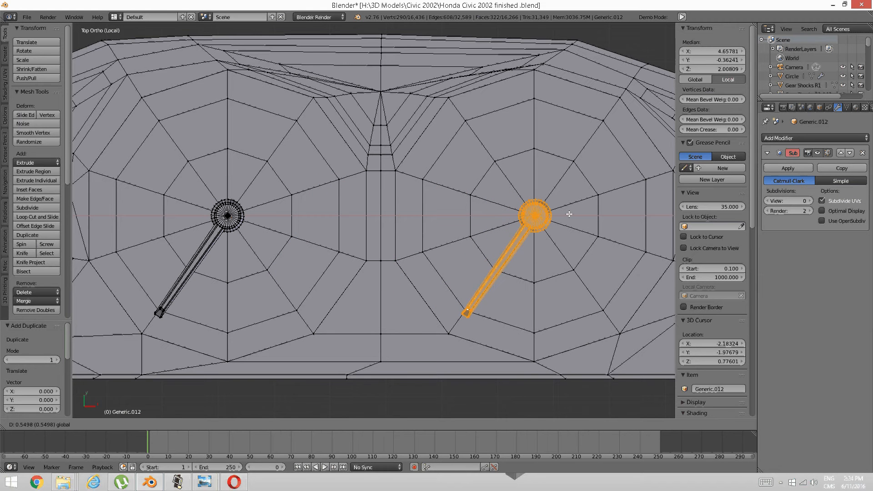
left_click(570, 214)
- Switch to Windows Photo Viewer to check the needle positions in the instrument cluster photo, and return to Blender
scroll(546, 210, "down", 2)
middle_click_drag(530, 205, 419, 187, "shift")
left_click(203, 483)
left_click(261, 435)
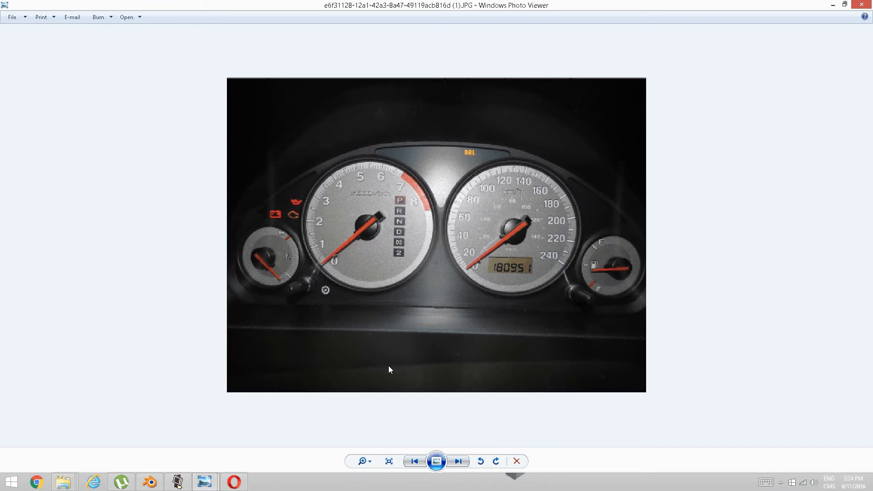
left_click(151, 483)
middle_click_drag(209, 318, 442, 341, "shift")
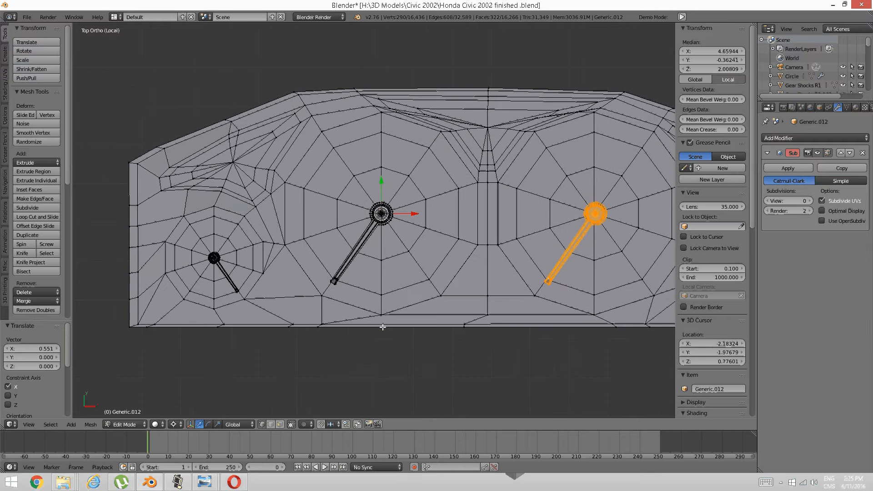
- Duplicate the left small gauge's whole needle and move the copy about 1.396 along X to the right small gauge
key("a")
right_click(211, 258)
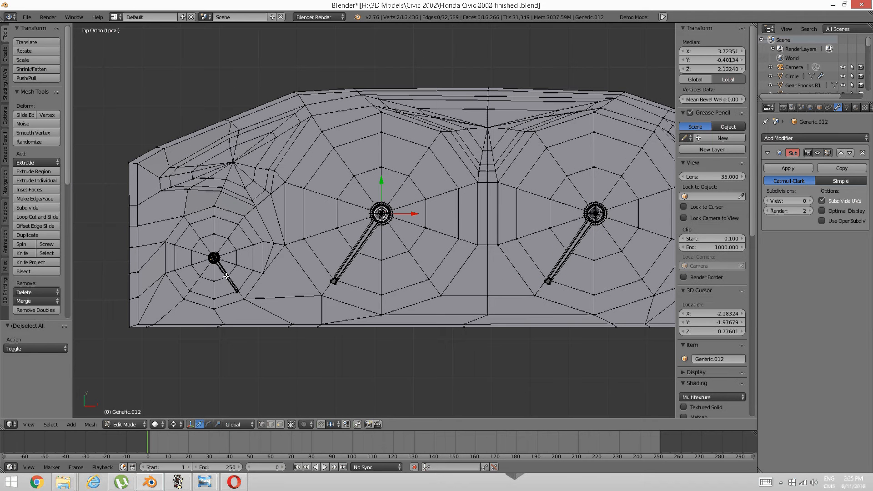
key("ctrl+l")
scroll(226, 276, "down", 2)
middle_click_drag(461, 253, 273, 232, "shift")
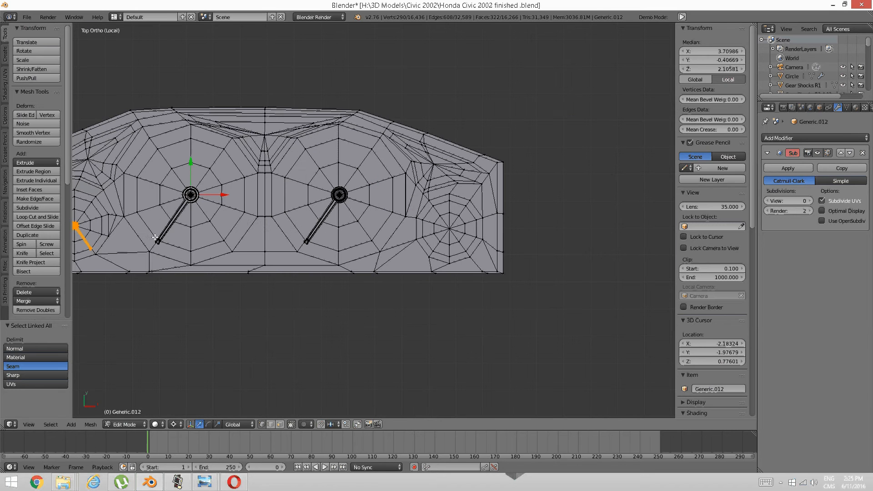
key("shift+d")
right_click(464, 202)
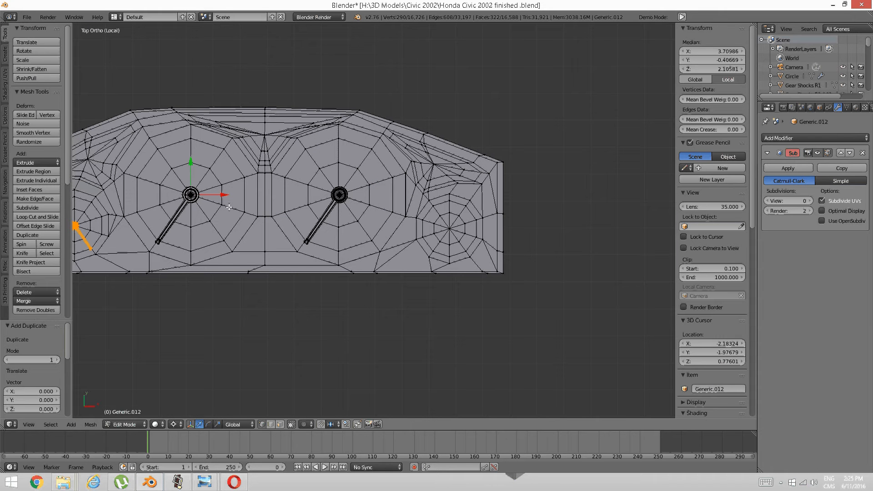
left_click_drag(226, 196, 582, 243)
- Set the pivot to Bounding Box Center and centre the copied needle on its gauge, moving it about -0.012 in Y and -0.007 in X
scroll(509, 223, "up", 5)
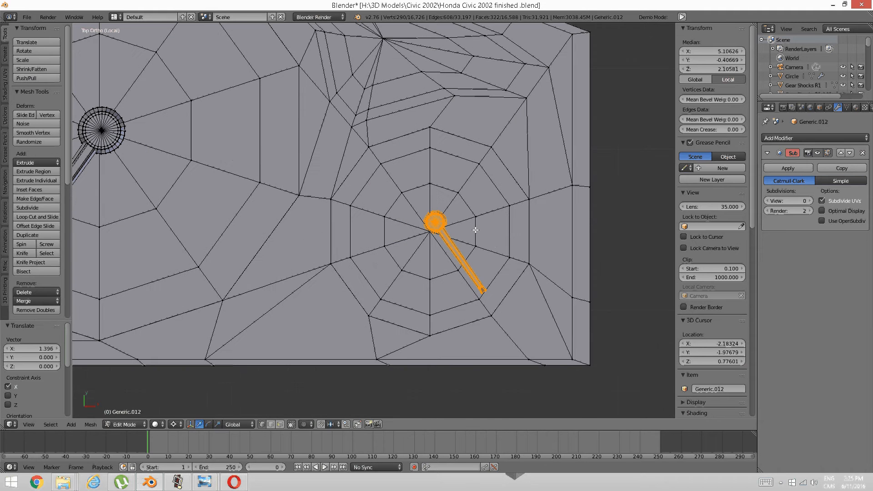
left_click(179, 424)
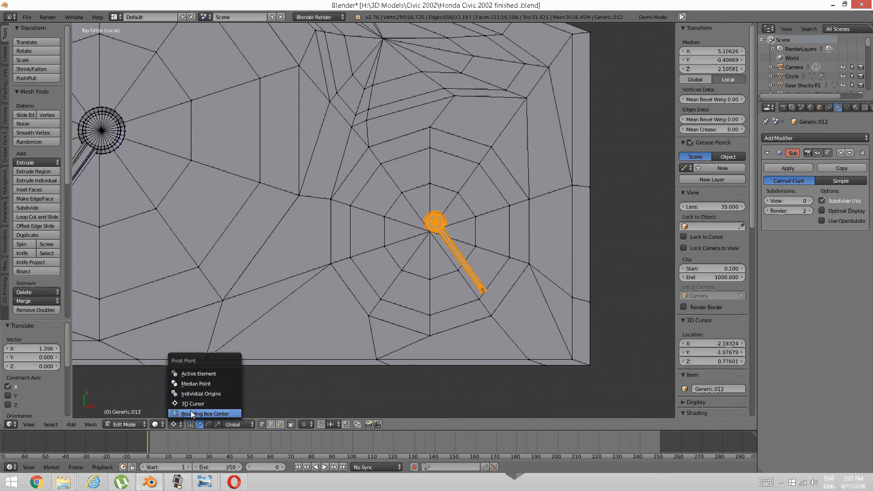
left_click(191, 414)
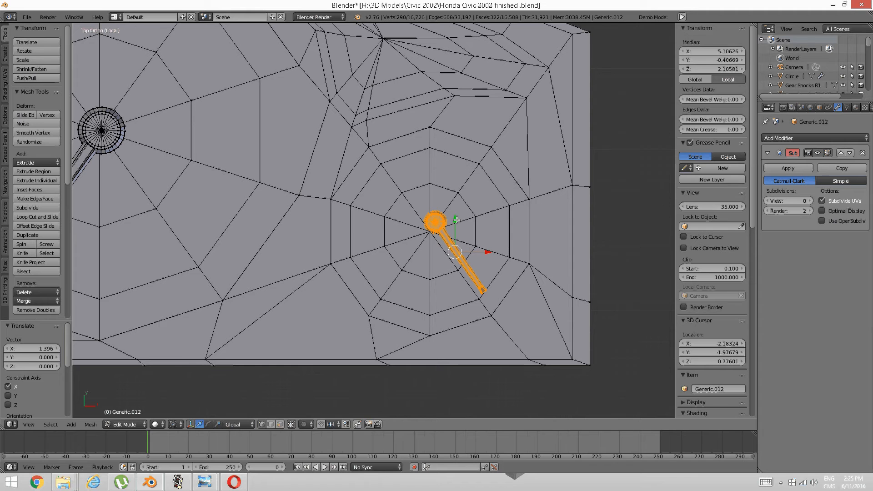
left_click_drag(457, 220, 468, 229)
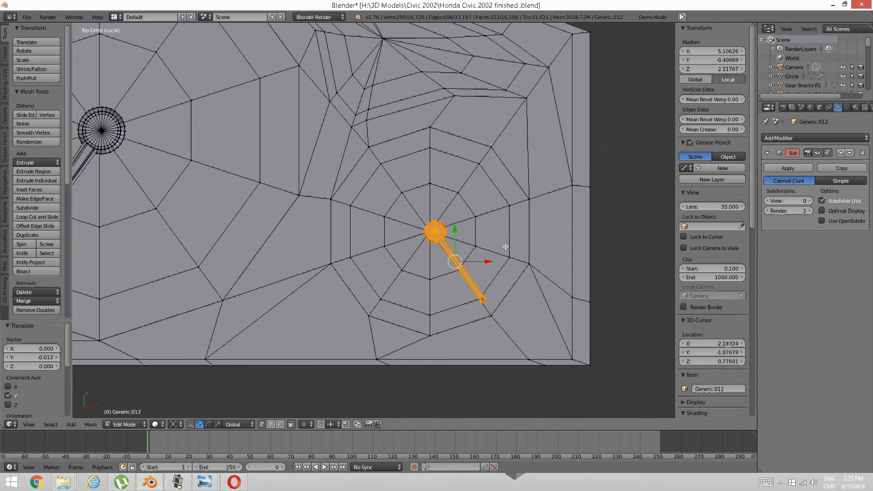
key("g")
key("x")
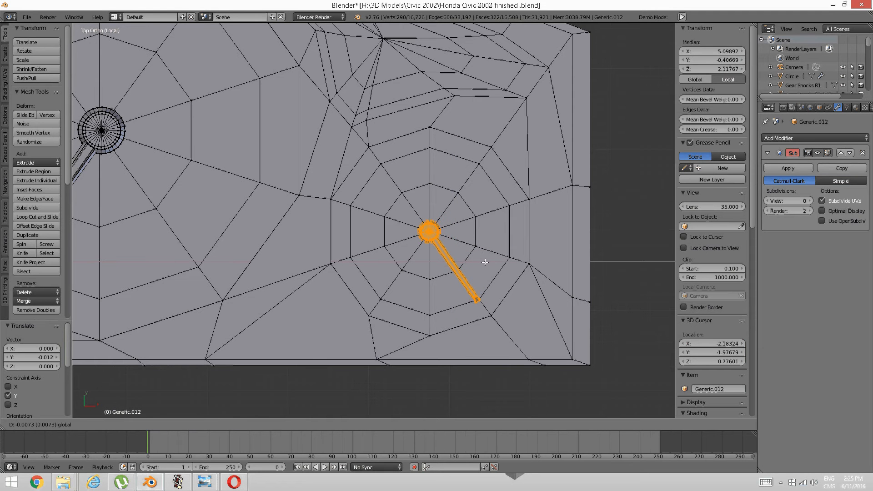
left_click(483, 260)
- Snap the 3D cursor to the centre vertex of the right small needle's hub
key("a")
right_click(455, 252)
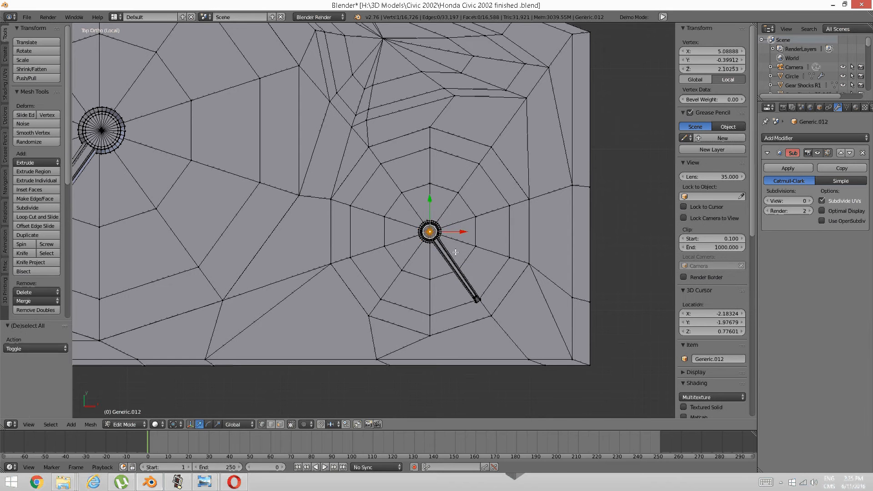
key("shift+s")
left_click(455, 253)
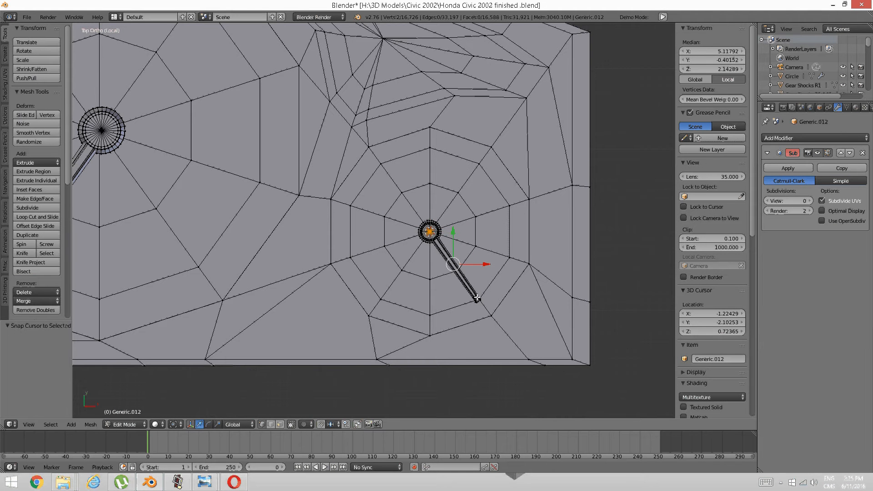
- Rotate the whole right small needle about the 3D Cursor pivot until it points toward the lower left, and clear the selection
key("ctrl+l")
left_click(173, 424)
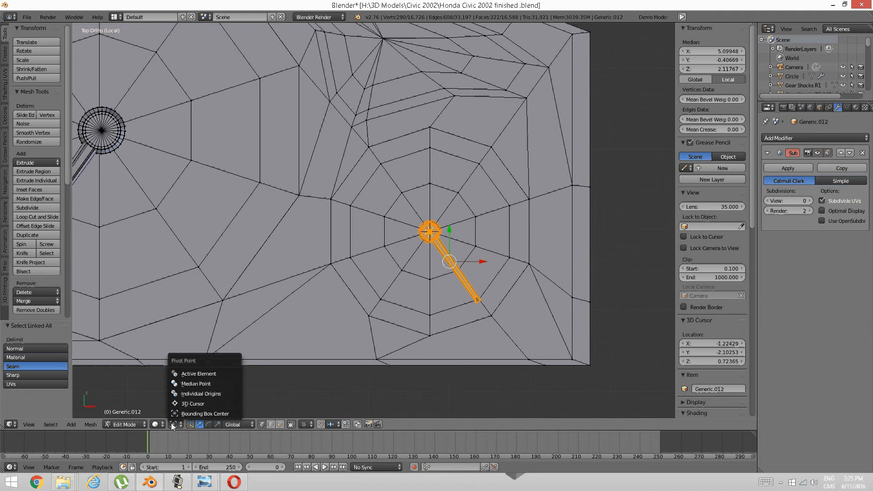
left_click(181, 406)
key("r")
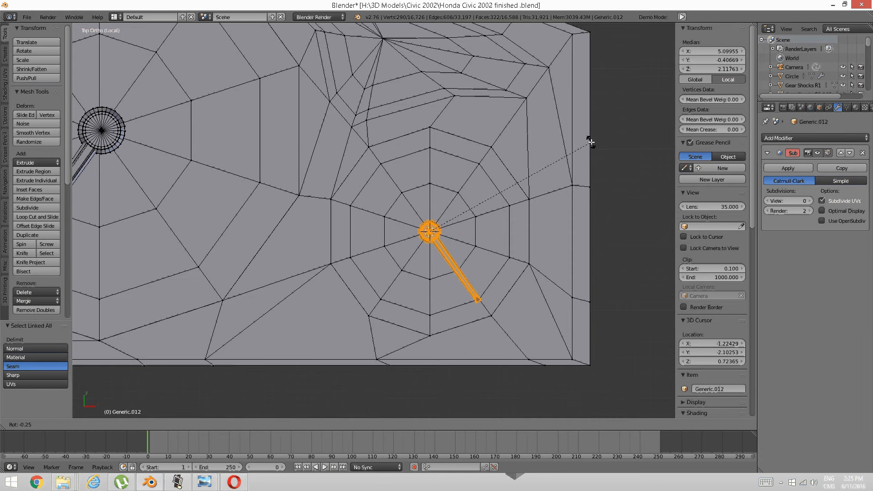
left_click(503, 364)
key("a")
- Examine from a low side angle how high the large needles sit above their gauge faces
scroll(456, 208, "down", 4)
middle_click_drag(219, 182, 332, 155, "shift")
scroll(360, 201, "up", 2)
scroll(360, 201, "up", 2)
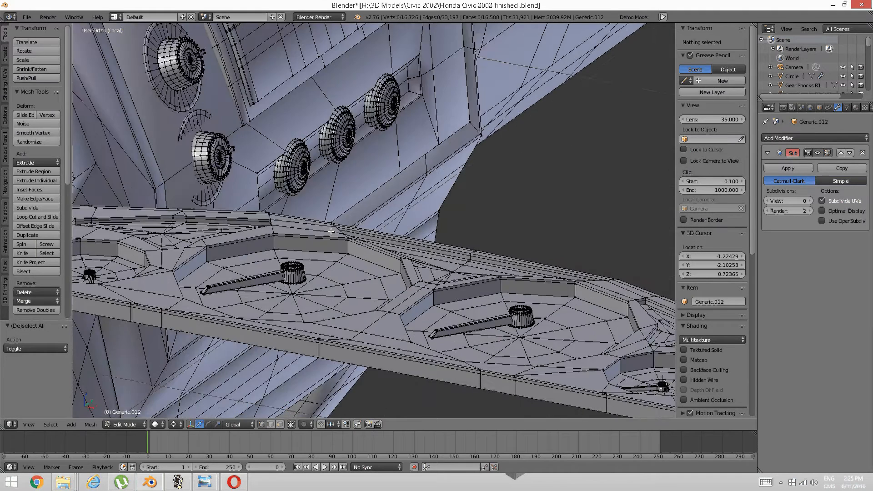
middle_click_drag(346, 264, 369, 237)
scroll(415, 239, "up", 1)
middle_click_drag(484, 268, 382, 274)
- Select both large needles with their linked geometry, set the pivot to Bounding Box Center and lower them about 0.037 along Z
key("a")
key("a")
right_click(395, 266)
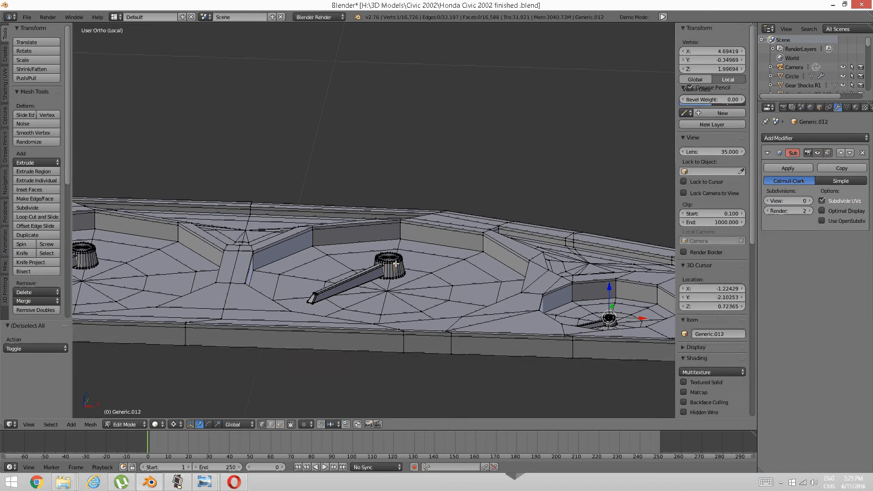
right_click(376, 274, "shift")
right_click(317, 295, "shift")
middle_click_drag(317, 294, 202, 271)
right_click(230, 257, "shift")
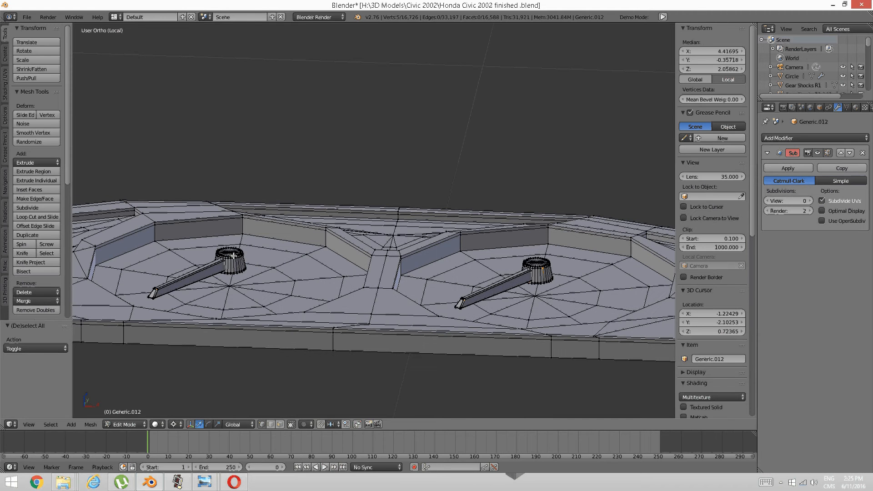
key("ctrl+l")
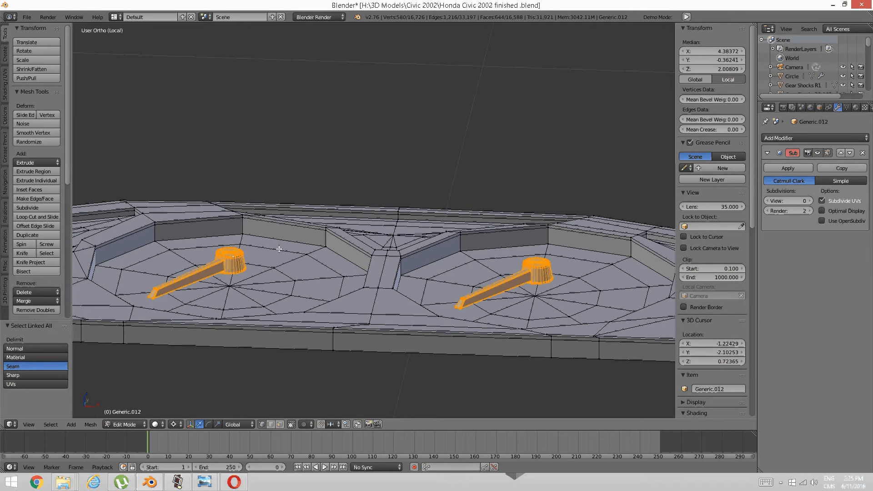
left_click(175, 424)
left_click(185, 406)
key("g")
key("z")
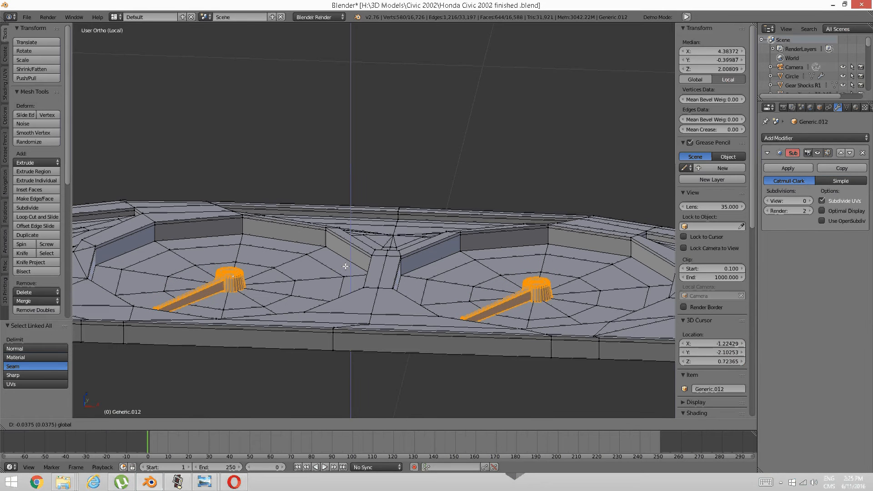
left_click(343, 266)
- Inspect all four needles in the instrument cluster from several angles and clear the selection
middle_click_drag(343, 264, 358, 309)
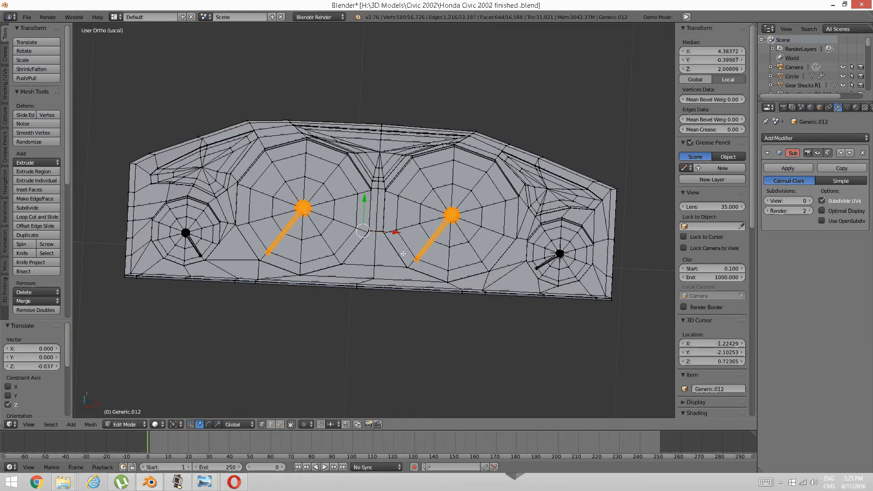
scroll(466, 157, "down", 3)
middle_click_drag(493, 264, 420, 208)
scroll(387, 204, "up", 3)
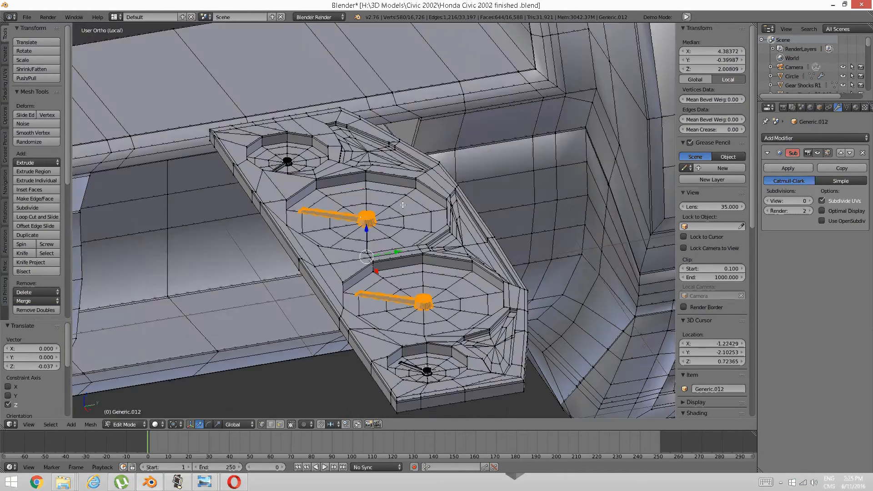
scroll(387, 205, "down", 3)
middle_click_drag(363, 218, 337, 238)
scroll(407, 221, "up", 4)
scroll(407, 221, "down", 2)
scroll(389, 219, "up", 3)
scroll(389, 219, "down", 2)
scroll(321, 219, "up", 1)
scroll(320, 249, "up", 2)
key("a")
scroll(318, 241, "down", 3)
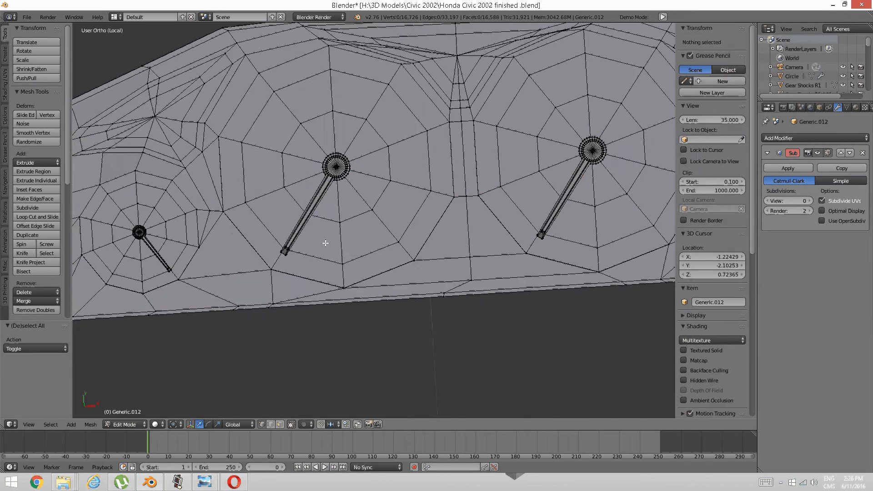
scroll(346, 227, "up", 3)
- Return to the top orthographic view of the cluster and switch the mesh selection mode to faces
key("KP_7")
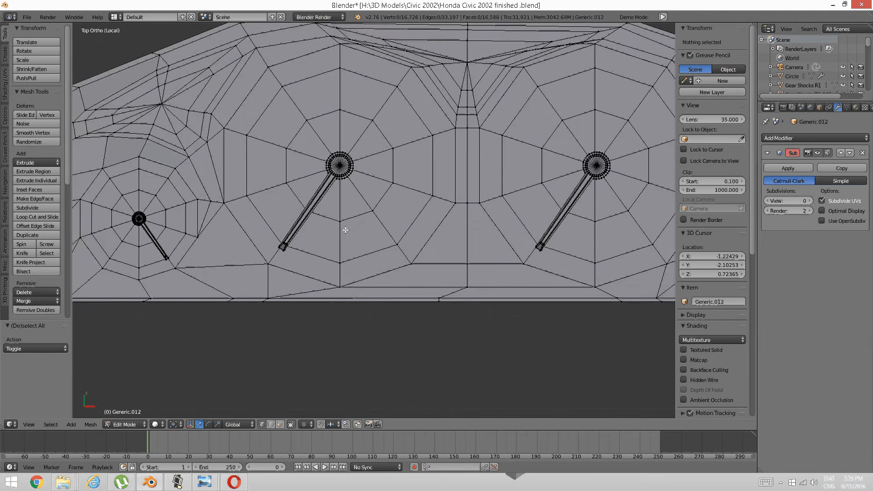
scroll(398, 195, "down", 1)
middle_click_drag(259, 263, 332, 265, "shift")
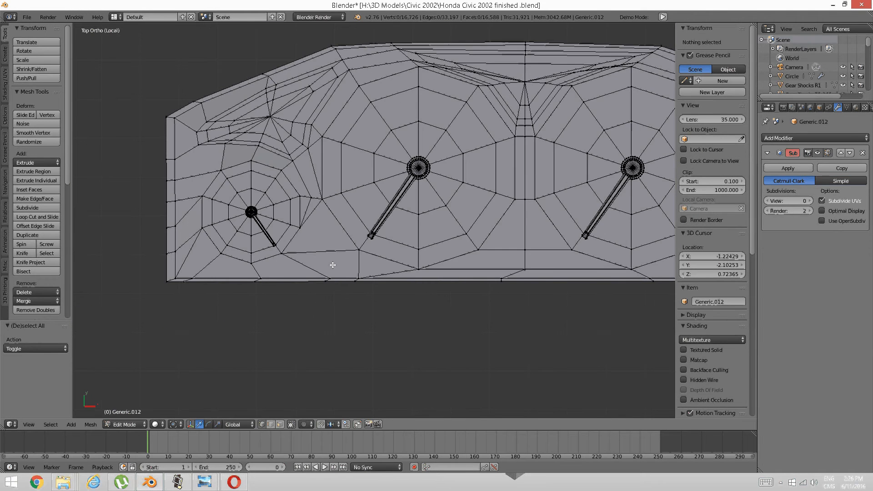
key("ctrl+Tab")
left_click(318, 275)
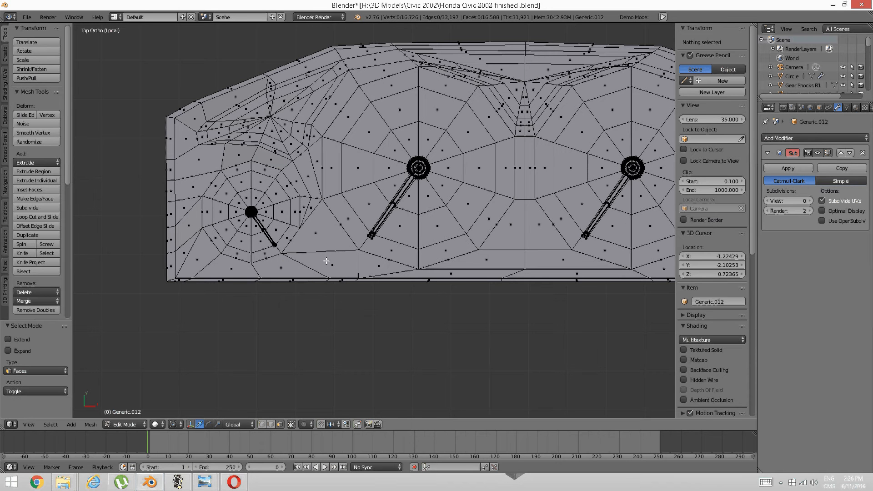
- Snap the 3D cursor to the two selected faces between the small gauge and the adjacent large gauge, and clear the selection
left_click(331, 265)
left_click(325, 239, "shift")
key("shift+s")
left_click(332, 238)
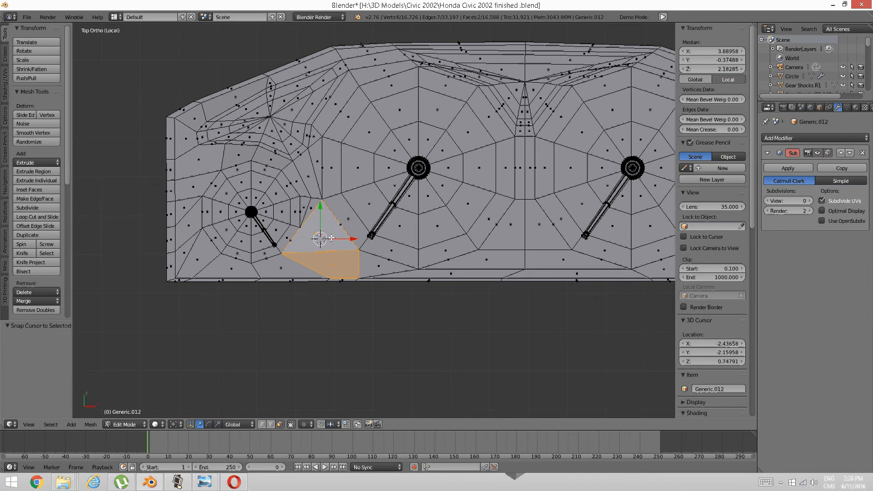
key("a")
key("shift+s")
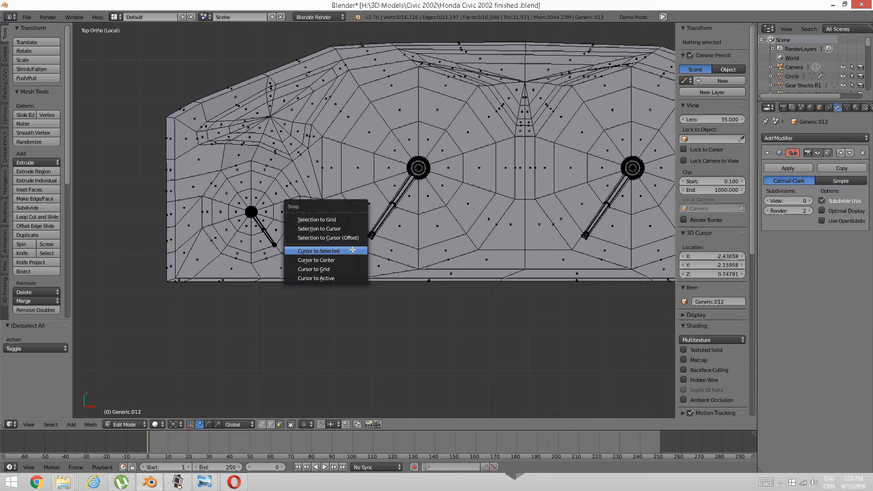
- Add a 32-vertex cylinder at the 3D cursor and scale it down to about 0.013
key("space")
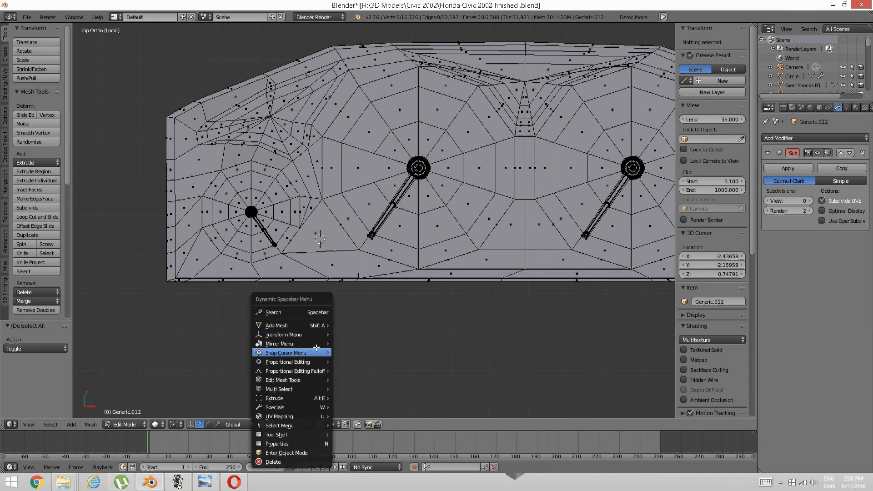
mouse_move(305, 323)
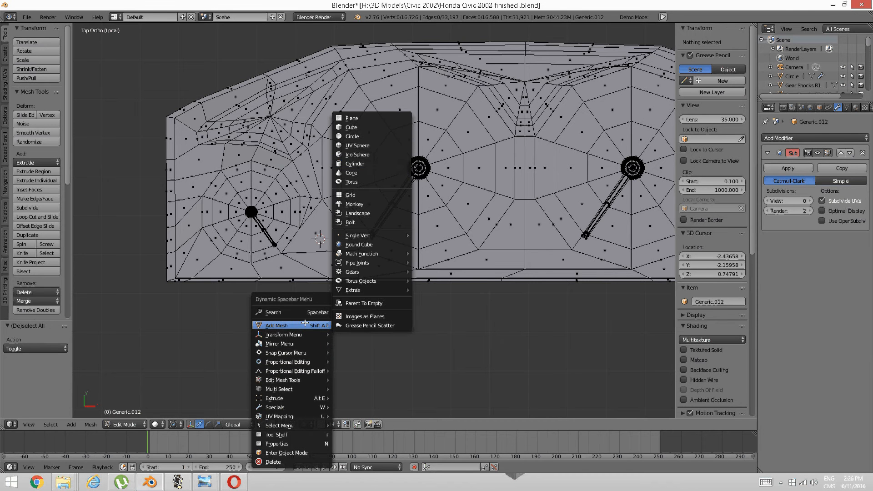
left_click(380, 164)
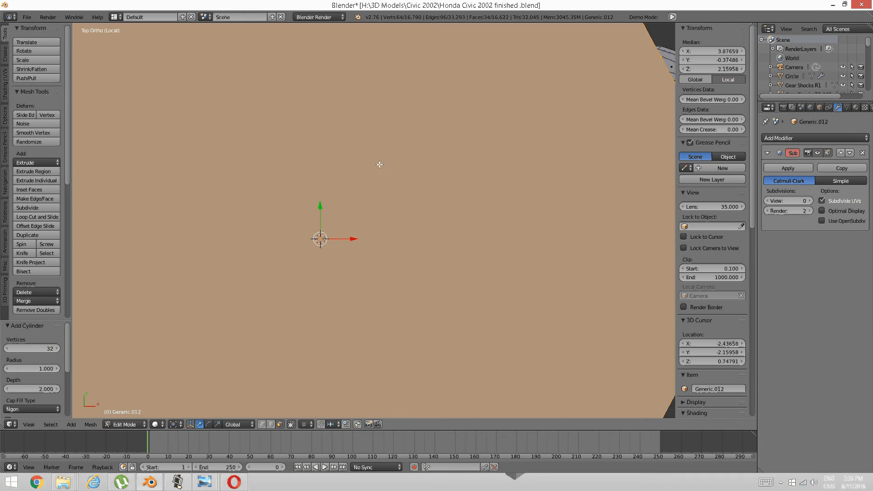
key("s")
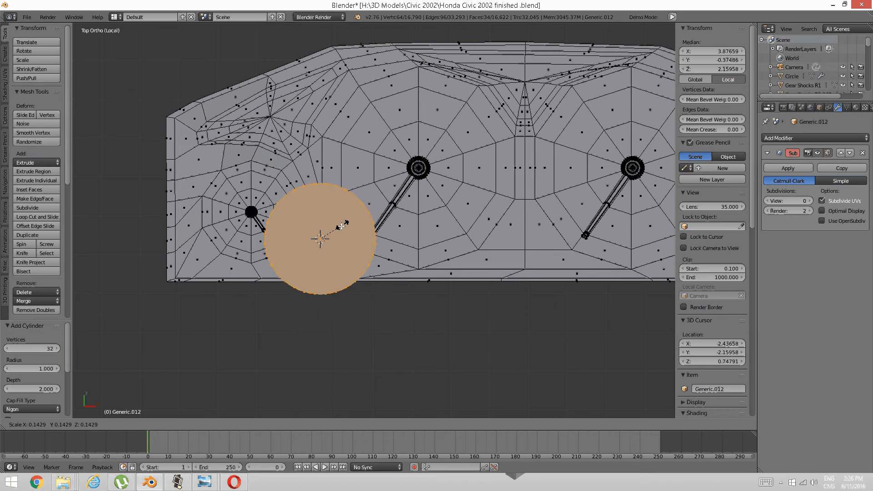
left_click(318, 236)
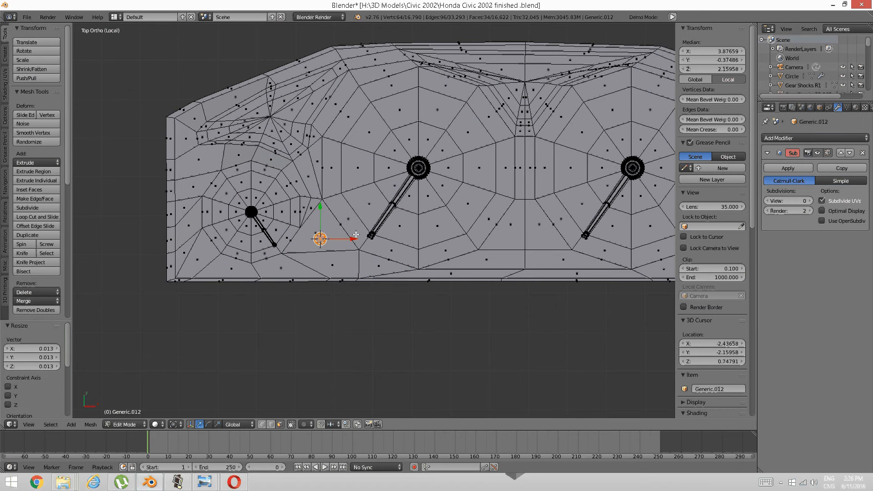
- Raise the new cylinder about 0.027 along Z so it stands above the cluster surface, and clear the selection
scroll(329, 279, "up", 4)
middle_click_drag(328, 280, 363, 239)
left_click_drag(363, 240, 363, 214)
scroll(373, 223, "up", 3)
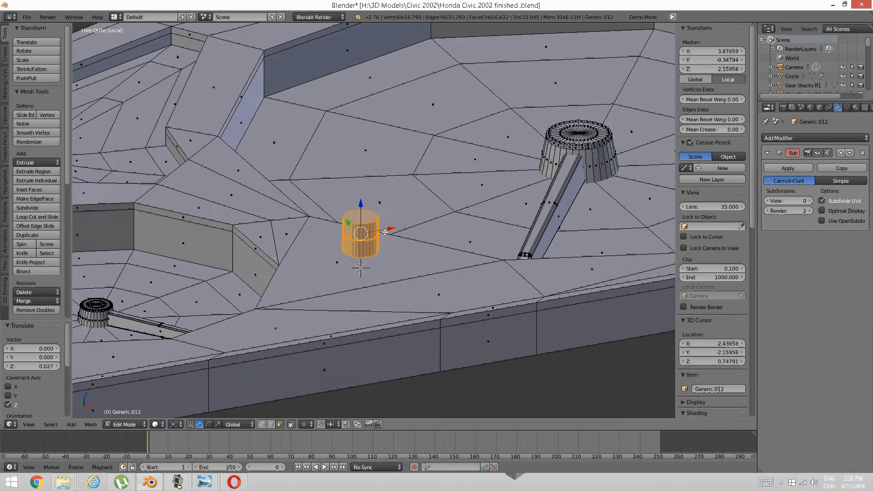
middle_click_drag(380, 237, 347, 230)
key("a")
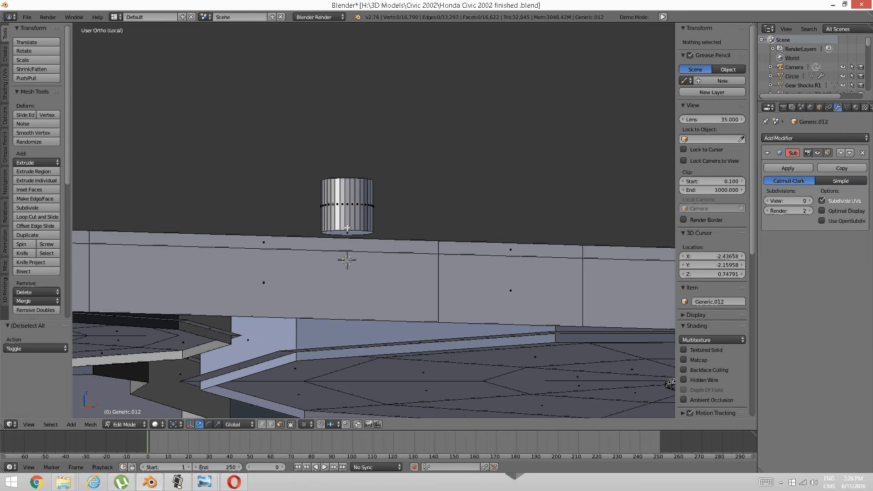
- Delete the bottom cap face of the cylinder
key("ctrl+Tab")
left_click(346, 229)
right_click(349, 230)
key("x")
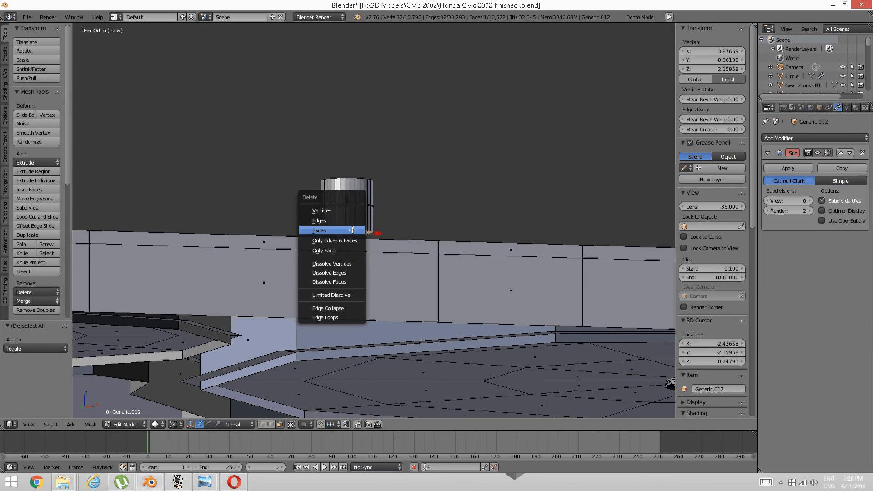
left_click(347, 231)
- Select the cylinder by growing the selection from its top face and scale it to about 0.853
middle_click_drag(347, 232, 354, 235)
right_click(354, 235)
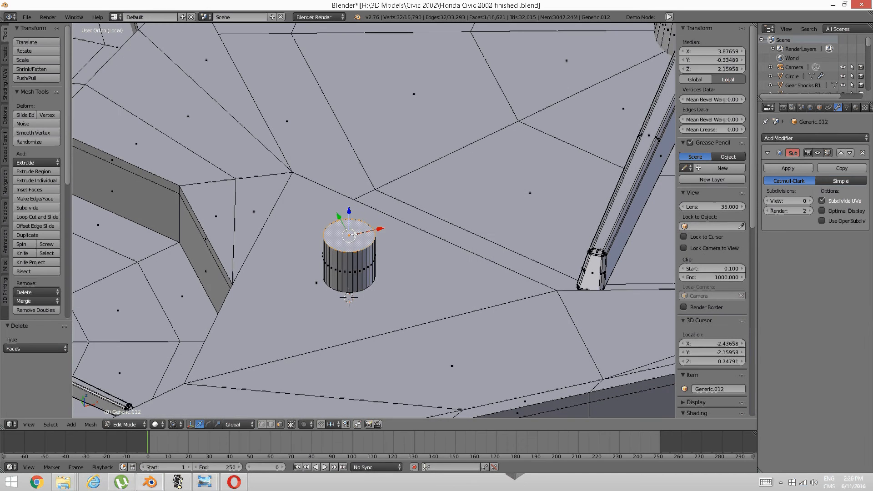
key("ctrl+KP_Add")
scroll(355, 235, "down", 2)
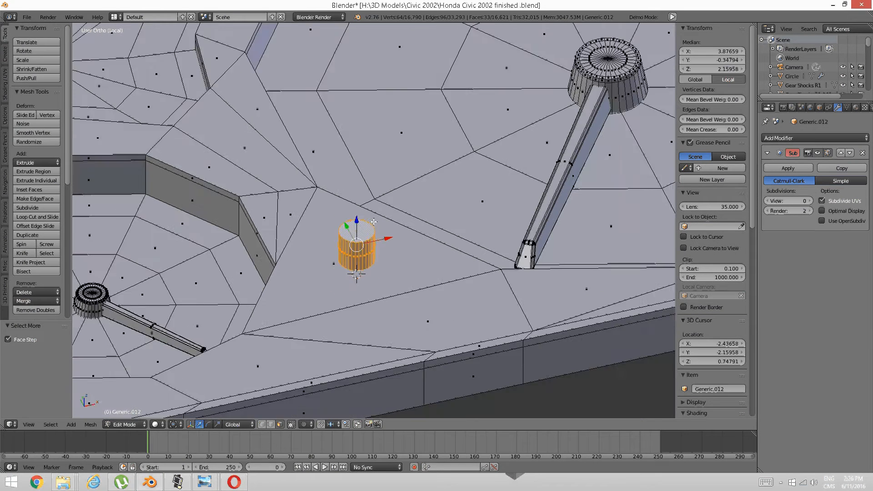
middle_click_drag(354, 235, 361, 248)
key("KP_7")
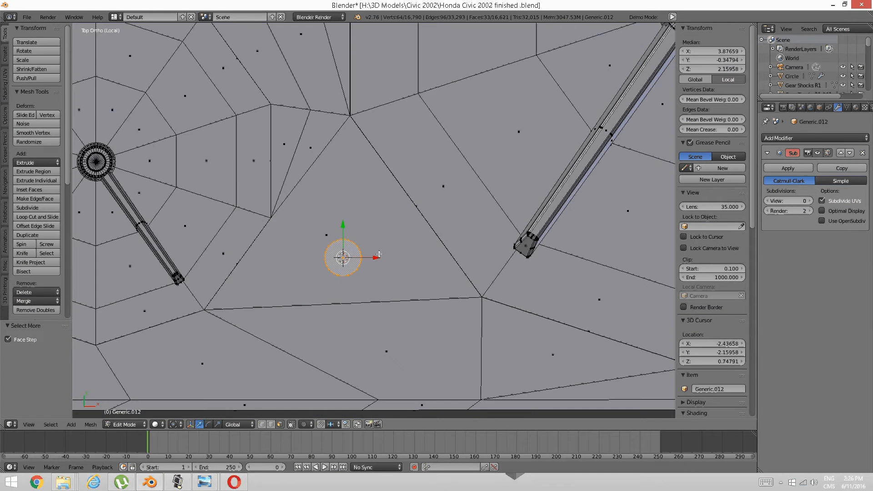
key("s")
left_click(395, 261)
- Scale the cylinder up by about 1.123 and lower it about 0.017 along Z into the cluster surface
middle_click_drag(396, 262, 371, 266)
key("s")
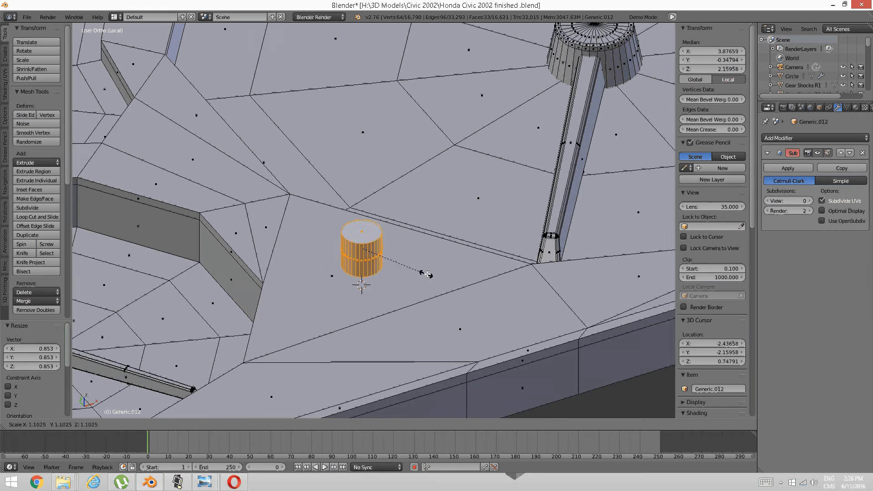
left_click(427, 273)
middle_click_drag(427, 273, 405, 270)
left_click_drag(366, 198, 367, 224)
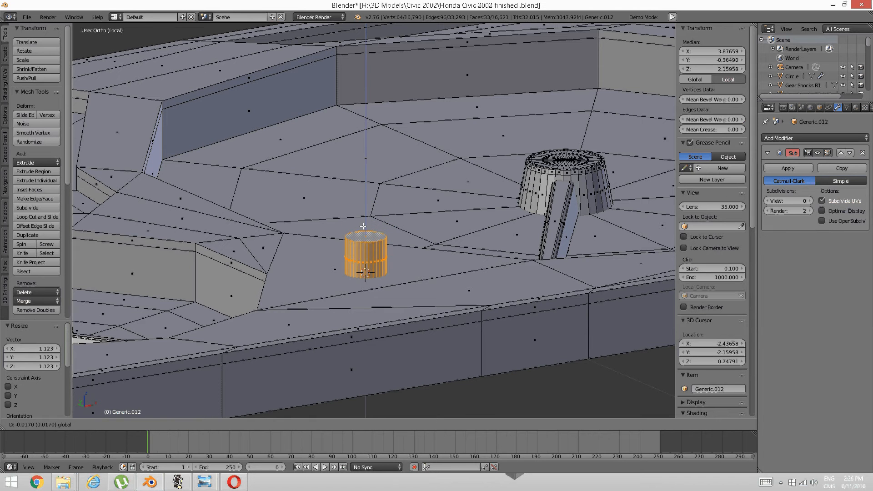
- Move only the cylinder's top face up about 0.075 along Z to make a tall, narrow shaft
key("a")
middle_click_drag(368, 225, 363, 251)
left_click_drag(362, 235, 351, 136)
middle_click_drag(351, 137, 366, 236, "shift")
scroll(373, 235, "down", 2)
scroll(372, 234, "up", 2)
middle_click_drag(311, 309, 319, 323)
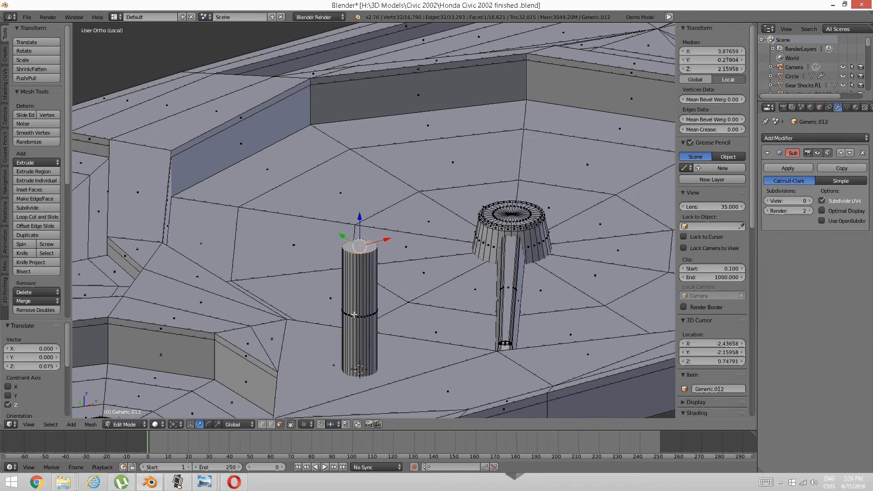
- Extrude the shaft's top face outward at scale 1.372 and extrude it upward about 0.064 to form a wider collar
key("e")
key("s")
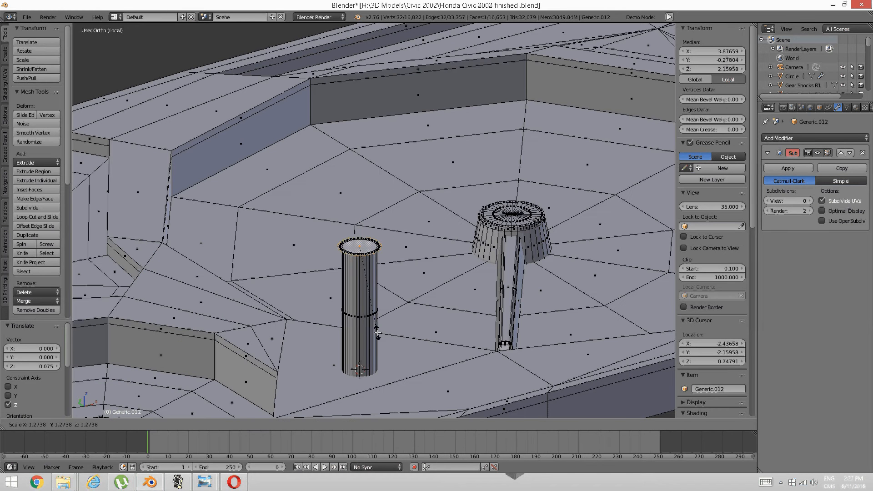
left_click(381, 338)
key("e")
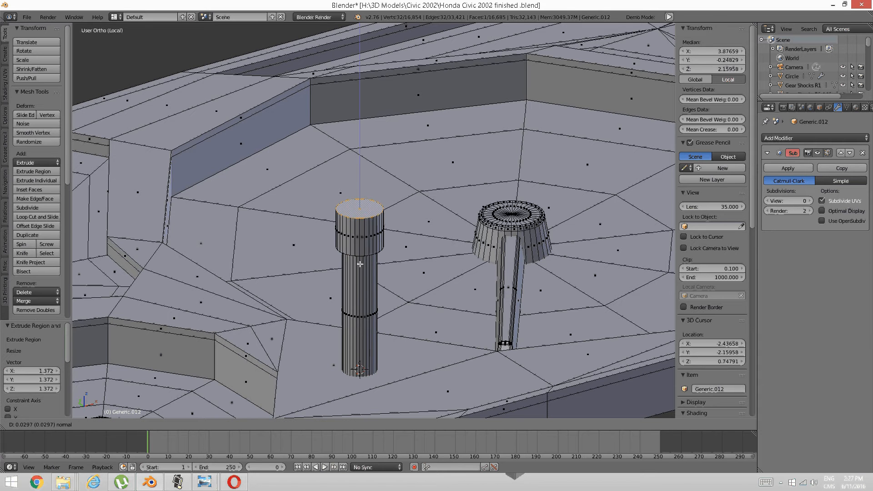
left_click(364, 234)
middle_click_drag(364, 235, 384, 254)
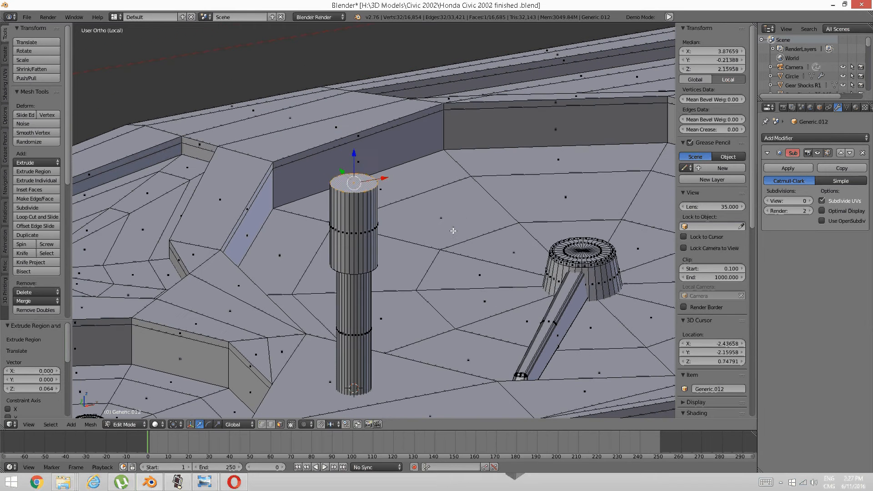
- Extrude the collar's top face inward at scale 0.758, extrude again and raise the new face about 0.008 along Z
key("e")
key("s")
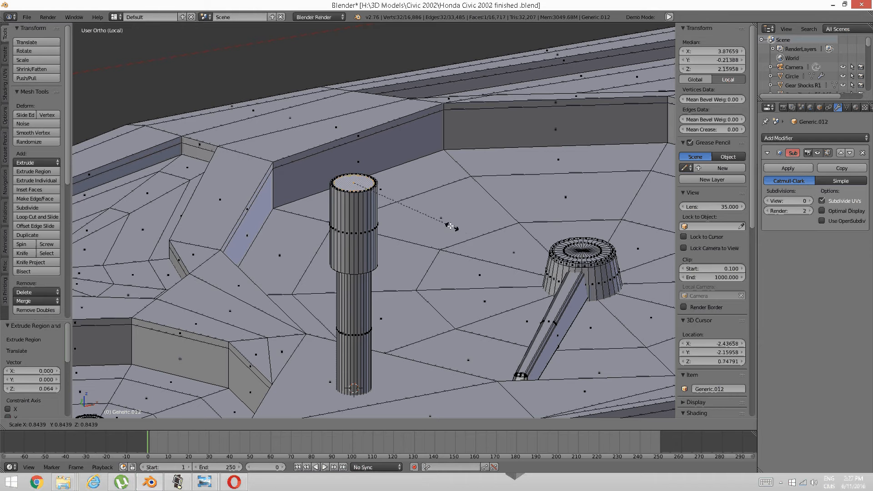
left_click(440, 222)
key("e")
key("s")
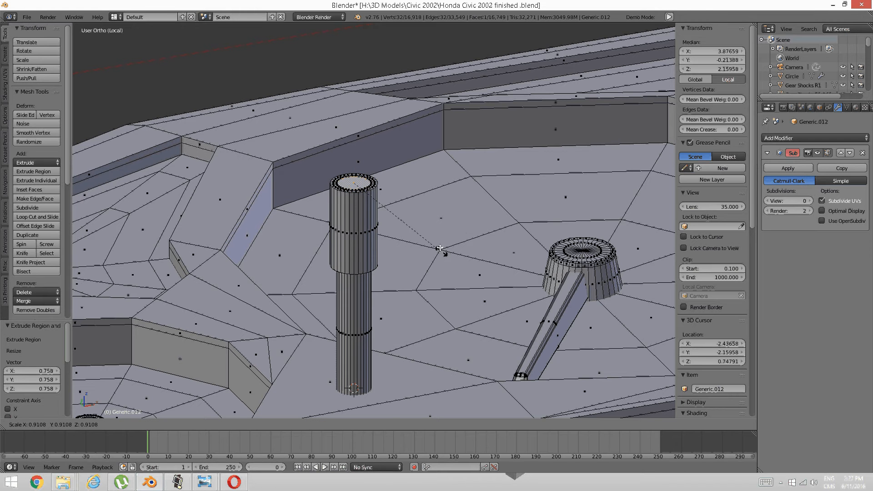
right_click(441, 251)
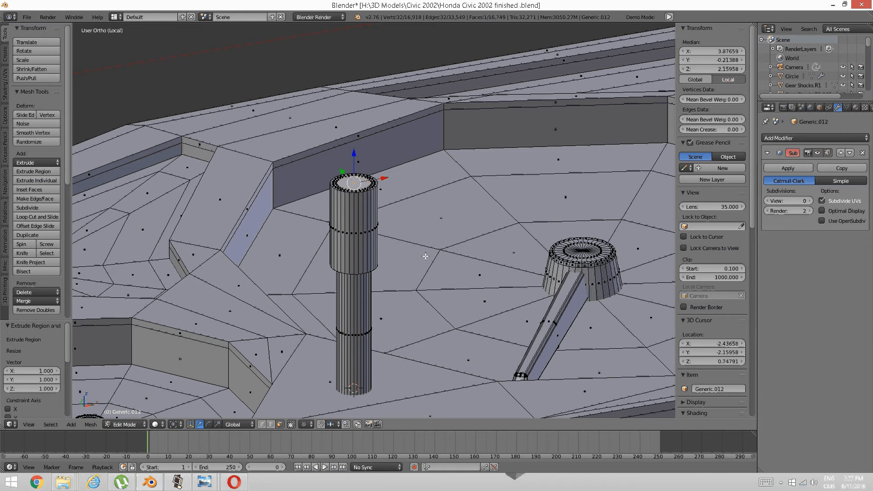
key("g")
key("z")
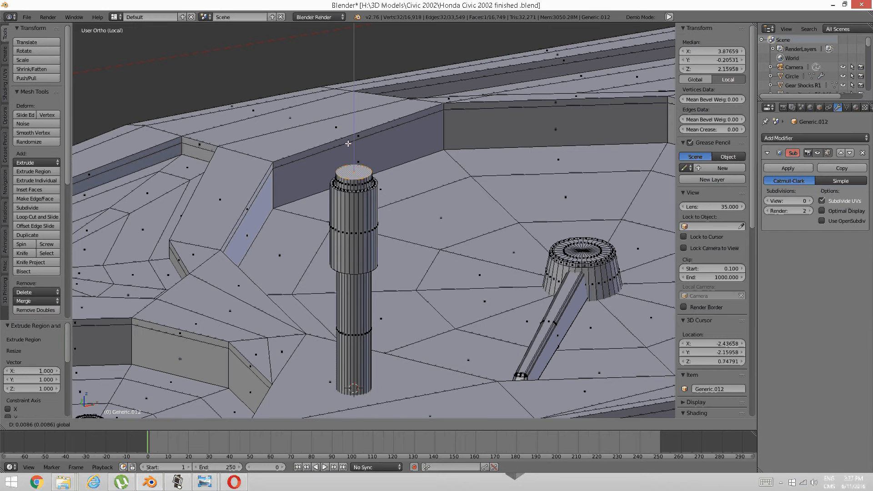
left_click(348, 144)
scroll(400, 195, "up", 3)
key("a")
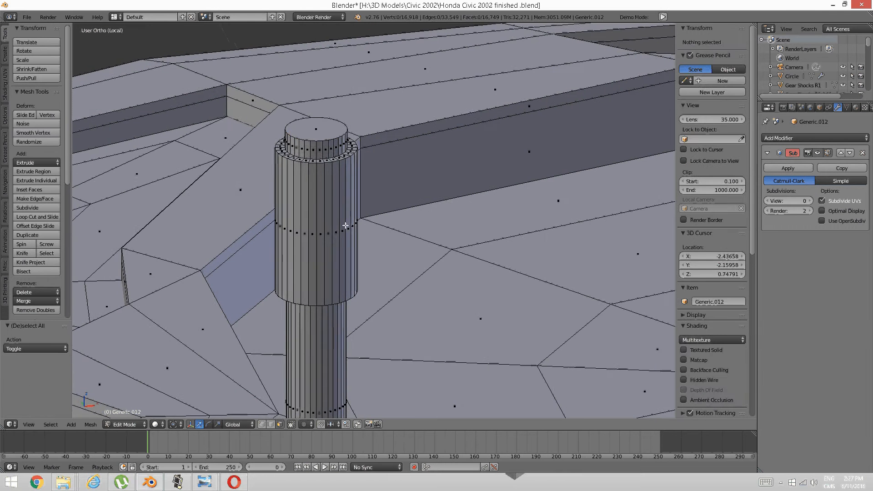
- Inset the knob's top face by about 0.0019 and again by 0.0075, and merge the innermost face with Collapse
middle_click_drag(345, 225, 358, 246, "shift")
right_click(328, 150)
key("i")
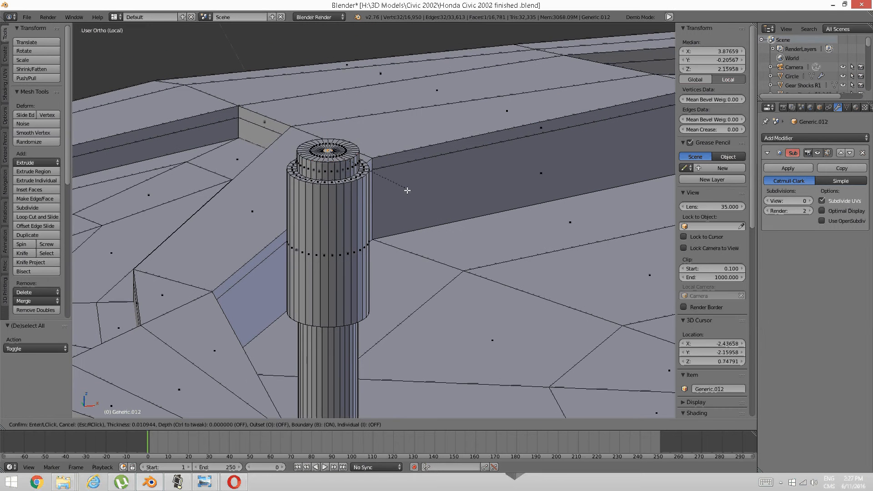
left_click(446, 202)
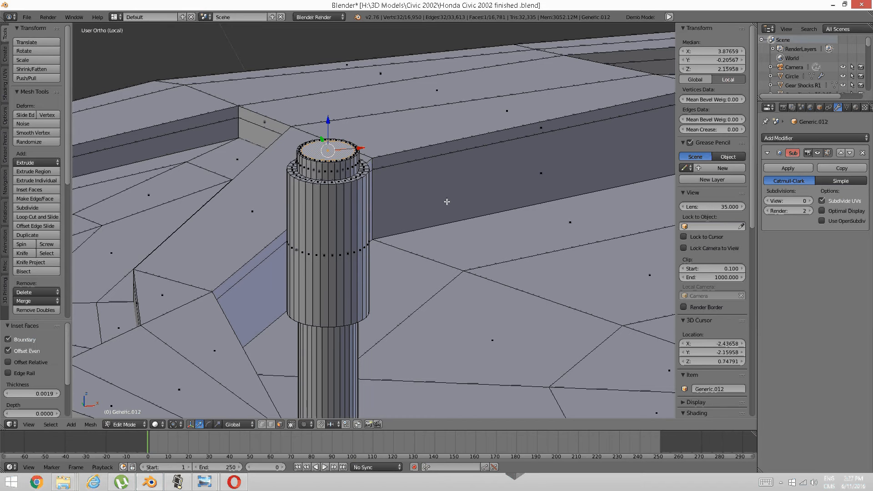
key("i")
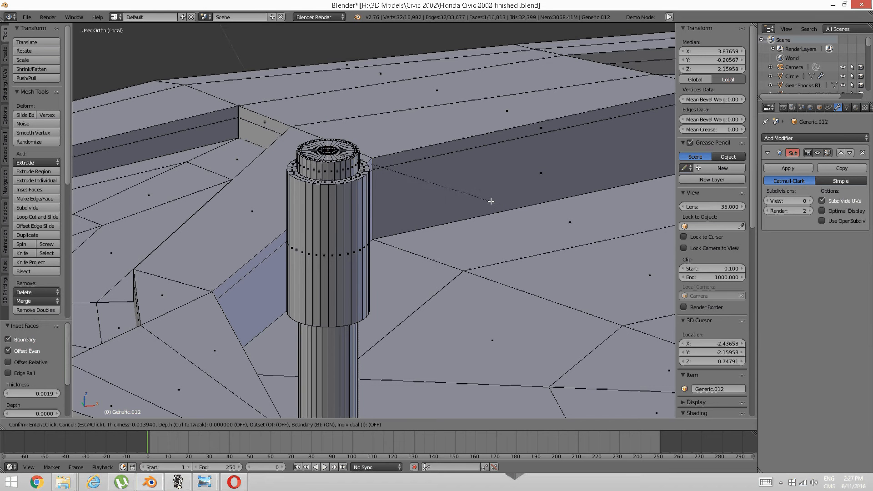
left_click(506, 201)
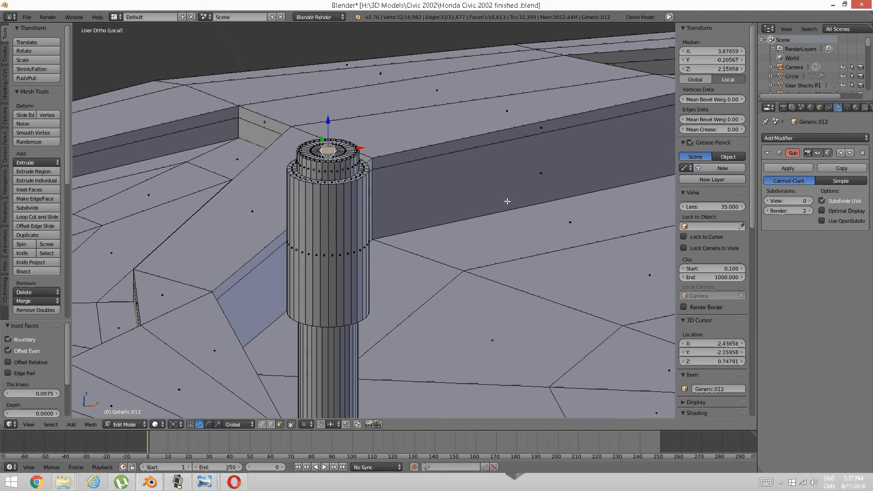
key("alt+m")
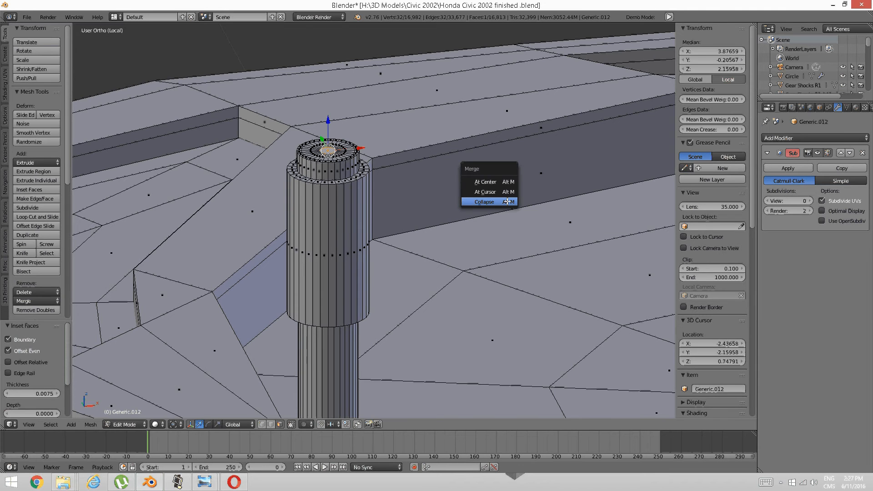
left_click(507, 201)
- Add four evenly spaced loop cuts around the narrow lower shaft of the knob
scroll(482, 218, "down", 1)
key("a")
key("a")
middle_click_drag(411, 245, 382, 212)
middle_click_drag(344, 238, 302, 335)
key("ctrl+r")
scroll(309, 310, "up", 3)
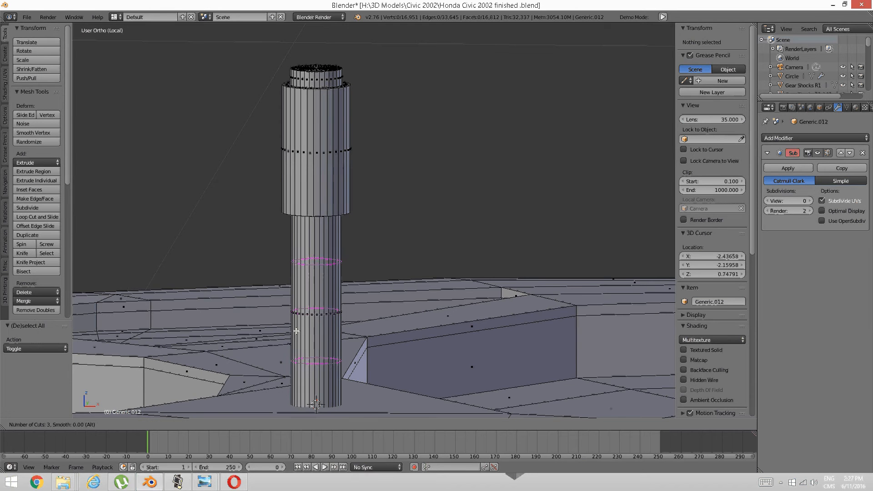
left_click(321, 276)
- Add three evenly spaced loop cuts around the wide collar of the knob and clear the selection
key("ctrl+r")
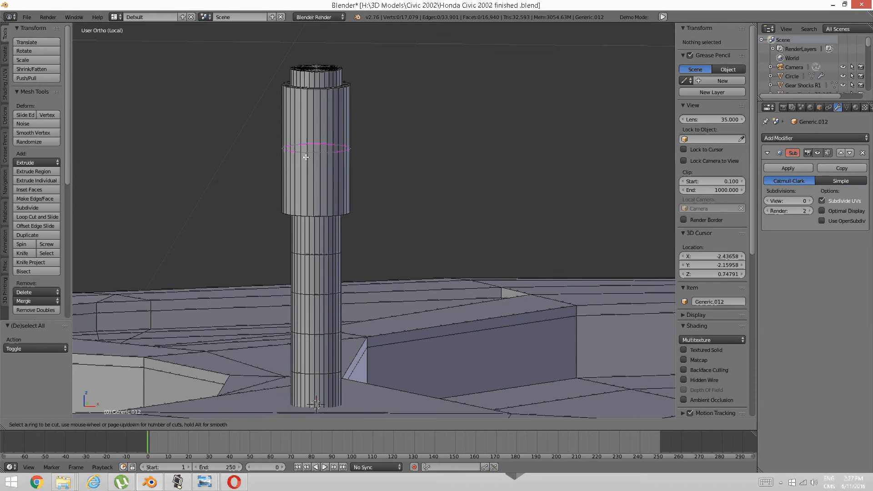
scroll(304, 154, "down", 1)
left_click(306, 157)
right_click(306, 157)
key("a")
- Add one loop cut around the narrow shaft, slid up close beneath the knob's wide collar, and clear the selection
middle_click_drag(306, 222, 320, 182)
scroll(323, 211, "up", 2)
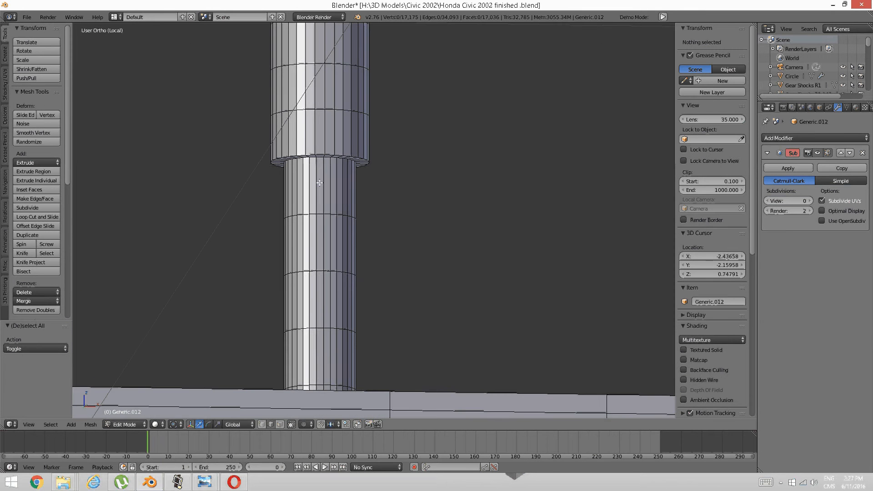
right_click(319, 167, "alt")
key("g")
key("g")
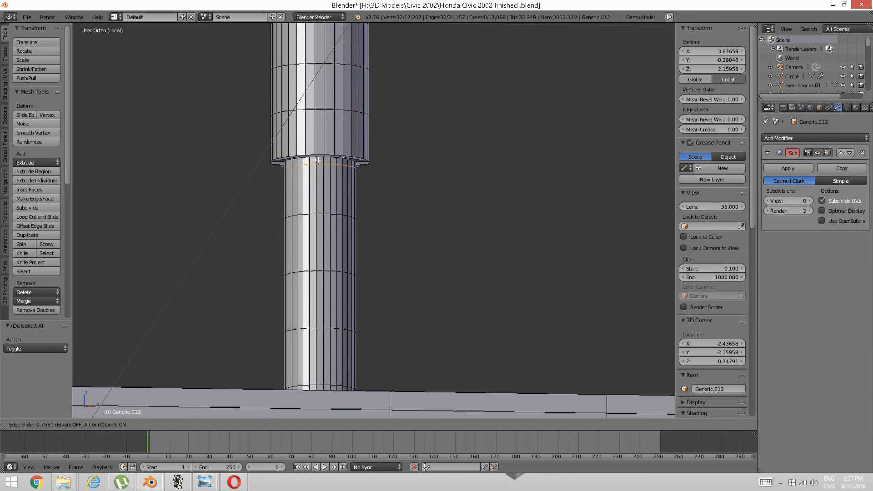
left_click(317, 158)
key("a")
- Add a supporting loop cut close to the collar's lower edge and another close to its upper edge
key("ctrl+r")
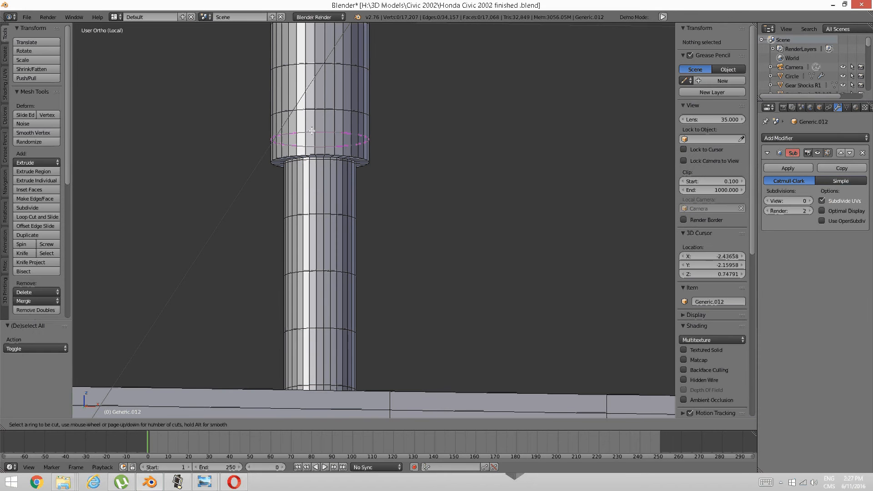
left_click(311, 131)
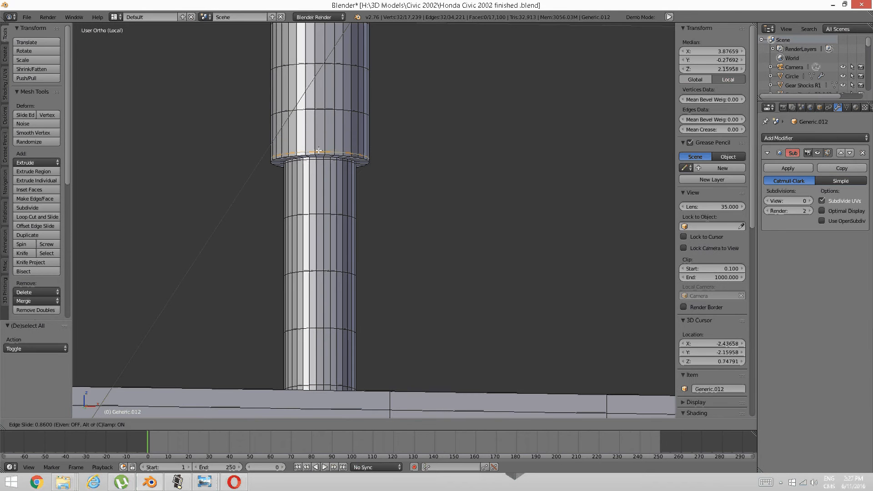
left_click(316, 153)
key("a")
middle_click_drag(321, 131, 308, 159)
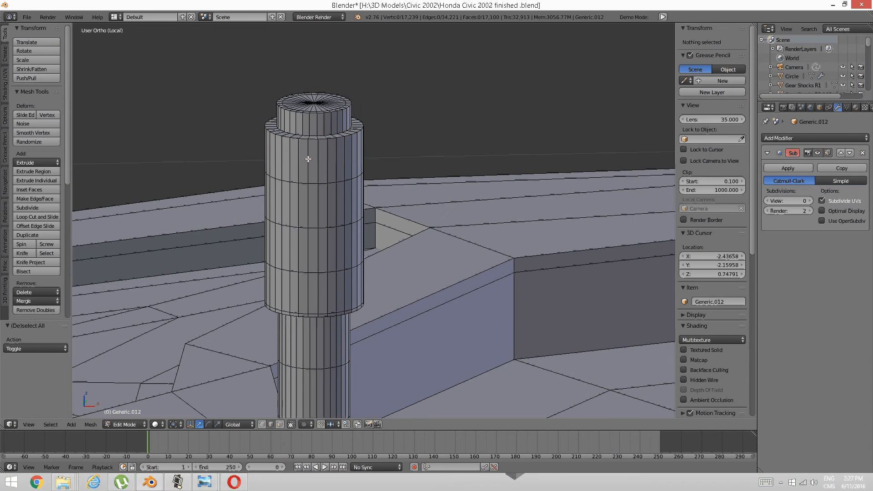
key("ctrl+r")
left_click(308, 158)
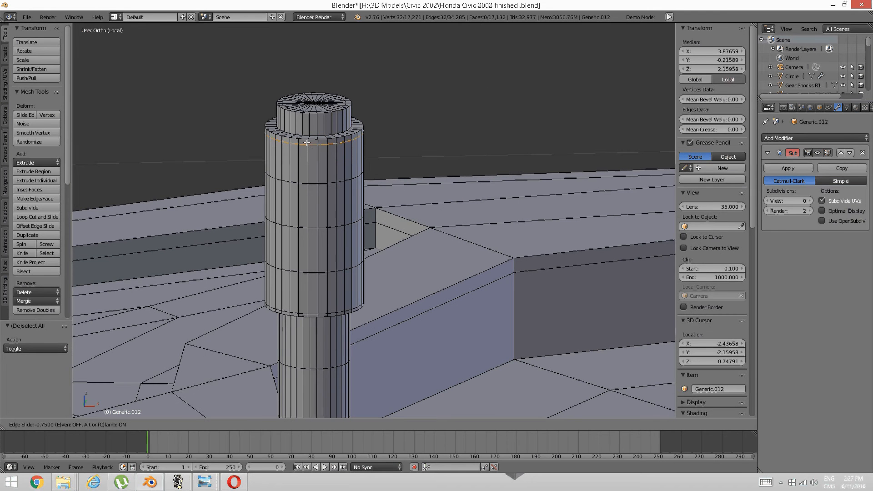
left_click(307, 140)
- Add one loop cut near the base of the knob's narrow cap and another near the cap's top edge
key("ctrl+r")
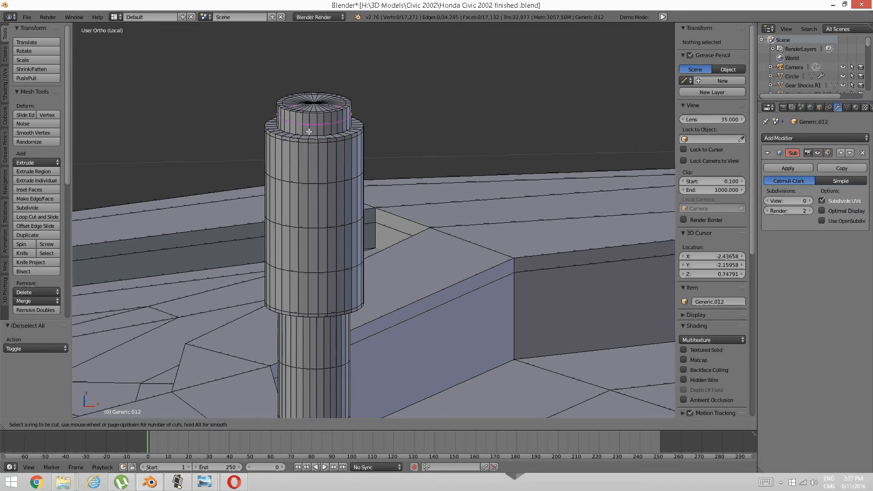
left_click(308, 132)
left_click(301, 139)
key("a")
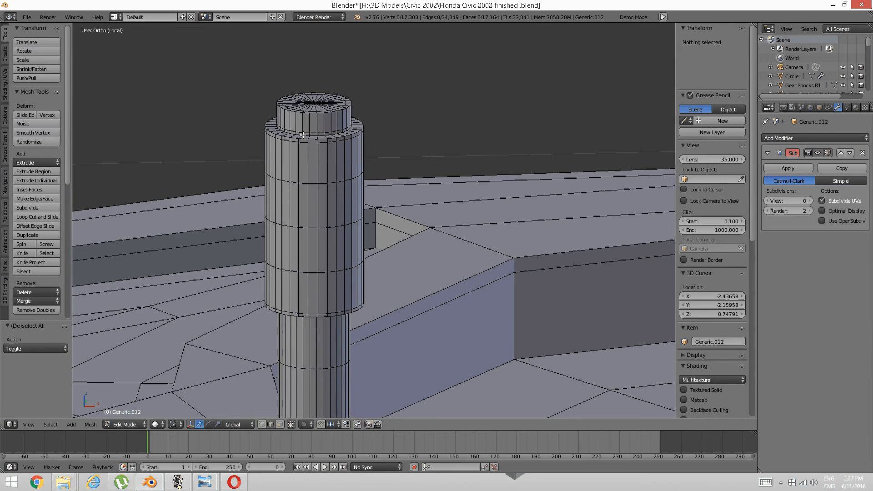
key("ctrl+r")
left_click(311, 119)
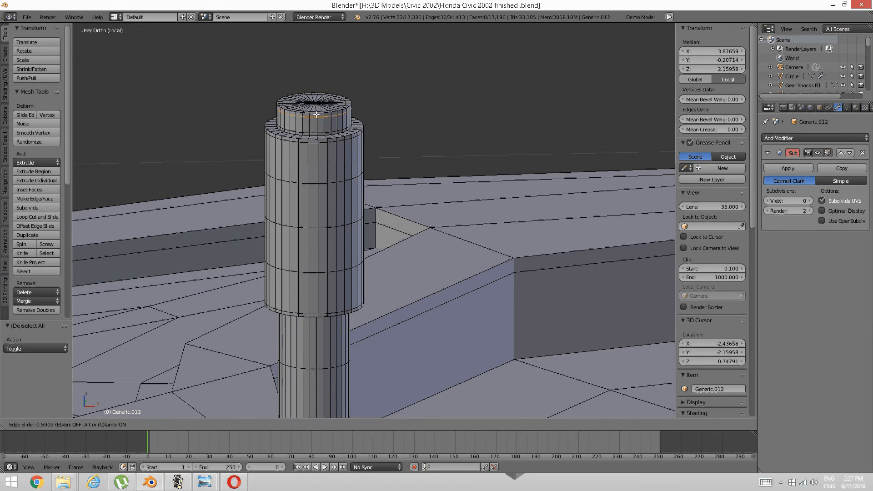
left_click(316, 114)
- Duplicate the whole linked knob and move the copy along X to the gap between the other large gauge and its neighbouring small gauge
scroll(341, 146, "down", 5)
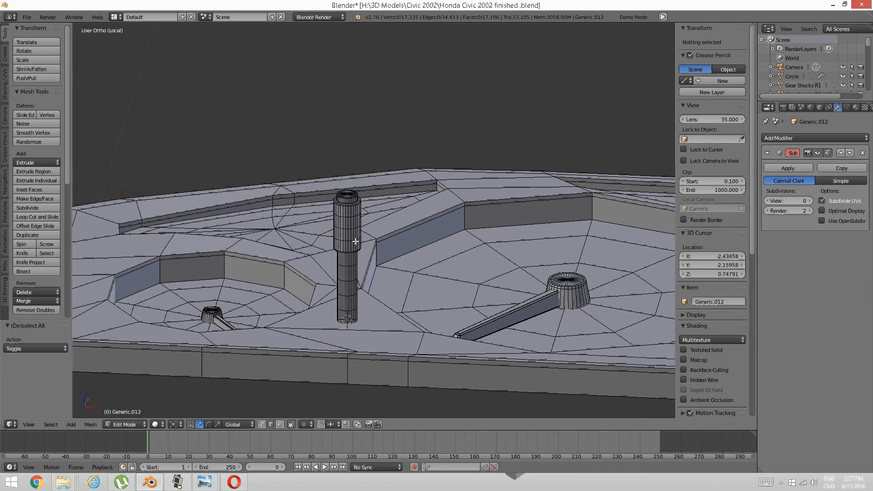
right_click(355, 245)
key("ctrl+l")
key("KP_7")
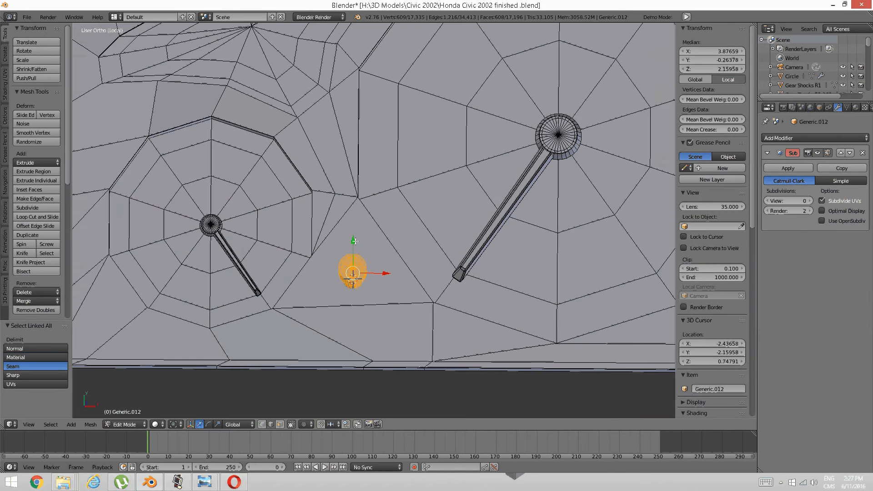
scroll(412, 230, "down", 4)
middle_click_drag(538, 243, 384, 255, "shift")
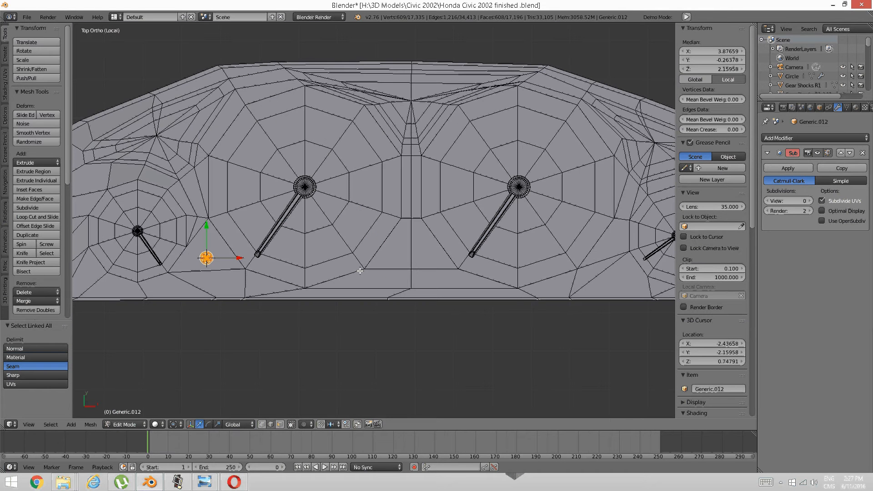
key("shift+d")
right_click(456, 243)
middle_click_drag(573, 211, 456, 214, "shift")
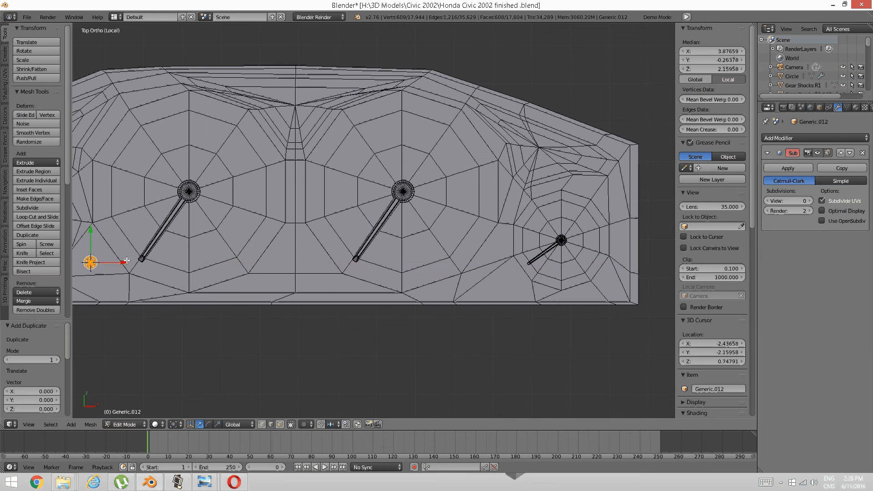
left_click_drag(125, 261, 527, 261)
- Show the model in wireframe and box-select the entire instrument cluster with its needles and both knobs
mouse_move(361, 353)
middle_mouse_down()
mouse_move(390, 247)
mouse_move(463, 275)
mouse_move(423, 183)
mouse_move(394, 242)
mouse_move(360, 232)
mouse_move(288, 252)
mouse_move(286, 260)
middle_mouse_up()
key("a")
key("z")
left_click(383, 260)
middle_click_drag(375, 265, 333, 265)
key("b")
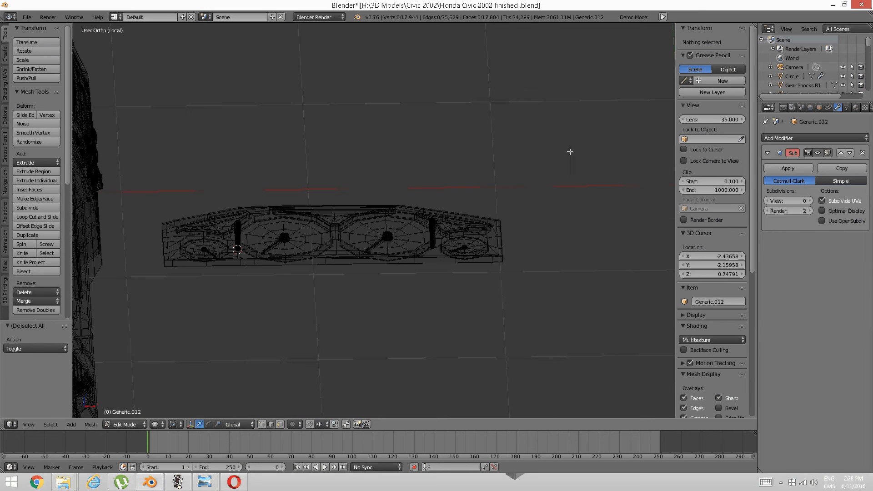
left_click_drag(572, 150, 197, 320)
middle_click_drag(257, 256, 258, 266)
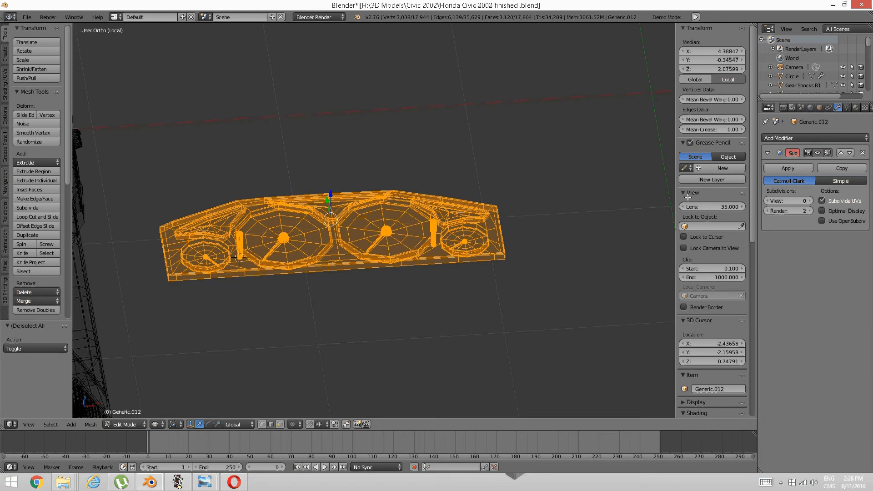
- Preview the mesh with a higher Subdivision Surface view level and return the level to 0
left_click(811, 201)
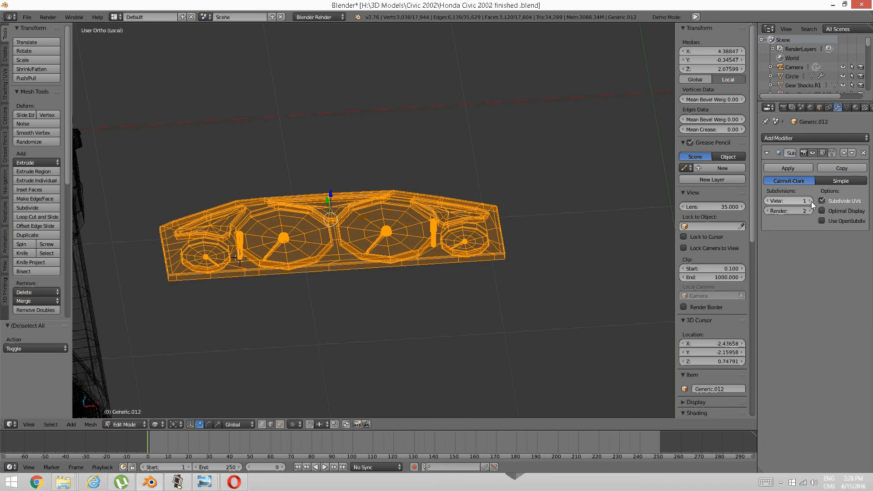
left_click(810, 201)
left_click(768, 201)
left_click(767, 201)
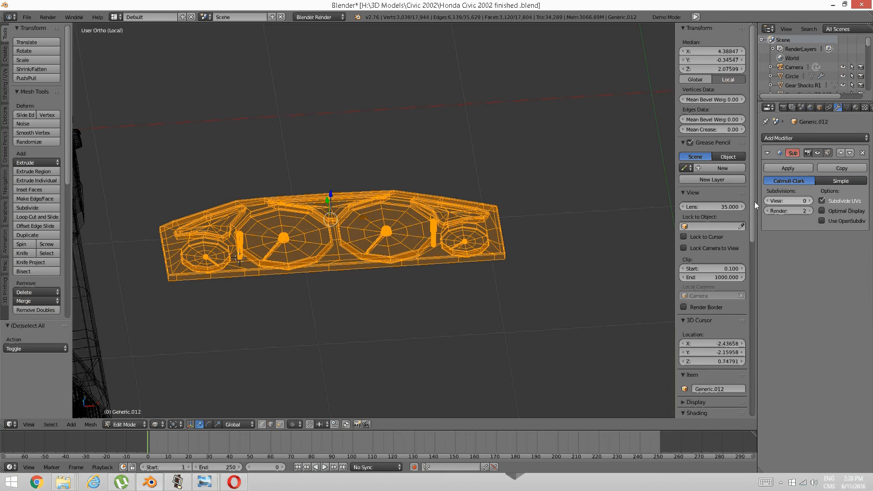
- Rotate the selected instrument cluster by -90° in the top view
middle_click_drag(373, 260, 406, 277)
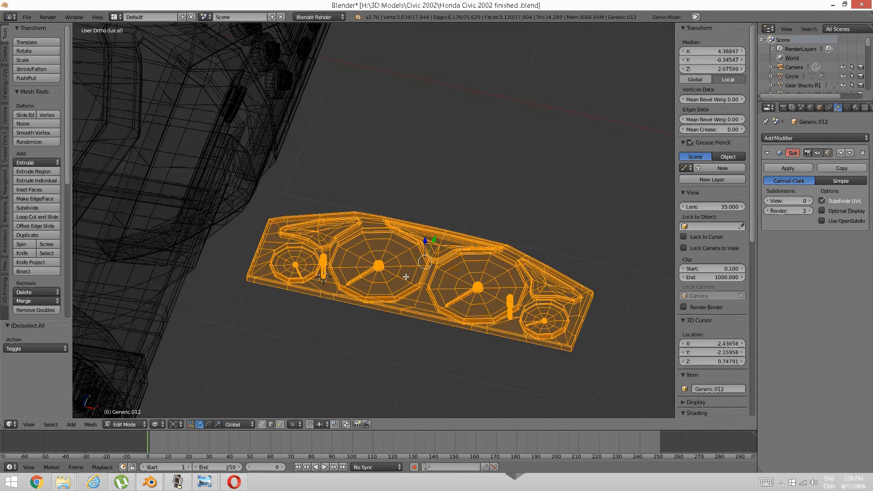
key("KP_7")
middle_click_drag(548, 159, 477, 193, "shift")
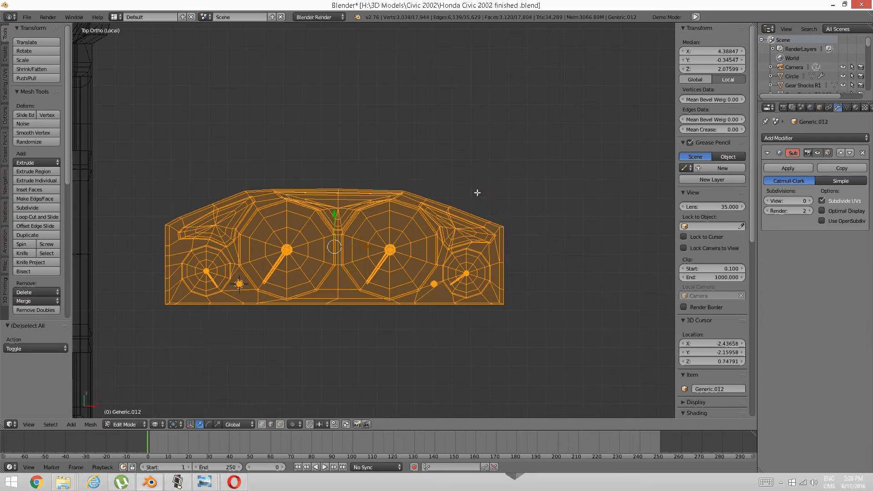
key("r")
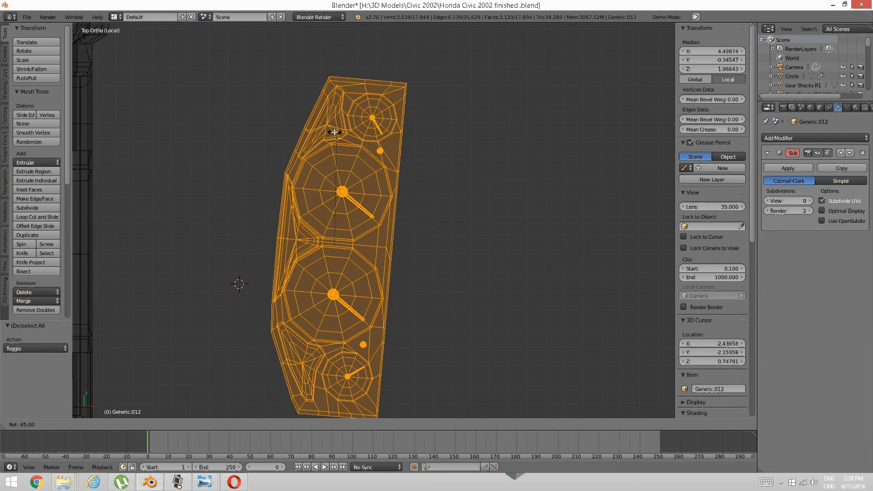
left_click(323, 139, "ctrl")
- Move the cluster in the front view into the dashboard, about -1.965 along X and 0.063 along Z
mouse_move(306, 190)
middle_mouse_down()
mouse_move(308, 200)
mouse_move(302, 177)
middle_mouse_up()
key("KP_3")
key("KP_1")
scroll(317, 168, "down", 2)
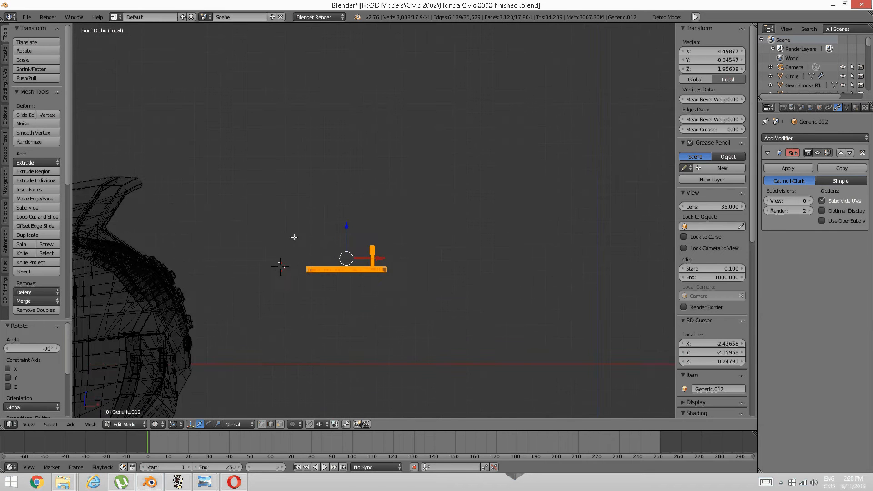
middle_click_drag(289, 235, 418, 219, "shift")
key("g")
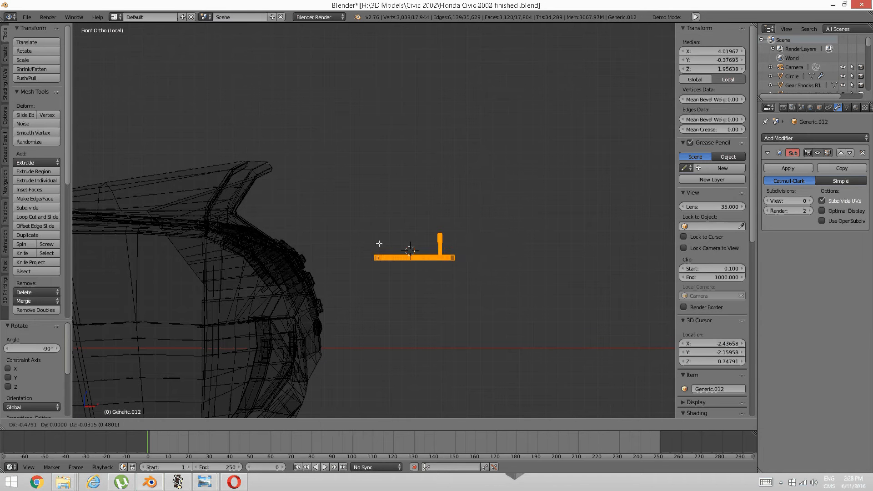
left_click(187, 231)
- Tilt the cluster by 55° in the front view to lean it back inside the dashboard
scroll(190, 233, "up", 2)
middle_click_drag(194, 233, 321, 233, "shift")
key("r")
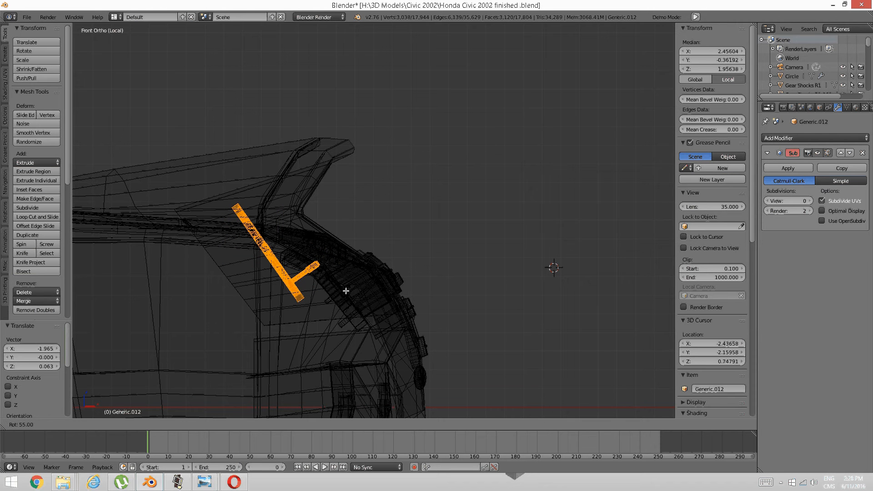
left_click(343, 289)
- Move the cluster about -0.182 in X and -0.103 in Z, rotate it 3.48°, and shift it about 0.059 in X and -0.005 in Z
scroll(273, 269, "up", 2)
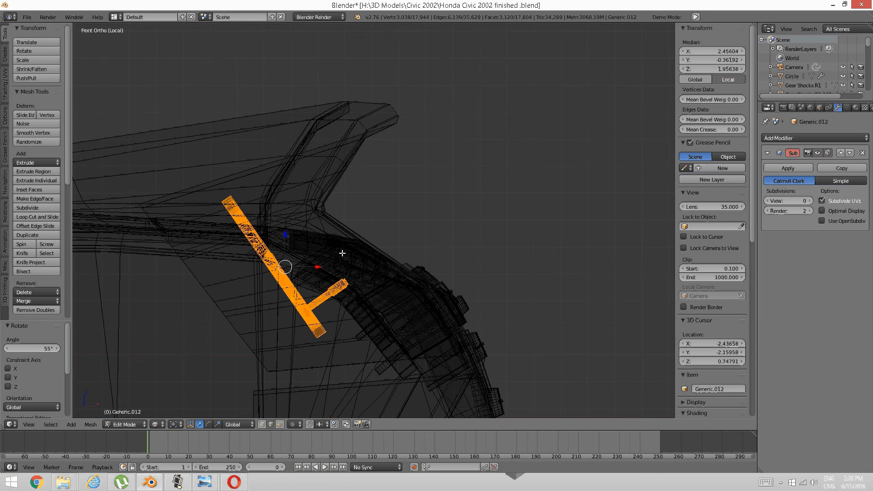
key("g")
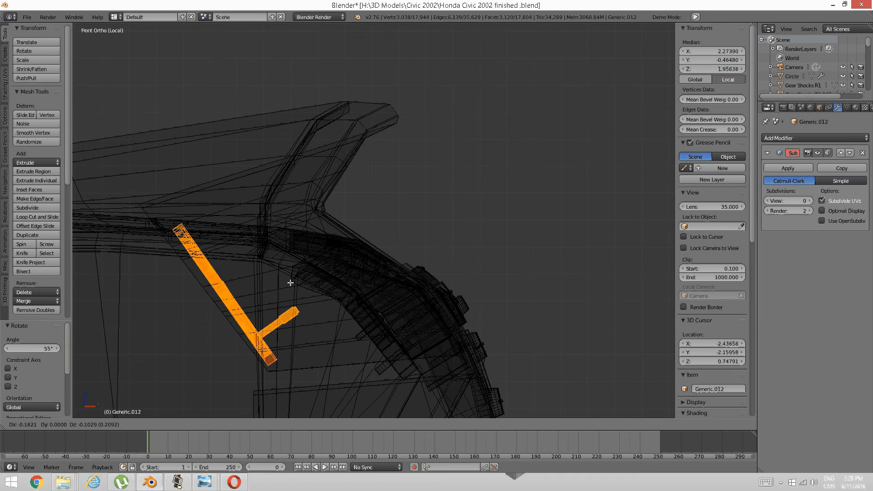
left_click(290, 282)
key("r")
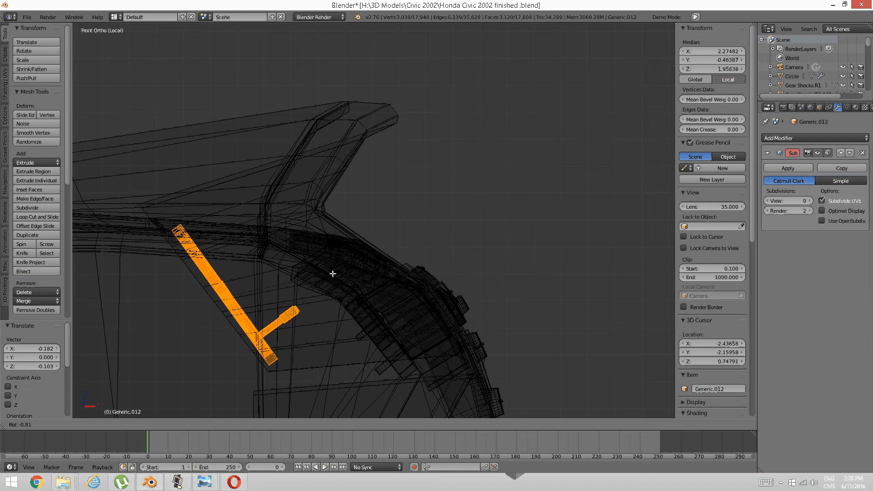
left_click(335, 278)
key("g")
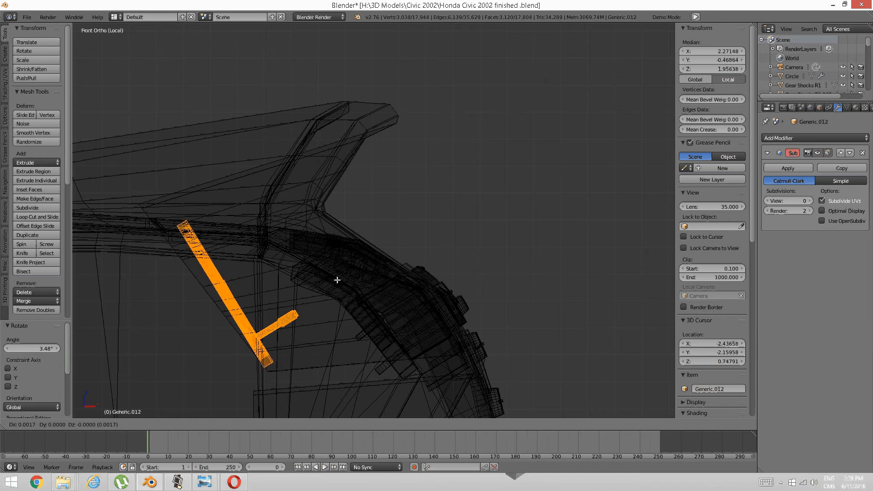
left_click(353, 280)
- Switch to solid shading and nudge the cluster about 0.005 along Y to centre it in the dashboard opening
middle_click_drag(402, 241, 331, 257)
key("z")
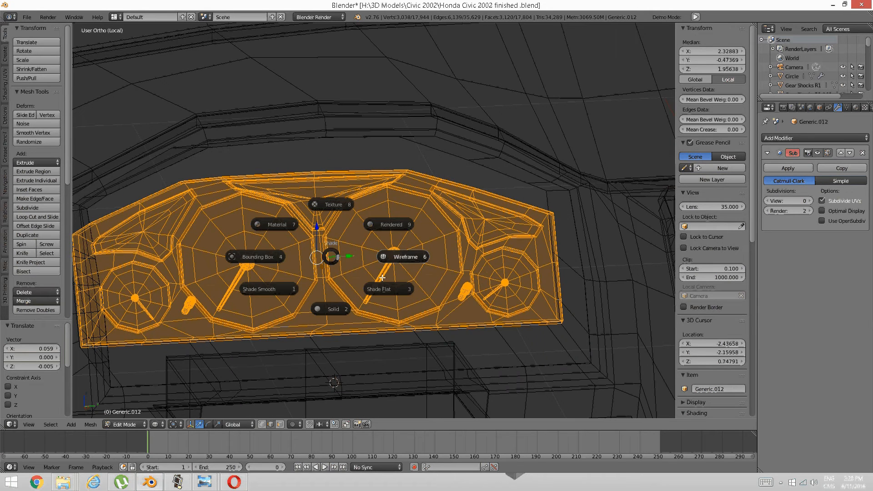
left_click(334, 303)
scroll(336, 268, "down", 3)
mouse_move(336, 266)
middle_mouse_down()
mouse_move(367, 264)
mouse_move(350, 276)
middle_mouse_up()
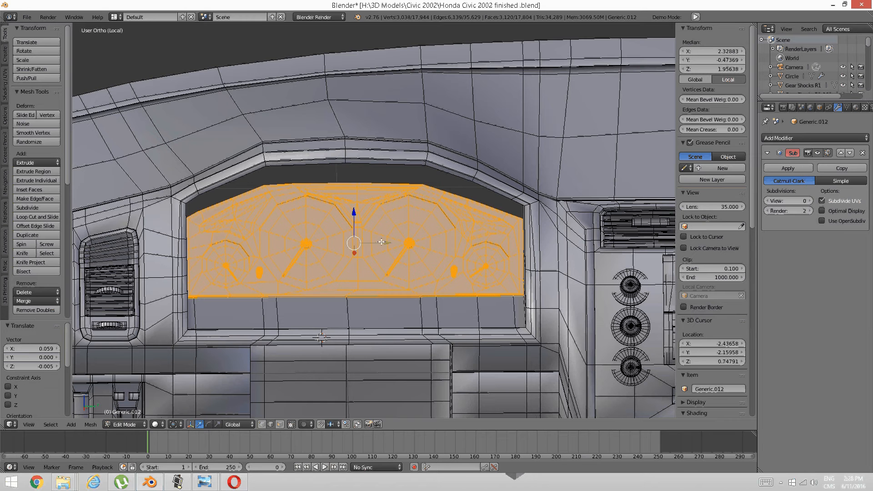
left_click_drag(381, 242, 384, 241)
middle_click_drag(384, 241, 355, 246)
left_click_drag(391, 243, 393, 244)
- Try the Normal and Gimbal transform orientations on the selected cluster
middle_click_drag(381, 252, 292, 249)
scroll(316, 271, "up", 3)
scroll(328, 280, "down", 1)
scroll(296, 239, "down", 2)
scroll(300, 243, "up", 1)
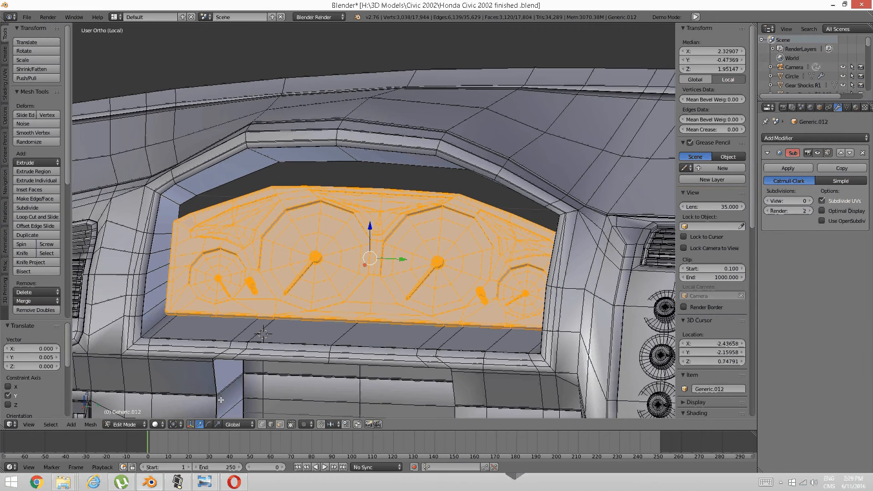
left_click(233, 425)
left_click(239, 395)
middle_click_drag(239, 395, 356, 327)
left_click(242, 421)
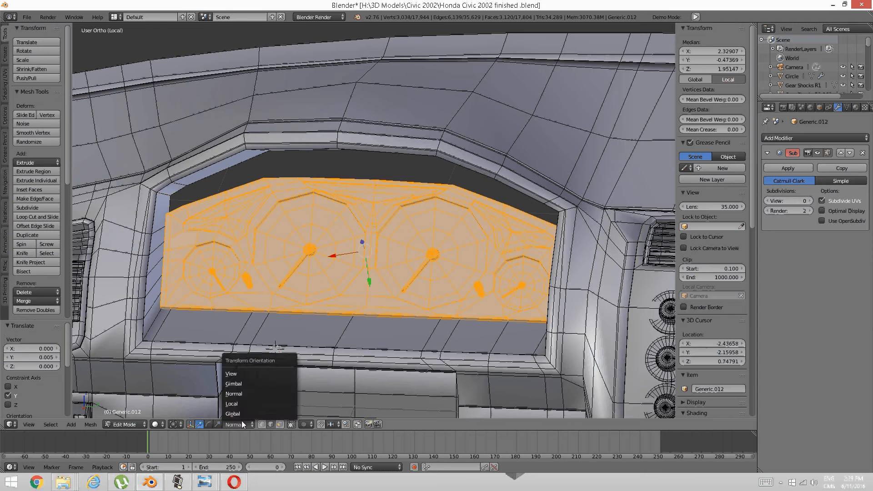
left_click(247, 384)
mouse_move(247, 383)
middle_mouse_down()
mouse_move(283, 322)
mouse_move(254, 373)
middle_mouse_up()
- Set the transform orientation to View and show the cluster in a wireframe front view
left_click(237, 424)
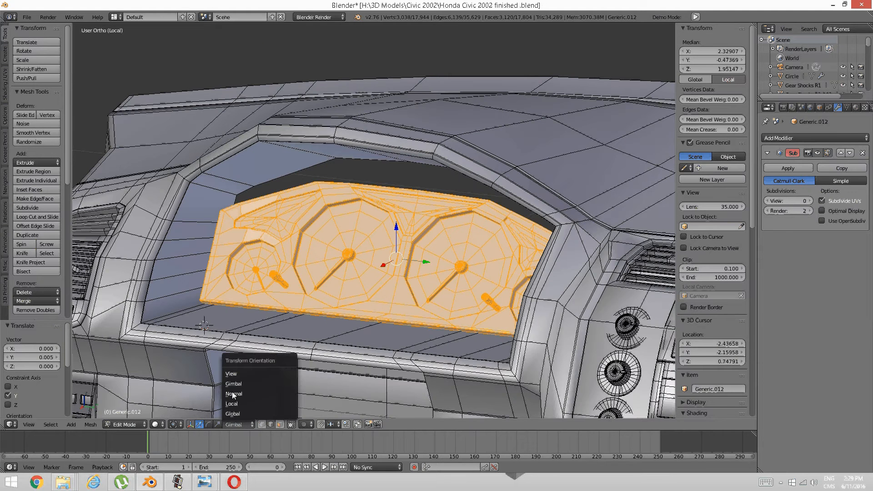
left_click(233, 374)
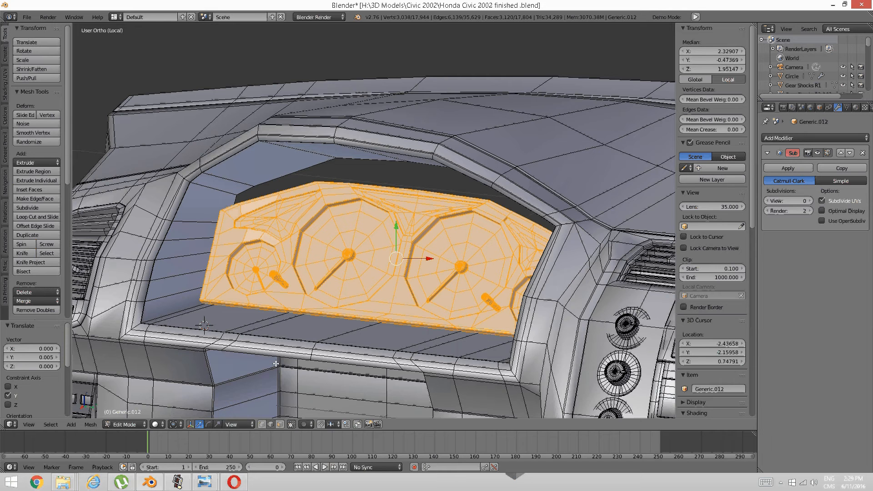
key("KP_3")
key("KP_1")
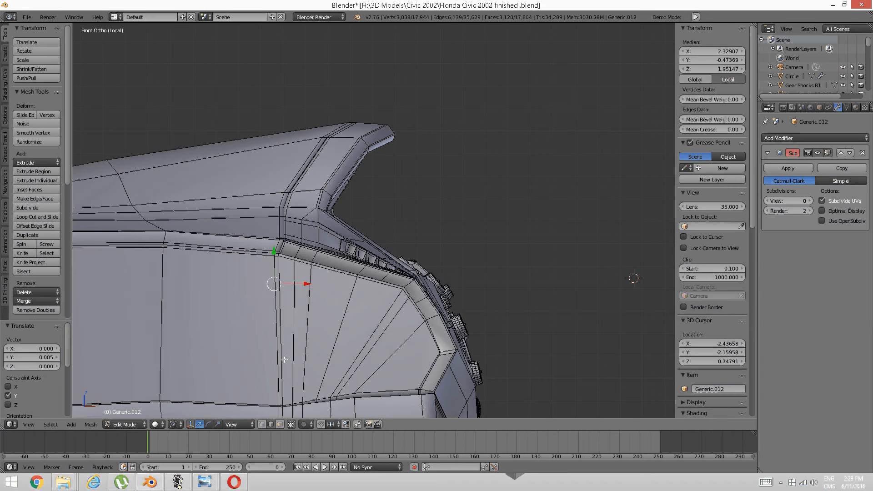
key("z")
left_click(277, 285)
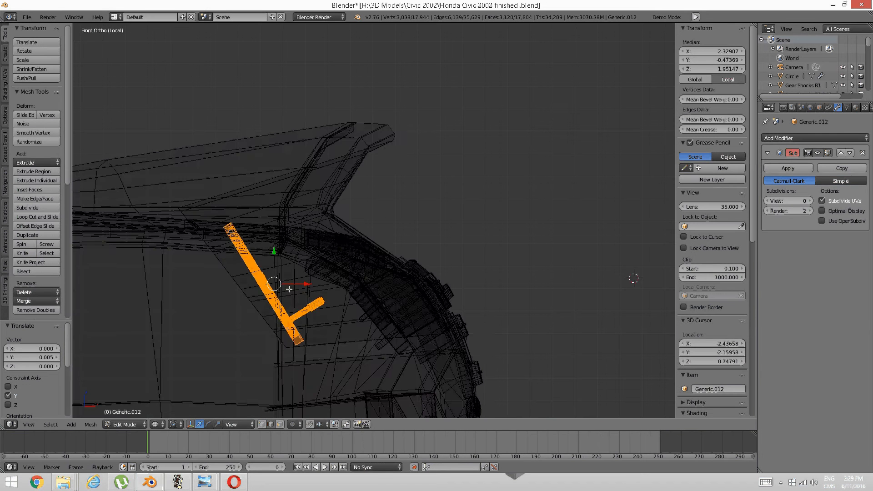
- Examine the tilted cluster's position in the dashboard opening in the front, side and top wireframe views
scroll(288, 288, "up", 3)
mouse_move(287, 288)
middle_mouse_down("shift")
mouse_move(352, 265)
mouse_move(389, 218)
middle_mouse_up("shift")
key("KP_3")
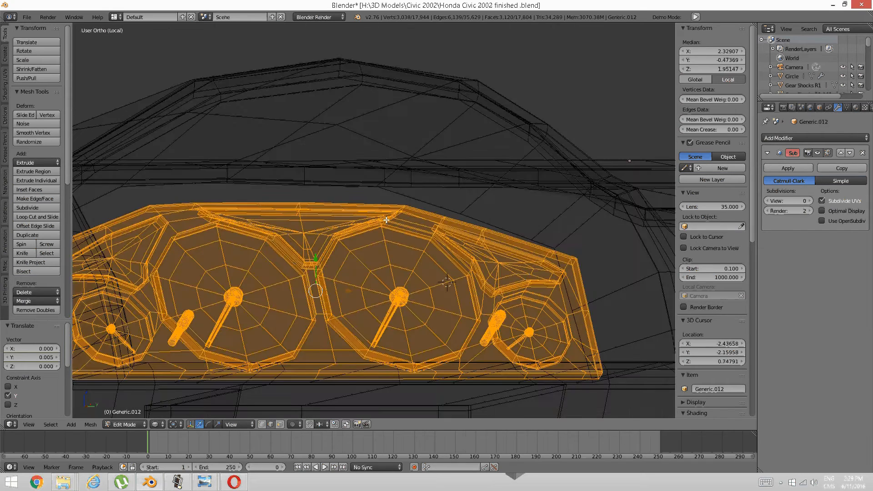
key("KP_1")
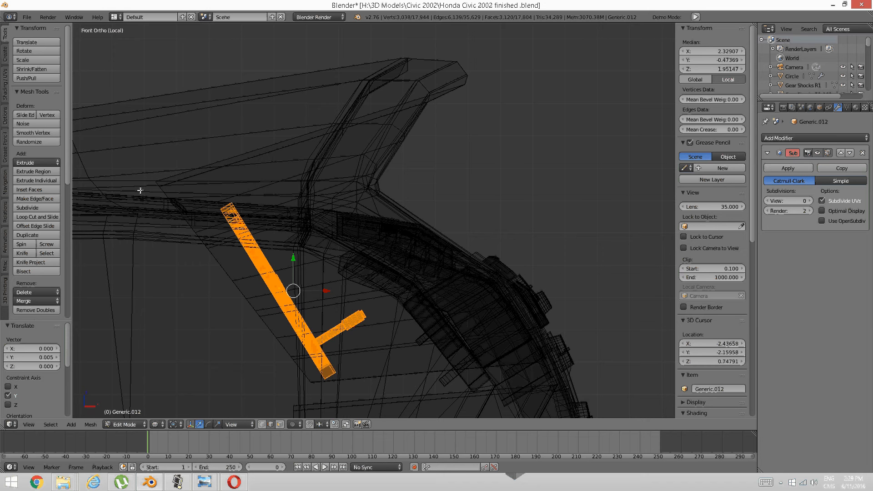
key("KP_7")
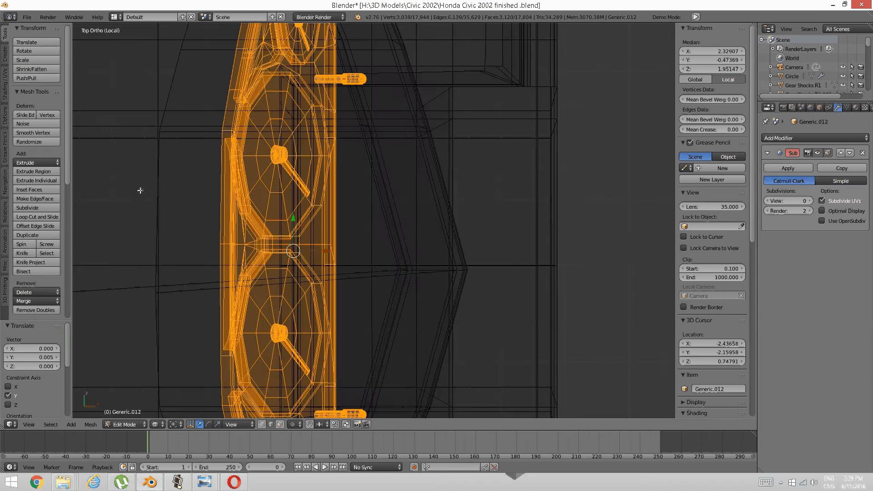
key("KP_1")
key("KP_3")
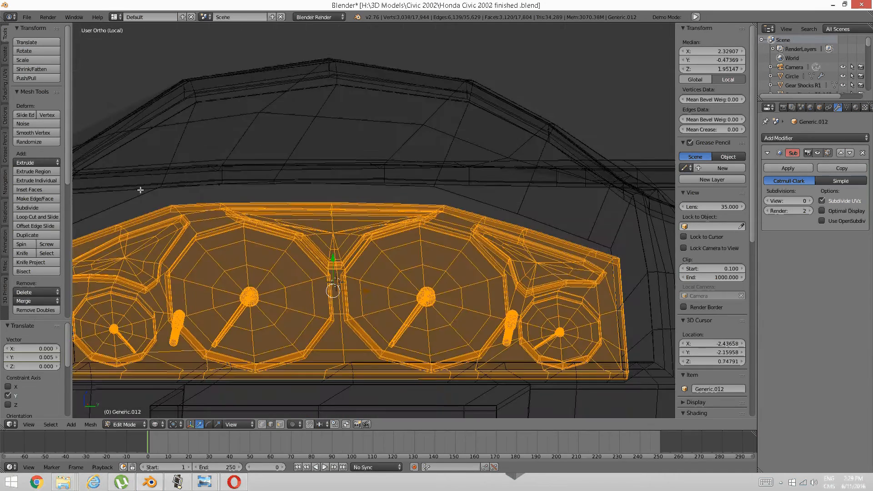
key("KP_1")
middle_click_drag(319, 182, 360, 210)
- Keep the transform orientation on View and show the dashboard in solid shading, facing the cluster
left_click(240, 424)
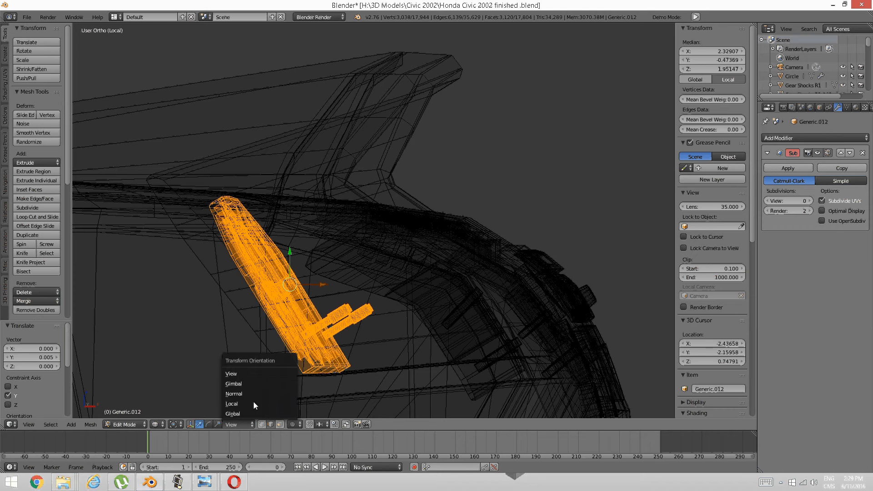
left_click(257, 372)
middle_click_drag(256, 371, 260, 393)
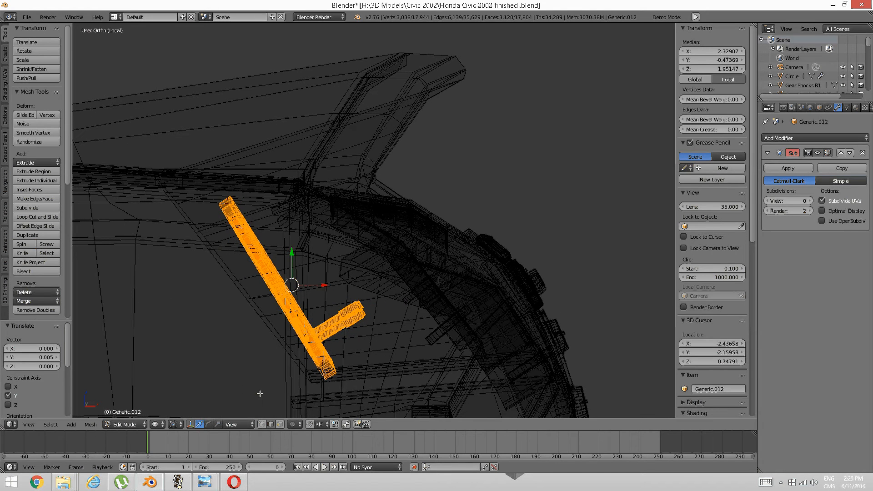
middle_click_drag(390, 331, 359, 309)
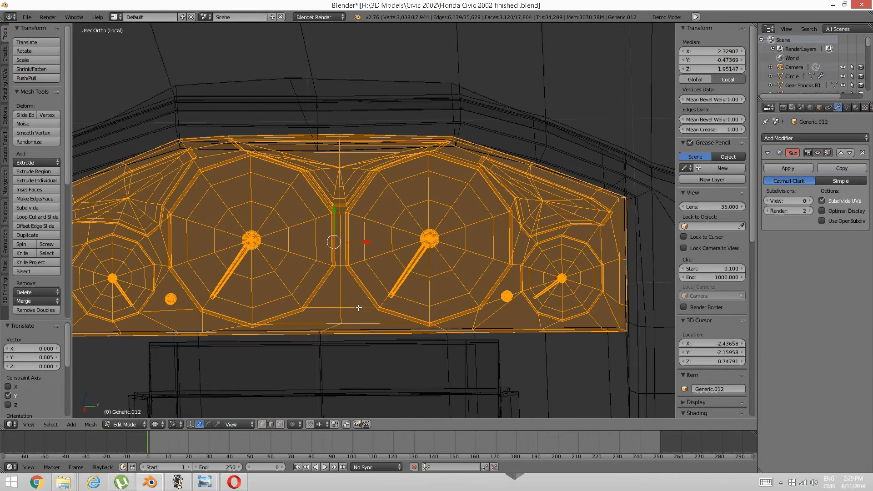
key("z")
left_click(360, 362)
middle_click_drag(360, 363, 342, 342)
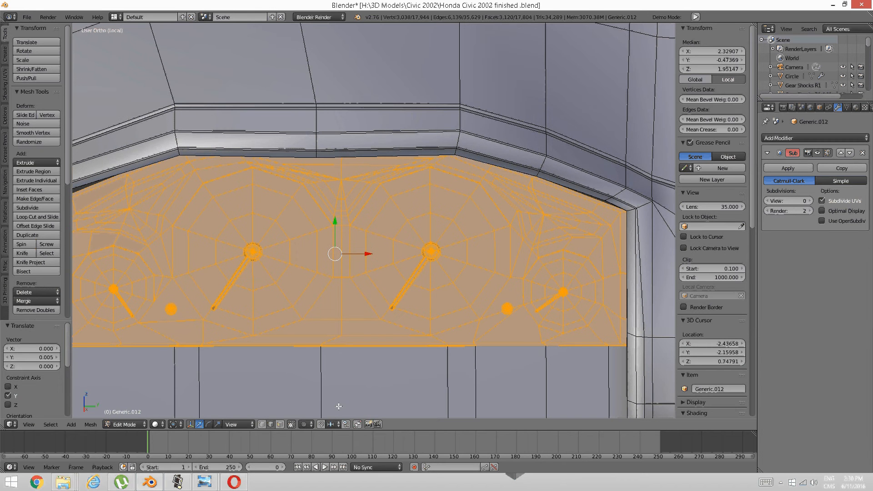
- Try to scale the selected cluster by 1.062 along the view's Y axis to fill the dashboard opening
left_click(219, 424)
left_click_drag(334, 215, 341, 191)
middle_click_drag(320, 248, 323, 270)
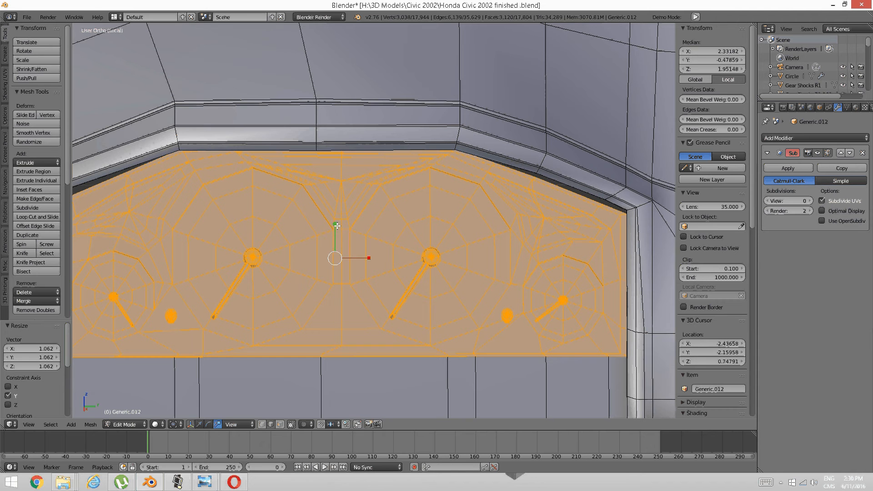
left_click_drag(336, 226, 348, 253)
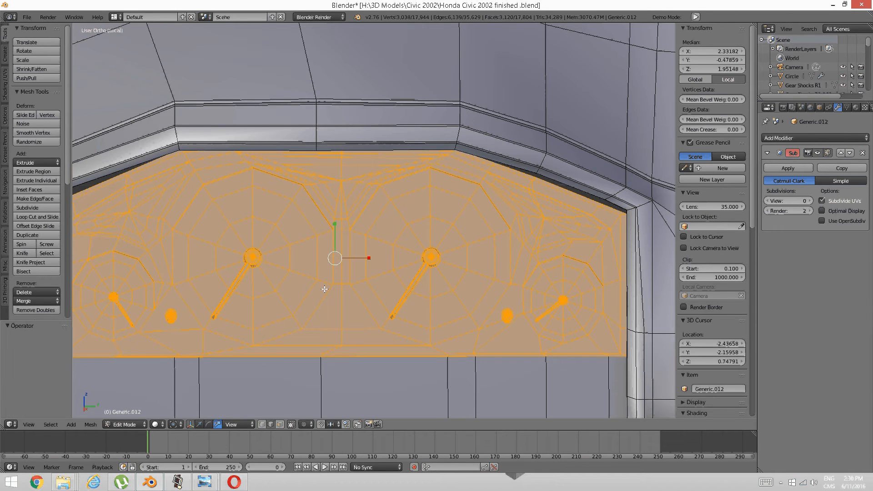
scroll(324, 289, "down", 3)
middle_click_drag(325, 289, 301, 281)
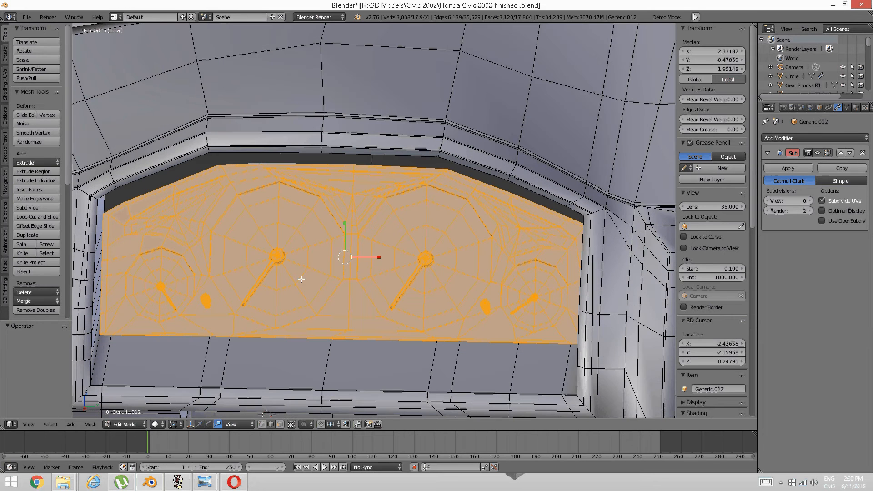
- Try a slight uniform enlargement of the cluster, and undo the recent scaling of the cluster
key("s")
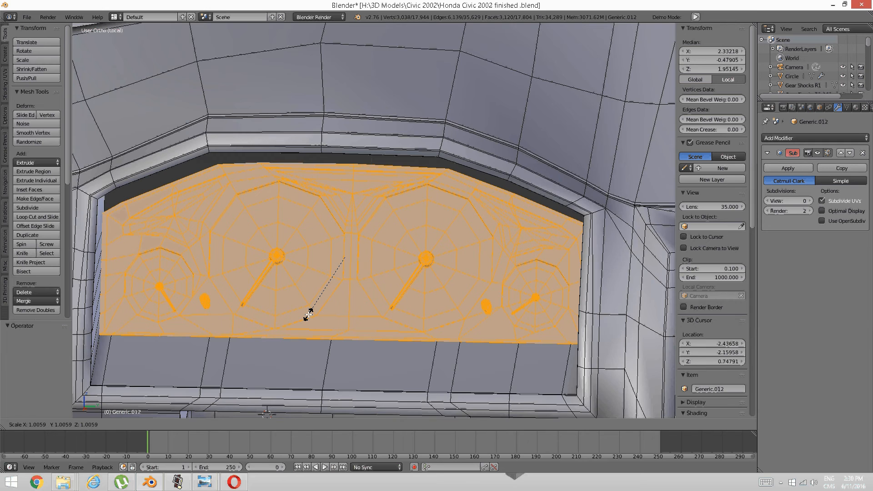
left_click(308, 314)
mouse_move(296, 319)
middle_mouse_down()
mouse_move(316, 304)
mouse_move(256, 329)
mouse_move(304, 313)
middle_mouse_up()
key("ctrl+z")
key("ctrl+z")
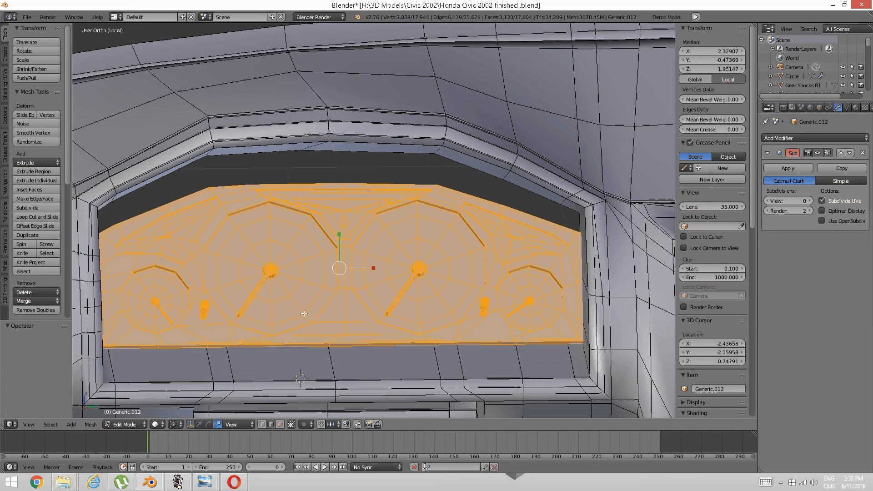
- Deselect the cluster and, in edge select mode, select the edge loop along the dashboard opening's inner border
left_click(199, 424)
left_click_drag(339, 241, 334, 242)
middle_click_drag(334, 242, 248, 353)
key("a")
key("ctrl+Tab")
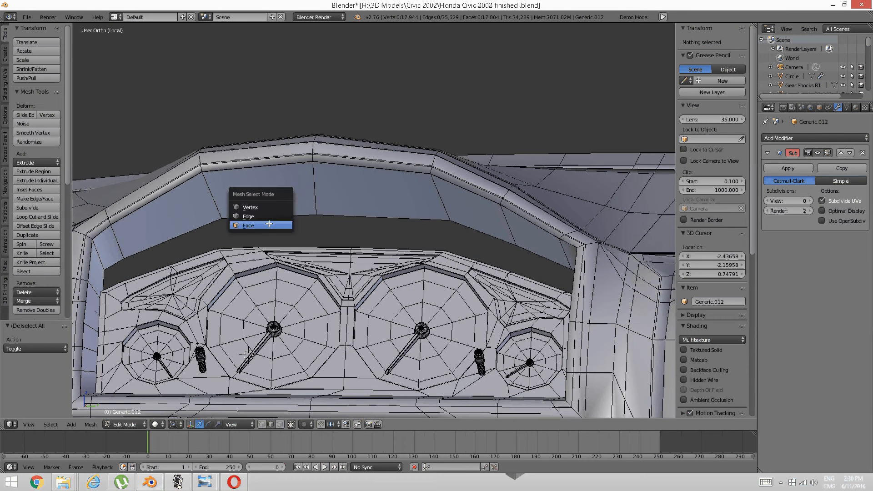
left_click(265, 216)
right_click(265, 216, "alt")
middle_click_drag(265, 216, 269, 226)
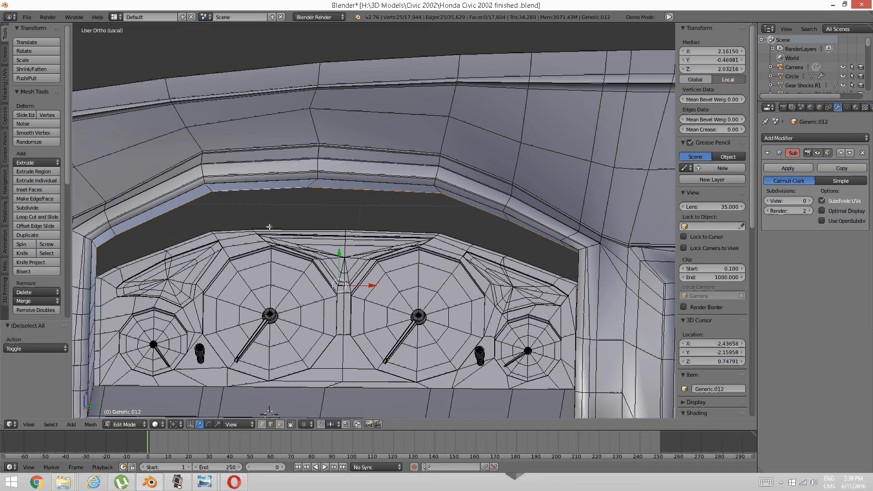
- In wireframe, move the opening's inner edge loop about 0.020 in X and -0.073 in Z toward the cluster's outline
key("z")
left_click(327, 229)
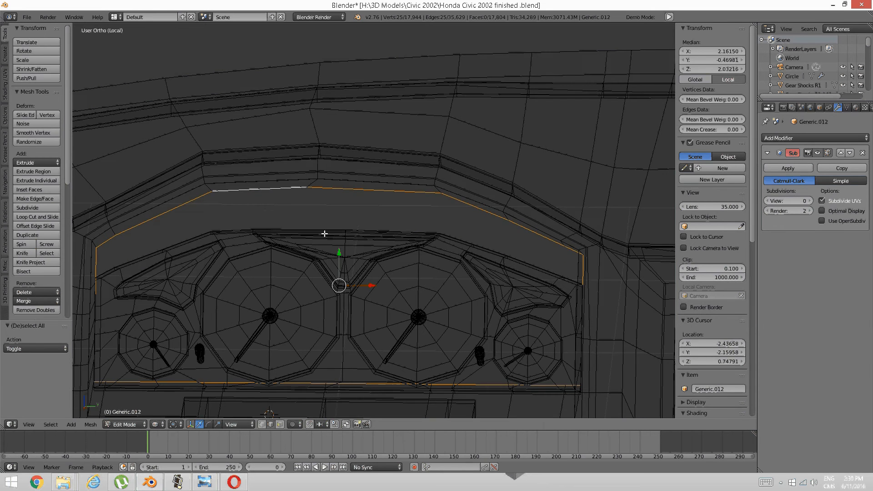
middle_click_drag(326, 233, 325, 234)
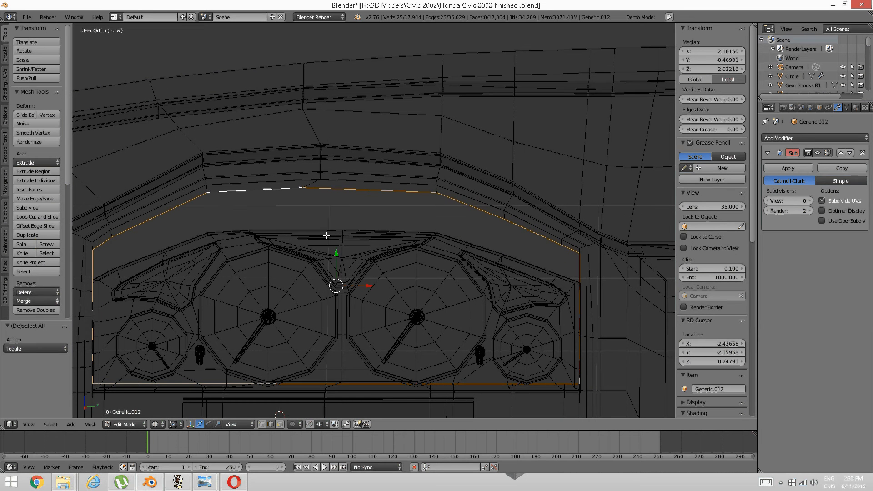
left_click(218, 424)
left_click_drag(337, 252, 330, 272)
left_click(200, 424)
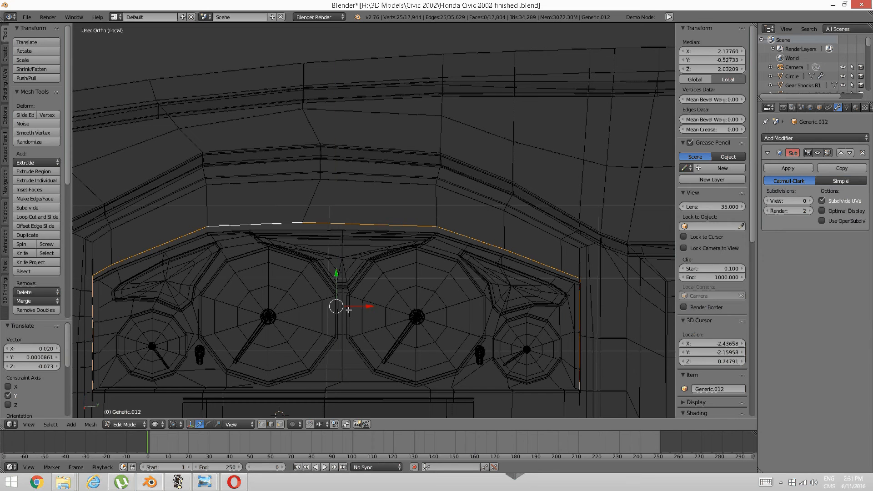
- Scale the edge loop by 0.947 along the view's Y axis and move it about 0.005 in X and -0.019 in Z
key("s")
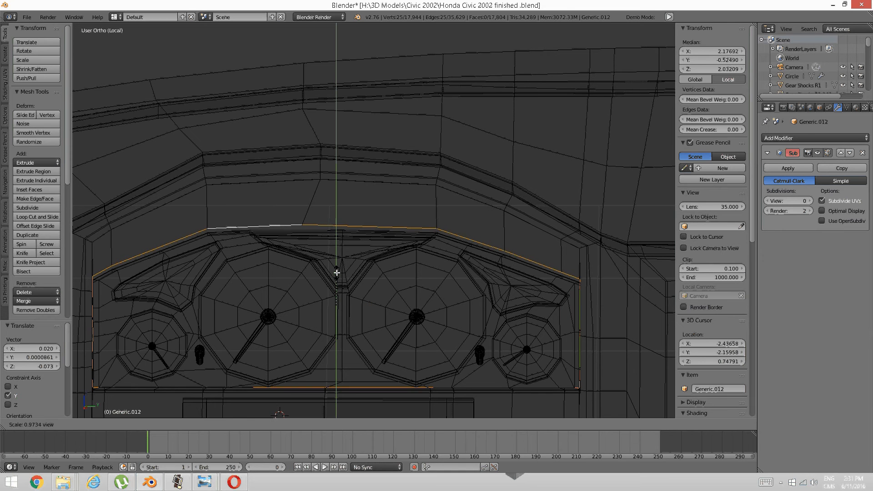
left_click(322, 290)
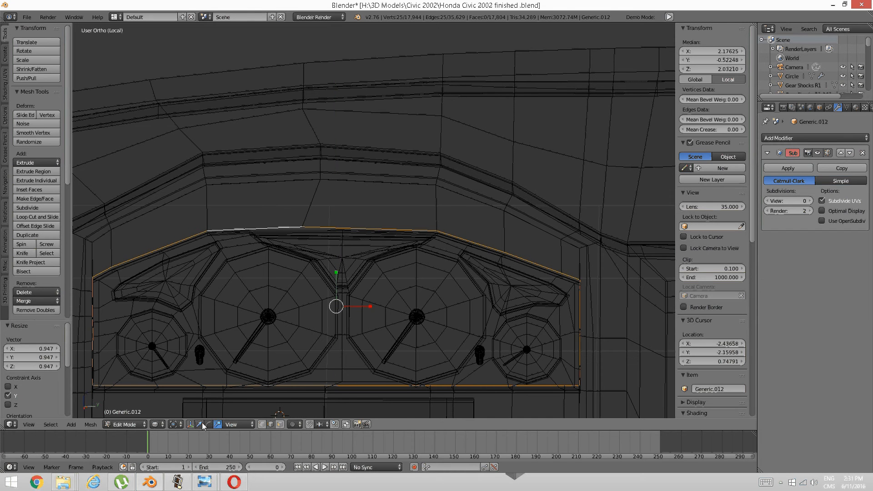
mouse_move(336, 273)
left_mouse_down()
mouse_move(335, 281)
mouse_move(344, 281)
mouse_move(335, 284)
left_mouse_up()
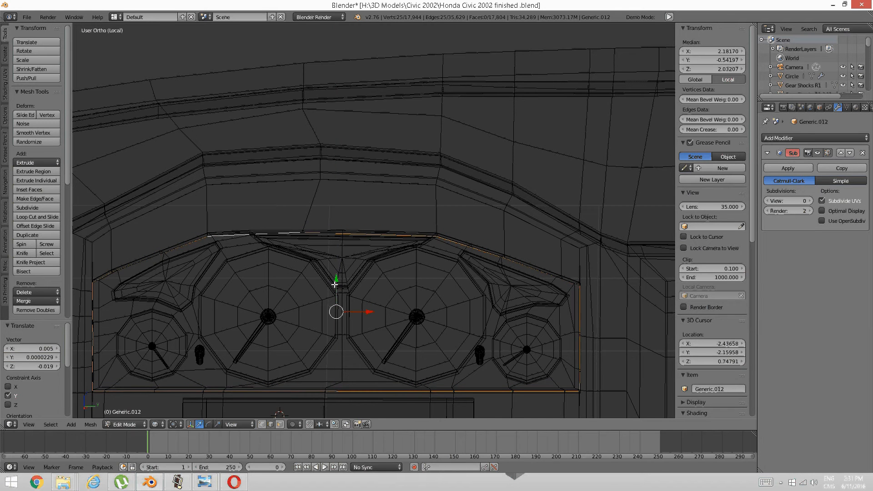
- Return to solid shading and scale the edge loop by 0.871 along the view's Y axis
key("z")
left_click(335, 342)
mouse_move(335, 342)
middle_mouse_down()
mouse_move(308, 296)
mouse_move(327, 318)
mouse_move(353, 285)
mouse_move(430, 291)
mouse_move(398, 277)
mouse_move(397, 286)
mouse_move(433, 260)
mouse_move(437, 271)
mouse_move(394, 278)
mouse_move(407, 270)
middle_mouse_up()
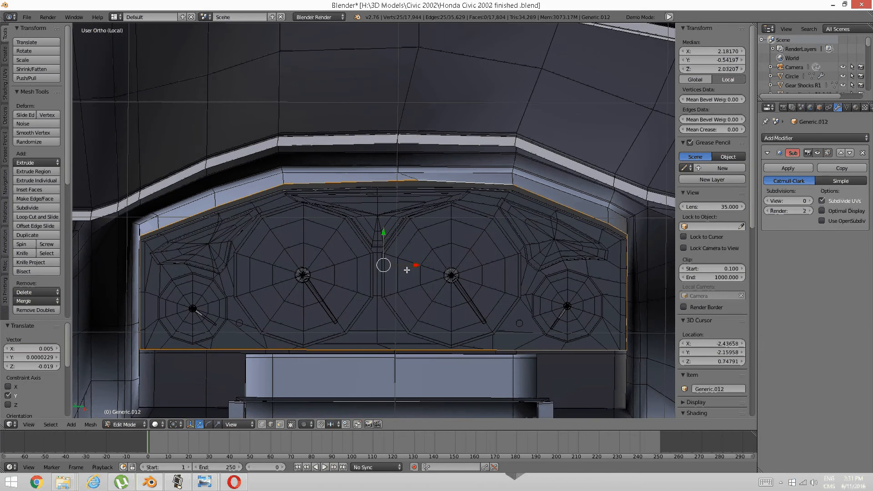
left_click(218, 424)
left_click_drag(385, 231, 380, 237)
middle_click_drag(308, 312, 267, 303)
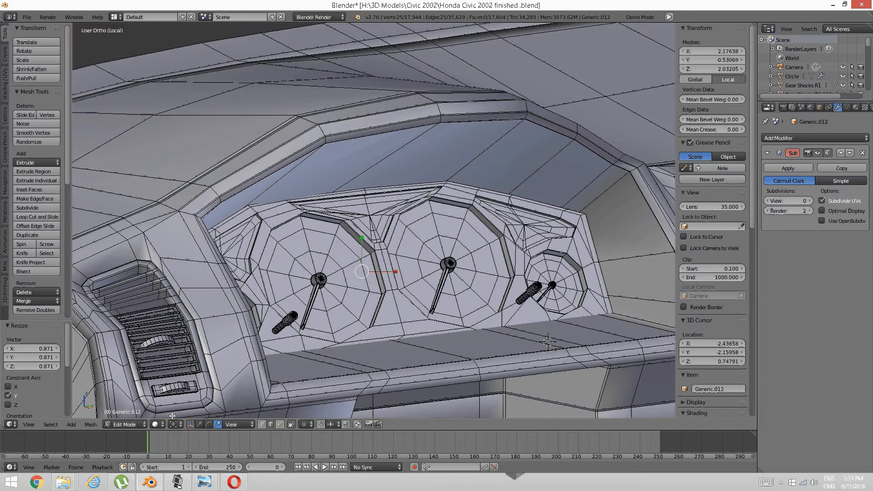
- Hide the transform manipulator, reselect the opening's inner edge loop and examine its fit around the cluster from several angles
left_click(192, 424)
key("KP_1")
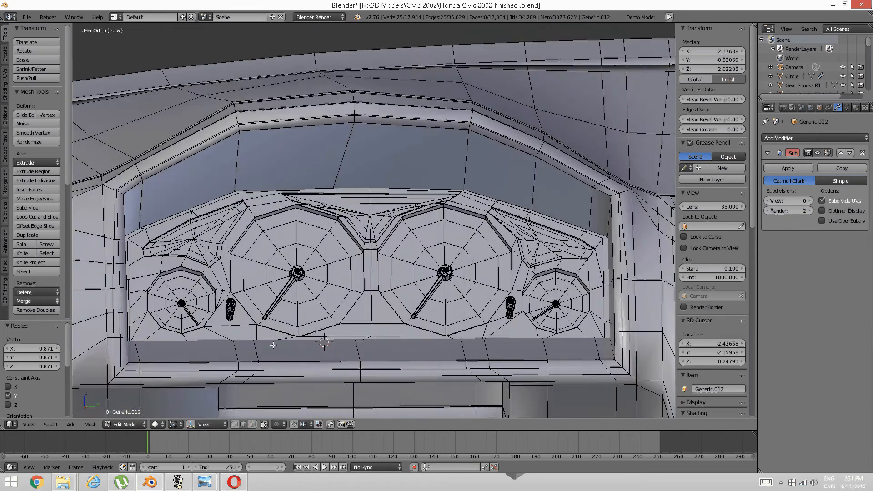
middle_click_drag(254, 337, 282, 357)
left_click(174, 424)
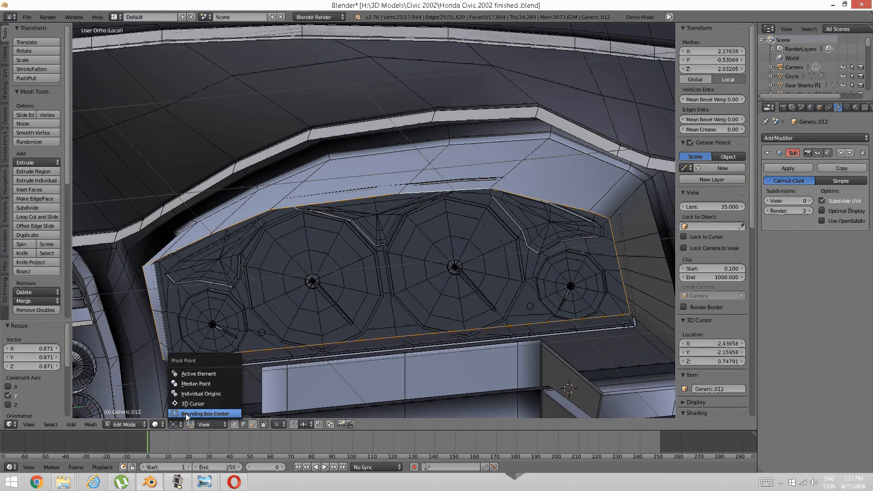
key("a")
middle_click_drag(464, 231, 366, 214)
right_click(385, 198, "alt")
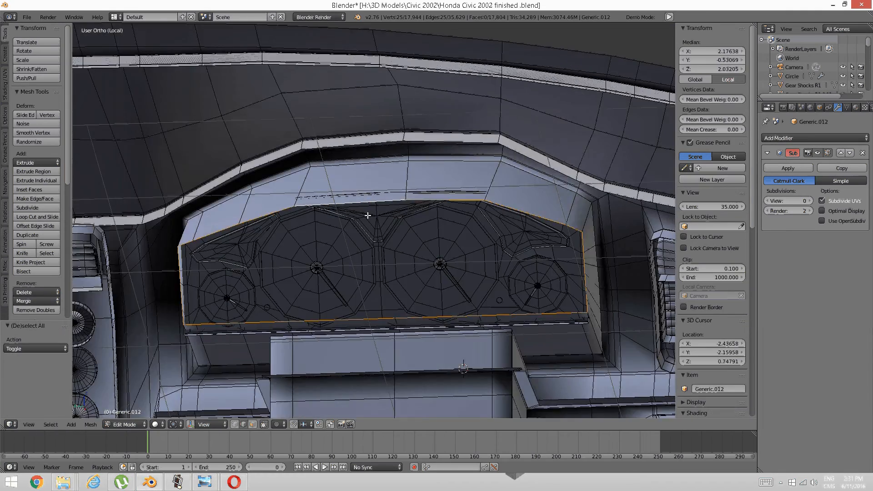
scroll(370, 220, "down", 5)
middle_click_drag(426, 217, 423, 256)
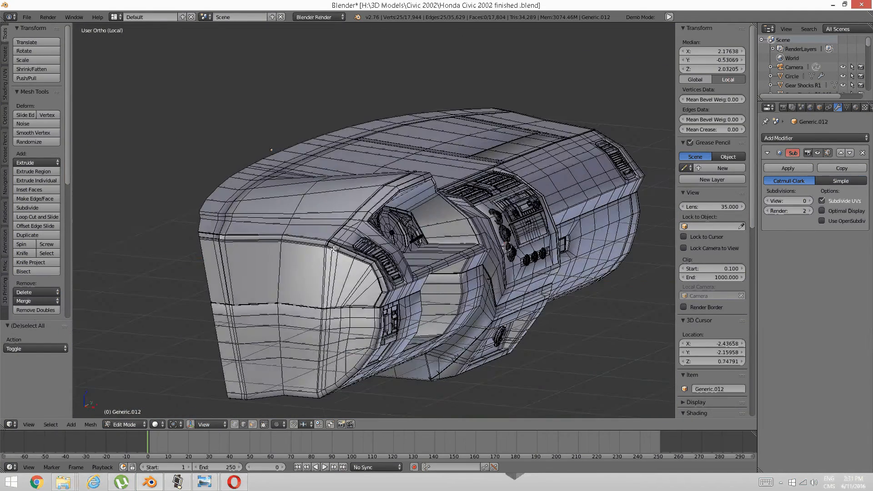
scroll(424, 256, "up", 8)
scroll(423, 253, "up", 1)
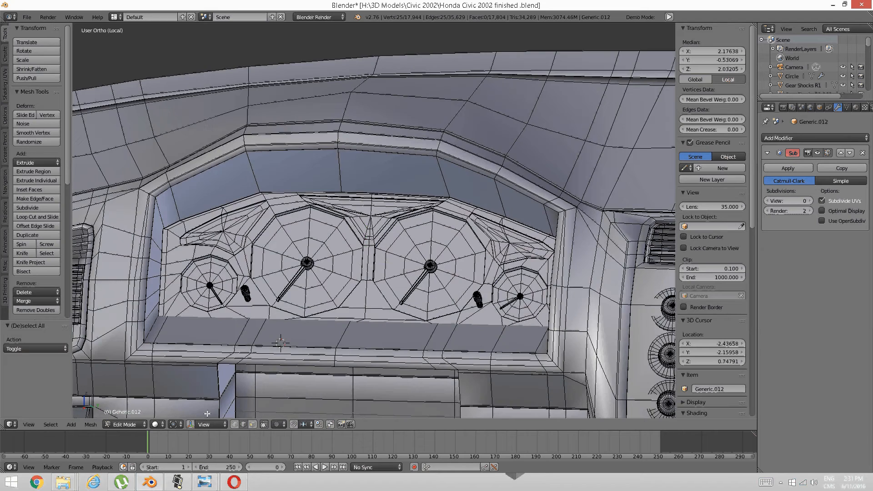
- Show the manipulator again and move the edge loop about 0.002 in X and -0.004 in Z
left_click(189, 424)
scroll(253, 394, "up", 1)
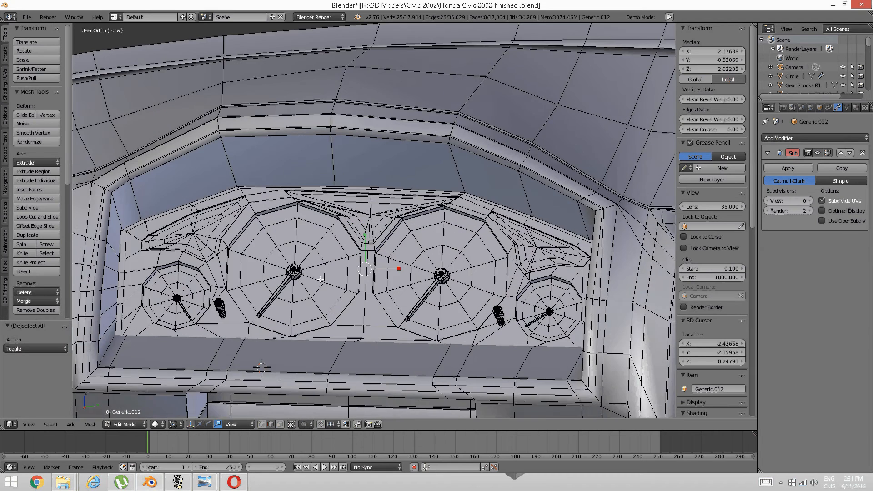
middle_click_drag(253, 394, 239, 393)
left_click(199, 424)
middle_click_drag(176, 356, 342, 220)
left_click_drag(381, 224, 379, 229)
middle_click_drag(370, 239, 413, 227)
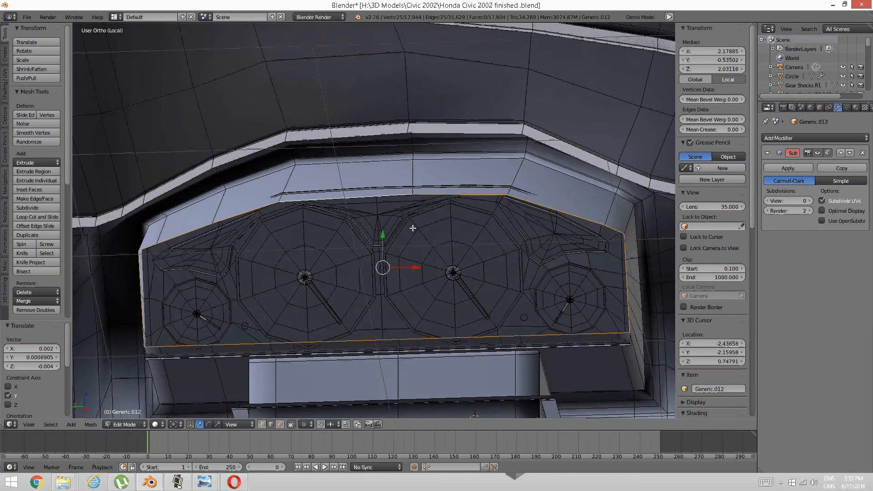
- Nudge the edge loop along the view's Y axis to line up with the cluster, ending with about -0.004 in X and 0.014 in Z
left_click_drag(382, 236, 380, 239)
mouse_move(437, 234)
middle_mouse_down()
mouse_move(454, 234)
mouse_move(437, 232)
middle_mouse_up()
left_click_drag(389, 236, 383, 234)
mouse_move(383, 235)
middle_mouse_down()
mouse_move(458, 226)
mouse_move(344, 254)
mouse_move(372, 229)
mouse_move(367, 239)
mouse_move(377, 243)
middle_mouse_up()
left_click_drag(366, 233, 362, 223)
middle_click_drag(348, 245, 335, 274)
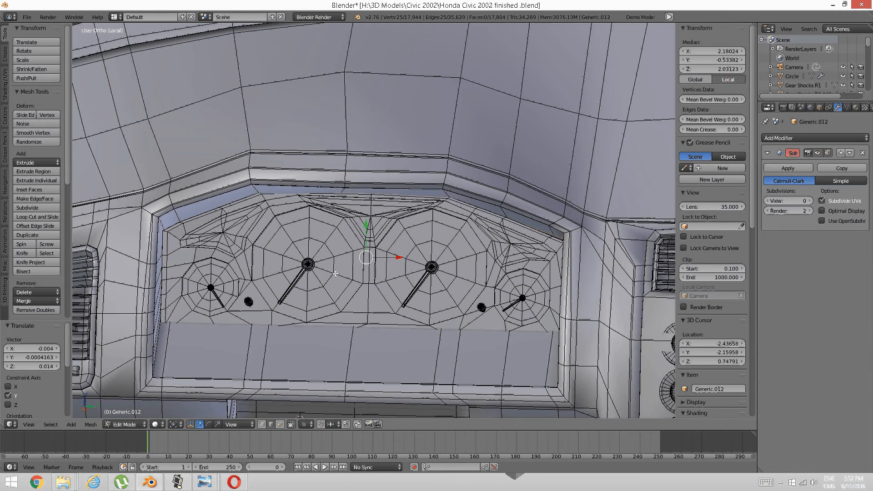
- Scale the edge loop by 0.959 along the view's X axis
left_click(220, 426)
left_click_drag(399, 256, 398, 256)
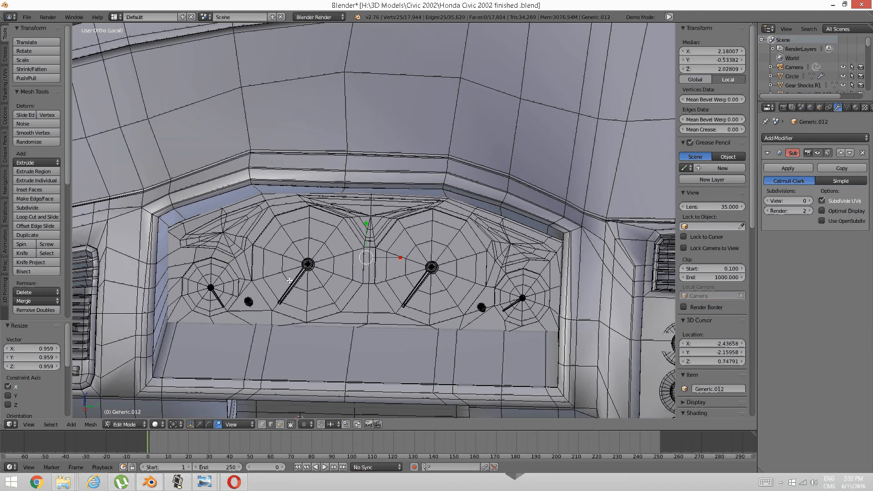
middle_click_drag(291, 280, 471, 268)
- Select the slanted upper edges at both ends of the opening's inner edge loop and nudge them along the view's Y axis
key("a")
right_click(522, 216)
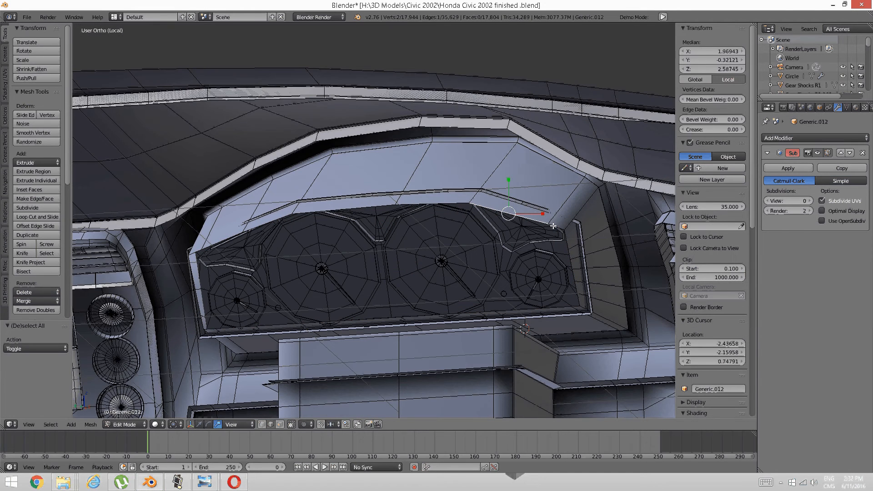
right_click(543, 230, "shift")
key("ctrl+z")
right_click(555, 225, "shift")
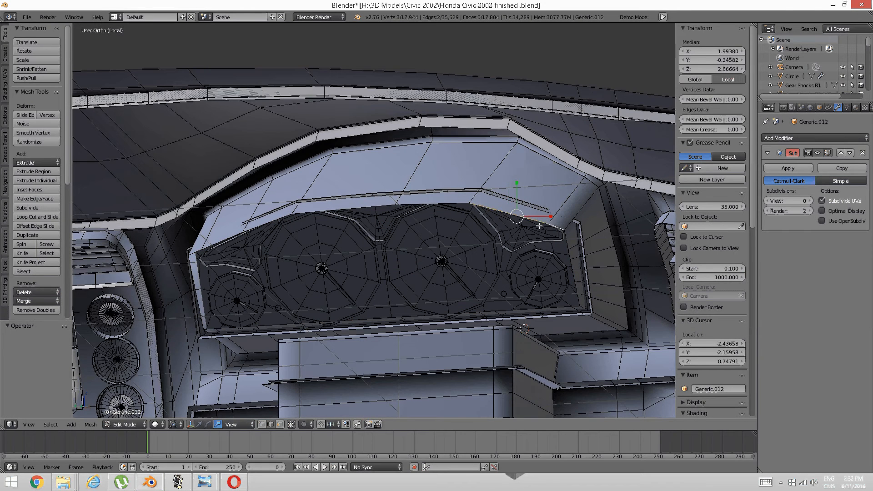
middle_click_drag(539, 226, 500, 234)
right_click(229, 247, "shift")
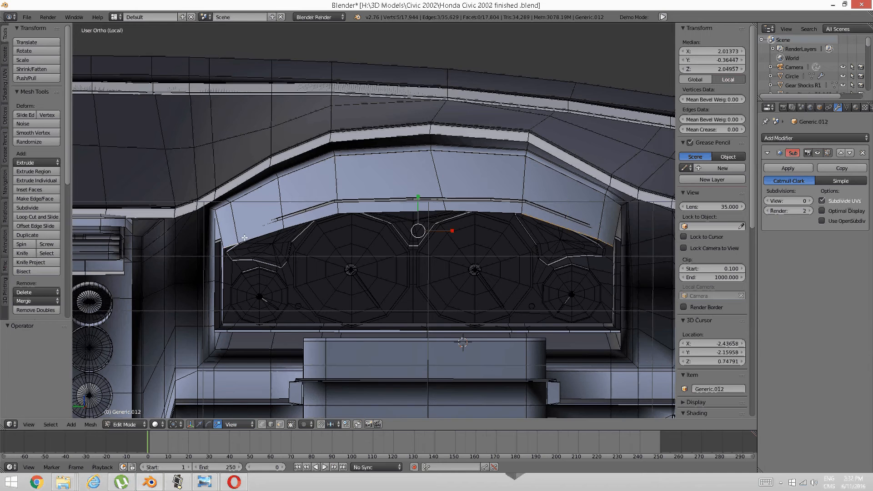
right_click(250, 238, "shift")
middle_click_drag(251, 237, 307, 275)
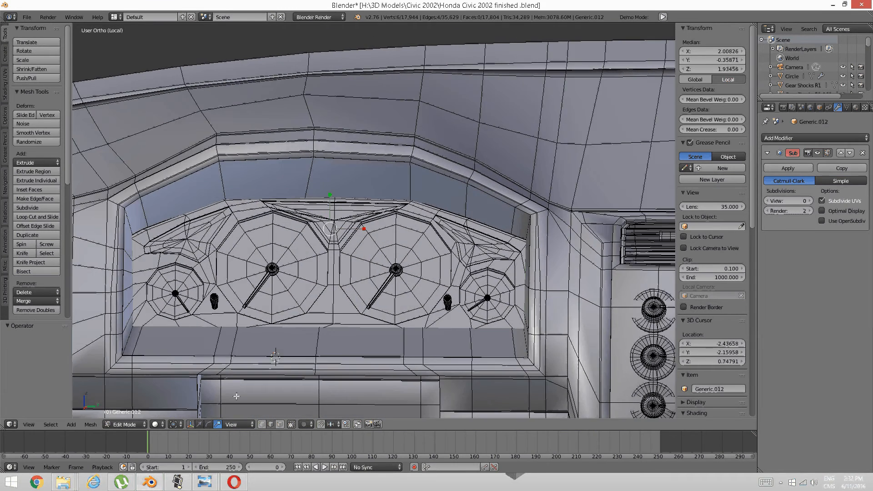
left_click(199, 424)
left_click_drag(330, 198, 327, 200)
middle_click_drag(327, 200, 389, 250)
key("a")
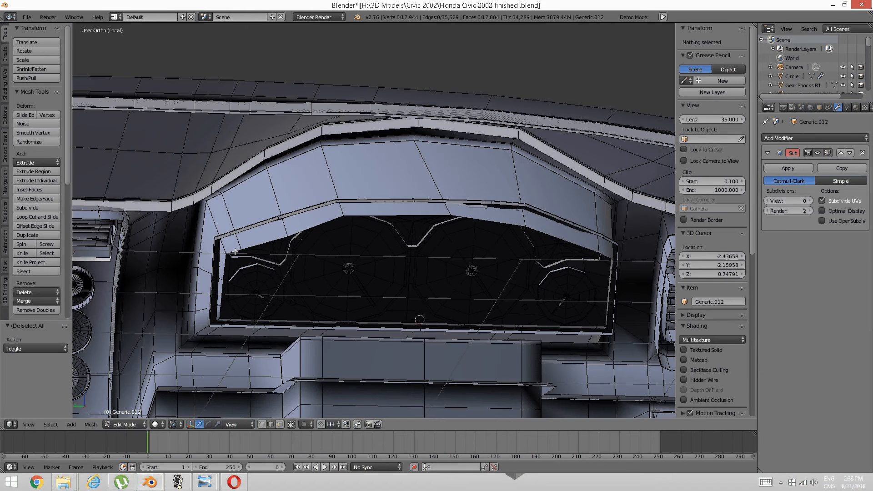
- Select the outermost upper corner edge on each side of the inner loop and nudge the pair along the view's Y axis
right_click(389, 250)
right_click(591, 258, "shift")
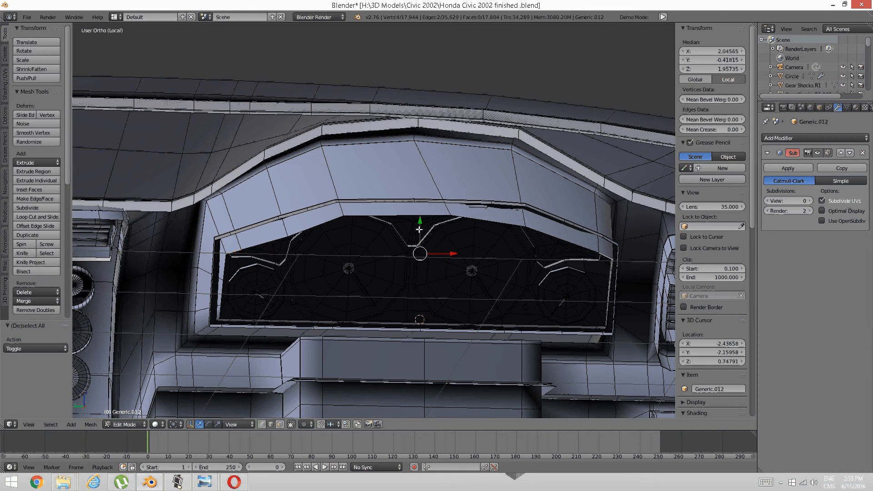
left_click_drag(418, 228, 417, 228)
middle_click_drag(417, 228, 427, 333)
key("a")
scroll(460, 333, "up", 3)
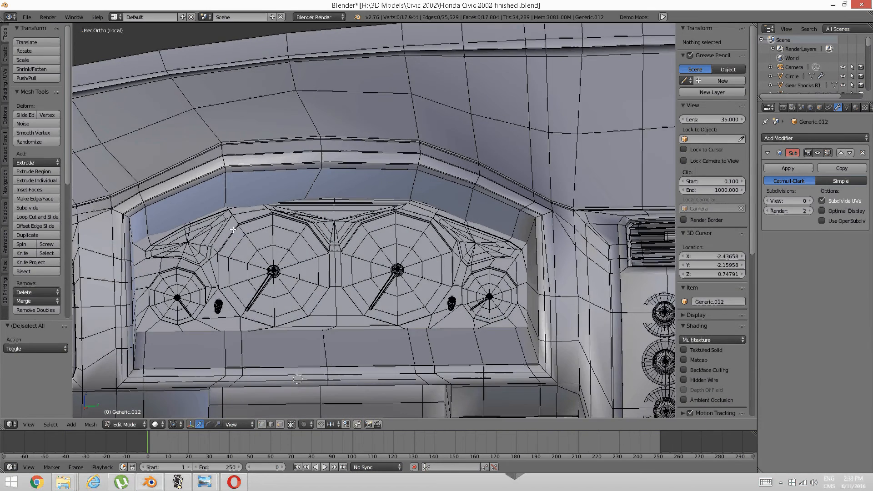
- Switch to vertex selection and move the inner loop's vertex at the upper-right bend about 0.022 along the view's Y axis
middle_click_drag(336, 237, 134, 240)
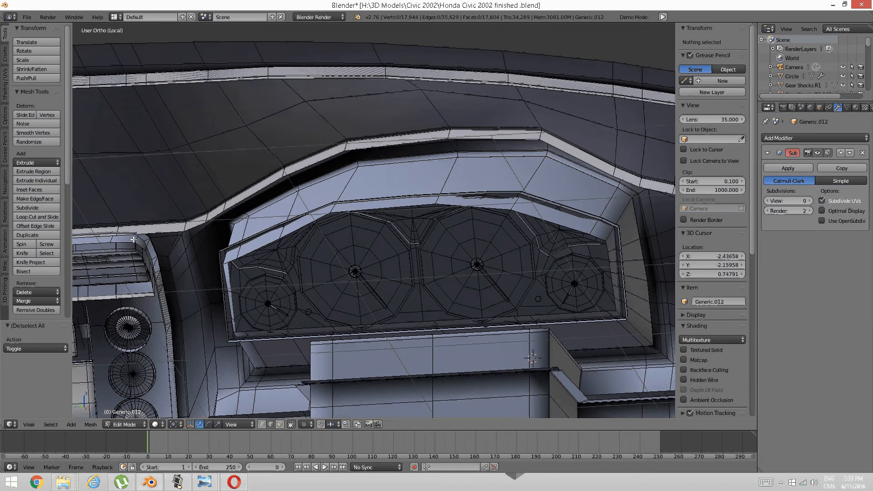
key("ctrl+Tab")
left_click(266, 203)
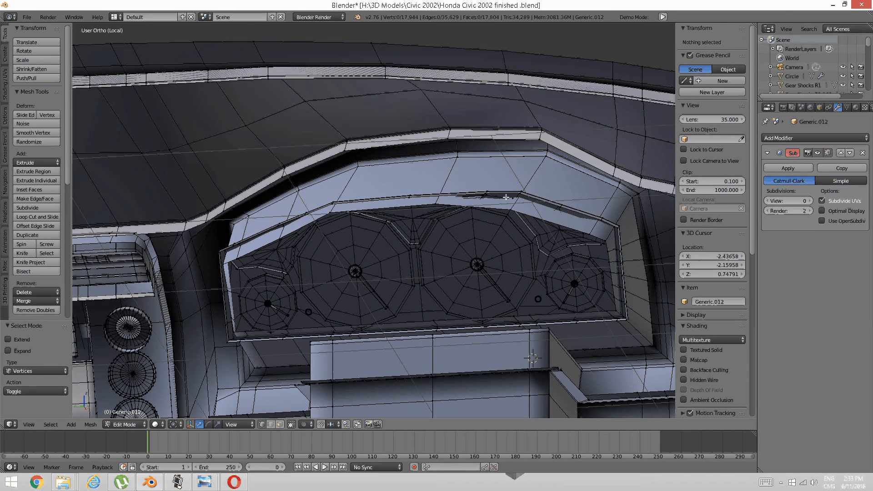
right_click(510, 205)
key("g")
key("y")
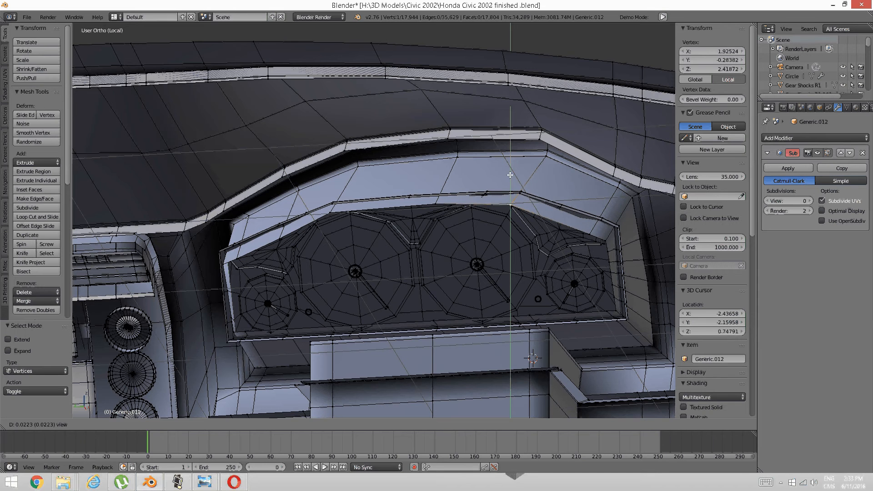
left_click(508, 175)
key("a")
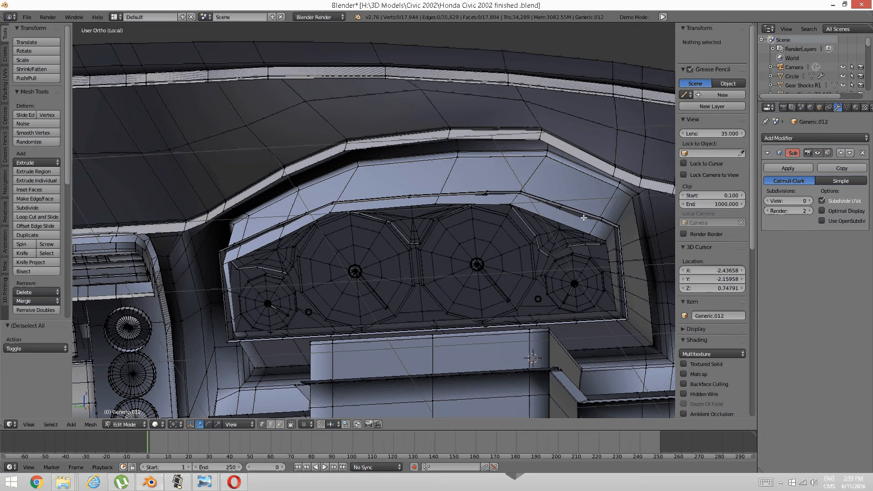
- Move the inner loop's vertex near the upper-right corner about 0.010 along the view's Y axis
right_click(590, 231)
key("g")
key("y")
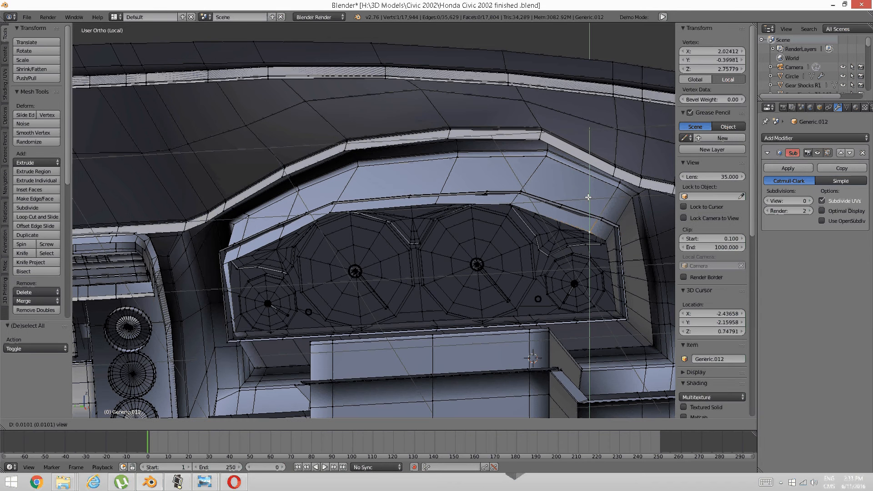
left_click(590, 197)
middle_click_drag(474, 248, 334, 236)
key("a")
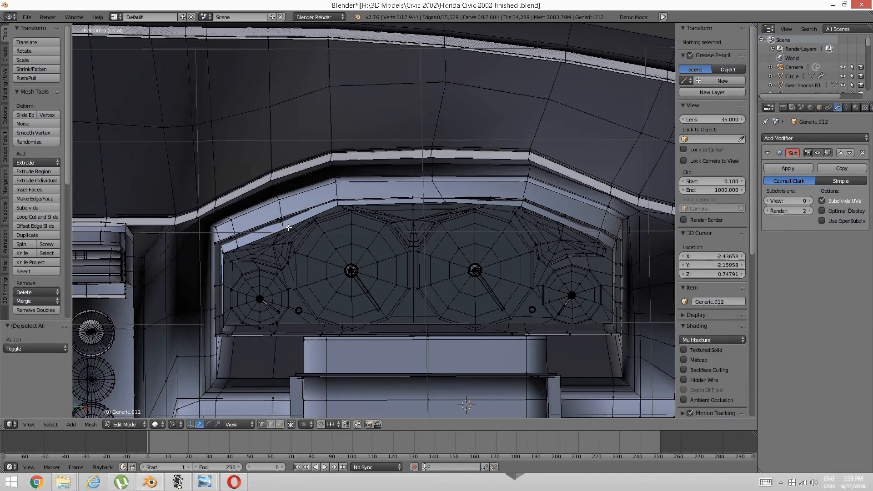
- Raise two vertices on the inner loop's upper-left slope along the view's Y axis, the first by about -0.004 in X and 0.013 in Z
right_click(285, 223)
middle_click_drag(285, 224, 285, 201)
left_click_drag(284, 201, 285, 198)
right_click(239, 250)
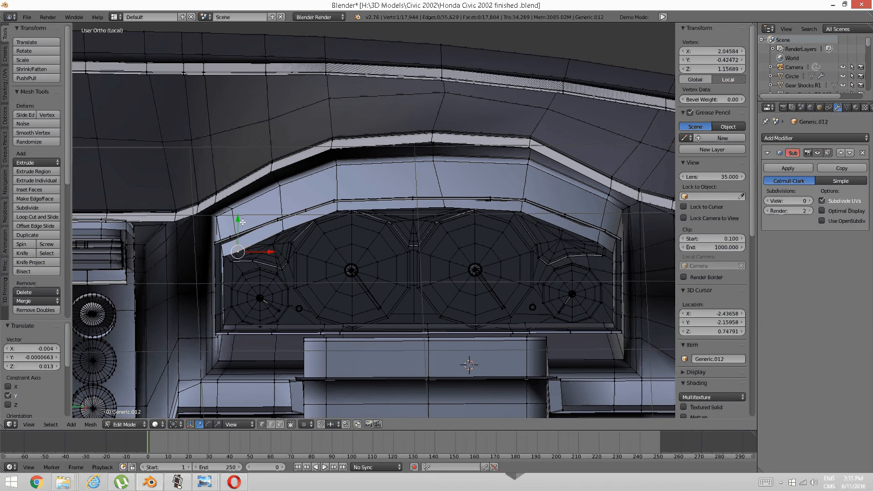
left_click_drag(242, 220, 242, 216)
key("a")
- Select the vertices down the inner loop's left side and shift them along the view's X axis to fit the opening
right_click(222, 256)
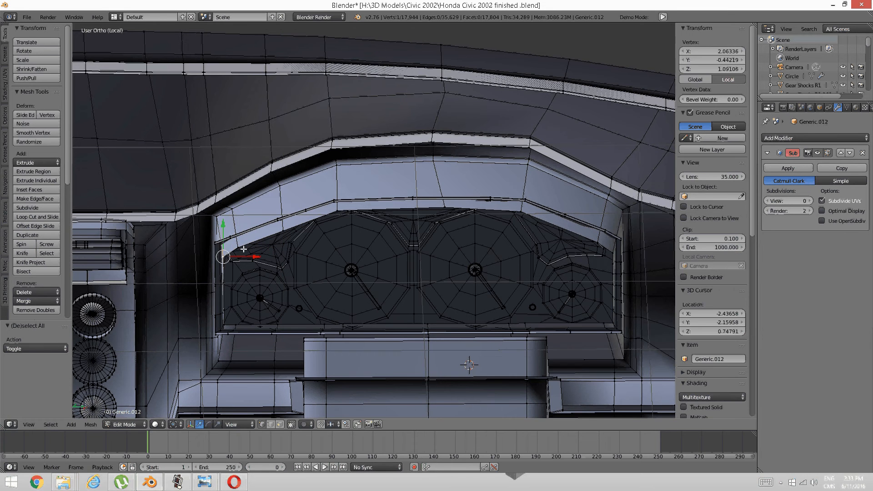
middle_click_drag(182, 262, 216, 259)
right_click(251, 311, "shift")
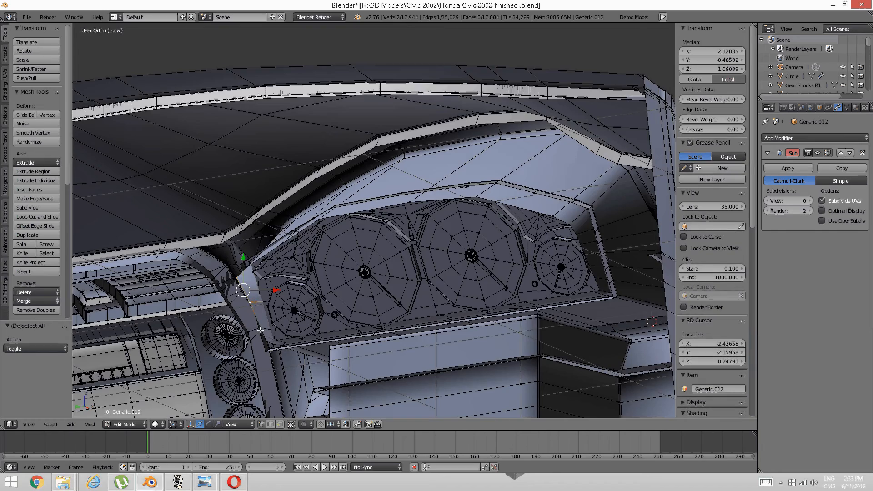
middle_click_drag(251, 311, 262, 341)
right_click(255, 305, "shift")
middle_click_drag(257, 305, 301, 271)
right_click(219, 286, "shift")
right_click(232, 289, "shift")
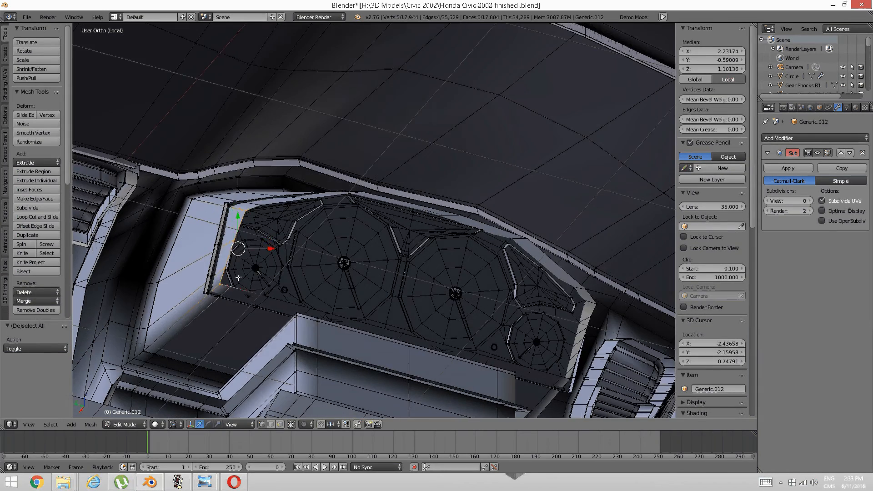
middle_click_drag(233, 288, 265, 281)
left_click_drag(265, 281, 257, 282)
middle_click_drag(427, 273, 308, 268)
key("a")
- Select the vertices down the inner loop's right side and move them along the view's X axis, about -0.014 in Y
right_click(458, 241)
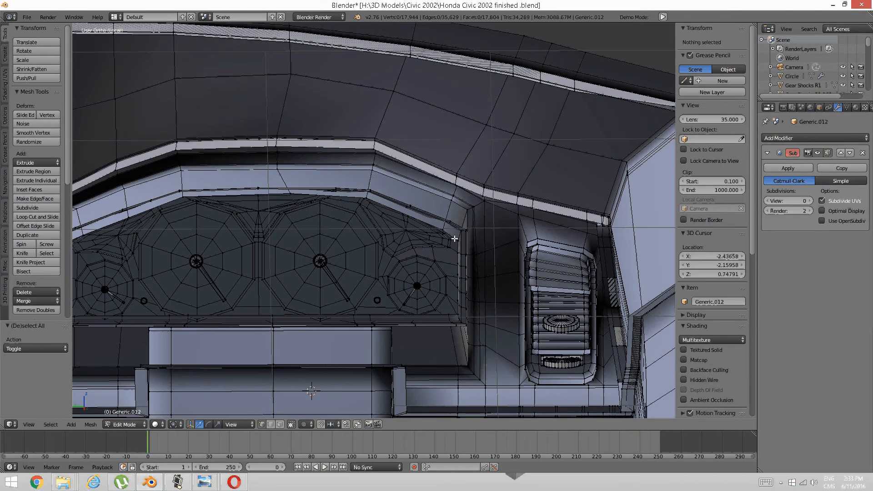
right_click(457, 254, "shift")
middle_click_drag(456, 255, 452, 256)
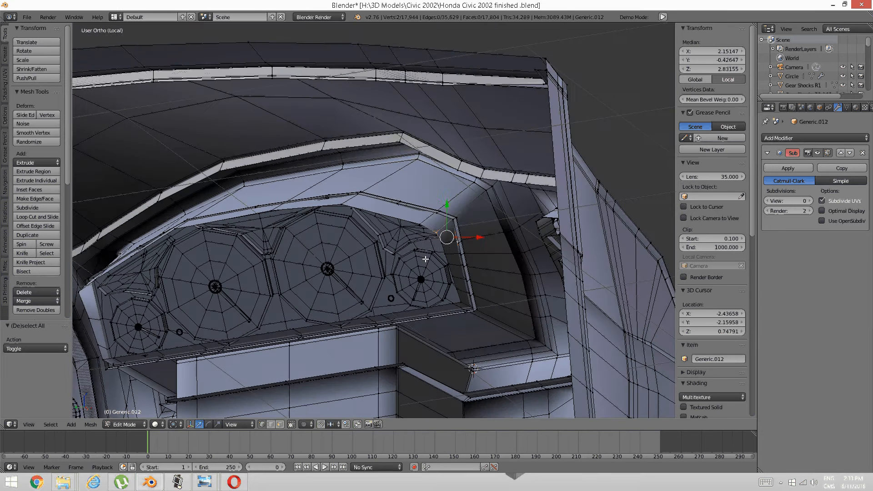
right_click(452, 257, "shift")
right_click(450, 265, "shift")
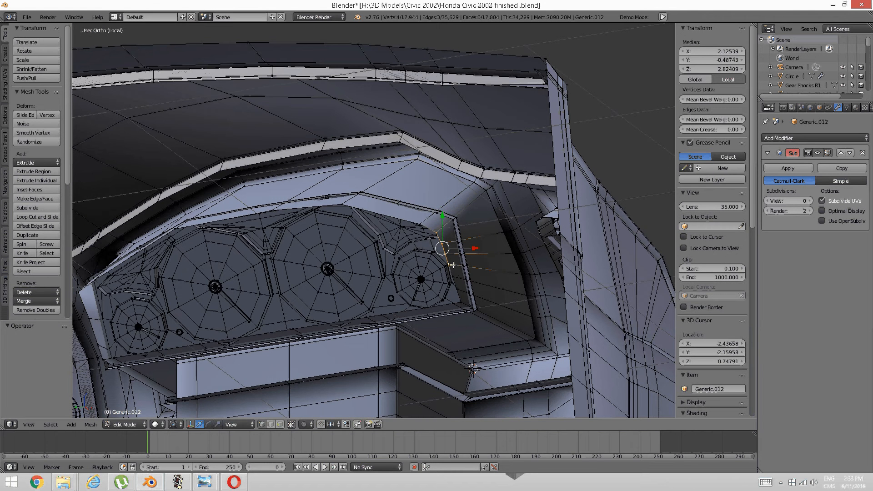
right_click(454, 276, "shift")
right_click(460, 299, "shift")
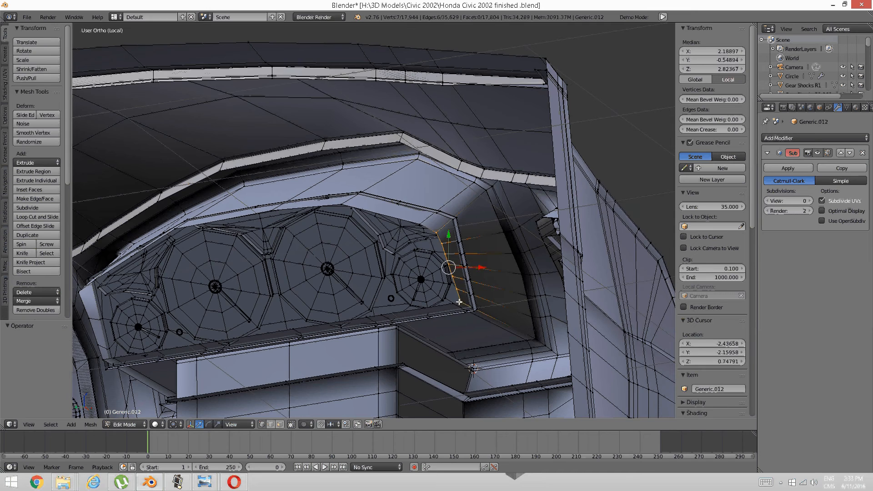
right_click(452, 305, "shift")
middle_click_drag(452, 305, 470, 298)
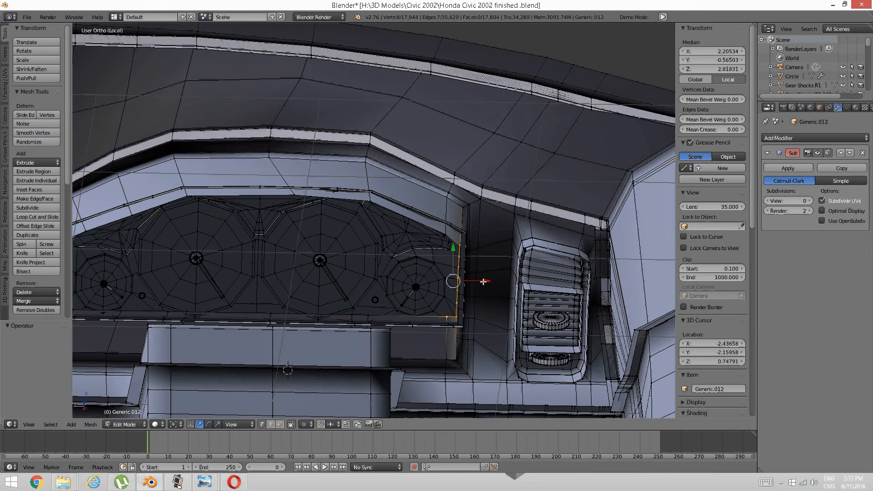
left_click_drag(485, 281, 489, 276)
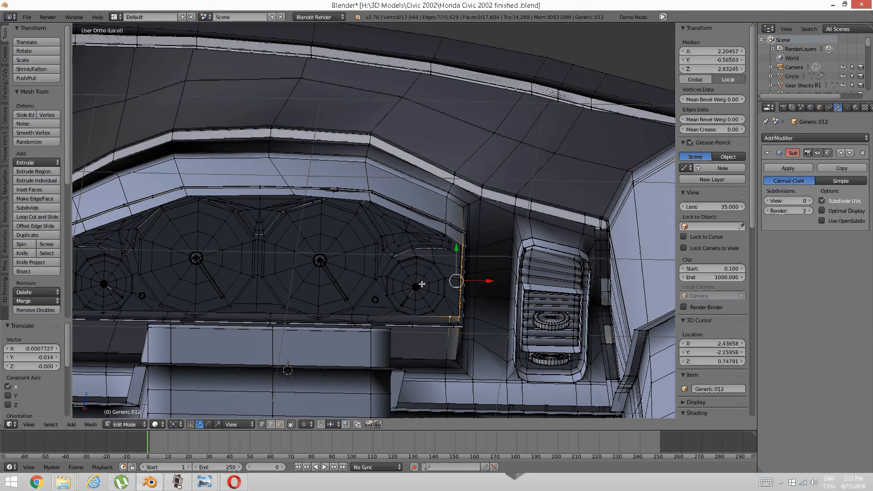
middle_click_drag(419, 285, 348, 212)
key("a")
- Duplicate the opening's whole inner edge loop in place and move the copy 0.253 along the global X axis
right_click(421, 190, "alt")
middle_click_drag(422, 190, 263, 229)
key("shift+d")
right_click(312, 218)
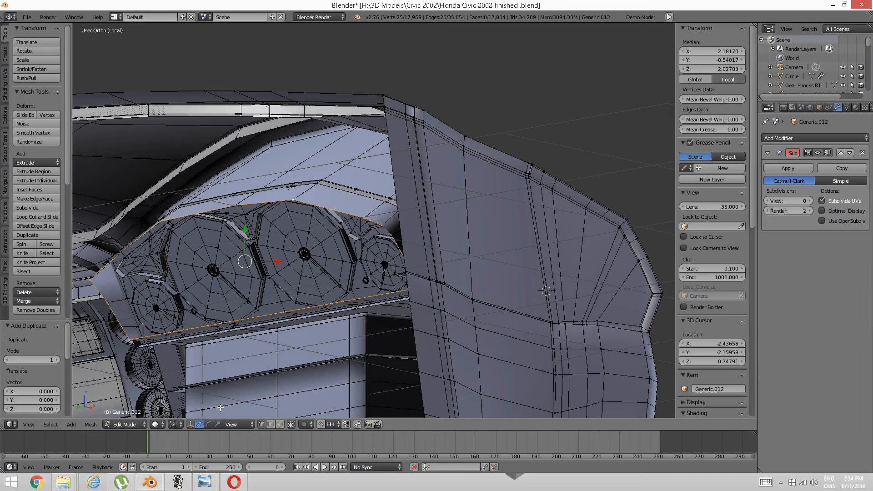
left_click(234, 425)
left_click(235, 414)
middle_click_drag(366, 240, 275, 278)
left_click_drag(275, 255, 325, 264)
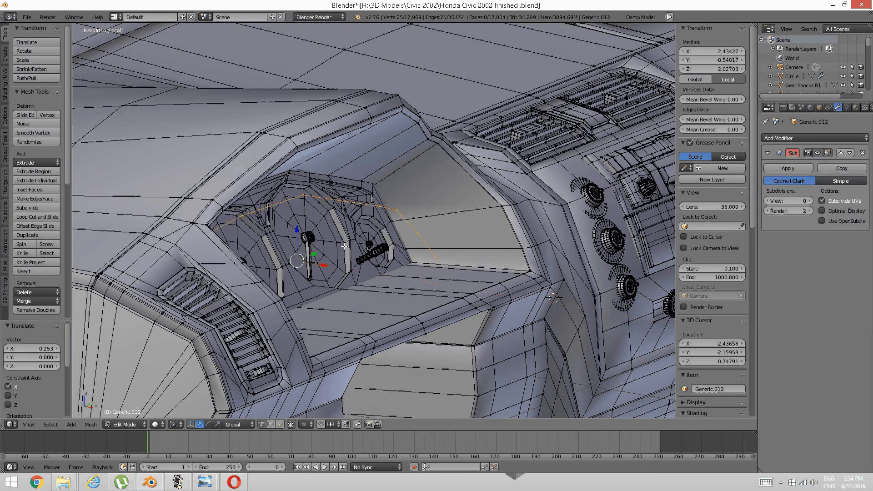
- Scale the duplicated edge loop by 0.630 along the global X axis
middle_click_drag(325, 264, 244, 263)
left_click(217, 424)
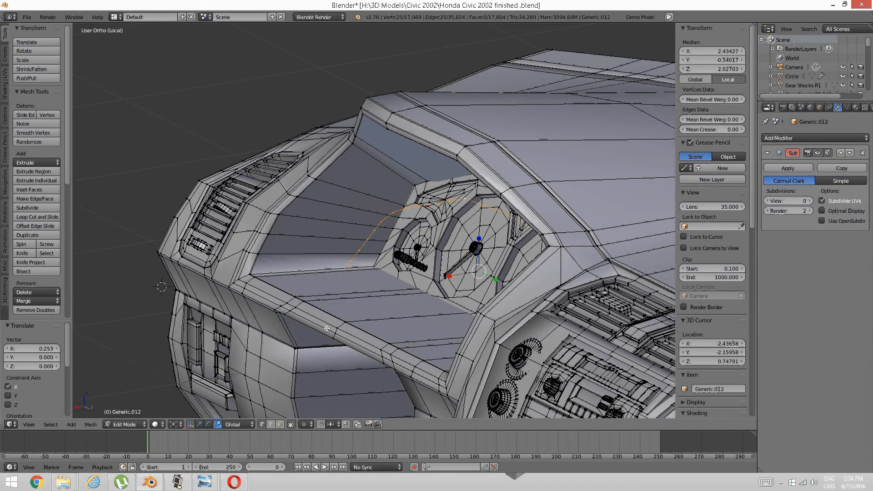
left_click_drag(450, 276, 461, 279)
middle_click_drag(194, 373, 255, 389)
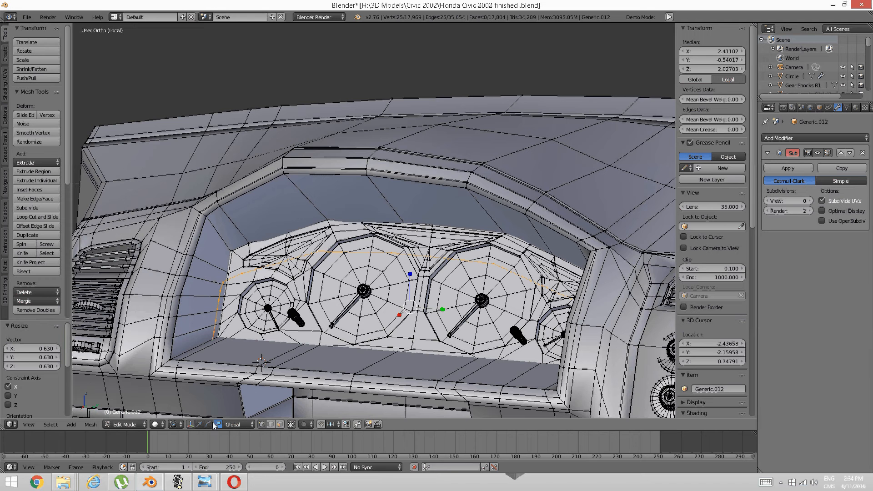
- Raise the duplicated edge loop along the global Z axis and move it -0.020 in X, in front of the gauges
left_click(199, 425)
left_click_drag(410, 277, 406, 257)
middle_click_drag(406, 258, 372, 268)
left_click_drag(416, 293, 420, 290)
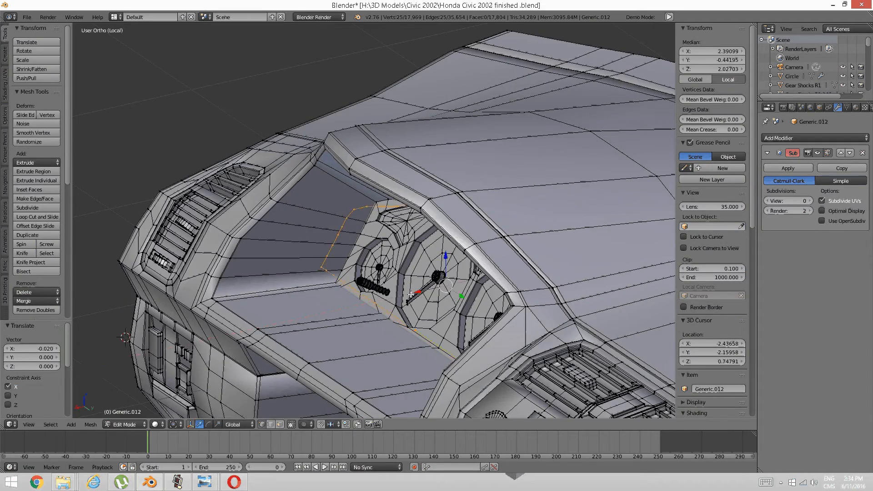
middle_click_drag(394, 297, 336, 273)
middle_click_drag(294, 250, 346, 276)
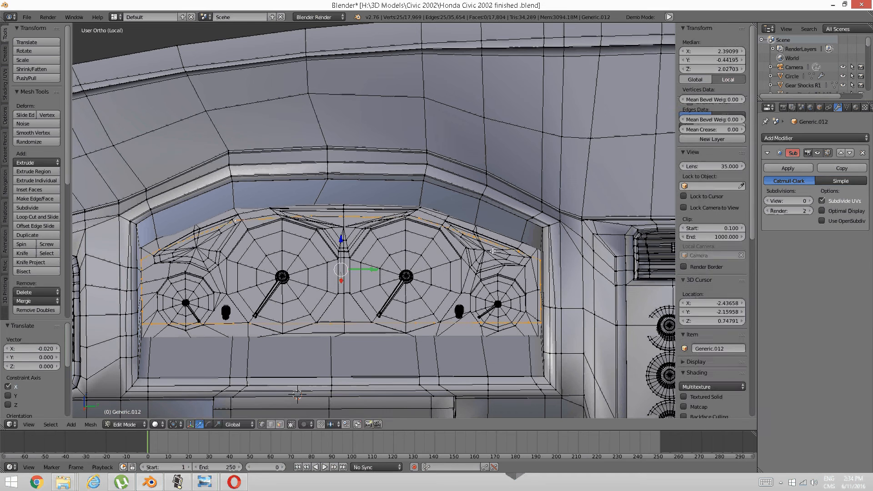
- Extrude the duplicated loop inward three times, scaling the successive rings uniformly by 0.935, 0.818 and 0.708
key("e")
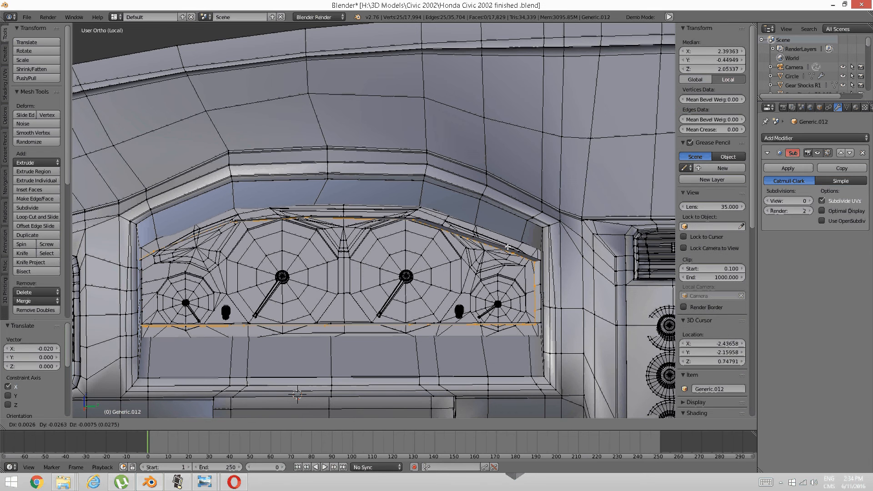
right_click(508, 247)
key("s")
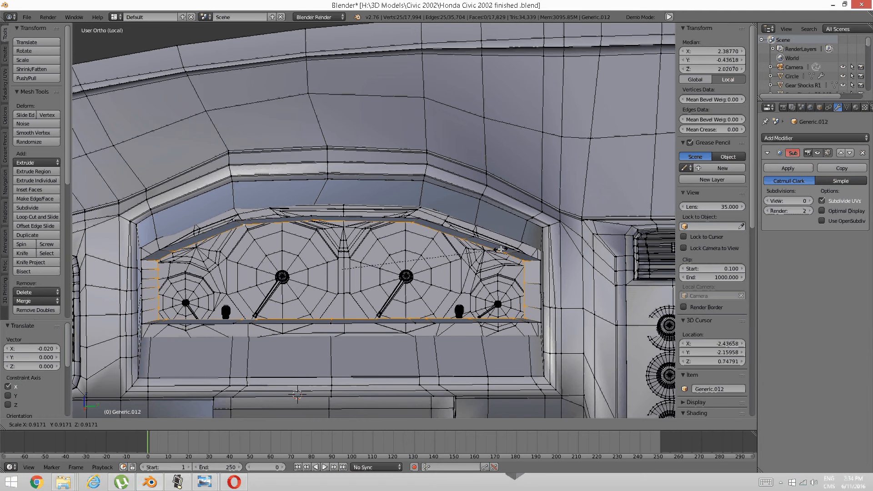
left_click(513, 246)
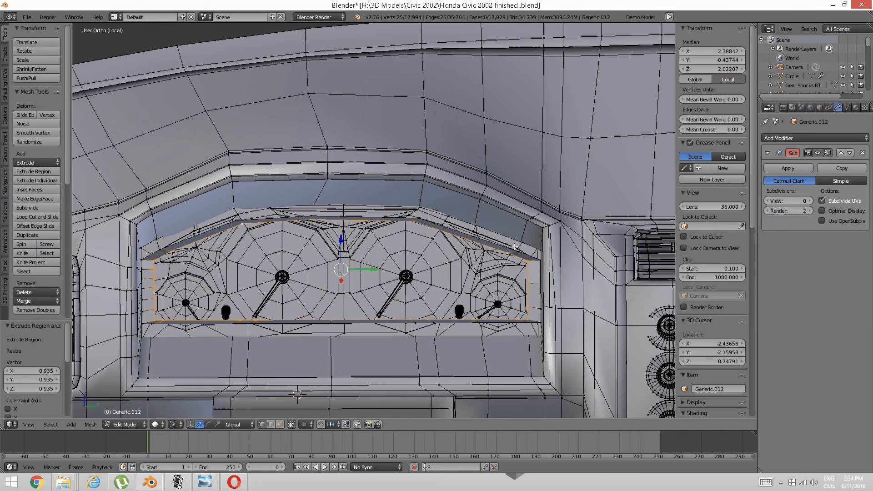
key("e")
right_click(511, 246)
key("s")
left_click(506, 246)
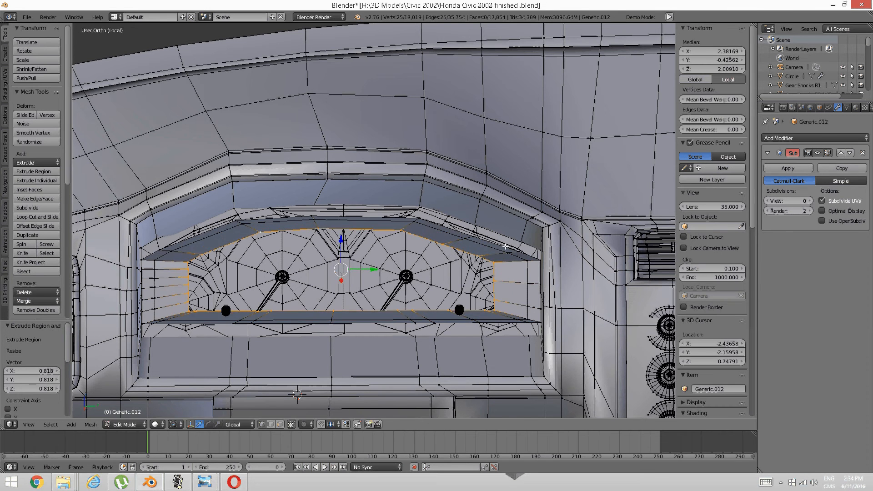
key("e")
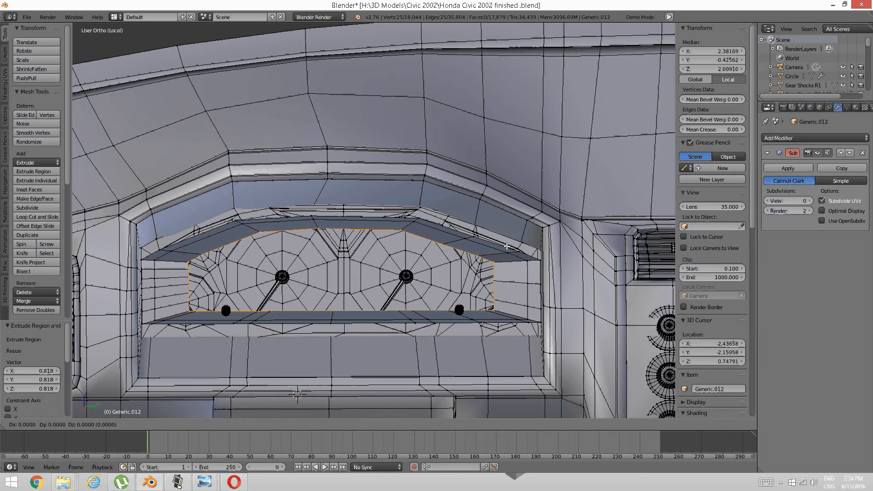
right_click(507, 246)
key("s")
left_click(457, 255)
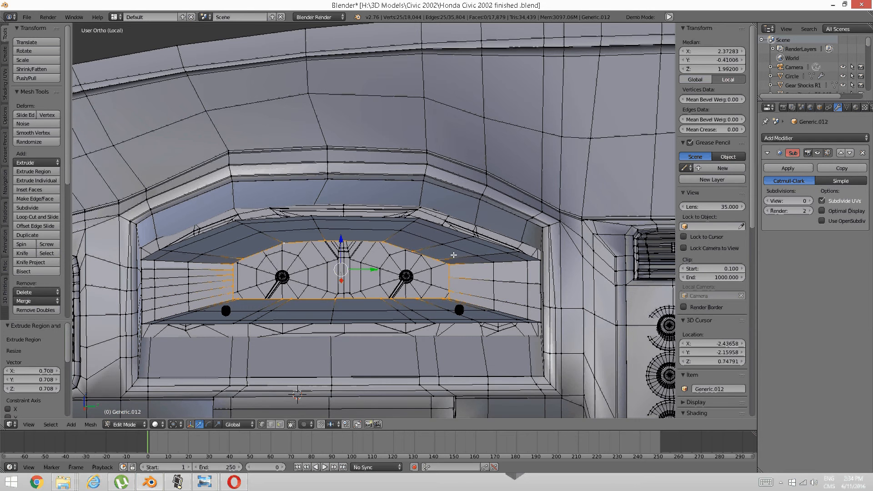
- Extrude the innermost loop of the panel inward once more, scaling the new ring uniformly by 0.858, and clear the selection
middle_click_drag(457, 255, 441, 256)
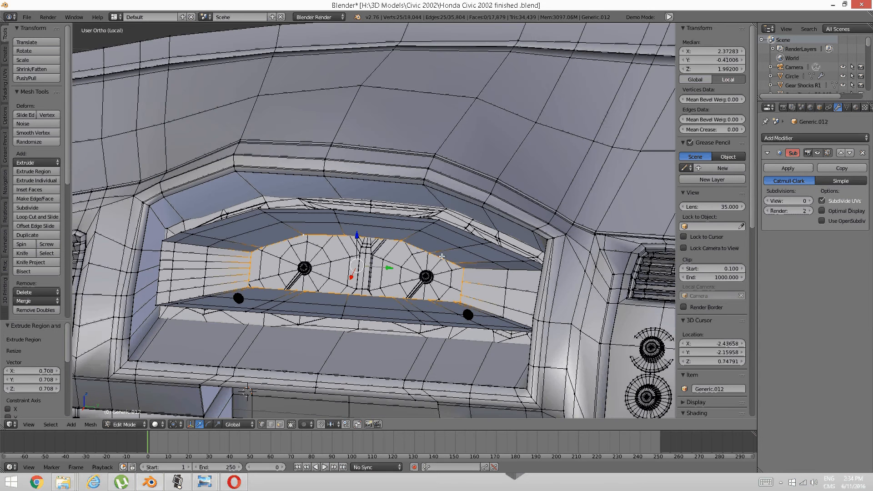
key("e")
right_click(507, 245)
key("s")
left_click(421, 249)
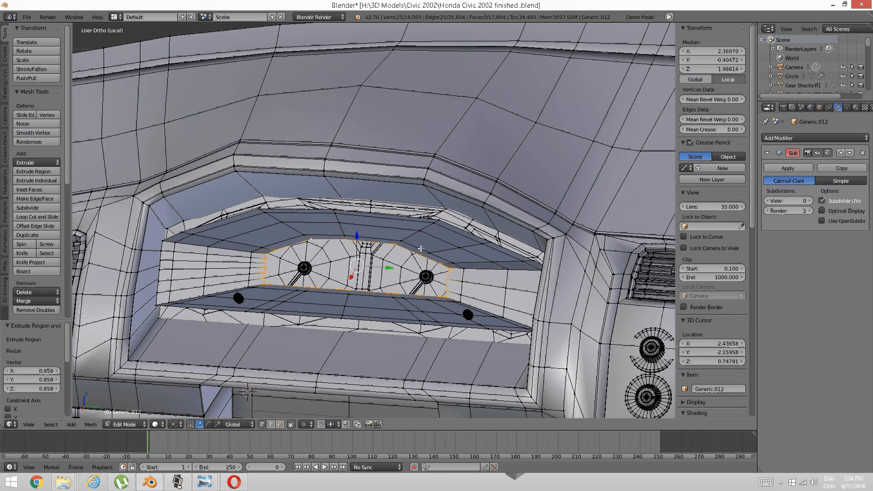
scroll(353, 266, "up", 3)
key("a")
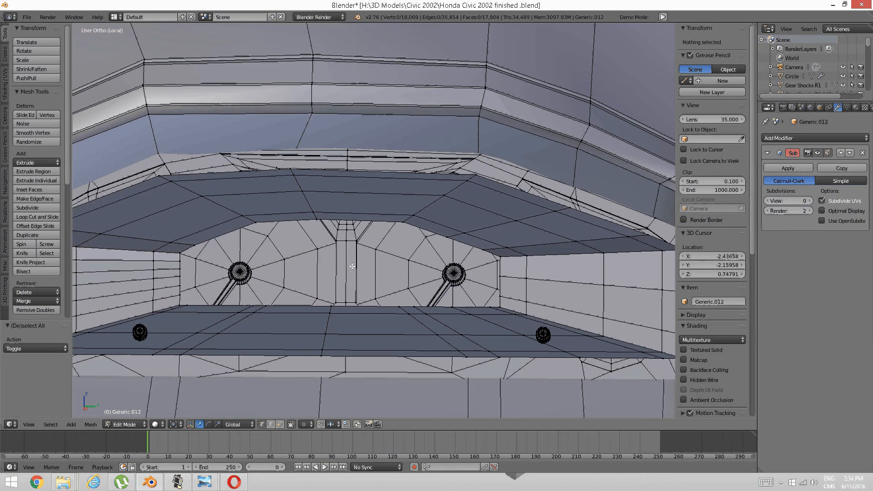
- Fill a four-sided face between the upper and lower edges of the panel opening, just right of its centre
right_click(330, 305)
right_click(398, 306, "shift")
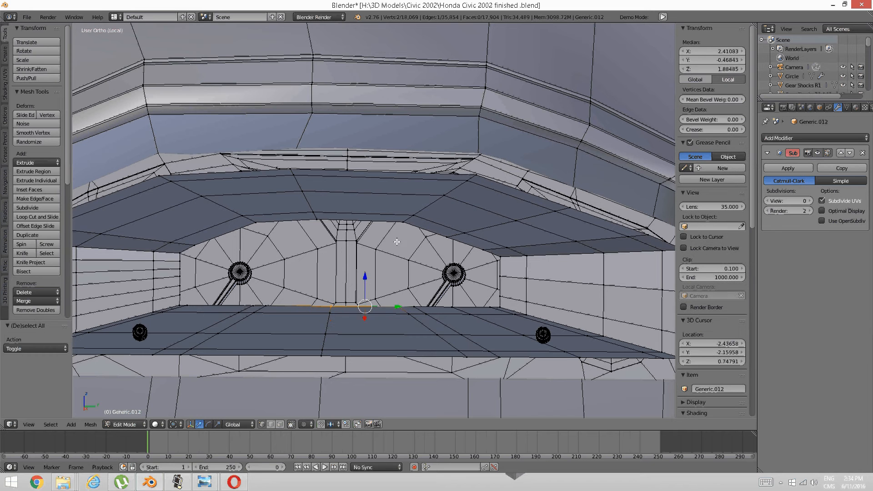
right_click(404, 219, "shift")
right_click(317, 219, "shift")
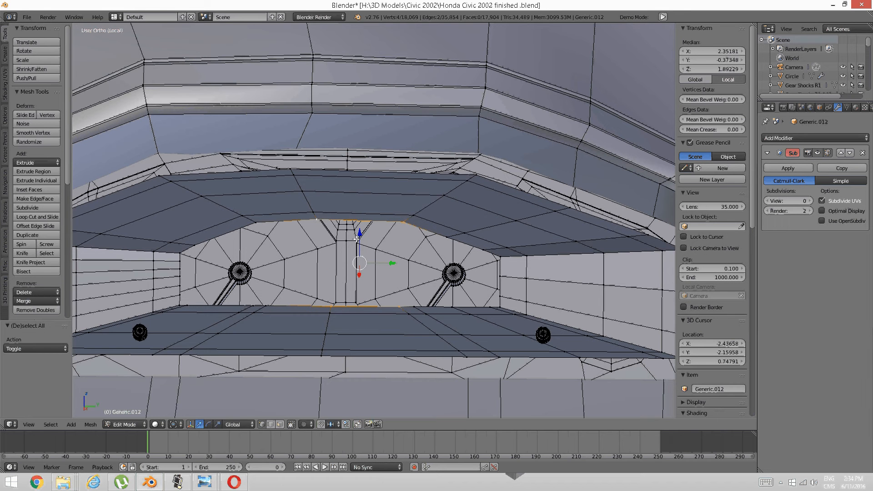
key("f")
key("a")
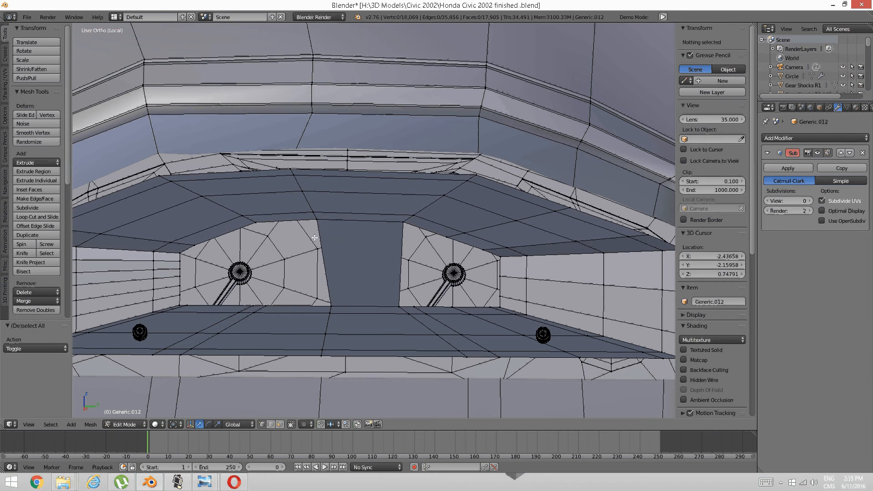
- Fill the adjoining four-sided face between the upper and lower edges, left of the panel opening's centre
right_click(255, 222)
right_click(318, 221, "shift")
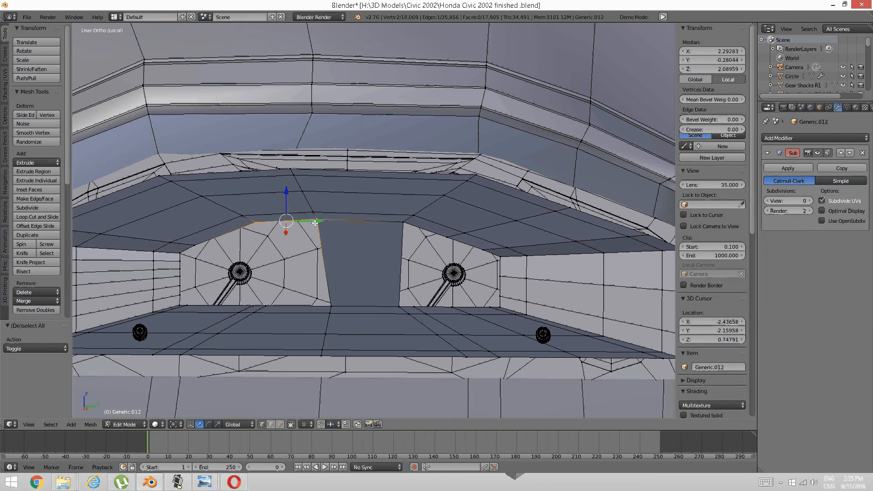
right_click(266, 305, "shift")
right_click(331, 306, "shift")
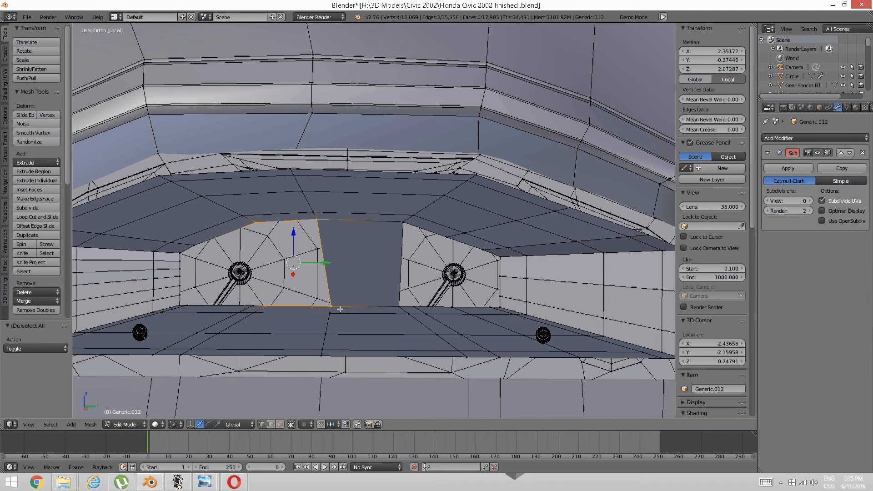
key("f")
key("a")
- Fill the two remaining end gaps in front of the right and left gauges with one face each
right_click(404, 223)
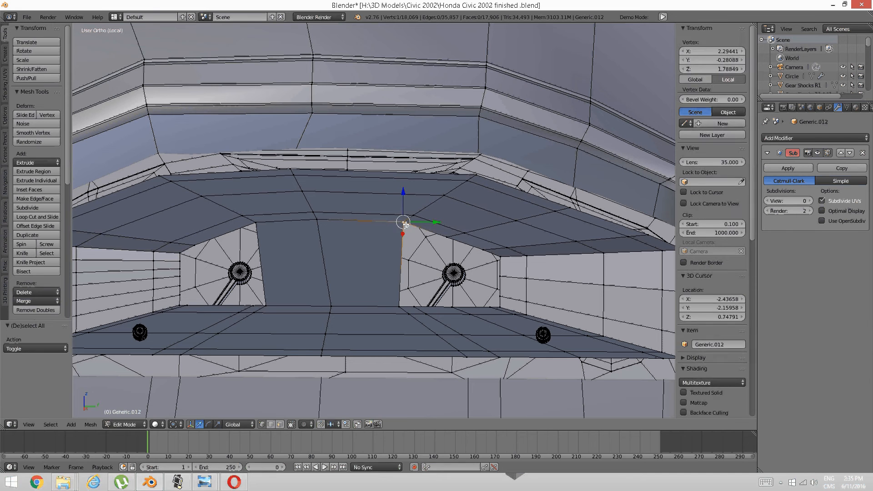
right_click(446, 237, "shift")
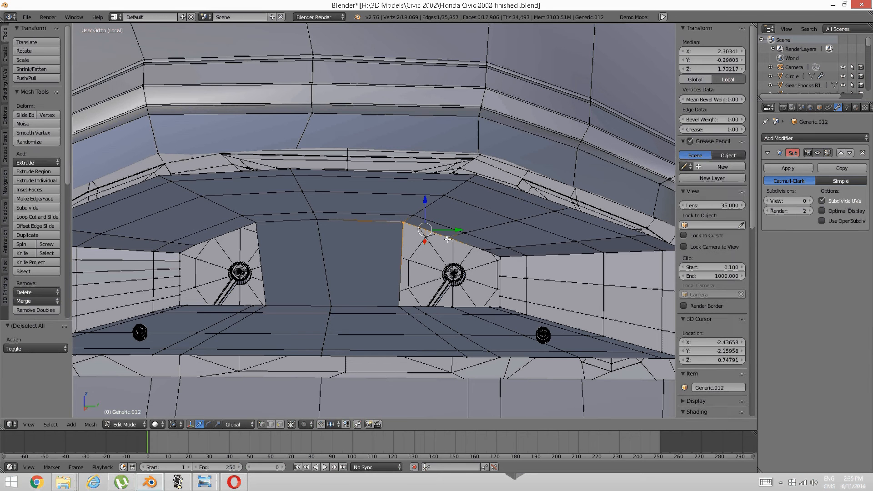
right_click(489, 306, "alt")
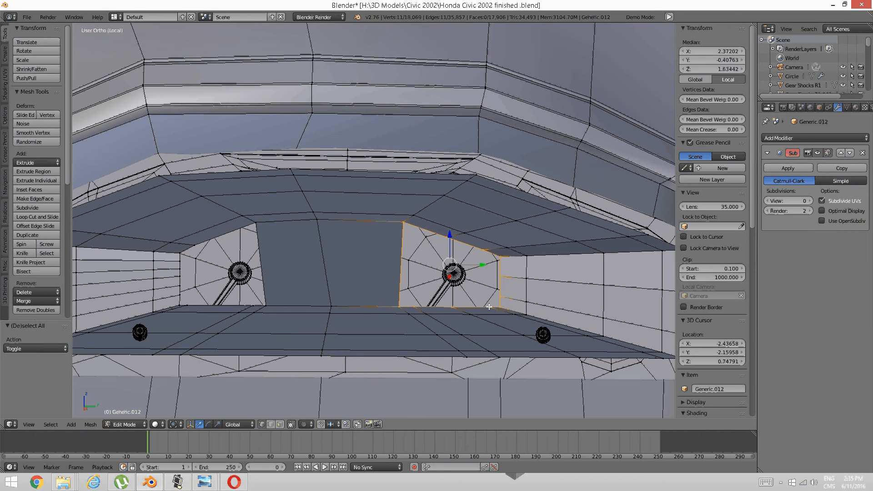
key("f")
key("a")
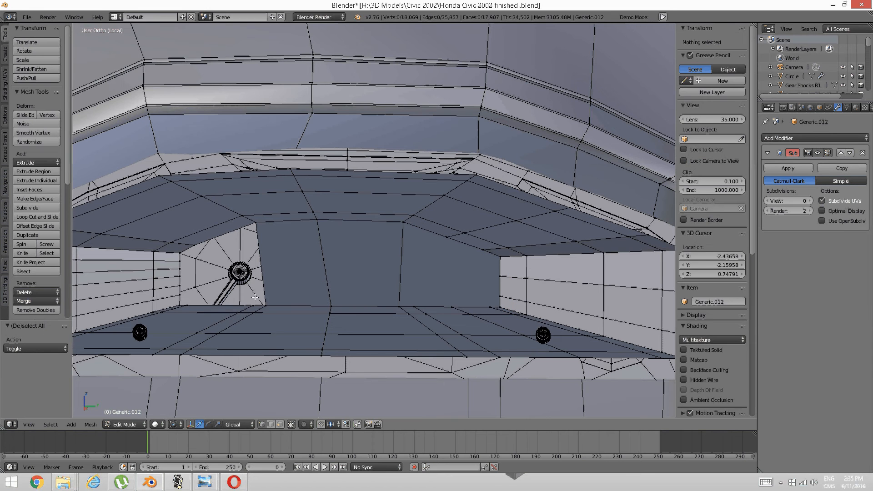
right_click(243, 307, "alt")
key("f")
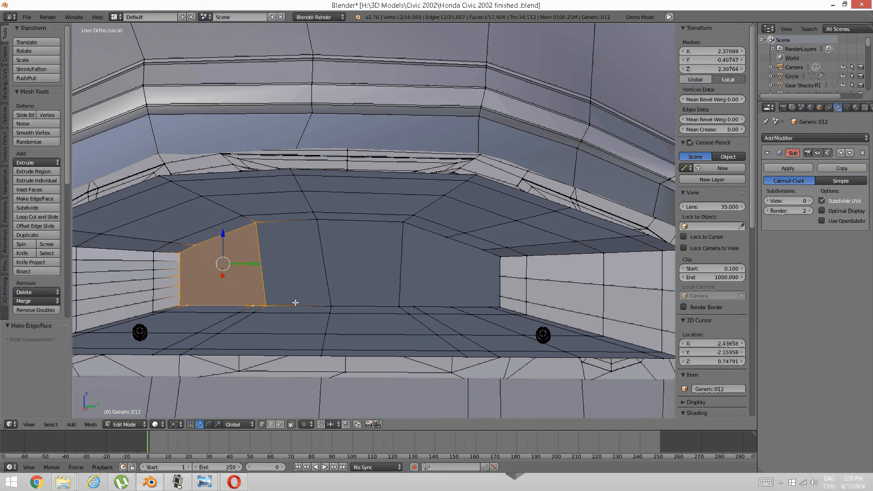
key("a")
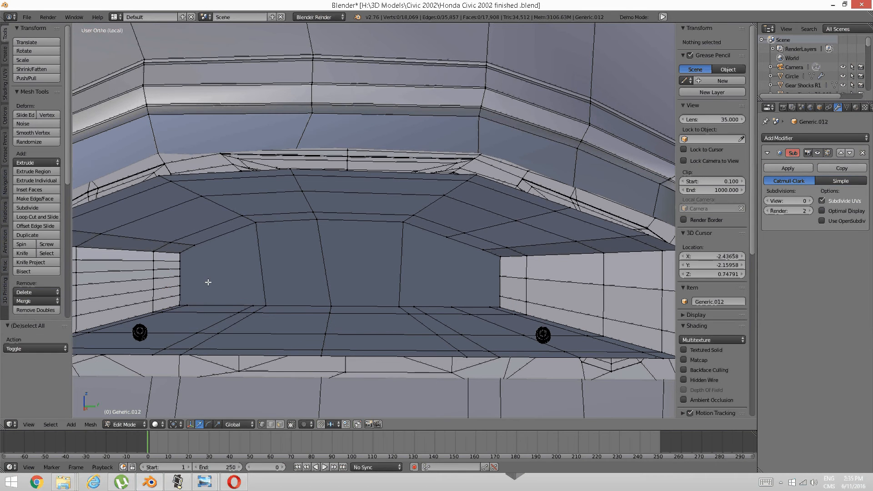
- Add three evenly spaced horizontal loop cuts across the panel's two centre faces without sliding them
key("ctrl+r")
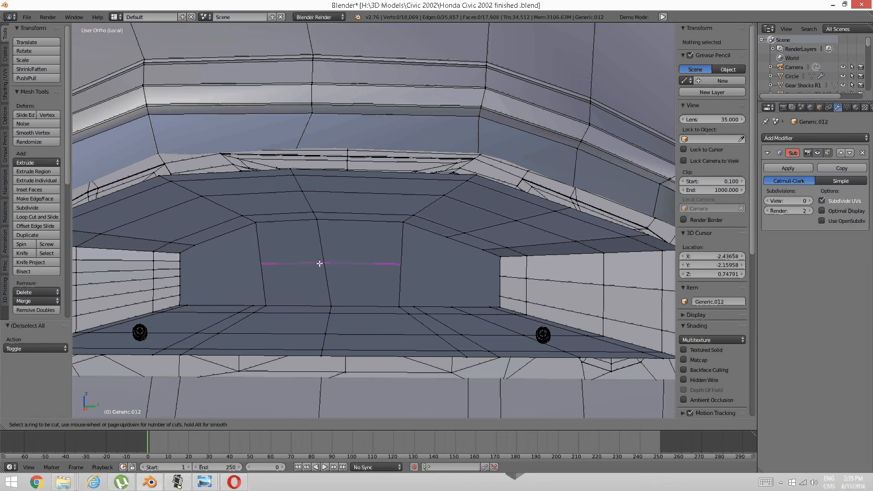
scroll(320, 264, "up", 1)
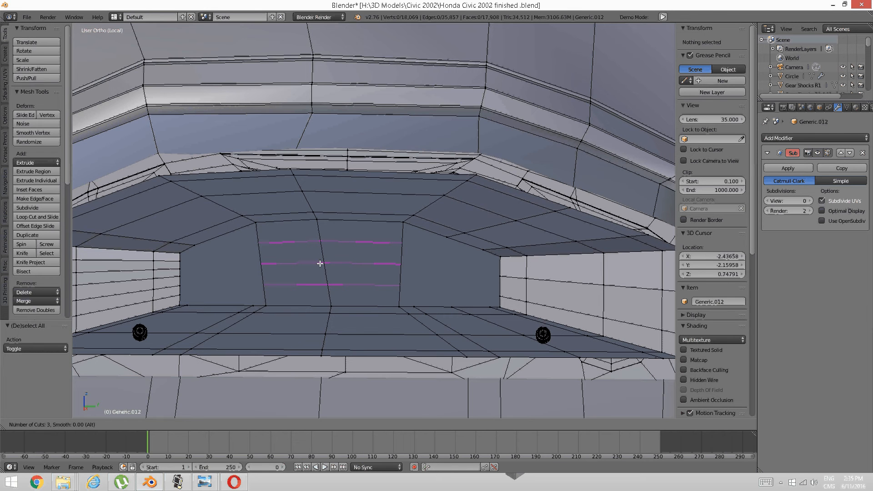
left_click(320, 263)
right_click(320, 264)
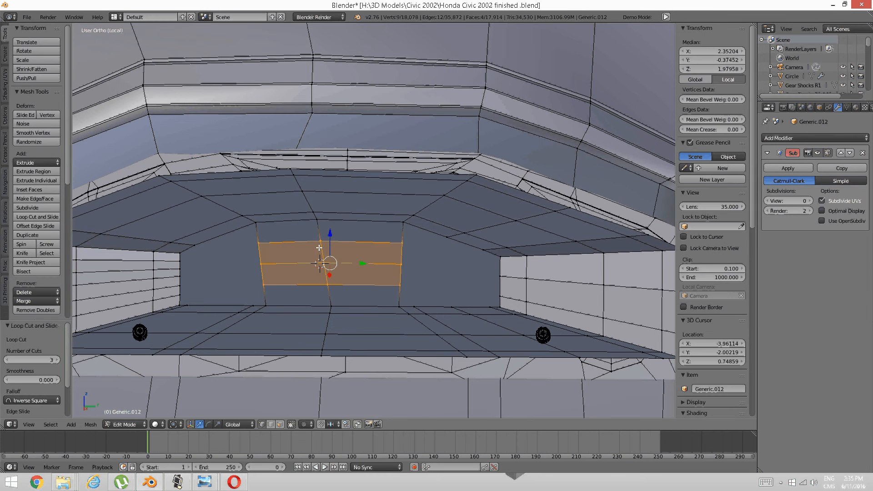
- Knife three cuts across the panel's right end face, joining the ends of the centre loop cuts to the right side edge
key("k")
key("a")
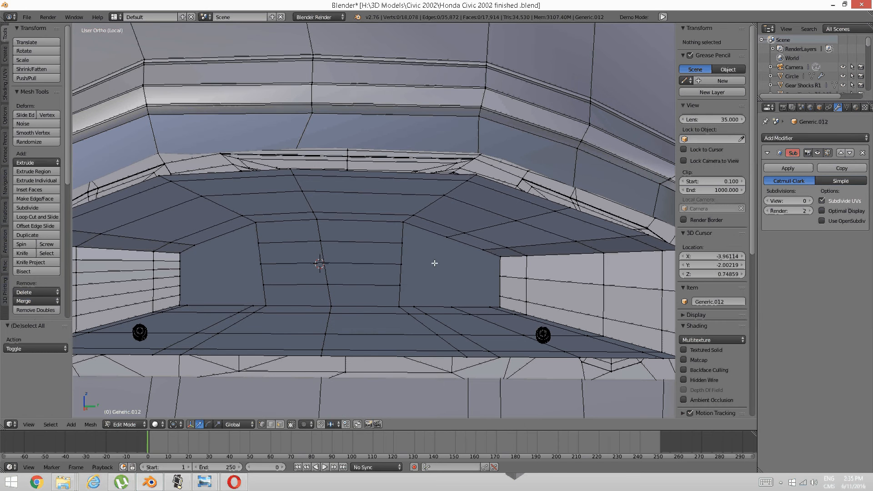
left_click(404, 244)
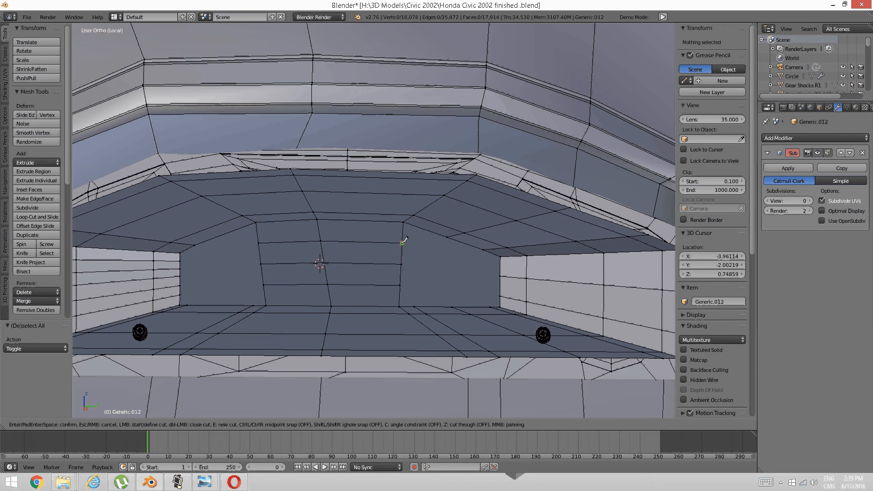
left_click(500, 275)
key("Return")
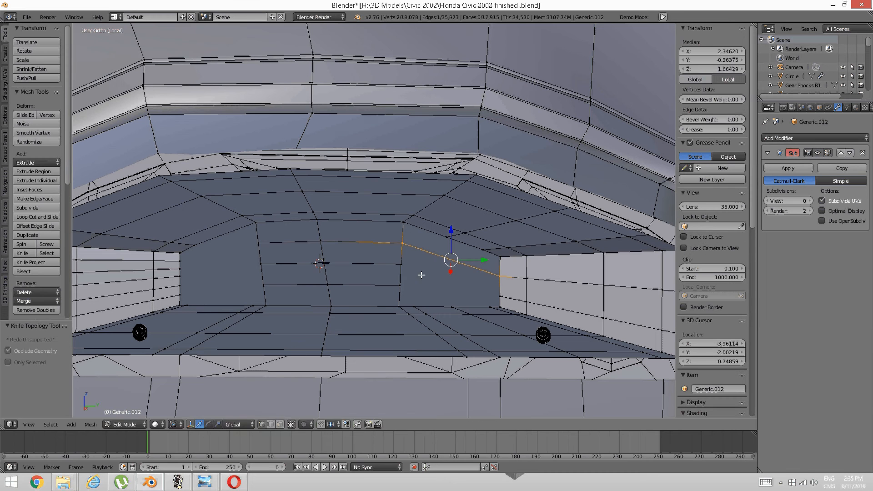
key("k")
left_click(400, 285)
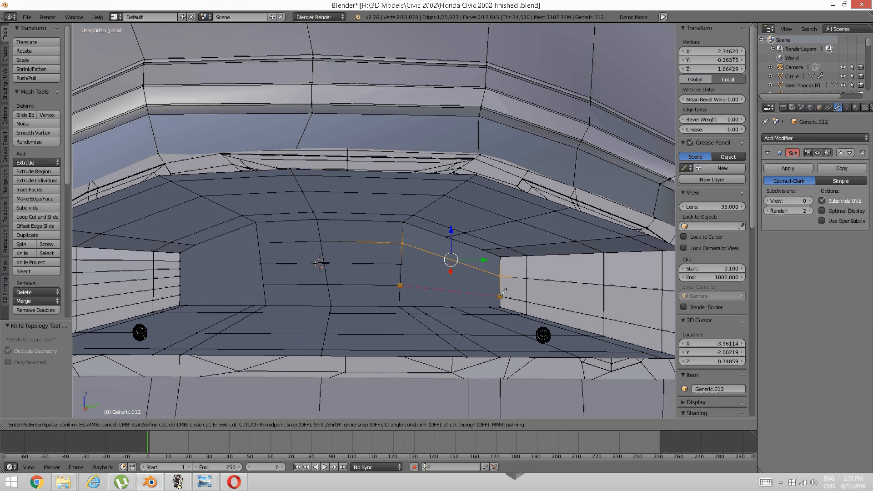
left_click(500, 296)
key("Return")
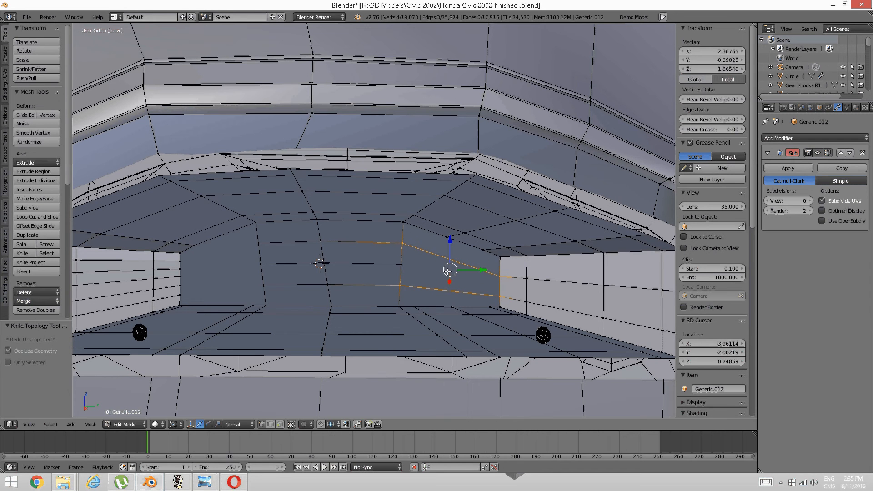
key("k")
left_click(400, 264)
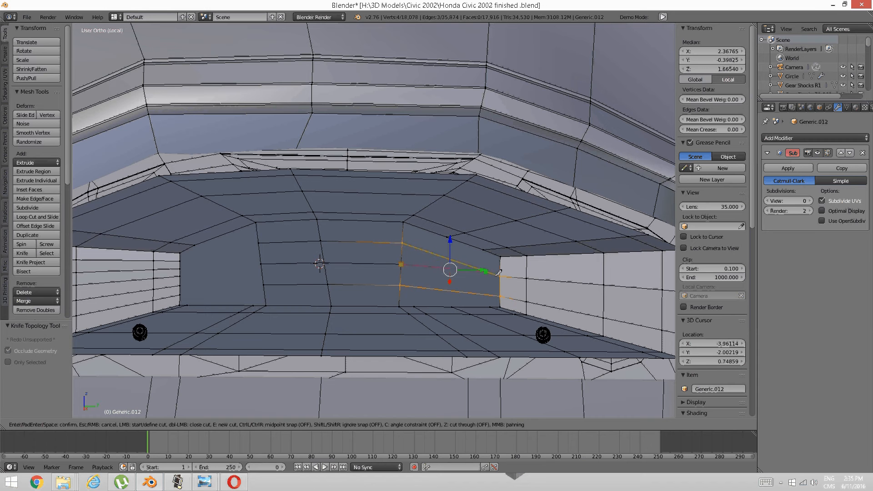
left_click(500, 275)
key("Return")
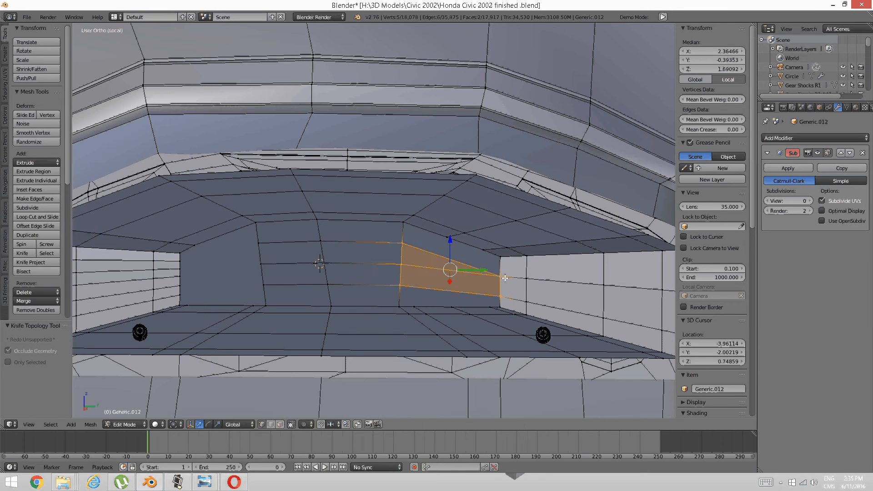
- Knife three cuts across the panel's left end face, joining the ends of the centre loop cuts to the left side edge
key("a")
key("k")
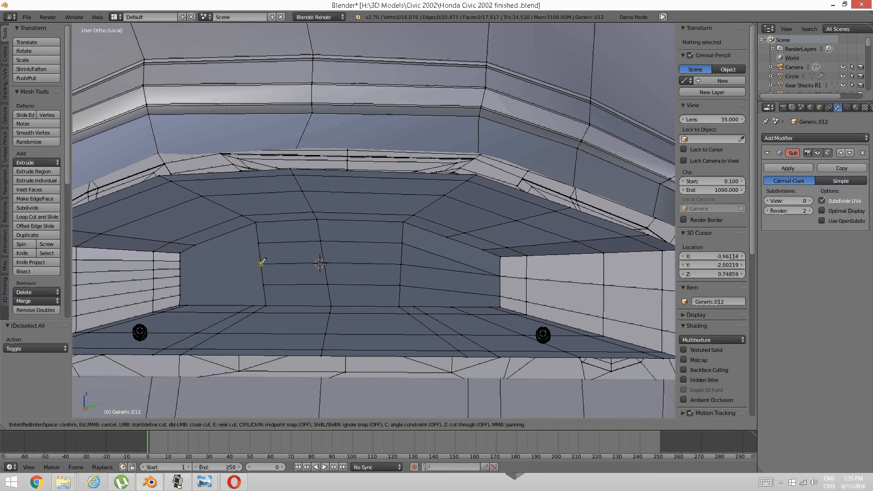
left_click(260, 265)
left_click(179, 276)
key("Return")
key("k")
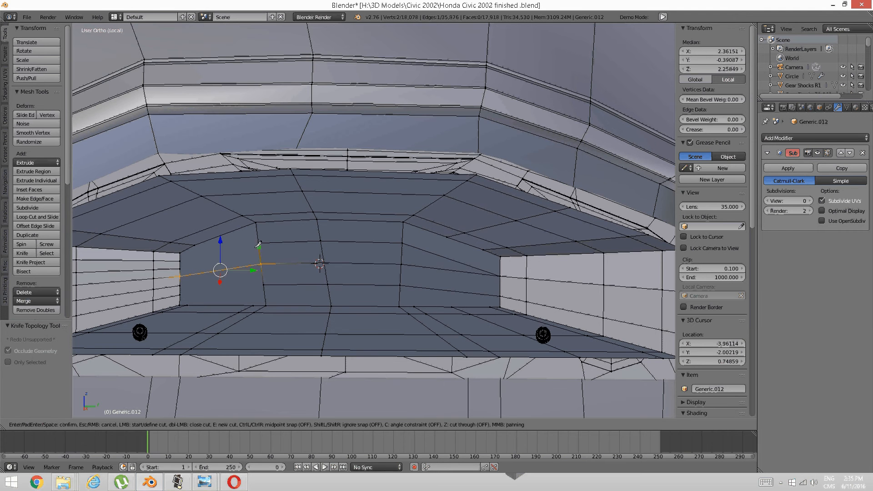
left_click(259, 243)
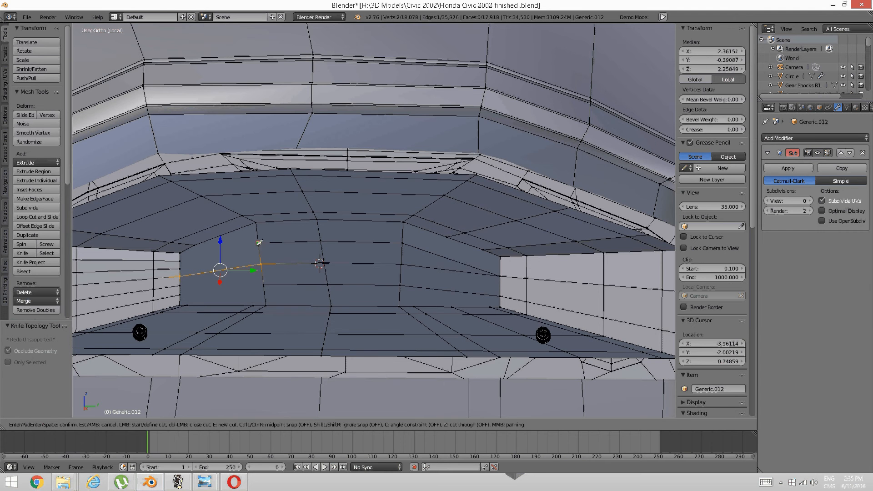
left_click(179, 261)
key("Return")
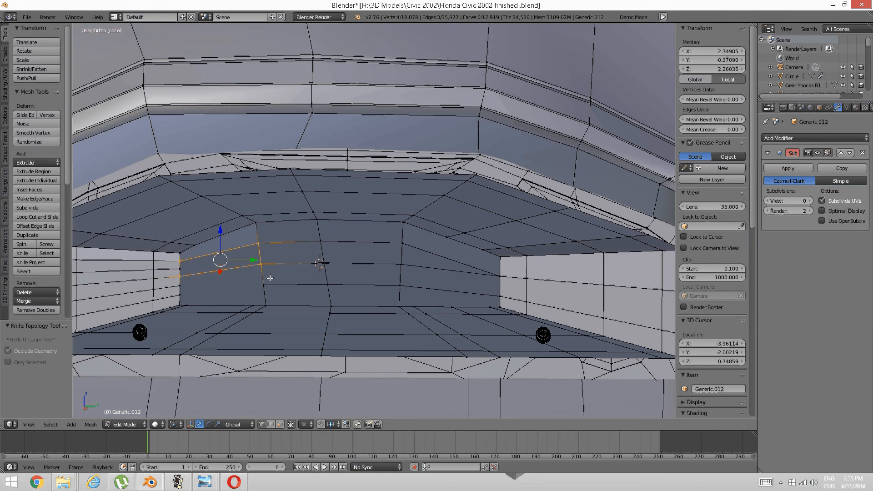
key("k")
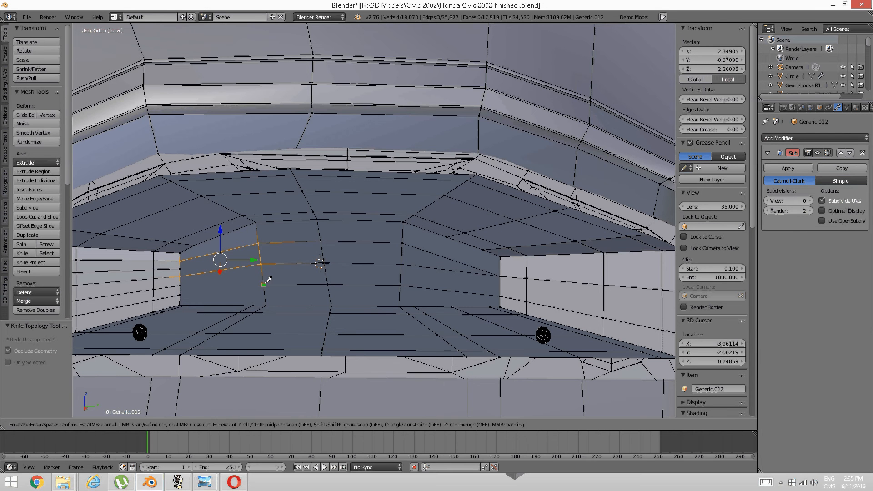
left_click(263, 285)
left_click(184, 291)
key("Return")
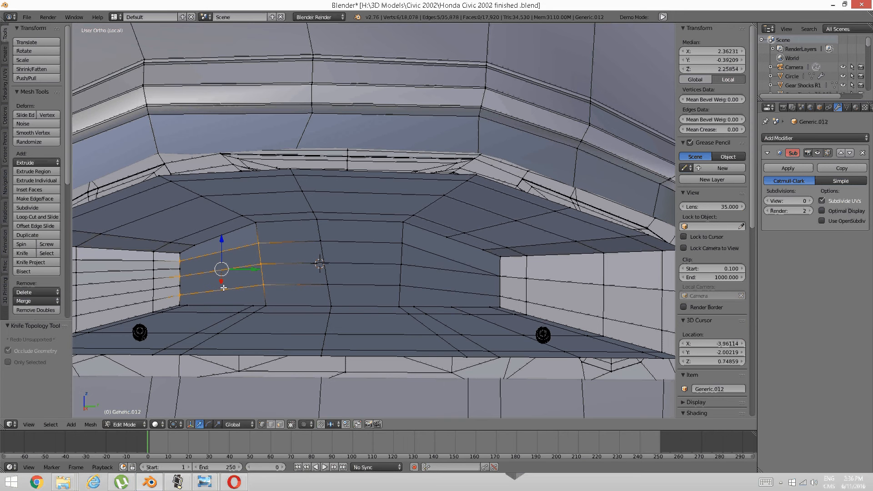
- Knife two cuts through the panel's left end from its upper outer vertex, one diagonally to the lower inner vertex and one to the lower outer vertex
key("k")
left_click(253, 306)
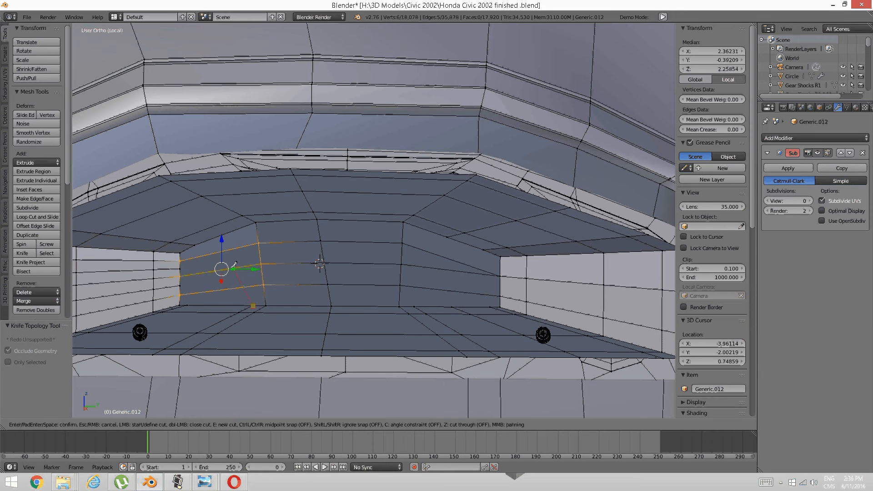
left_click(194, 246)
key("Return")
key("k")
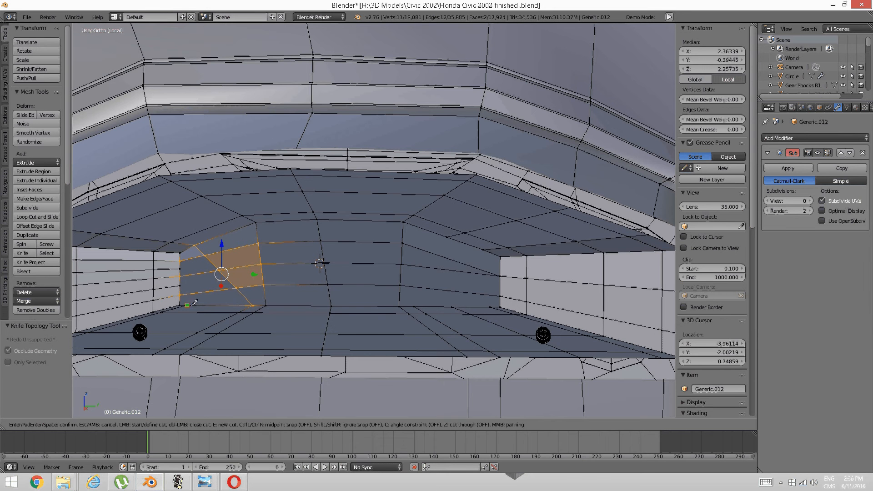
left_click(187, 305)
left_click(195, 246)
key("Return")
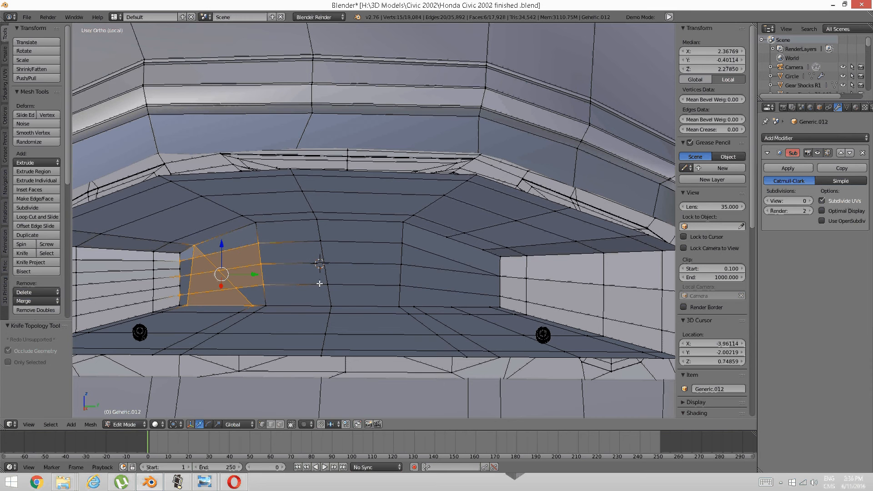
- Knife a slanted cut through the panel's right end from the inner vertex on the lower edge to the middle vertex on the upper edge
key("k")
left_click(413, 307)
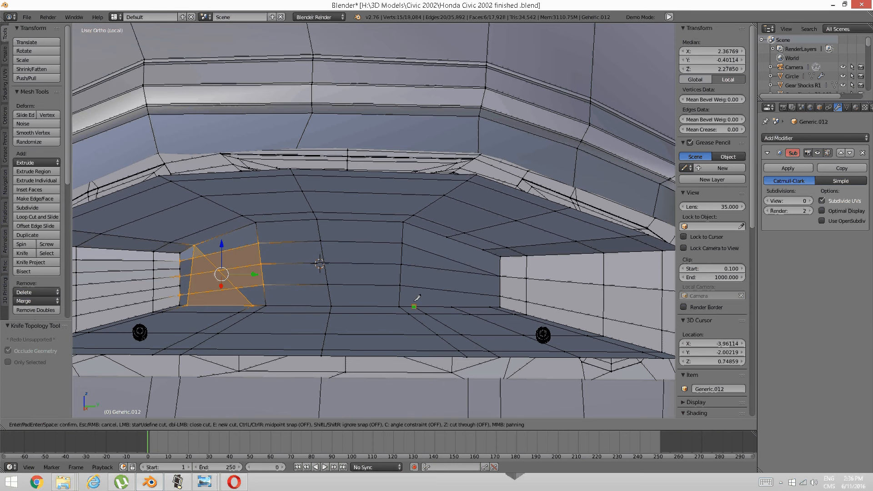
left_click(447, 237)
key("Return")
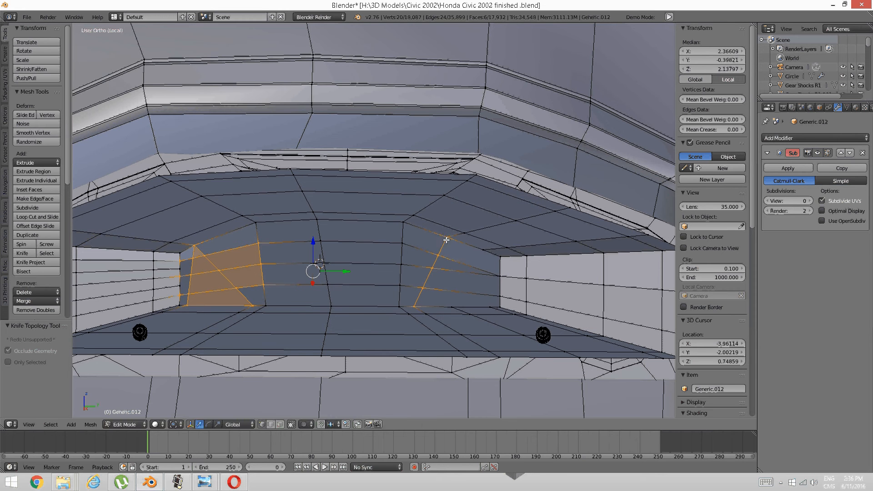
- Knife two cuts through the panel's right end, from two points on the lower edge to the upper outer vertex
key("k")
left_click(451, 307)
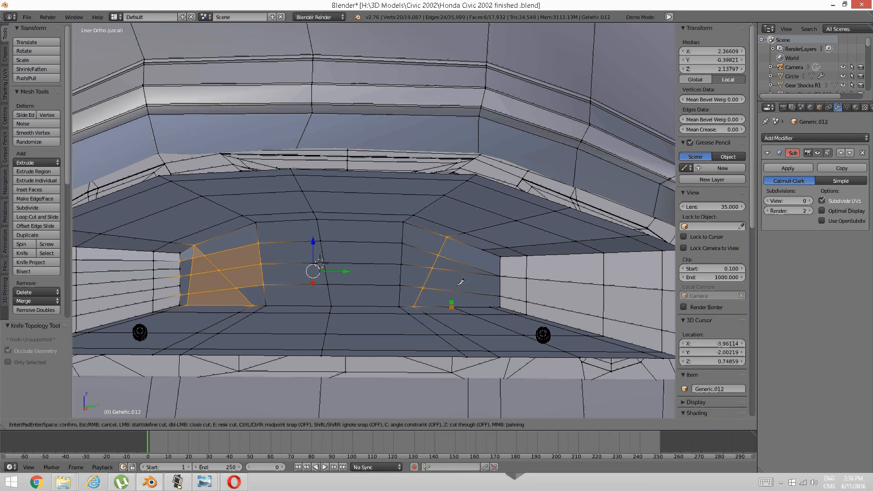
left_click(483, 250)
key("Return")
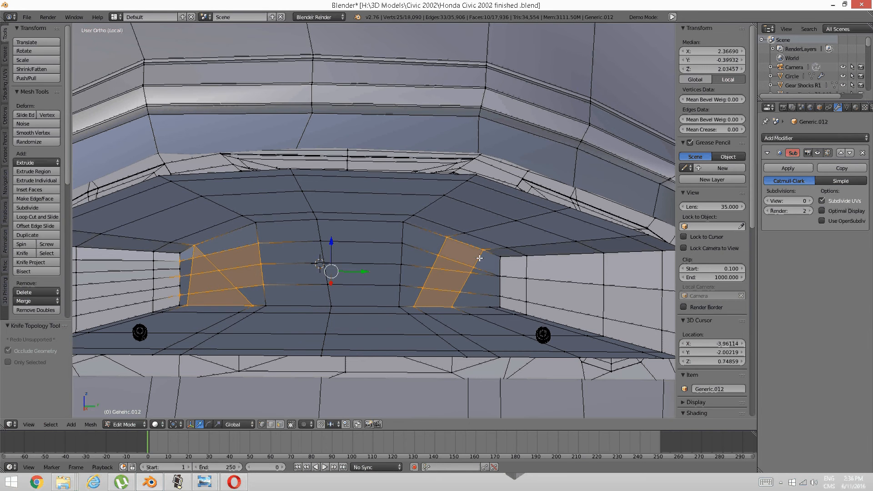
key("k")
left_click(490, 308)
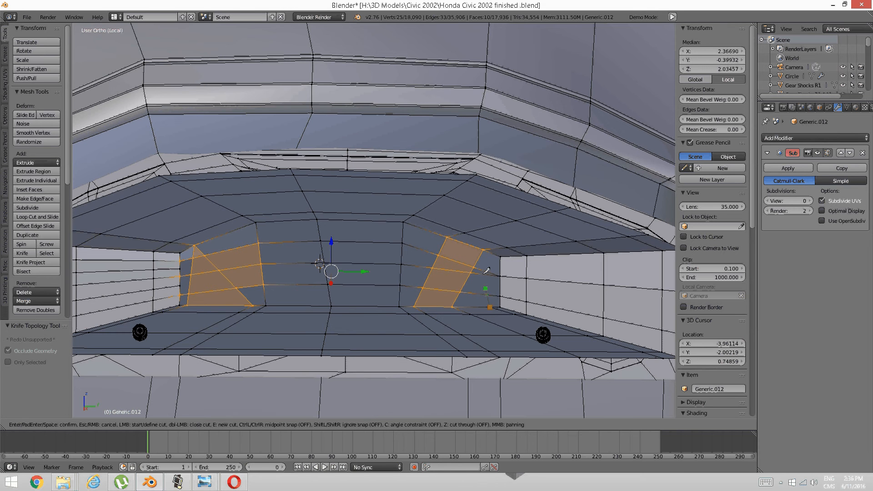
left_click(486, 249)
key("Return")
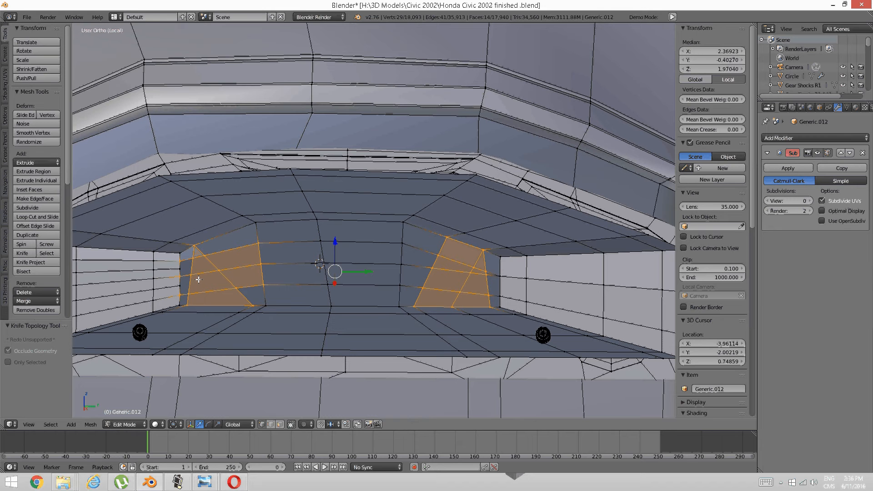
- Knife two cuts across the panel's left end face, joining vertices on its outer side edge to vertices on the inner edge, and deselect everything
key("k")
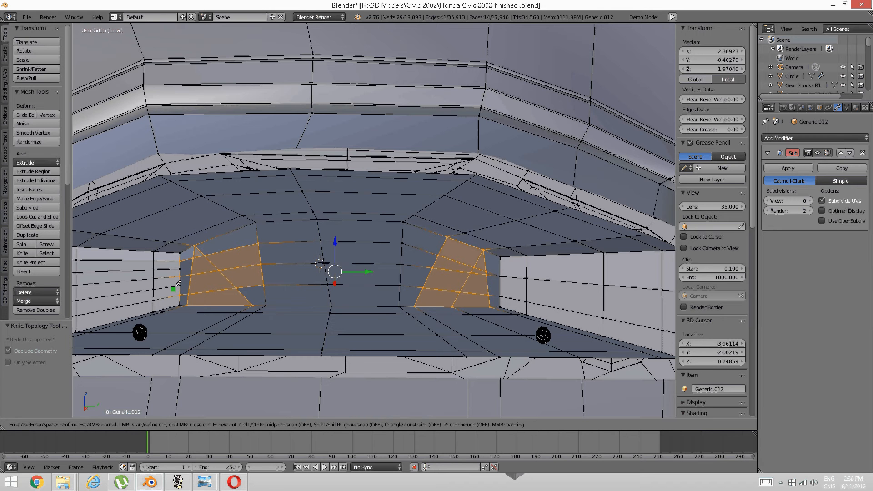
left_click(180, 285)
left_click(264, 285)
key("Return")
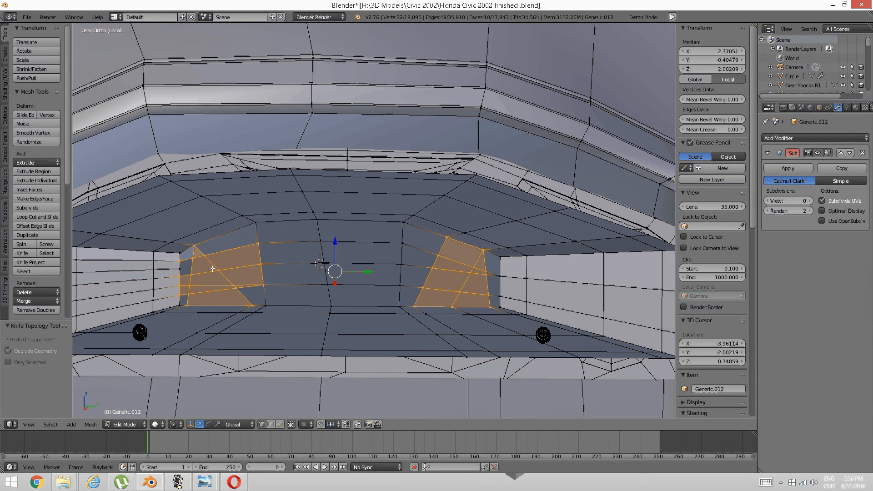
key("k")
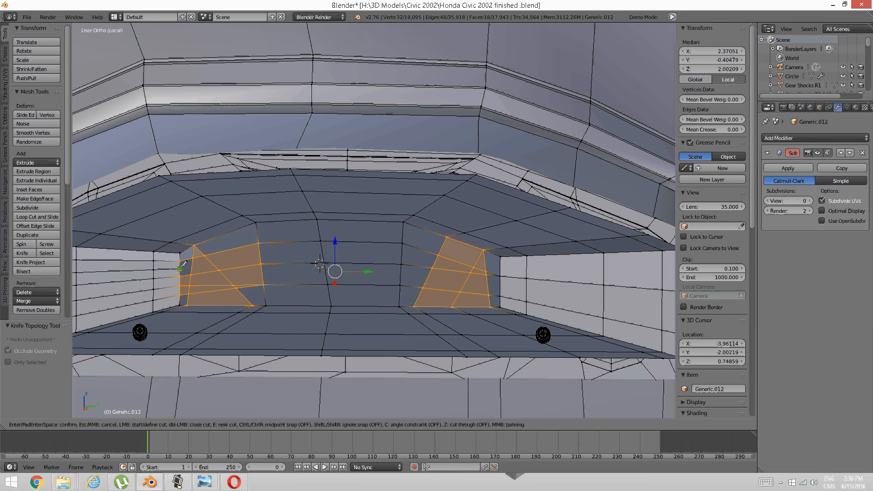
left_click(180, 269)
left_click(259, 243)
key("Return")
key("a")
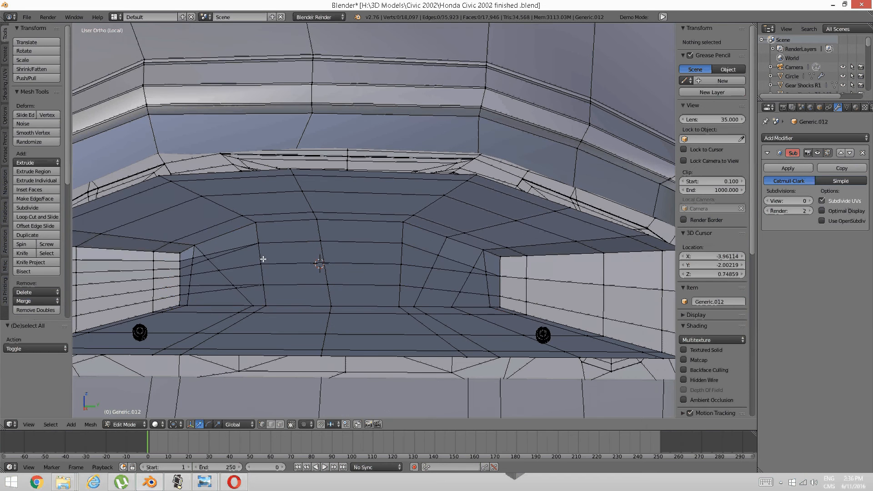
- Select the whole linked gauge panel and recalculate its normals
middle_click_drag(259, 257, 322, 264)
right_click(323, 264)
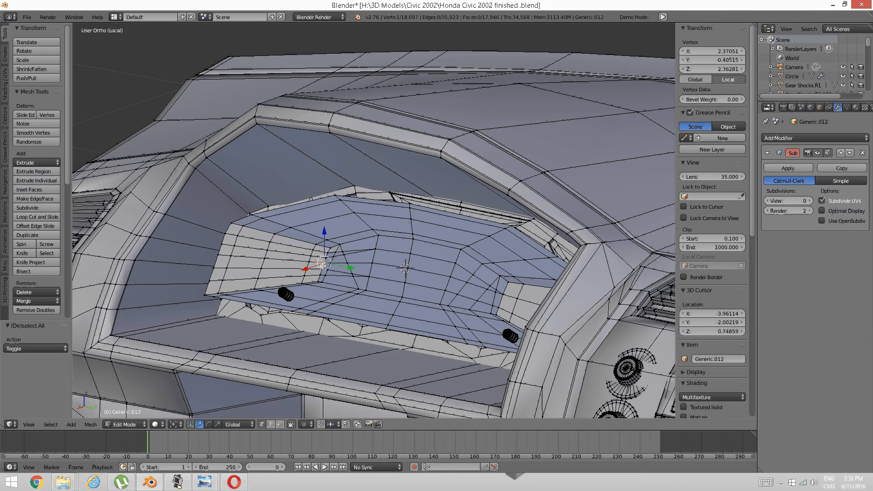
key("ctrl+l")
key("ctrl+n")
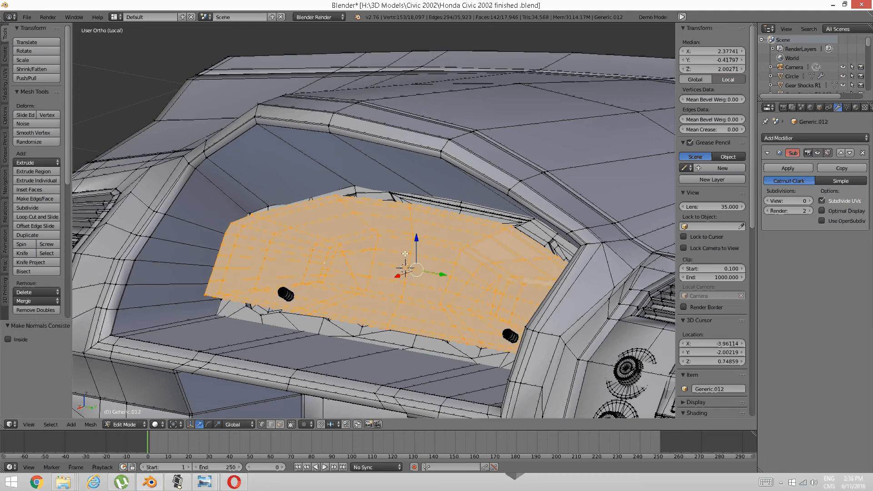
- Move the panel by -0.034 along X and -0.006 along Z
mouse_move(405, 254)
middle_mouse_down()
mouse_move(368, 257)
mouse_move(402, 261)
middle_mouse_up()
scroll(368, 257, "up", 2)
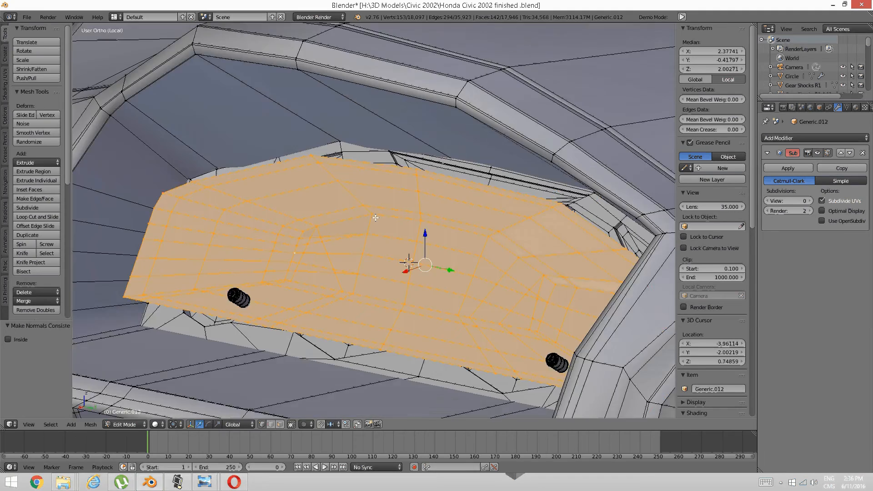
middle_click_drag(352, 278, 334, 278)
middle_click_drag(335, 279, 309, 243, "shift")
key("g")
key("x")
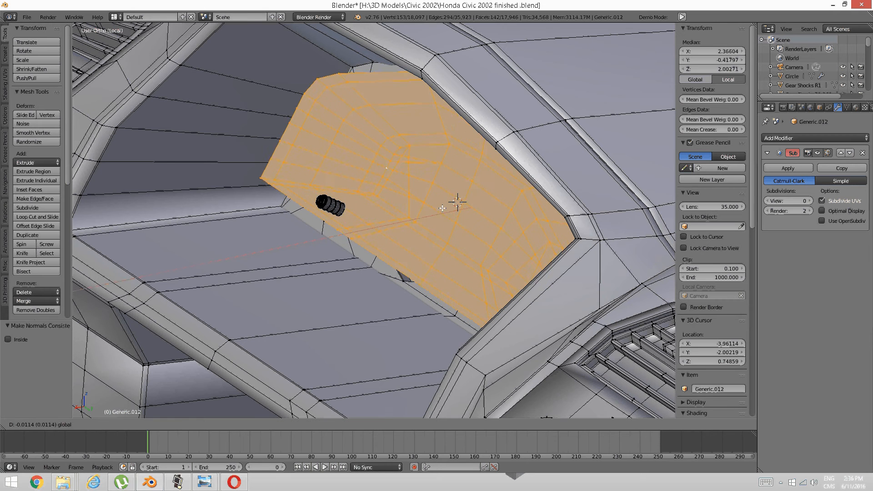
left_click(471, 176)
key("g")
key("z")
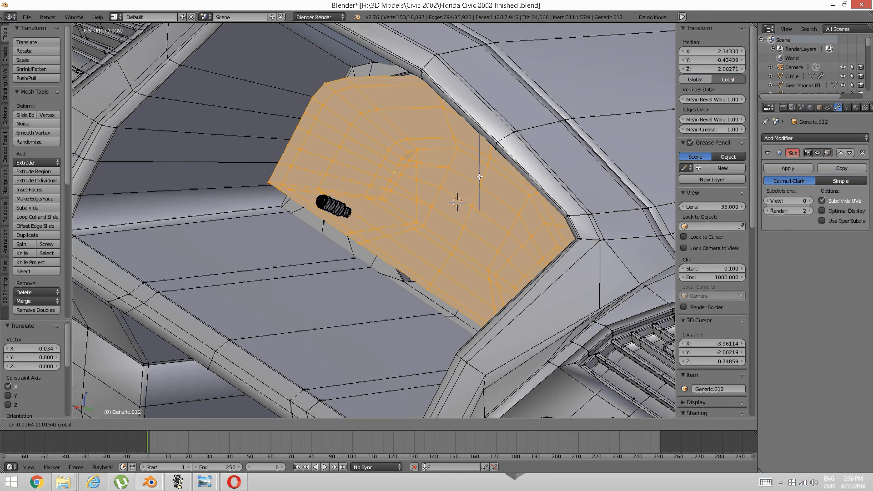
left_click(481, 173)
middle_click_drag(481, 173, 418, 281)
- Scale the panel in View orientation by 1.391 vertically and 1.071 horizontally to fill the dashboard opening
left_click(217, 424)
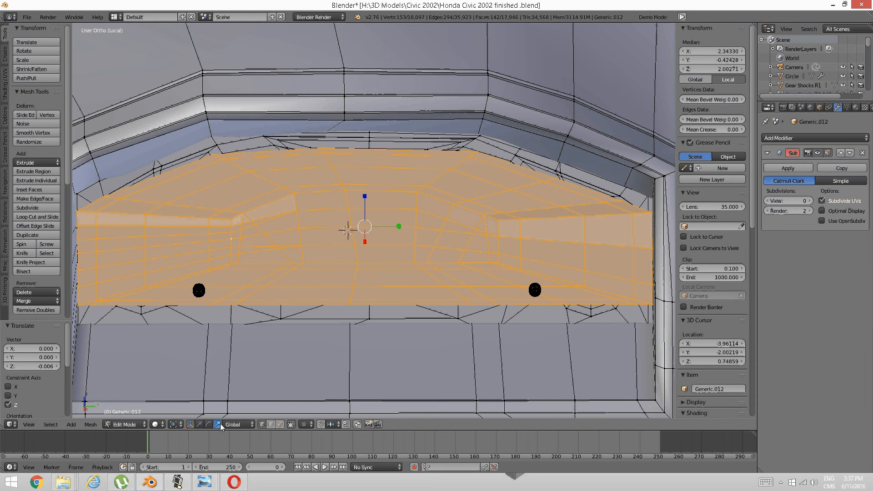
left_click(248, 425)
left_click(249, 374)
left_click(369, 180)
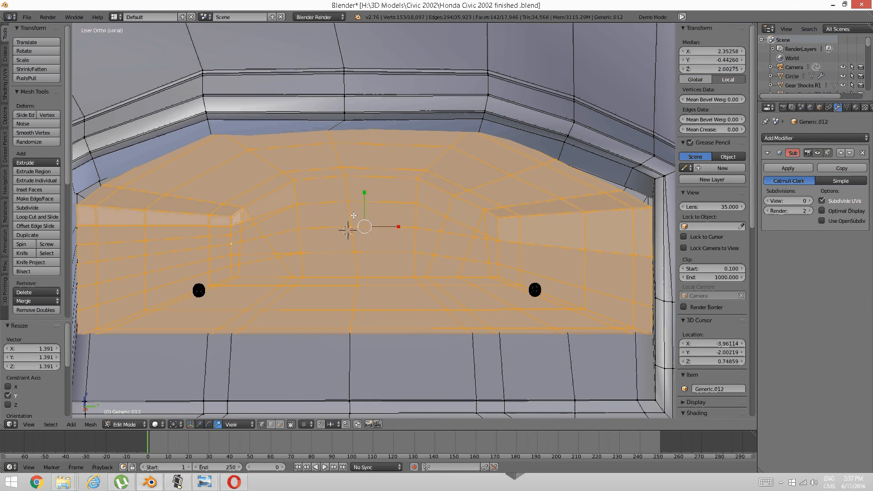
key("s")
left_click_drag(400, 224, 401, 224)
left_click_drag(364, 193, 363, 189)
left_click_drag(397, 226, 399, 226)
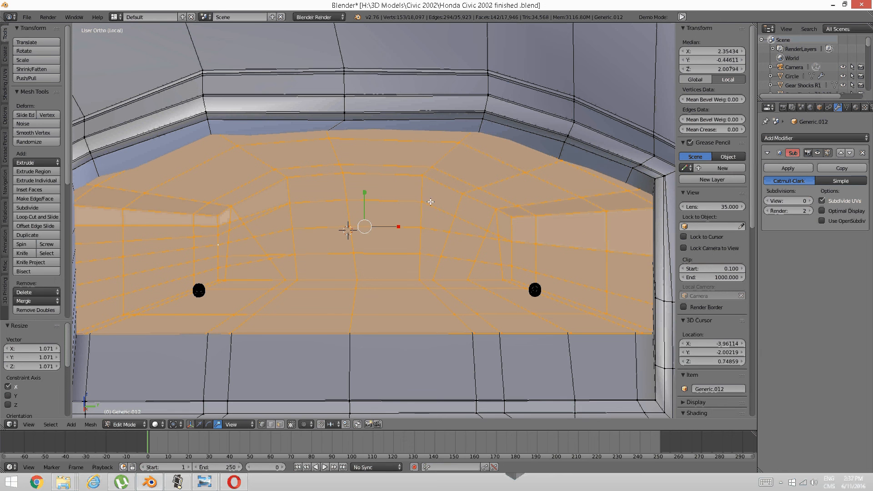
- Shift the panel about 0.018 sideways along the view's X axis
left_click(199, 425)
left_click_drag(395, 226, 390, 226)
middle_click_drag(390, 226, 395, 256)
- Scale the panel's depth by 0.736 along Z in Normal orientation and deselect everything
left_click(241, 424)
left_click(233, 393)
middle_click_drag(331, 306, 244, 368)
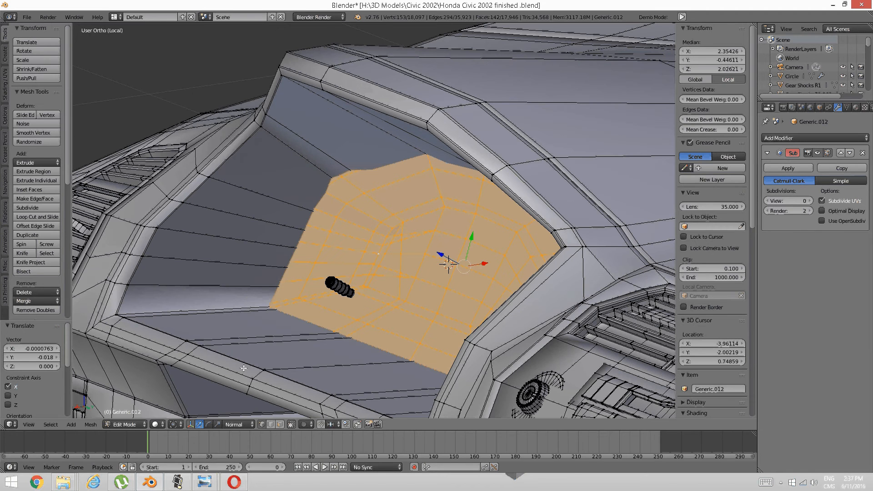
left_click(217, 424)
mouse_move(437, 251)
left_mouse_down()
mouse_move(458, 256)
mouse_move(442, 255)
left_mouse_up()
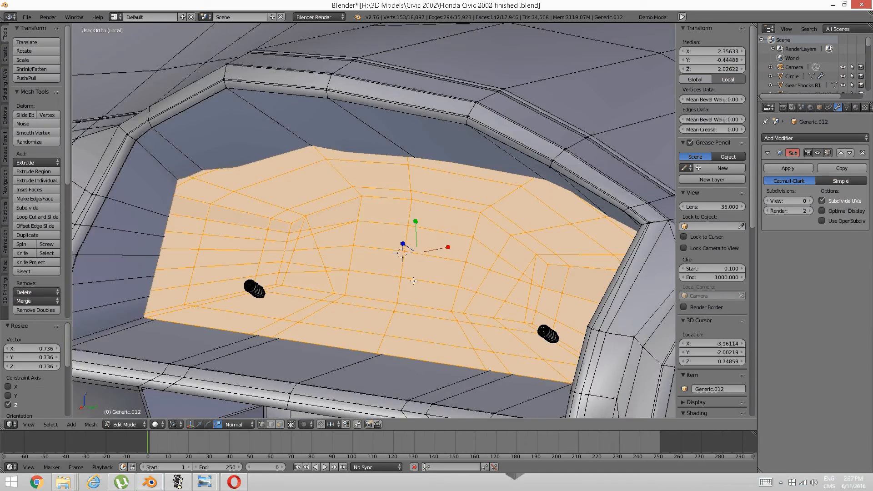
middle_click_drag(414, 280, 447, 242)
key("a")
scroll(330, 257, "down", 2)
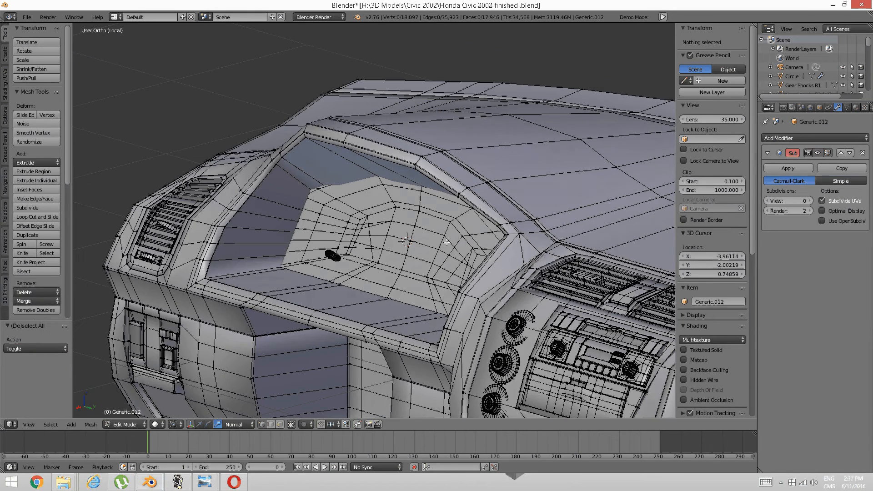
- Raise the dashboard's Subdivision Surface viewport level to 2
key("ctrl+1")
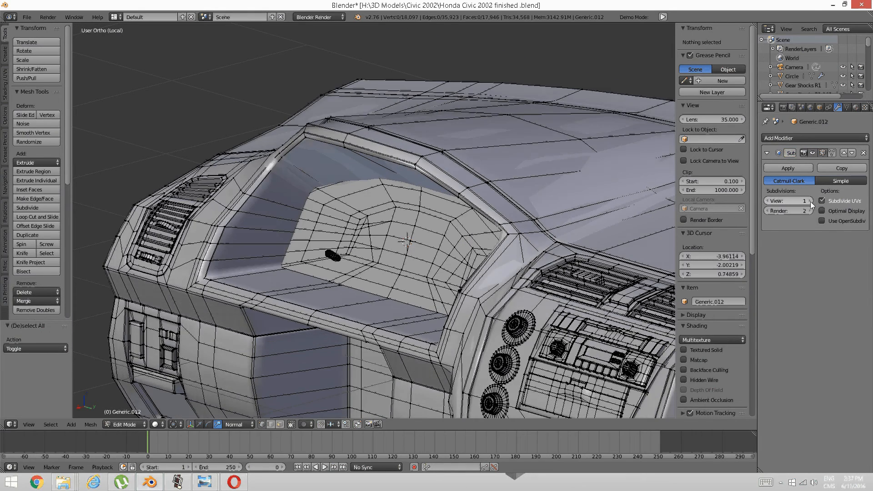
key("ctrl+2")
scroll(359, 236, "up", 1)
middle_click_drag(315, 235, 345, 236)
scroll(341, 238, "down", 2)
- Switch to the Honda Civic Si speedometer photo in Windows Photo Viewer, compare it with the model, and return to Blender
mouse_move(205, 481)
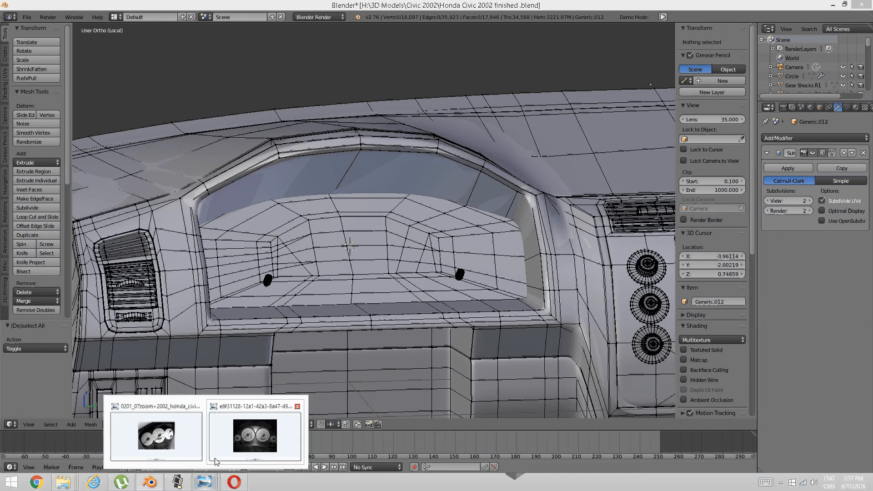
left_click(149, 447)
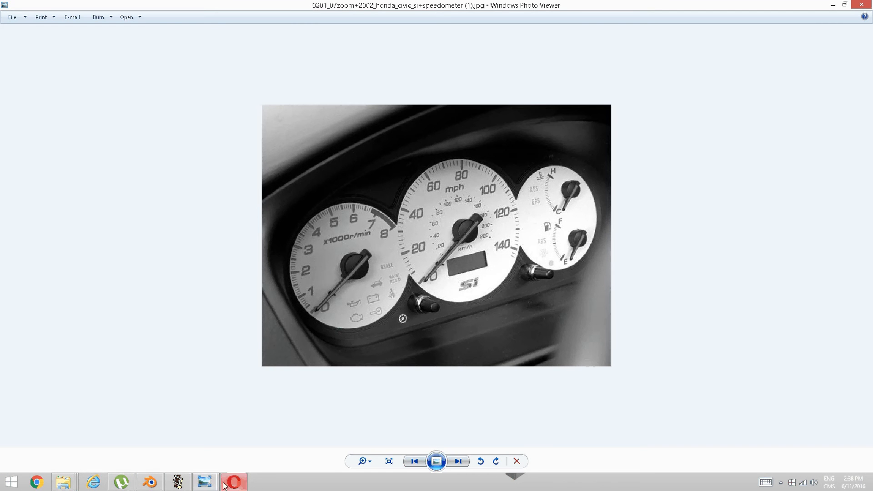
left_click(149, 481)
scroll(486, 317, "down", 2)
scroll(485, 317, "down", 1)
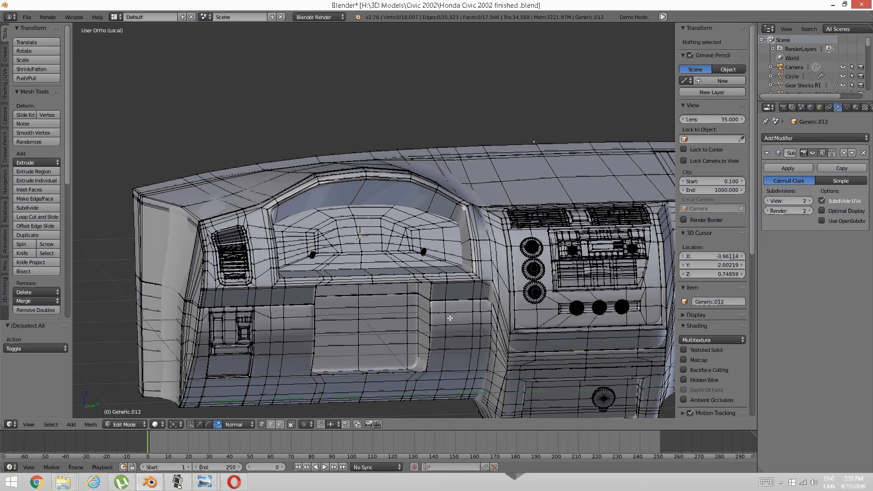
middle_click_drag(450, 318, 428, 329)
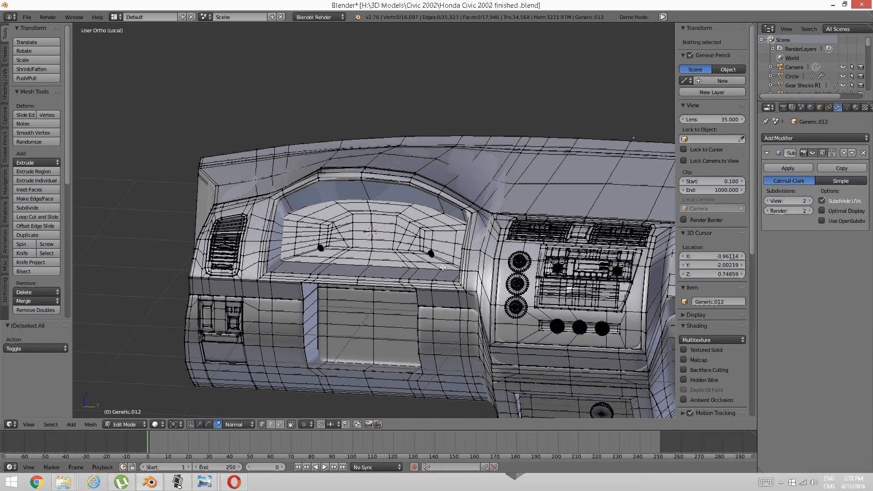
left_click(182, 483)
left_click(182, 483)
- Select the whole linked panel in front of the gauges and hide it
scroll(385, 269, "up", 2)
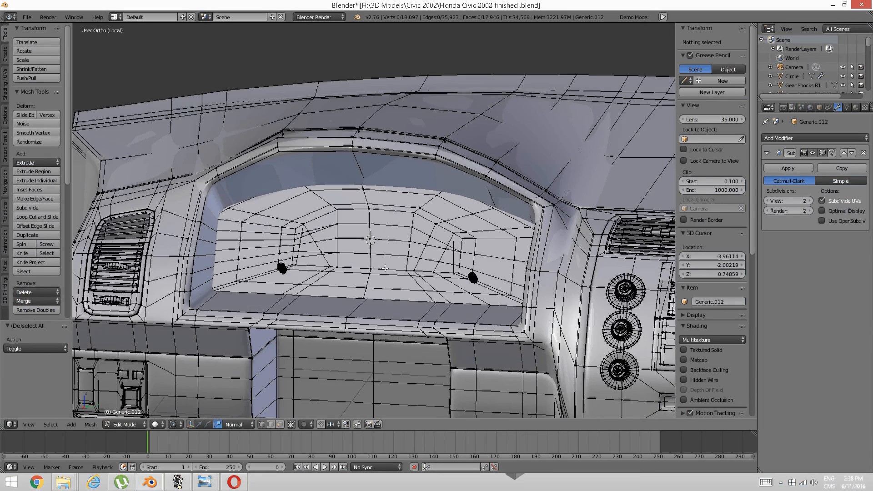
scroll(399, 290, "up", 1)
middle_click_drag(399, 291, 350, 296)
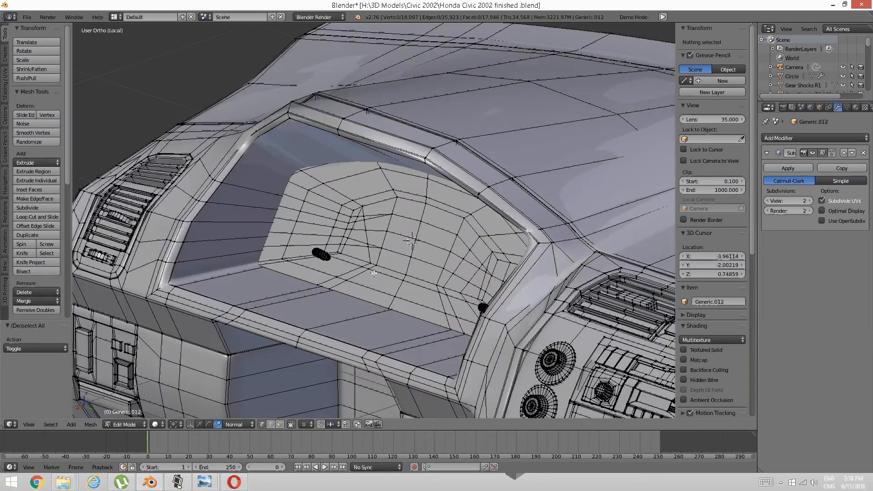
scroll(350, 273, "up", 3)
middle_click_drag(350, 252, 410, 241)
scroll(357, 221, "down", 2)
right_click(410, 240)
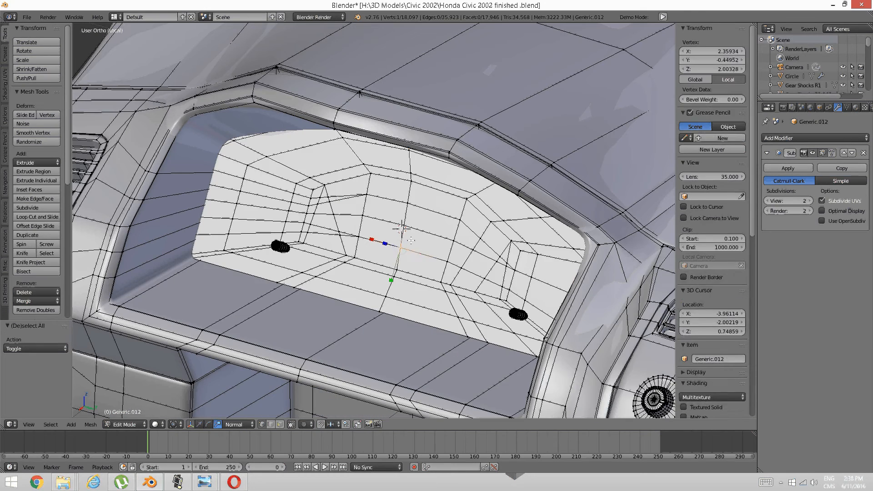
key("ctrl+l")
key("h")
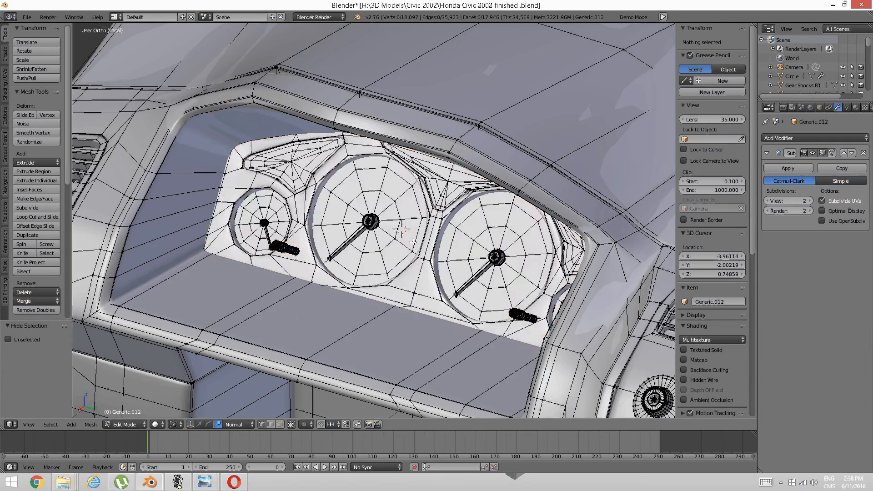
- Examine the gauge dials, needles and surrounding bezel mesh inside the dashboard opening
mouse_move(410, 241)
middle_mouse_down()
mouse_move(443, 252)
mouse_move(421, 235)
mouse_move(379, 236)
mouse_move(342, 212)
mouse_move(359, 226)
mouse_move(326, 213)
mouse_move(321, 226)
mouse_move(371, 210)
mouse_move(363, 209)
mouse_move(401, 226)
mouse_move(327, 216)
middle_mouse_up()
scroll(433, 238, "up", 3)
scroll(349, 222, "down", 1)
scroll(339, 216, "up", 2)
scroll(340, 216, "down", 1)
scroll(418, 232, "down", 2)
scroll(435, 238, "up", 2)
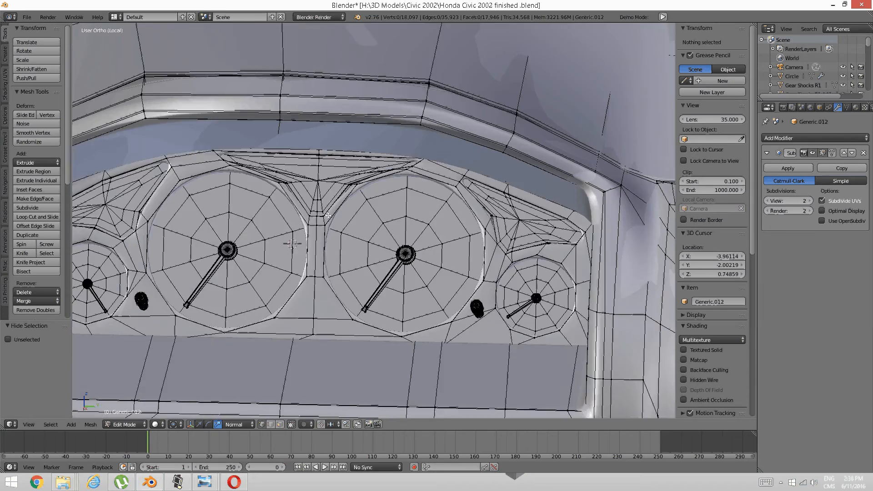
scroll(326, 216, "down", 1)
middle_click_drag(459, 269, 475, 258)
scroll(435, 249, "up", 2)
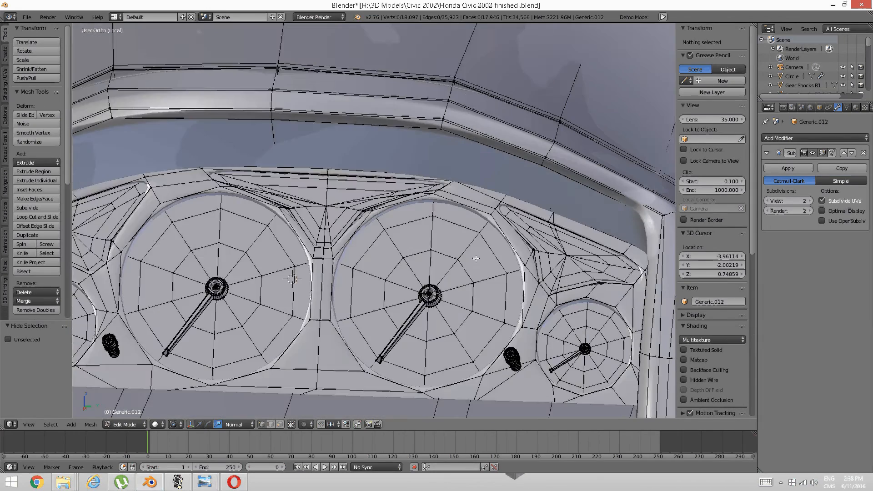
scroll(476, 258, "up", 3)
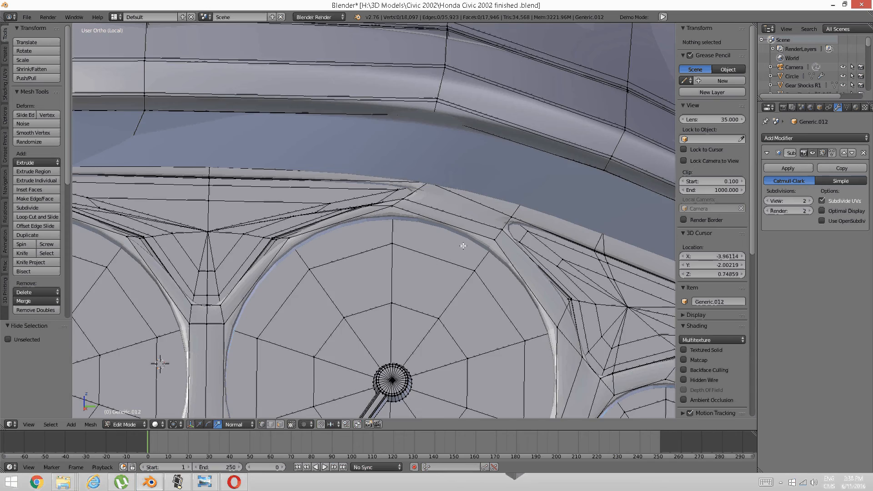
scroll(463, 246, "down", 2)
middle_click_drag(463, 246, 450, 238)
scroll(403, 269, "down", 1)
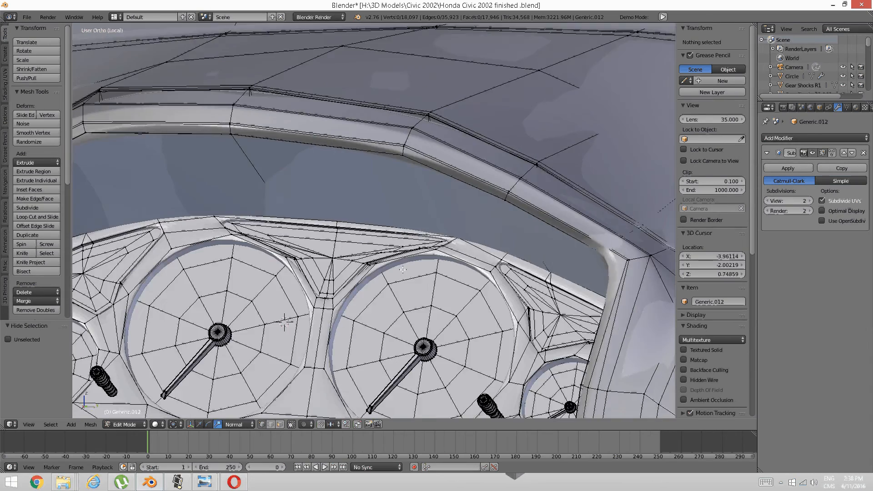
scroll(403, 270, "down", 4)
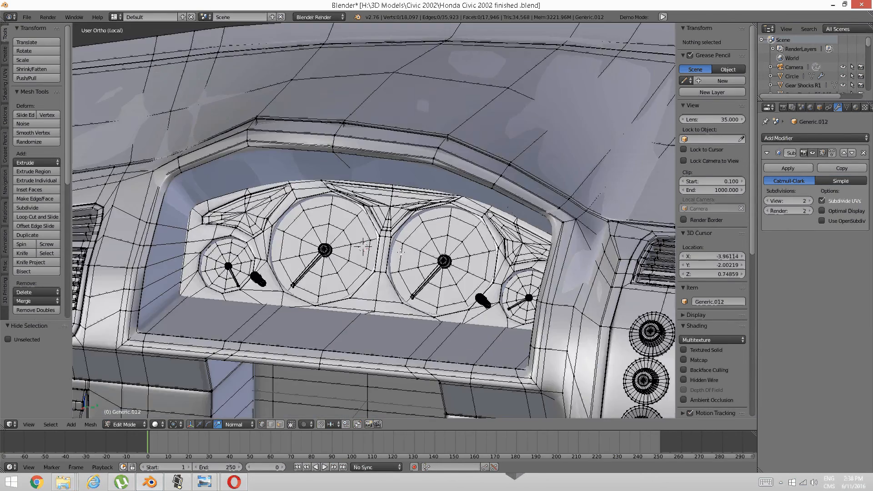
scroll(103, 169, "down", 4)
key("a")
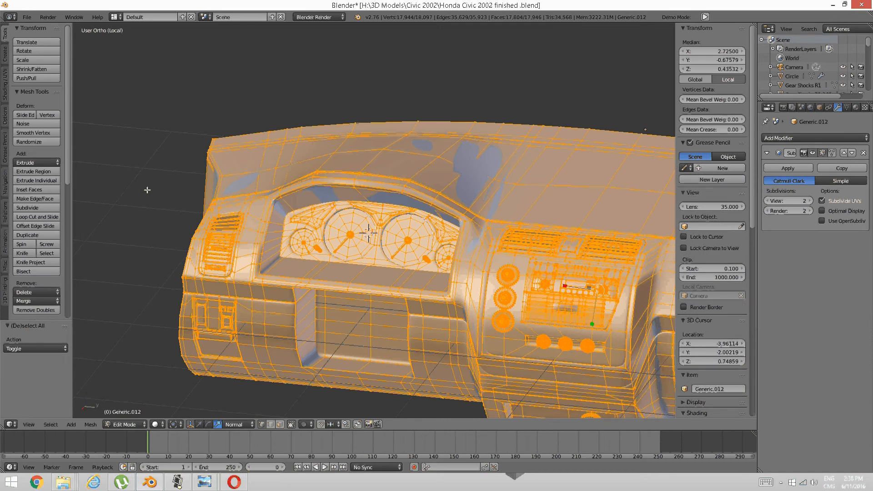
scroll(31, 236, "down", 3)
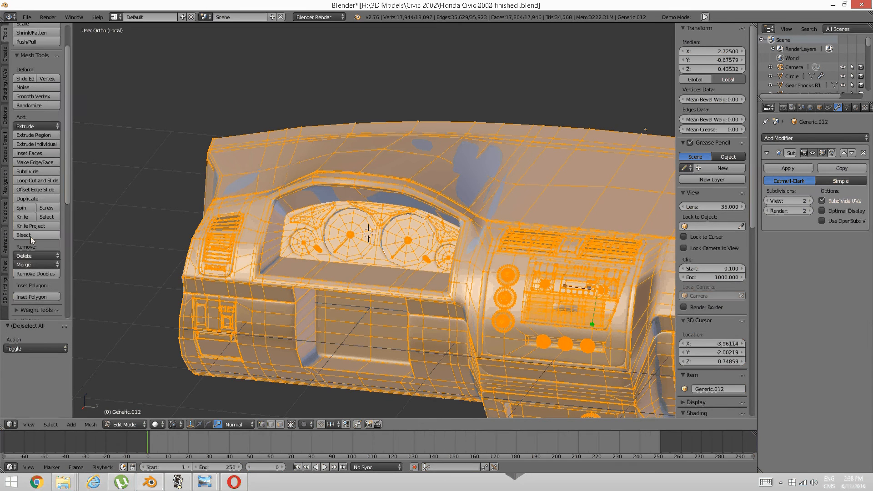
scroll(31, 237, "up", 3)
left_click(6, 54)
left_click(7, 79)
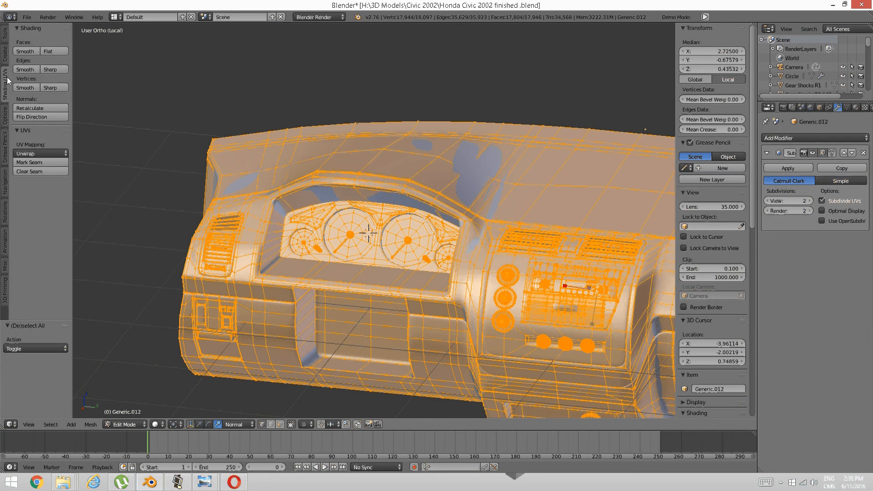
key("a")
- Switch the dashboard to Object Mode and apply smooth shading to the whole object
scroll(350, 239, "up", 6)
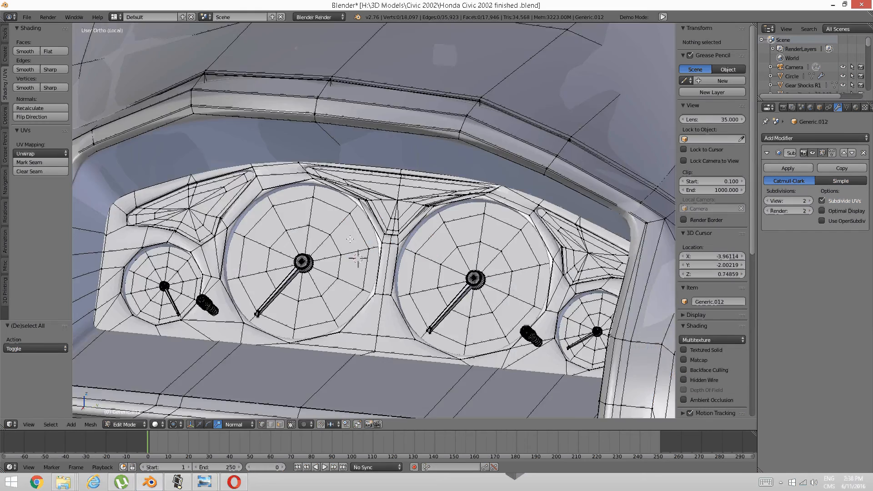
scroll(350, 239, "up", 4)
scroll(314, 195, "down", 8)
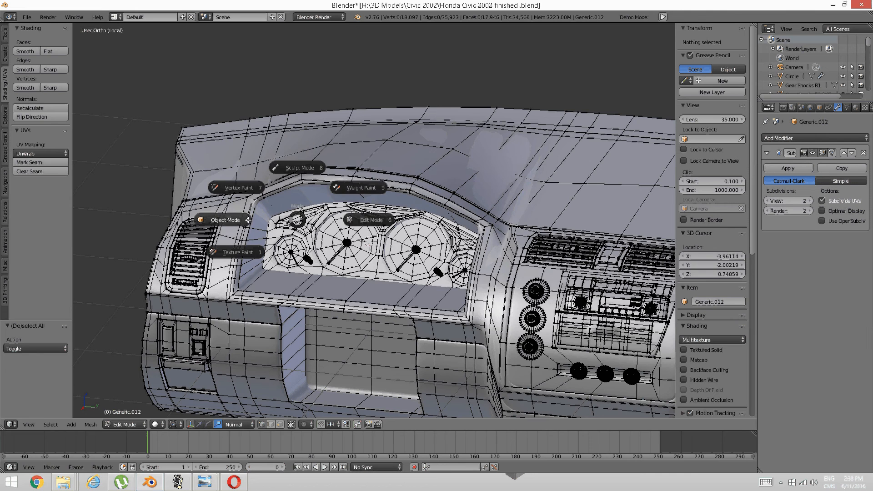
key("Tab")
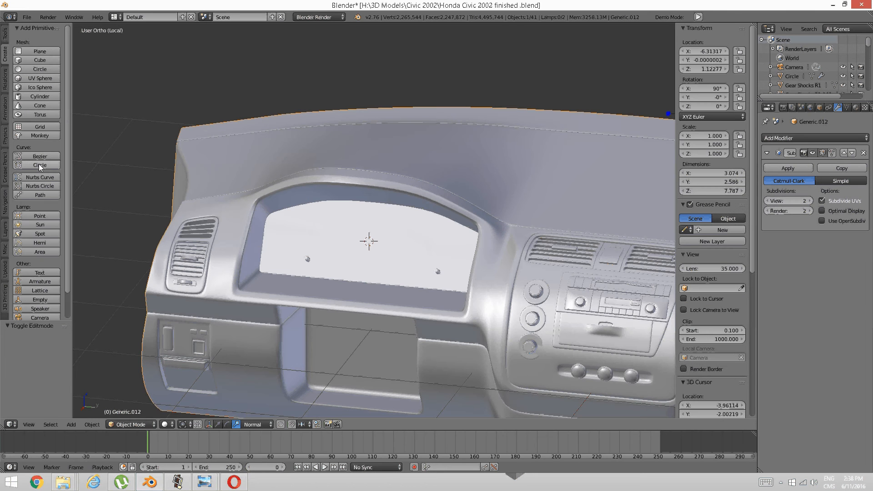
left_click(2, 36)
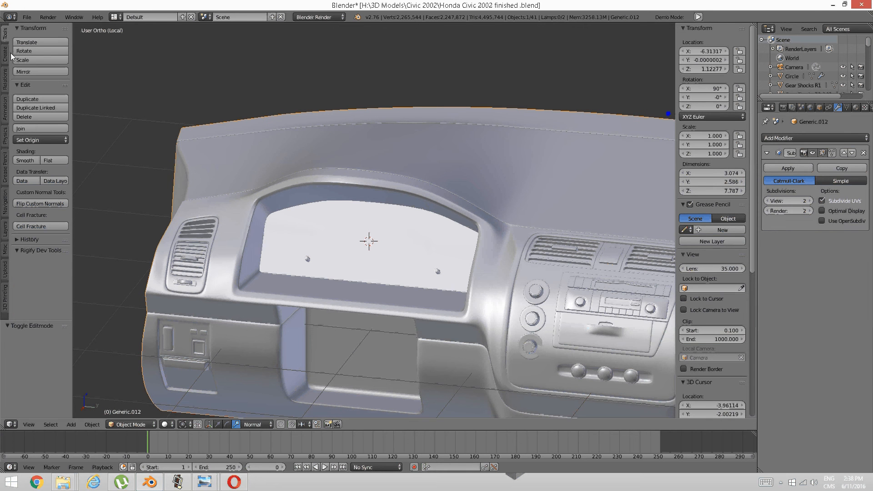
left_click(24, 159)
- Examine the smooth-shaded dashboard around the instrument opening, side air vent, trip knobs and centre console
scroll(320, 265, "up", 5)
scroll(320, 265, "down", 5)
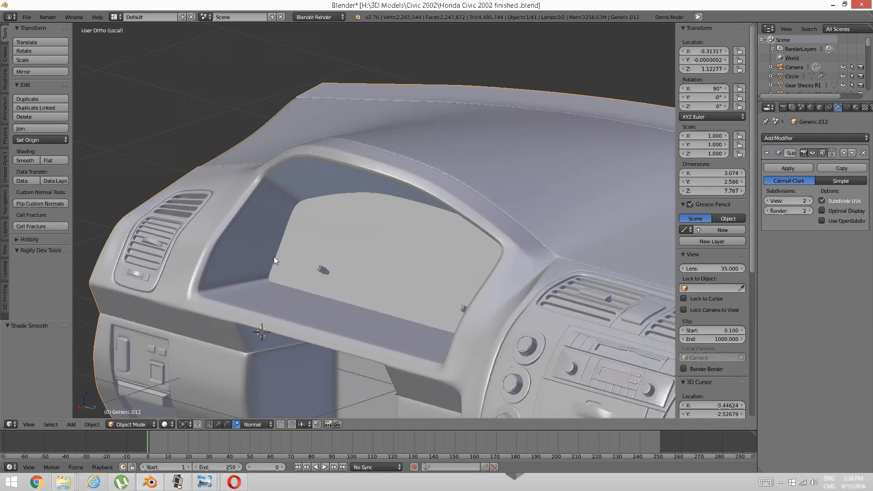
scroll(277, 258, "up", 5)
scroll(304, 263, "down", 5)
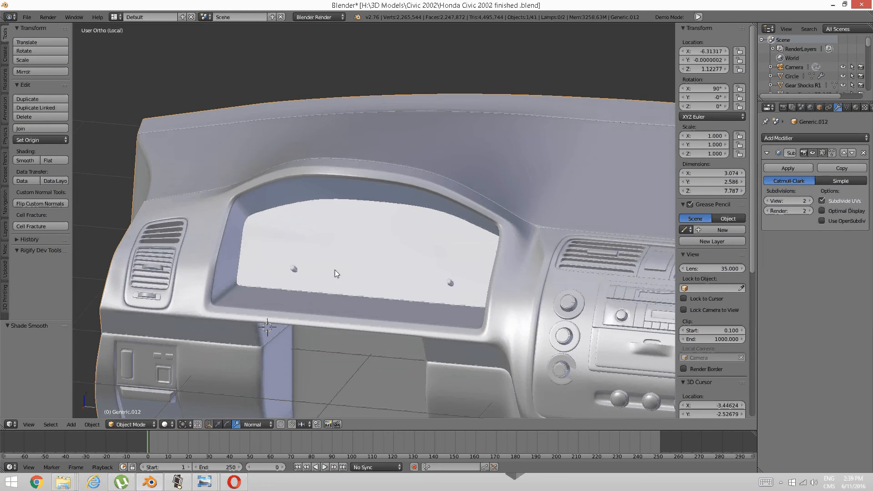
scroll(335, 269, "down", 2)
middle_click_drag(295, 269, 313, 293)
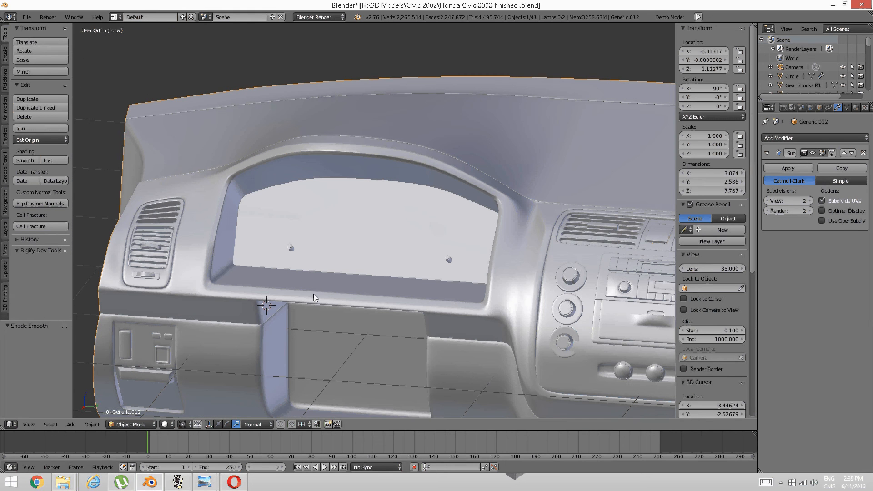
left_click(178, 481)
left_click(177, 482)
scroll(269, 352, "down", 2)
middle_click_drag(260, 373, 262, 318, "shift")
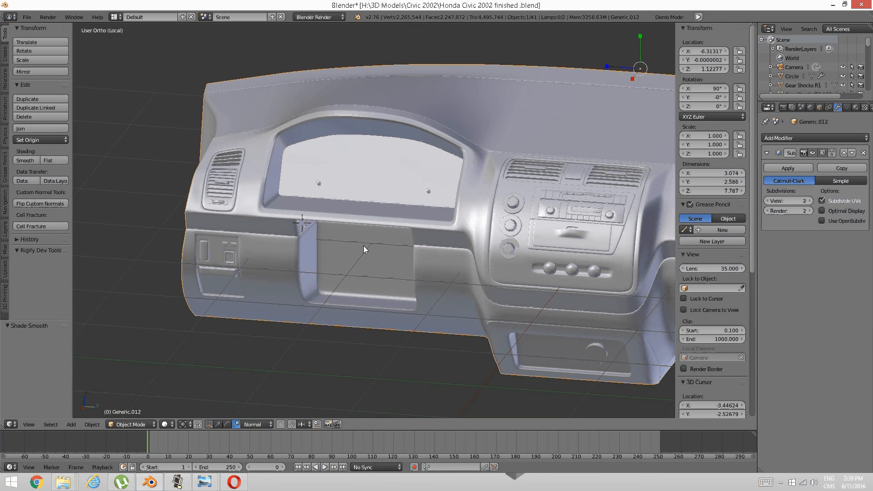
mouse_move(340, 243)
middle_mouse_down()
mouse_move(334, 212)
mouse_move(374, 185)
mouse_move(385, 200)
mouse_move(328, 189)
mouse_move(310, 252)
mouse_move(234, 250)
mouse_move(278, 208)
mouse_move(324, 205)
mouse_move(272, 212)
mouse_move(352, 254)
middle_mouse_up()
scroll(309, 252, "up", 3)
scroll(277, 209, "down", 4)
scroll(339, 220, "up", 4)
scroll(339, 220, "down", 3)
scroll(353, 253, "up", 2)
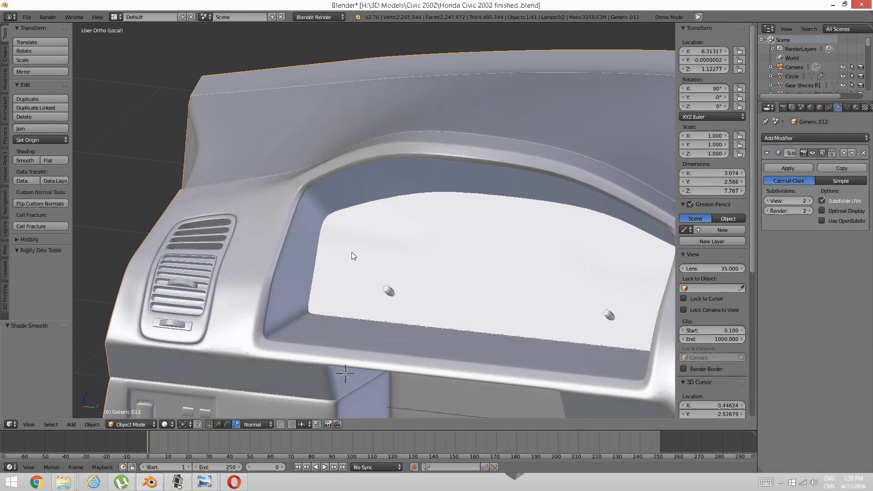
scroll(373, 206, "up", 2)
middle_click_drag(373, 209, 330, 242)
scroll(389, 226, "up", 4)
scroll(374, 228, "down", 1)
middle_click_drag(310, 195, 266, 182, "shift")
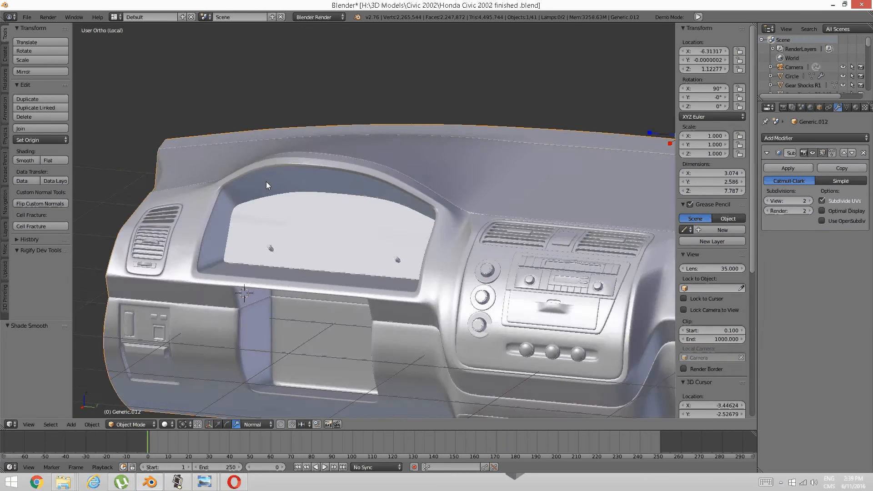
middle_click_drag(562, 268, 269, 266, "shift")
scroll(412, 253, "up", 3)
middle_click_drag(273, 254, 482, 233, "shift")
scroll(482, 233, "up", 2)
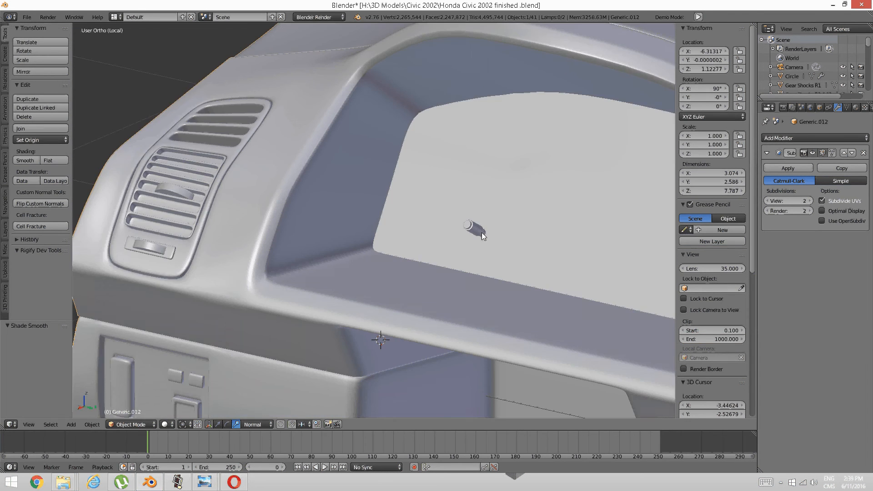
middle_click_drag(565, 224, 424, 228, "shift")
scroll(424, 228, "down", 3)
- Reveal the hidden panel in front of the gauges in Edit Mode, deselect everything, and return to Object Mode
key("Tab")
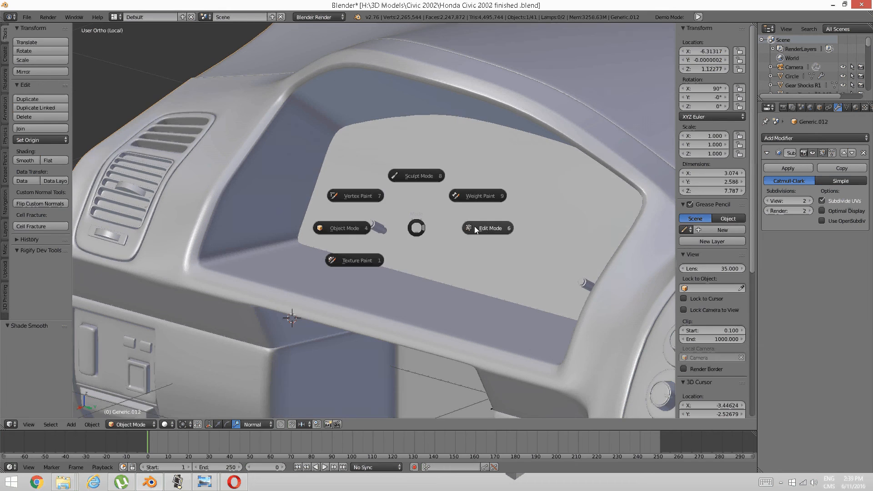
left_click(455, 226)
scroll(440, 228, "up", 2)
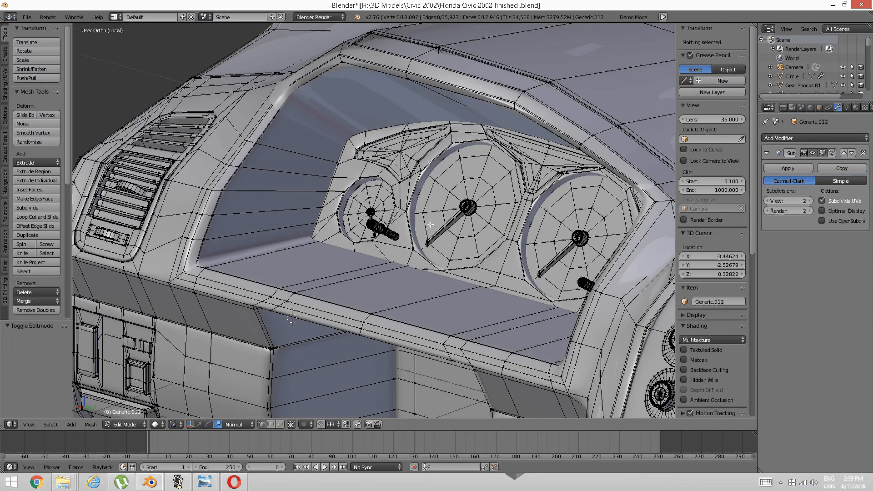
scroll(377, 200, "up", 4)
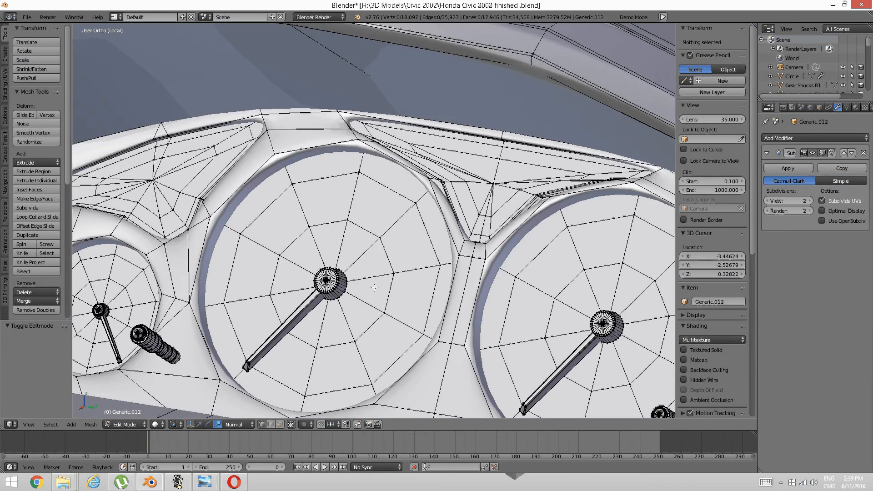
scroll(384, 257, "down", 6)
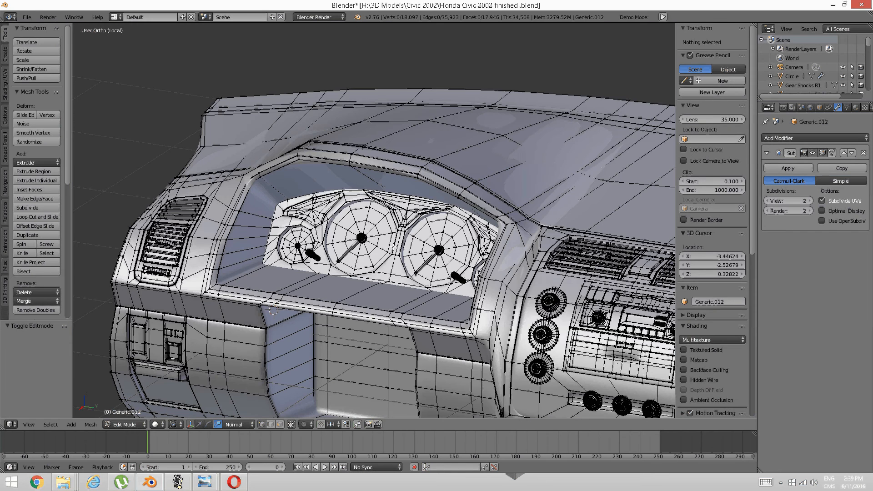
key("alt+h")
key("a")
scroll(401, 205, "down", 2)
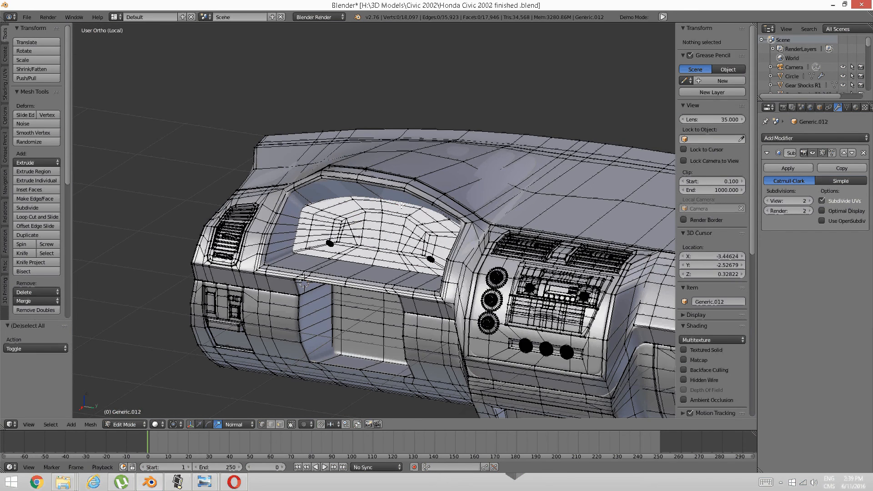
middle_click_drag(366, 226, 382, 234)
key("Tab")
left_click(314, 233)
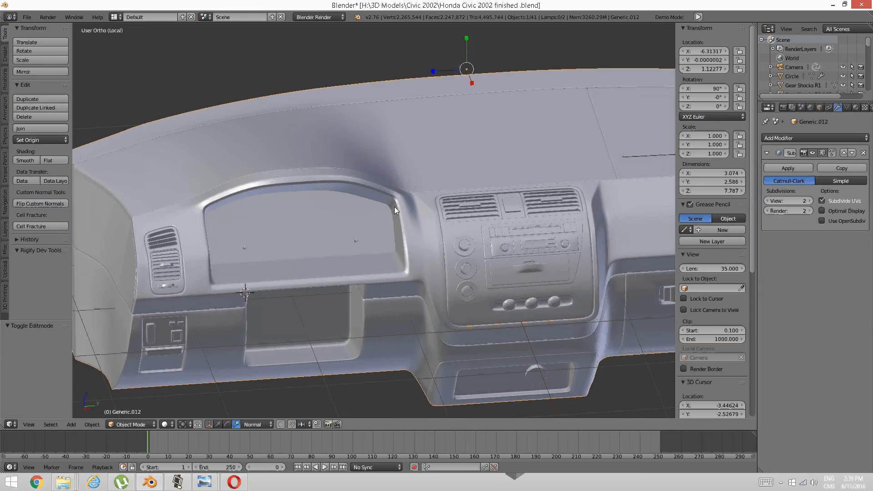
- Examine the complete dashboard from above and from the front, including the centre vents, radio and instrument opening
scroll(462, 209, "down", 2)
middle_click_drag(463, 208, 398, 246)
scroll(429, 266, "up", 3)
scroll(387, 274, "up", 5)
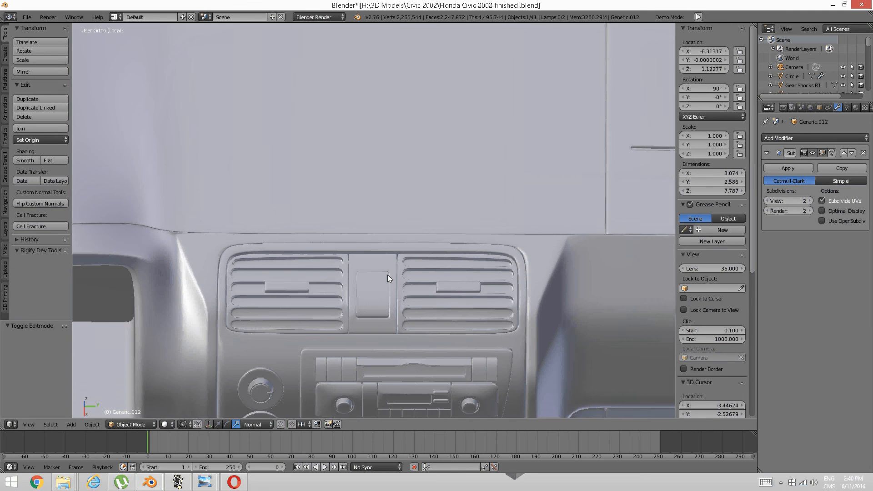
scroll(387, 275, "down", 8)
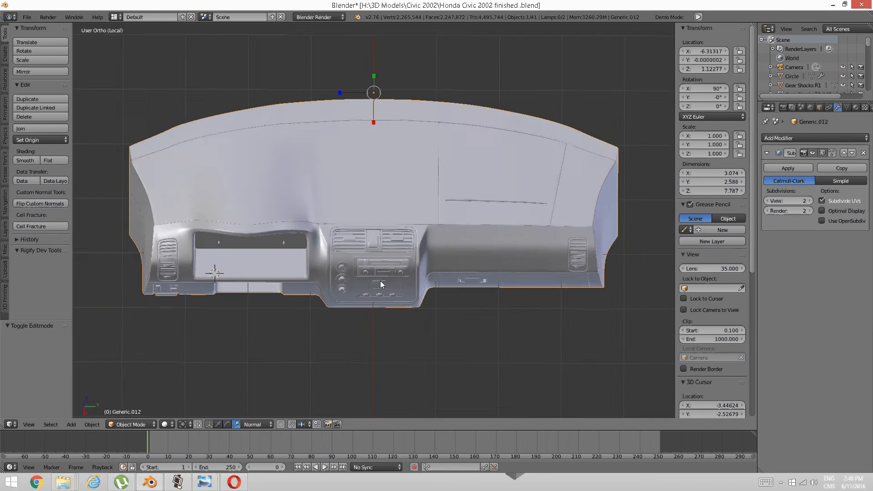
middle_click_drag(380, 280, 381, 240)
middle_click_drag(354, 296, 397, 262, "shift")
scroll(397, 262, "up", 3)
middle_click_drag(381, 296, 381, 270)
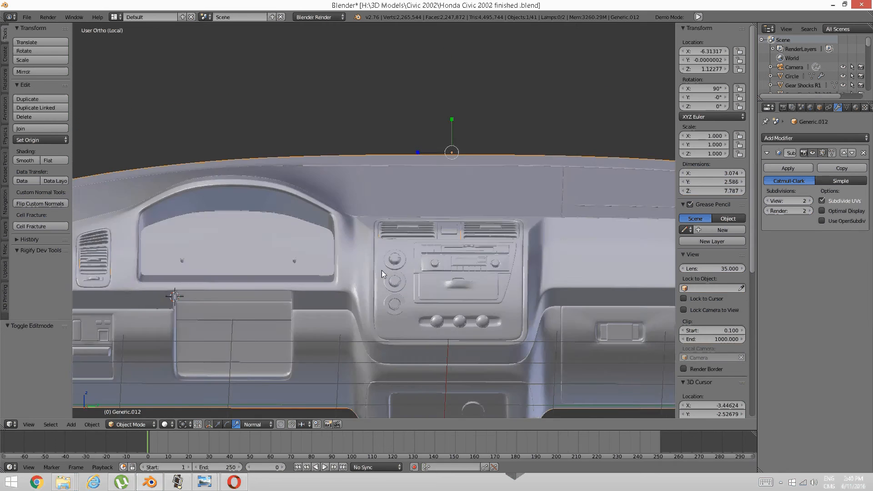
middle_click_drag(338, 288, 379, 257, "shift")
left_click(180, 481)
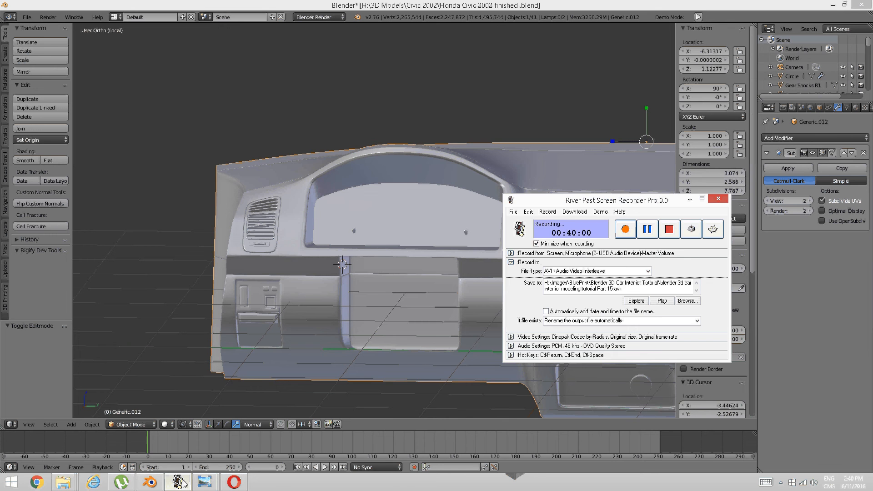
left_click(690, 199)
middle_click_drag(424, 195, 354, 241)
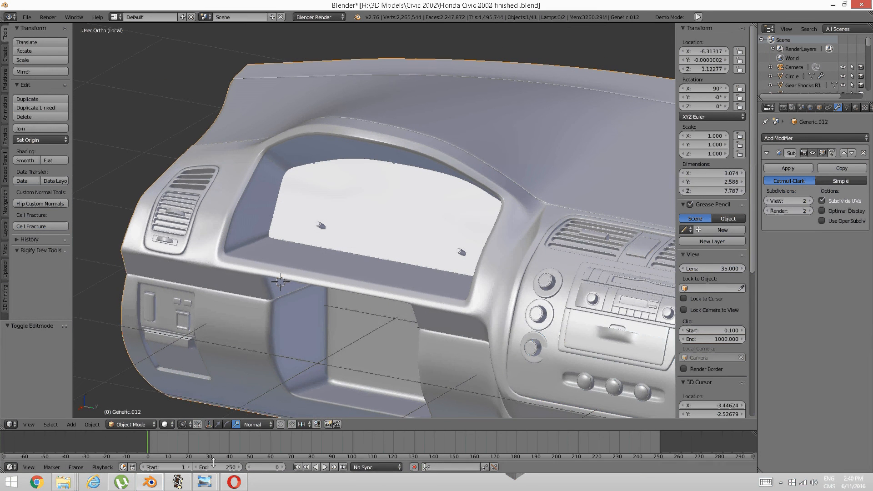
- Switch to the instrument cluster photo in Windows Photo Viewer, study the gauge faces and warning lights up close, and return to Blender
left_click(205, 482)
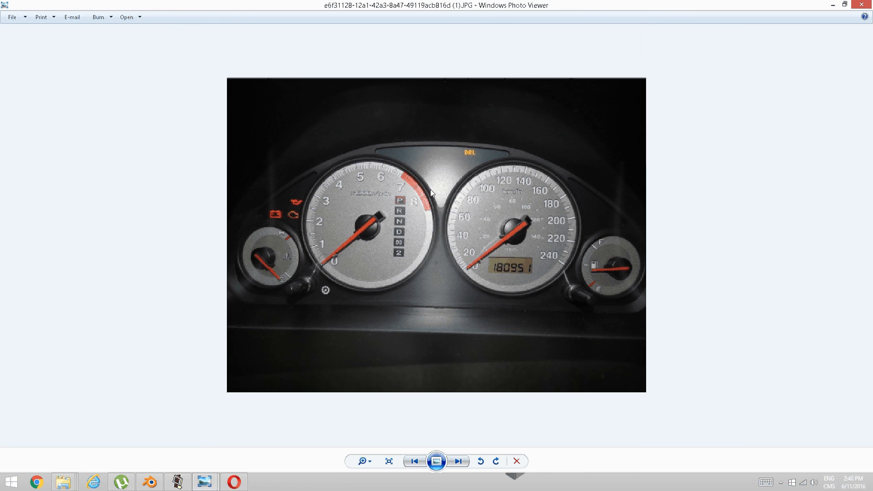
scroll(431, 188, "up", 1)
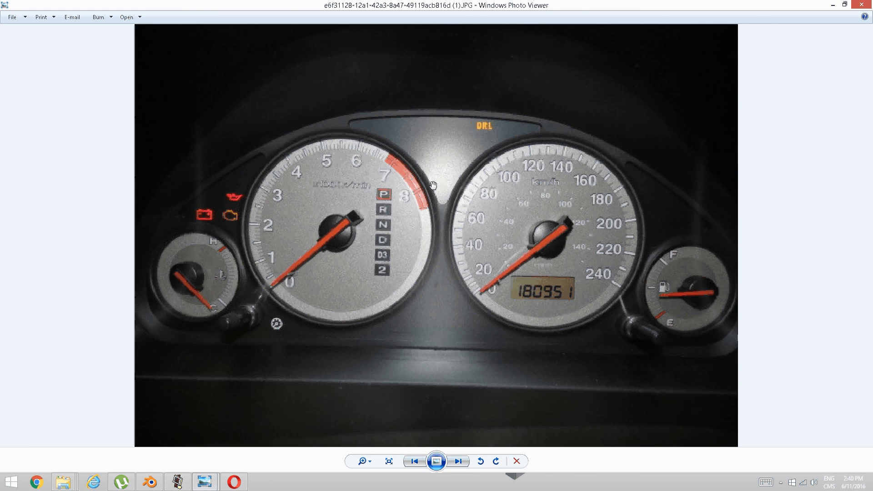
scroll(468, 169, "down", 2)
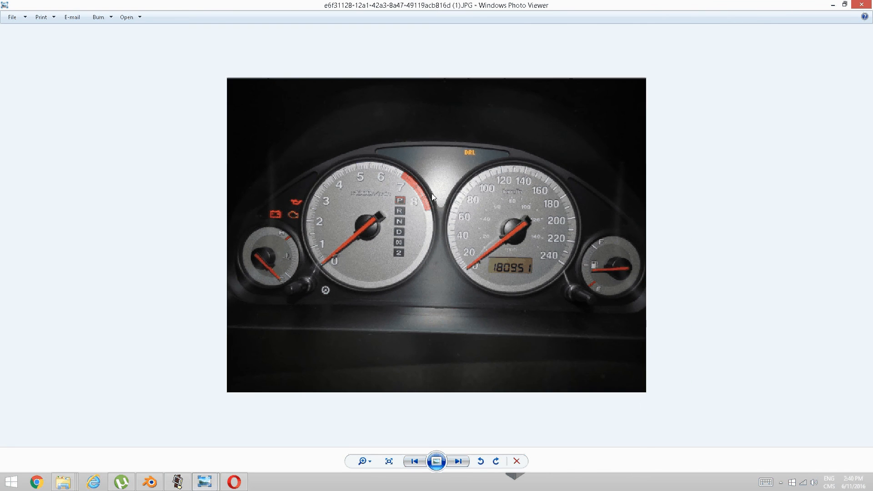
scroll(416, 201, "up", 1)
scroll(416, 201, "up", 1)
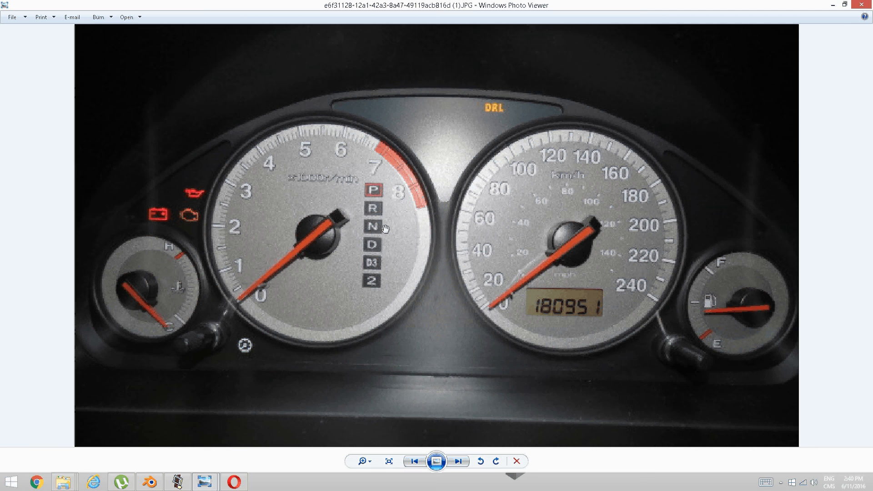
left_click(177, 482)
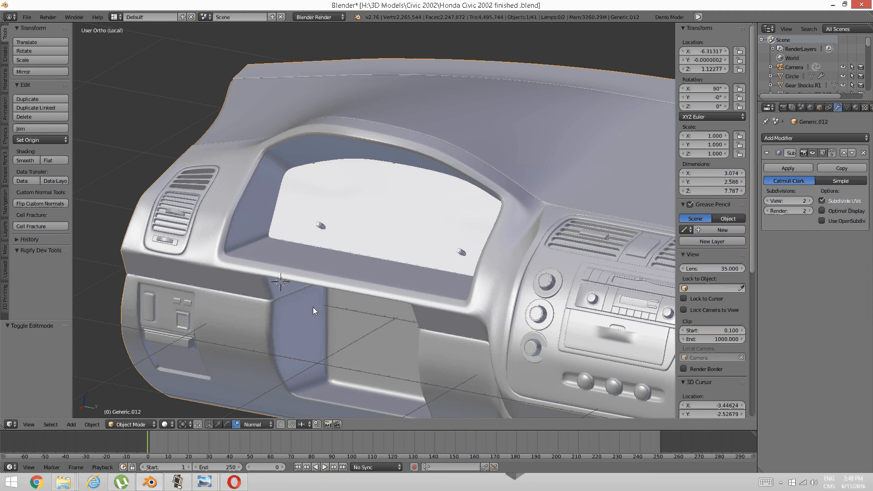
- Leave local view and examine the dashboard inside the full car body in perspective
scroll(402, 171, "down", 1)
middle_click_drag(401, 171, 372, 234)
middle_click_drag(642, 201, 310, 225, "shift")
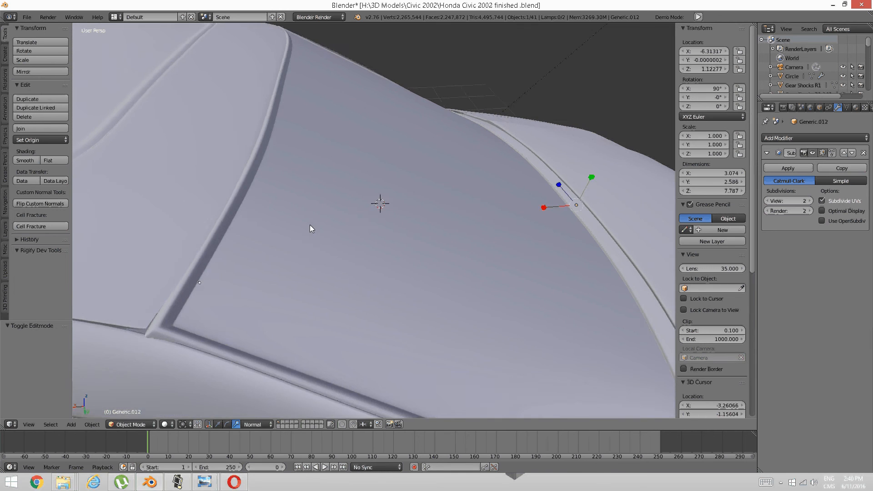
middle_click_drag(218, 269, 325, 274)
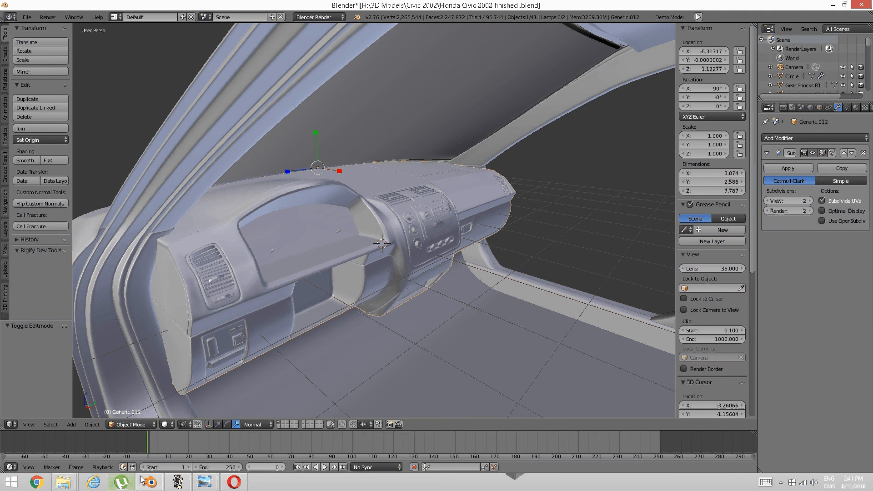
left_click(177, 482)
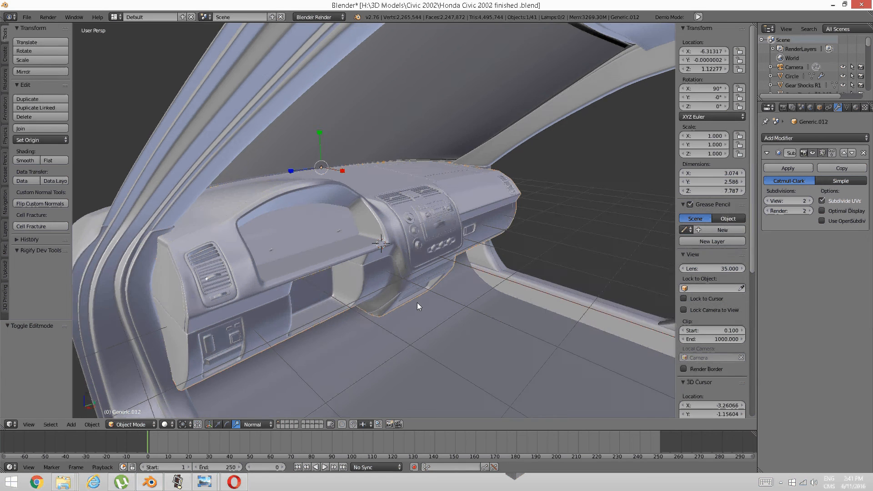
scroll(416, 302, "up", 3)
middle_click_drag(389, 277, 321, 296)
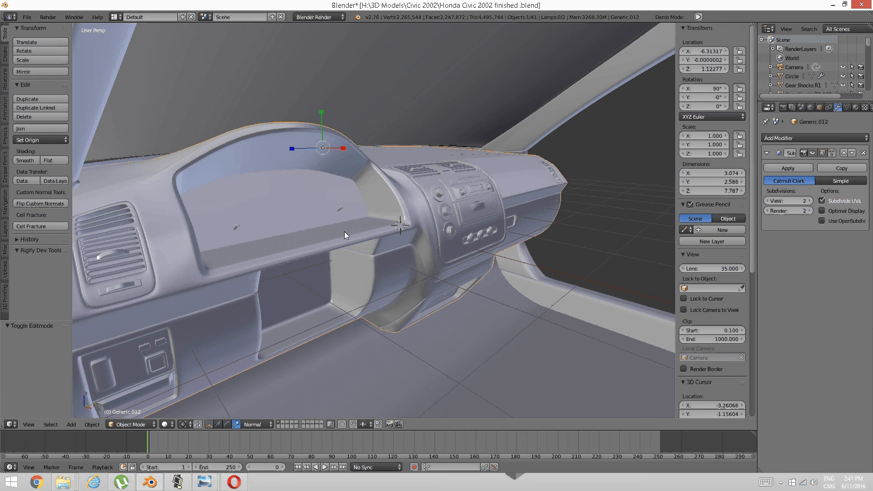
middle_click_drag(345, 230, 314, 287)
left_click(178, 483)
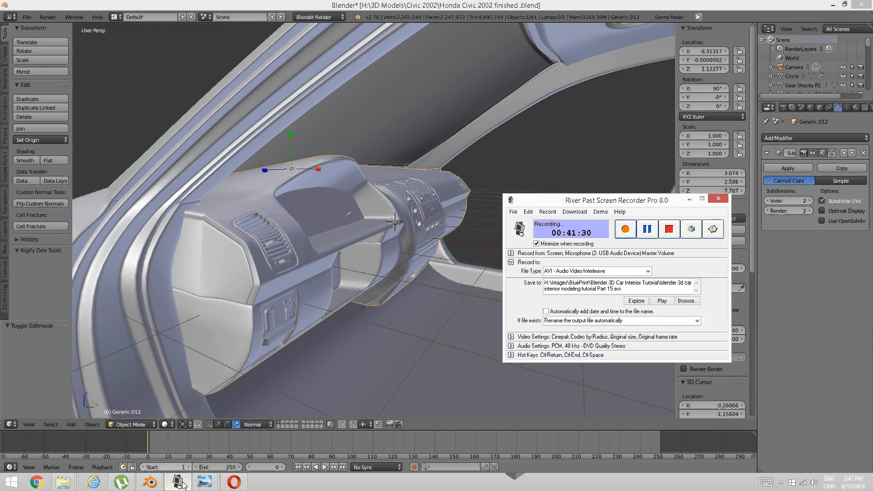